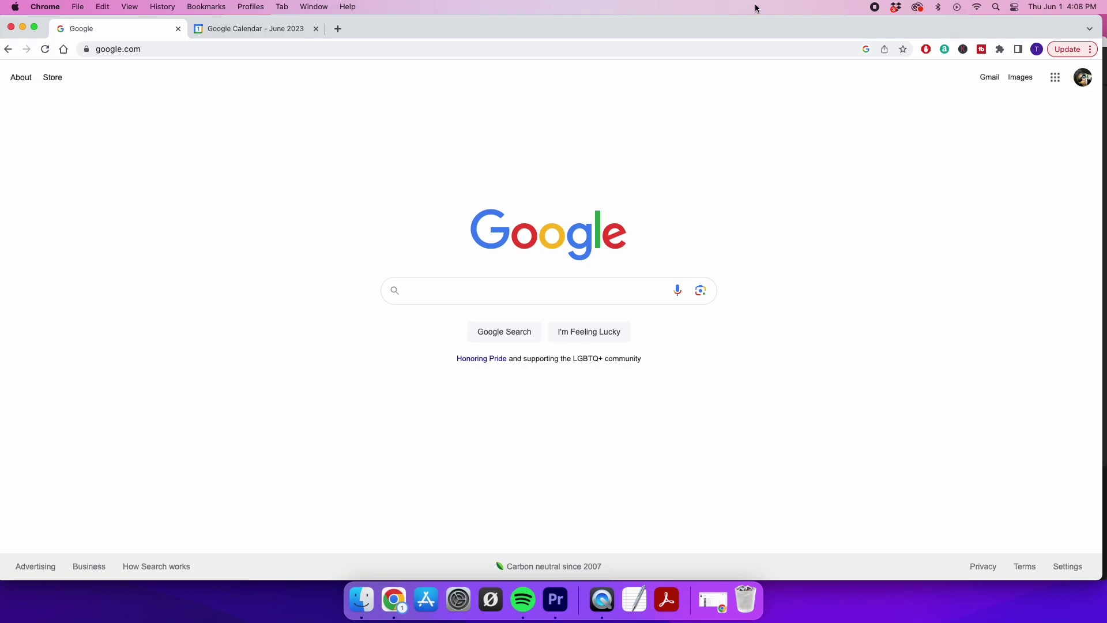
Load e4digitalmarketing.as.me in a new tab and scroll down to its 'Choose a category' list
{"action": "left_click", "coordinate": [338, 29]}
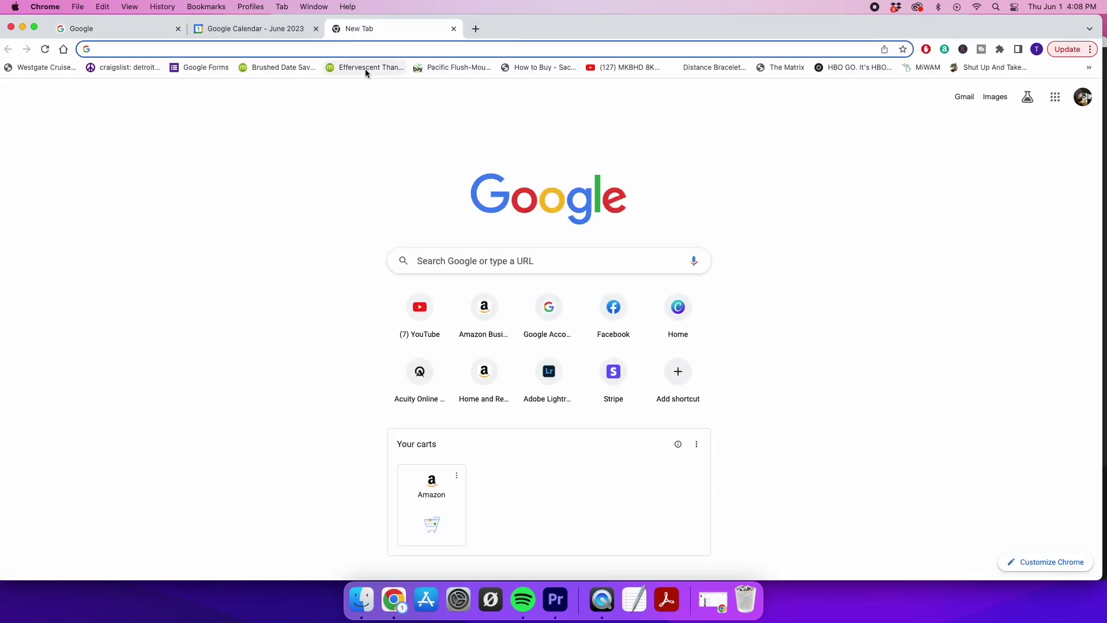
{"action": "type", "text": "e4digitalmarketing.as.me"}
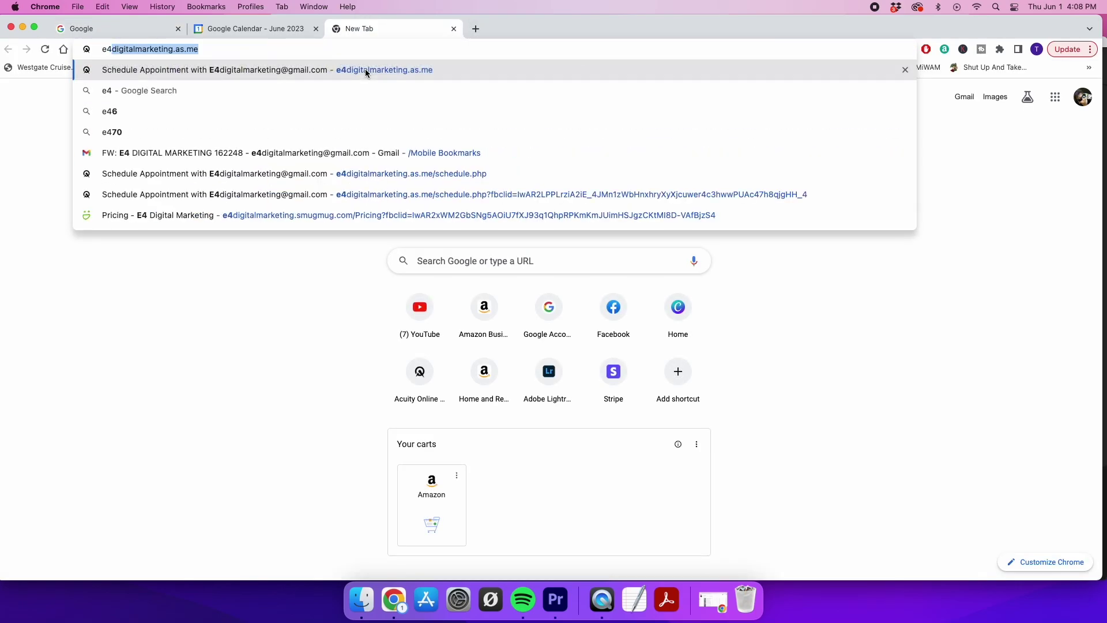
{"action": "left_click", "coordinate": [365, 70]}
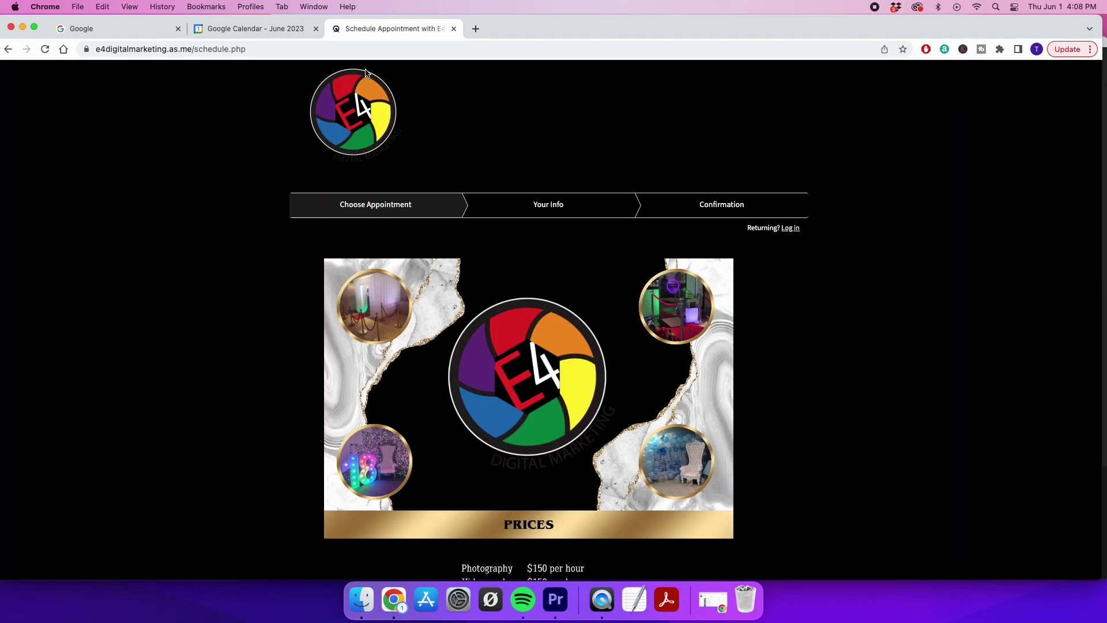
{"action": "left_click", "coordinate": [274, 48]}
{"action": "left_click", "coordinate": [274, 48]}
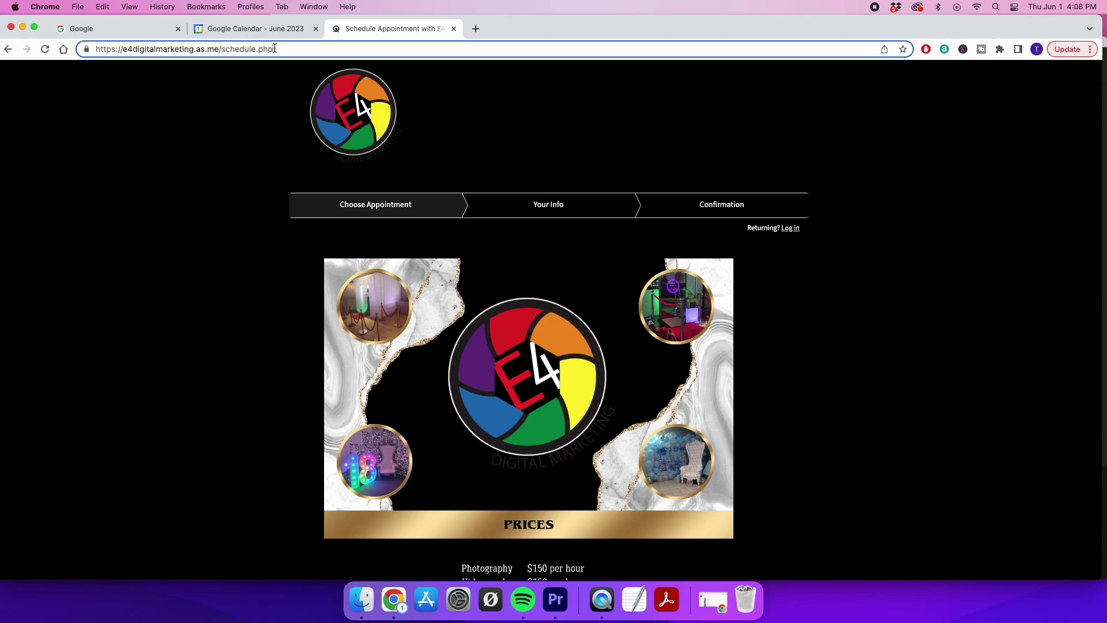
{"action": "scroll", "coordinate": [348, 249], "scroll_direction": "down", "scroll_amount": 2}
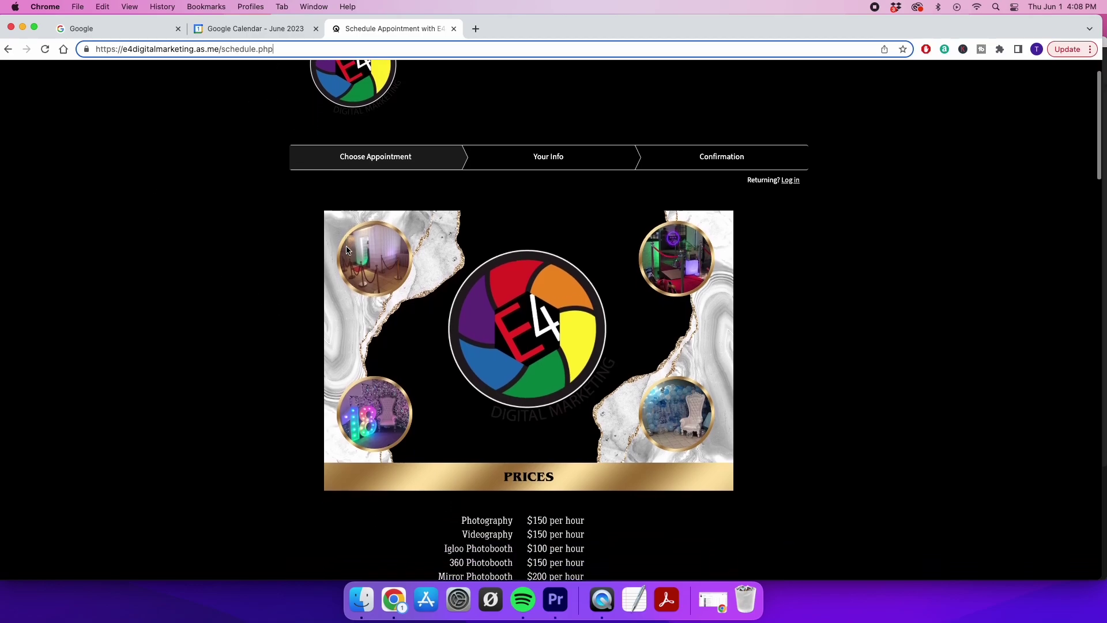
{"action": "scroll", "coordinate": [347, 250], "scroll_direction": "down", "scroll_amount": 10}
{"action": "scroll", "coordinate": [346, 249], "scroll_direction": "down", "scroll_amount": 15}
{"action": "scroll", "coordinate": [346, 250], "scroll_direction": "down", "scroll_amount": 16}
{"action": "scroll", "coordinate": [347, 249], "scroll_direction": "down", "scroll_amount": 17}
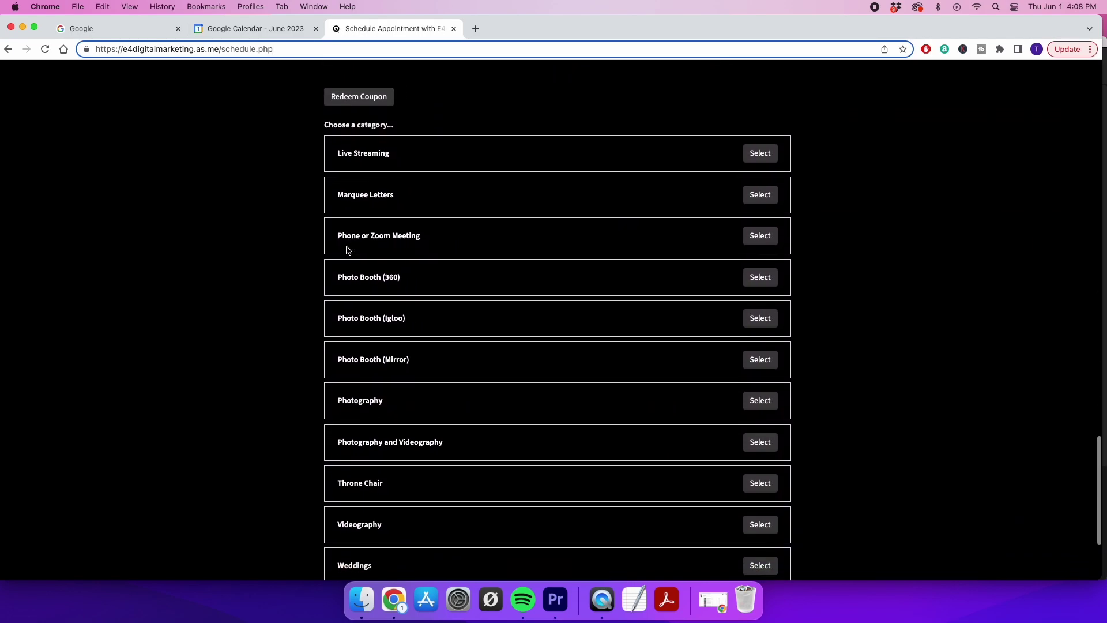
{"action": "scroll", "coordinate": [348, 250], "scroll_direction": "down", "scroll_amount": 1}
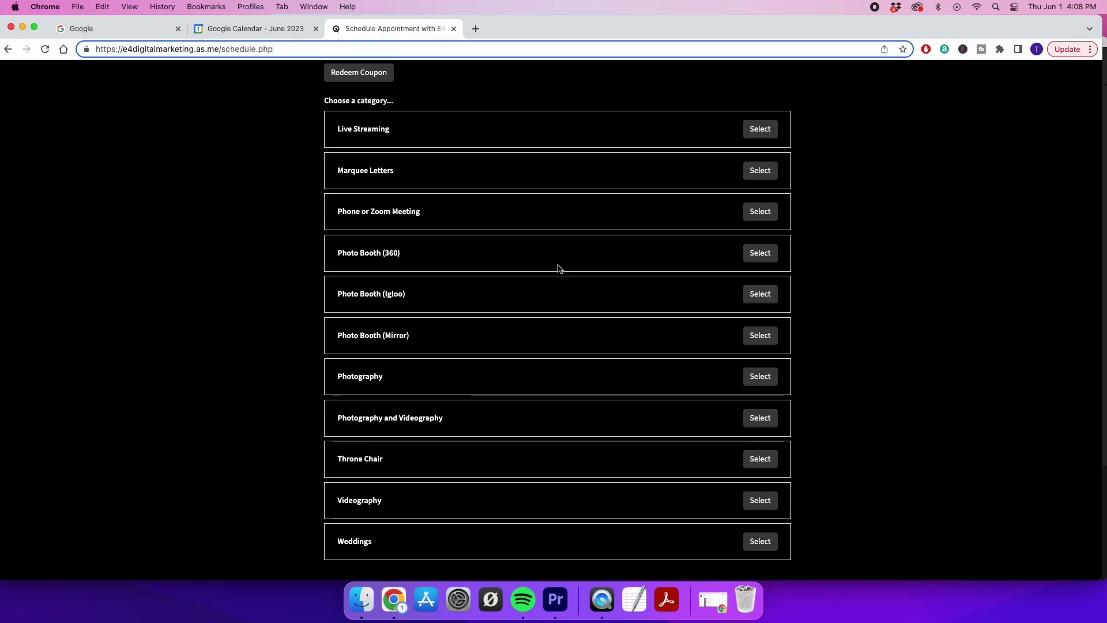
Choose the 4-hour Photo Booth (360) package with the 2 Marquee number add-on
{"action": "left_click", "coordinate": [760, 254]}
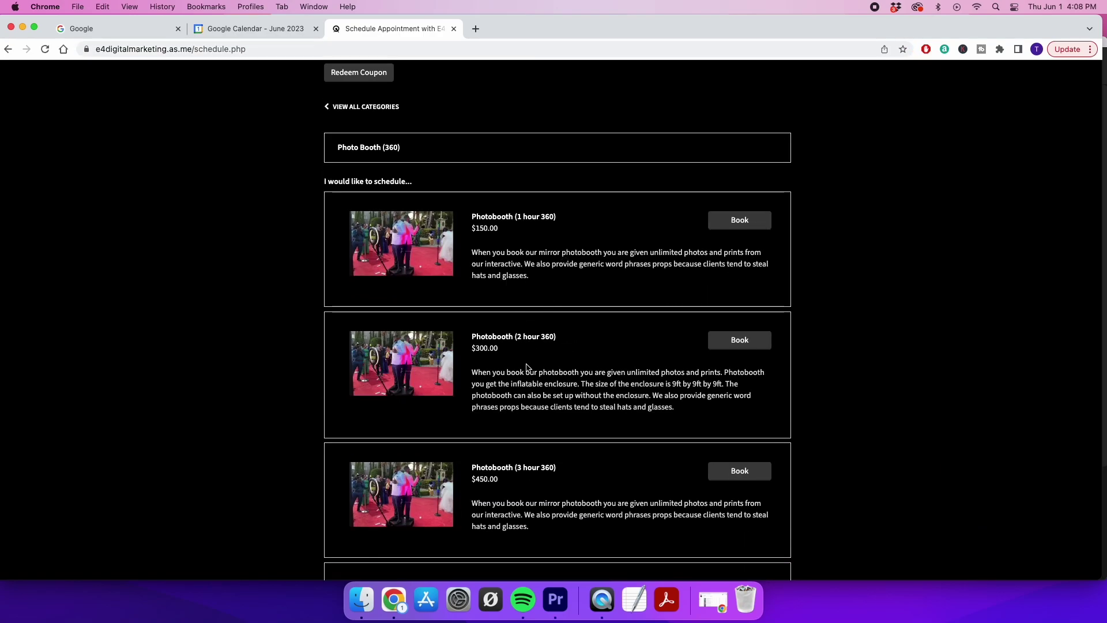
{"action": "scroll", "coordinate": [525, 463], "scroll_direction": "down", "scroll_amount": 5}
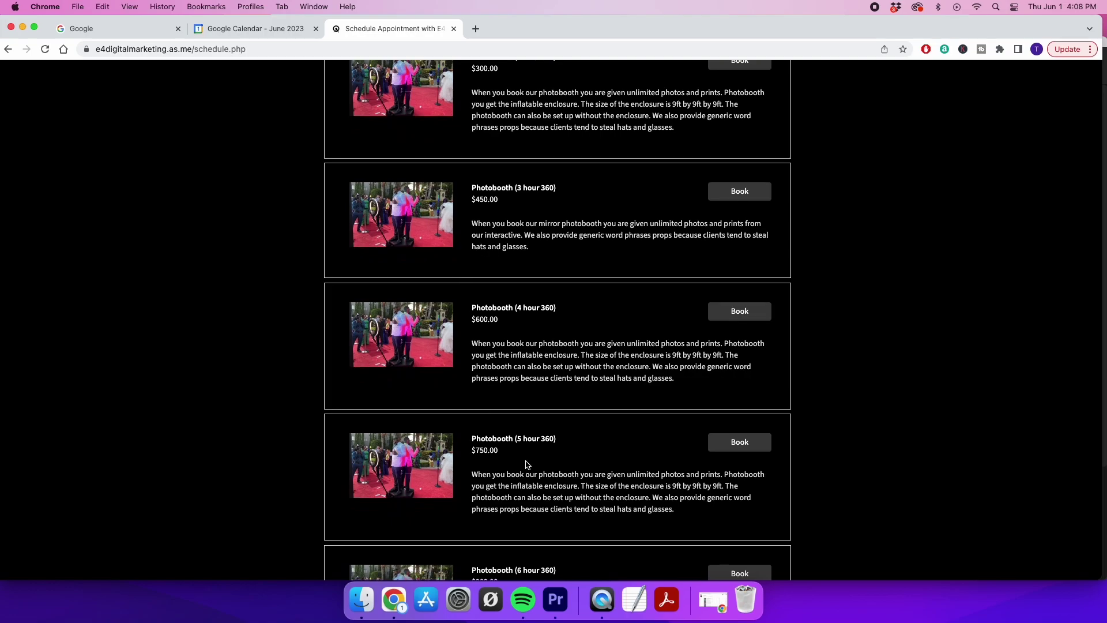
{"action": "left_click", "coordinate": [740, 312]}
{"action": "scroll", "coordinate": [551, 438], "scroll_direction": "down", "scroll_amount": 3}
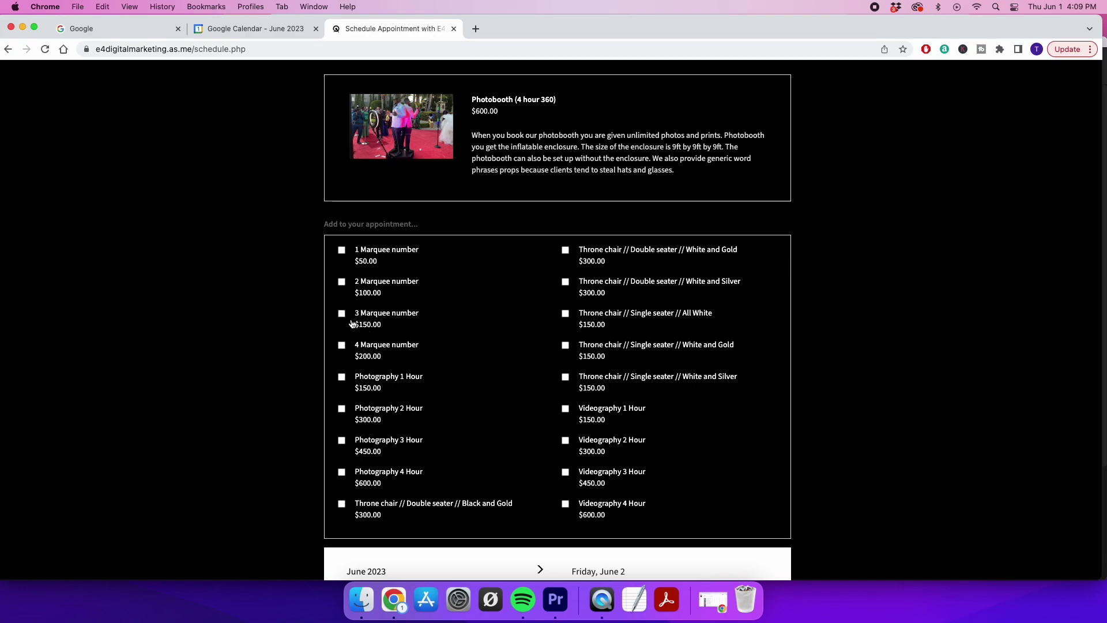
{"action": "left_click", "coordinate": [342, 281]}
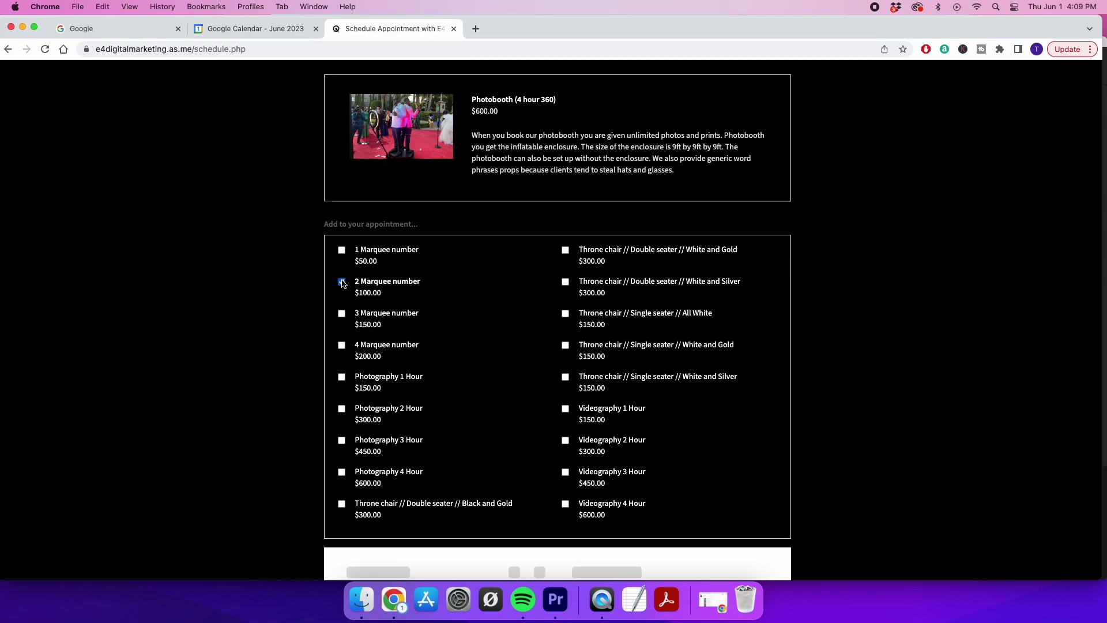
Book July 11, 2023 at 7:00 AM and continue to the client information form
{"action": "scroll", "coordinate": [476, 381], "scroll_direction": "down", "scroll_amount": 5}
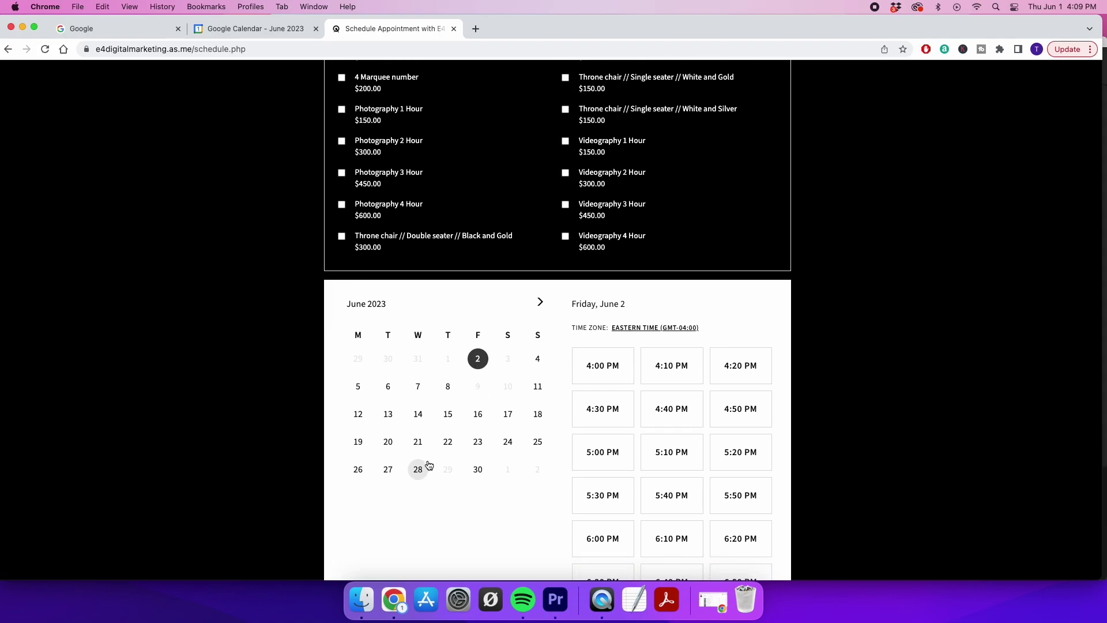
{"action": "scroll", "coordinate": [428, 465], "scroll_direction": "down", "scroll_amount": 2}
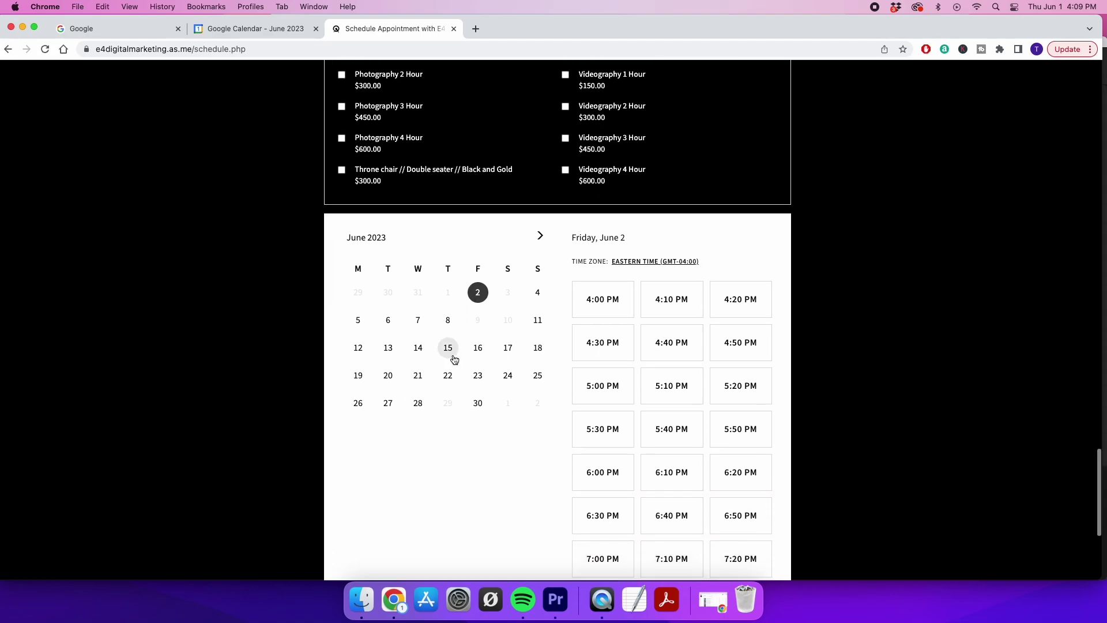
{"action": "left_click", "coordinate": [539, 236]}
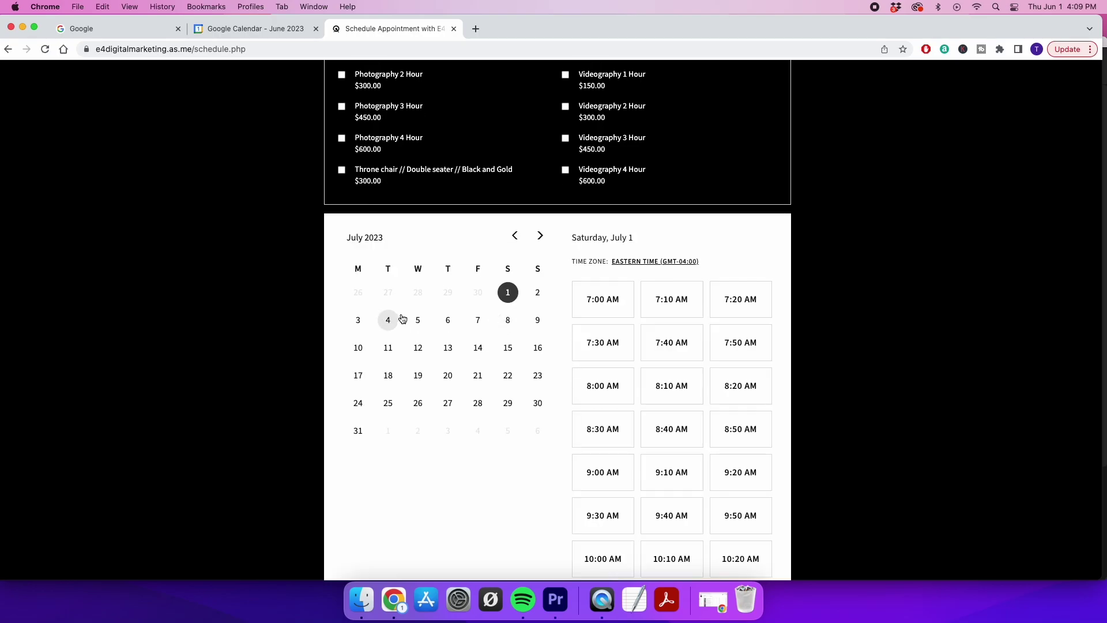
{"action": "left_click", "coordinate": [389, 349]}
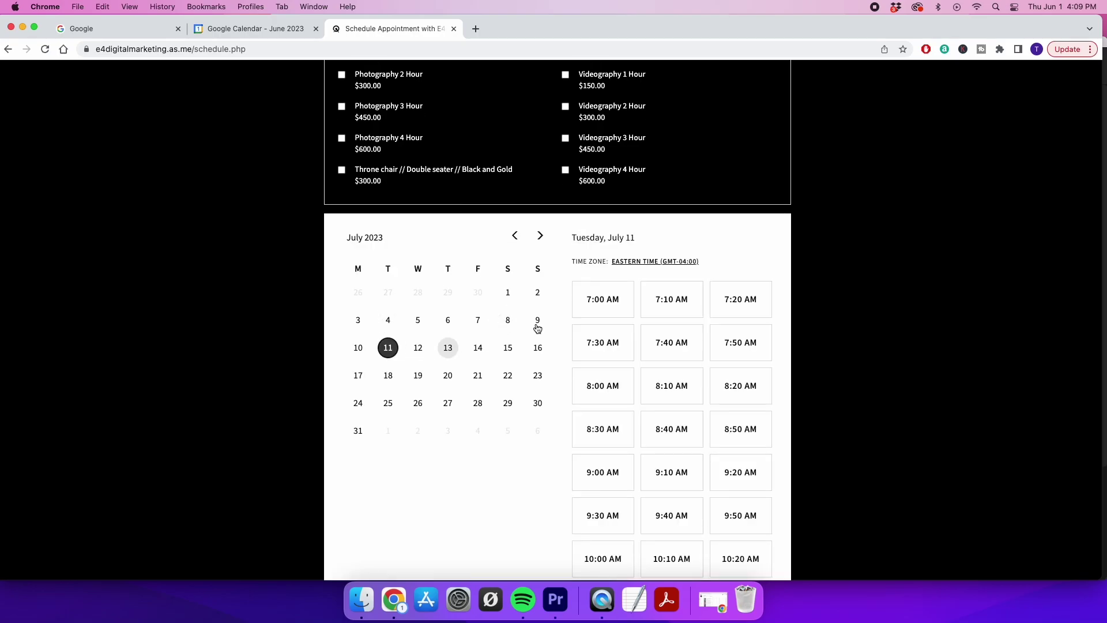
{"action": "left_click", "coordinate": [587, 304]}
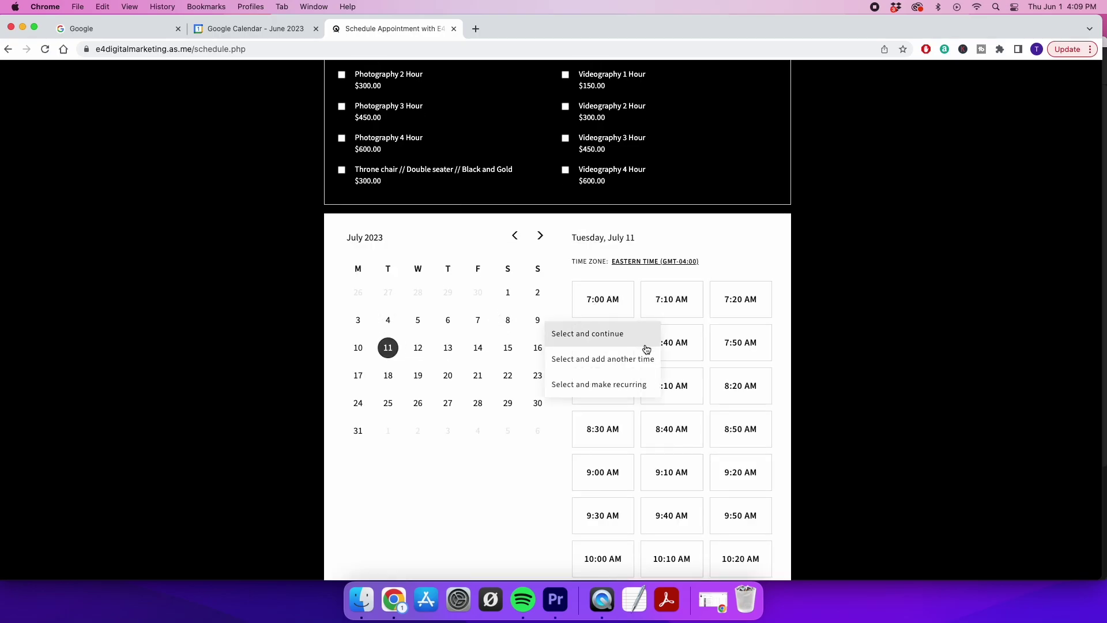
{"action": "left_click", "coordinate": [602, 333]}
{"action": "left_click", "coordinate": [422, 405]}
Fill the first name, last name, phone and email fields with test entries
{"action": "type", "text": "htr"}
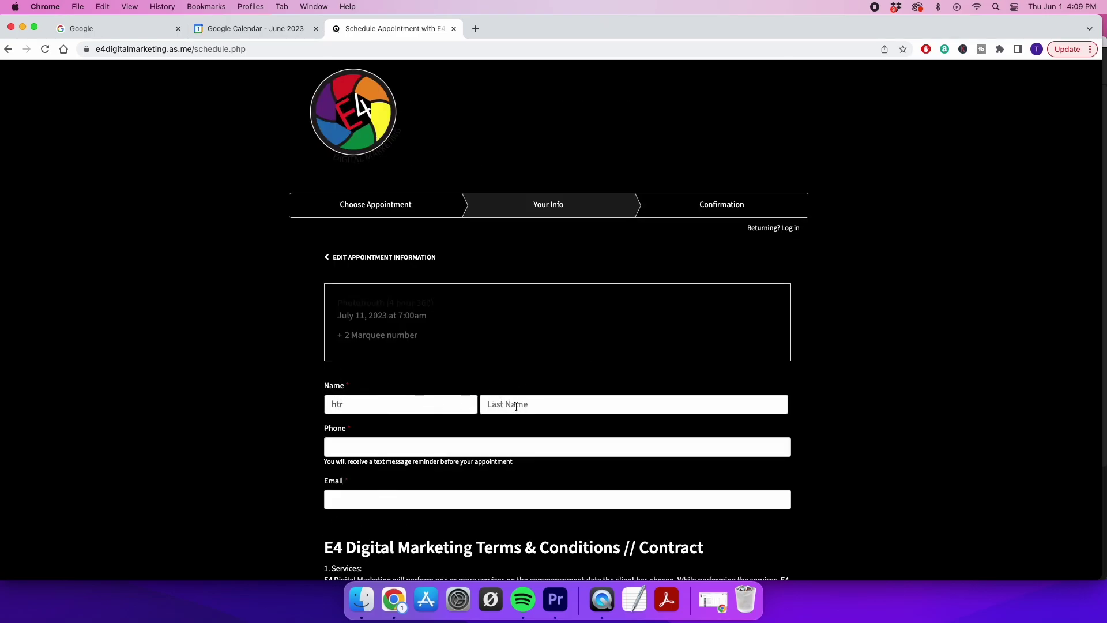
{"action": "left_click", "coordinate": [515, 406]}
{"action": "type", "text": "tre"}
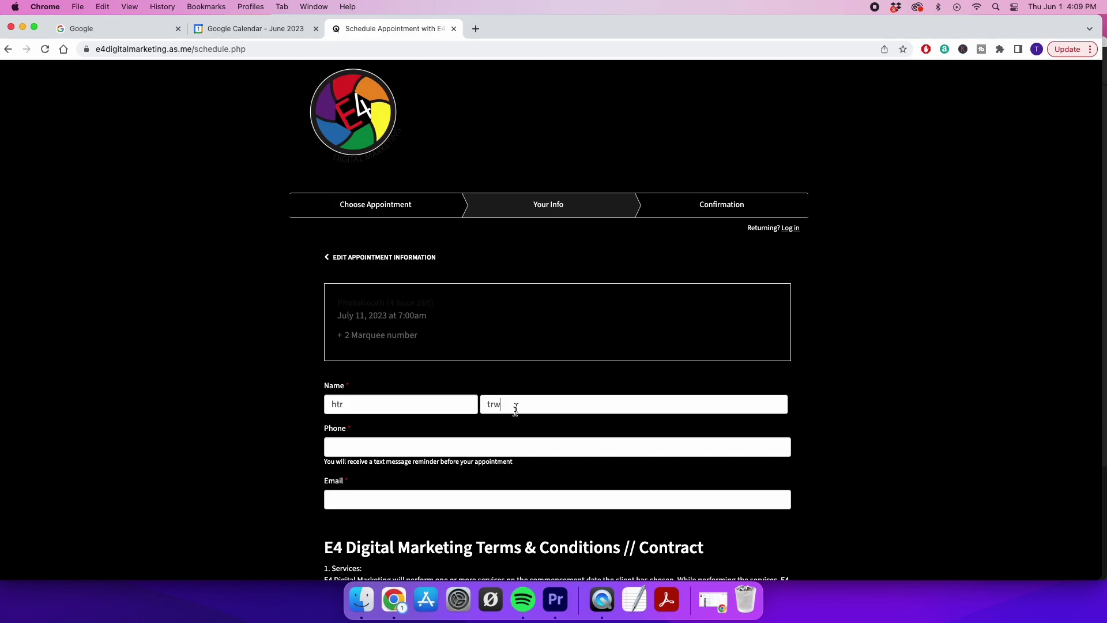
{"action": "left_click", "coordinate": [444, 450]}
{"action": "type", "text": "gt4w"}
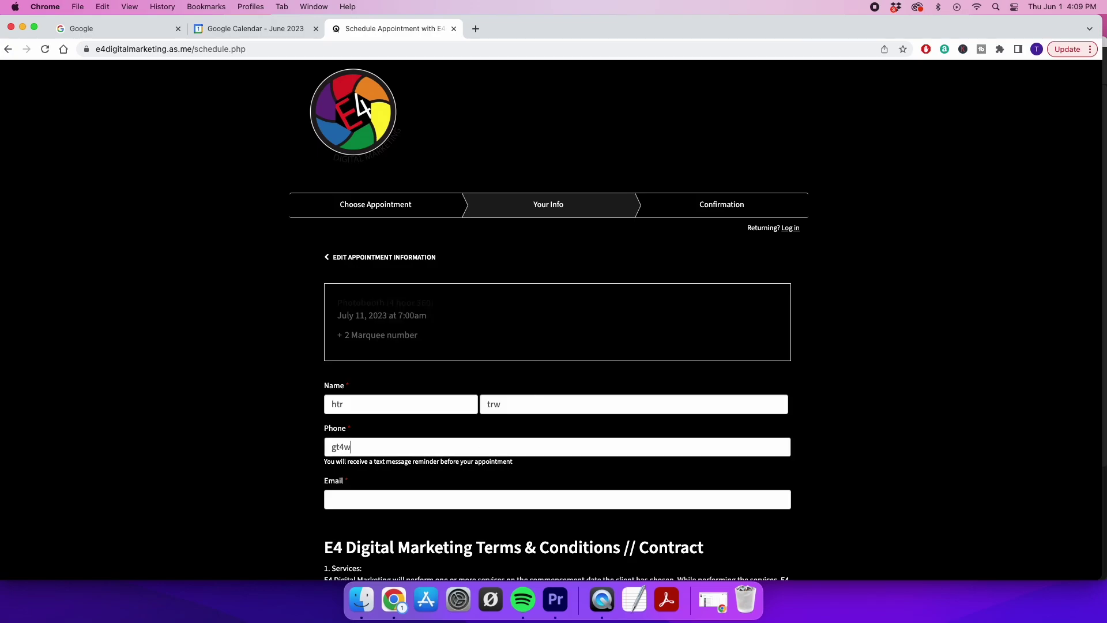
{"action": "left_click", "coordinate": [429, 499]}
{"action": "type", "text": "btrb"}
{"action": "scroll", "coordinate": [553, 317], "scroll_direction": "down", "scroll_amount": 6}
{"action": "type", "text": "b"}
Tick 'I have read and agree' to accept the terms and conditions
{"action": "scroll", "coordinate": [553, 317], "scroll_direction": "down", "scroll_amount": 5}
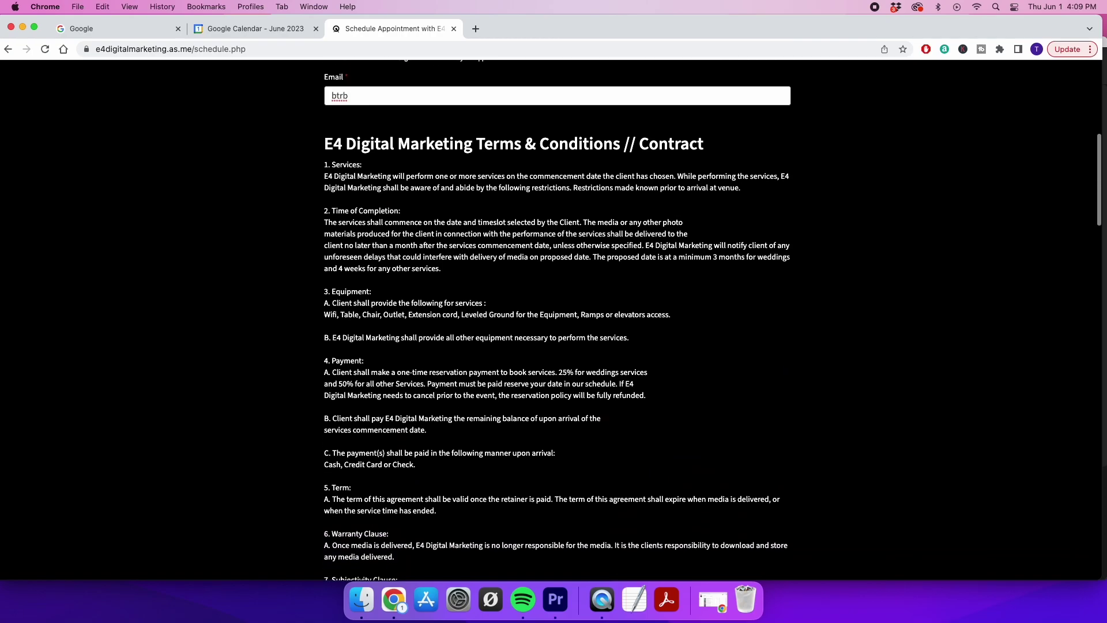
{"action": "scroll", "coordinate": [405, 497], "scroll_direction": "down", "scroll_amount": 10}
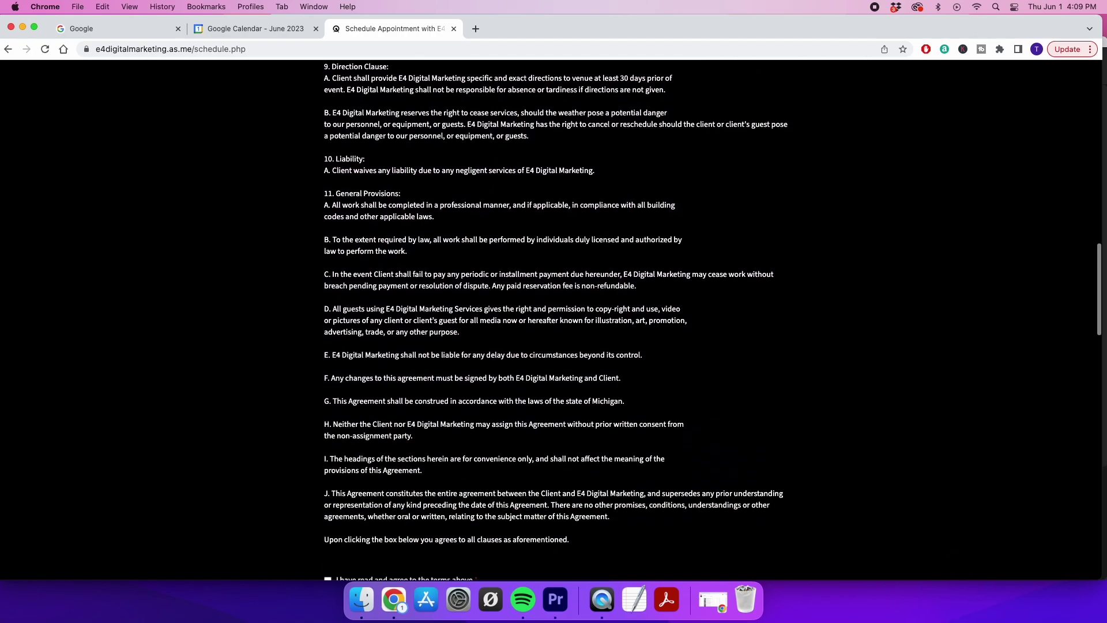
{"action": "left_click", "coordinate": [327, 358]}
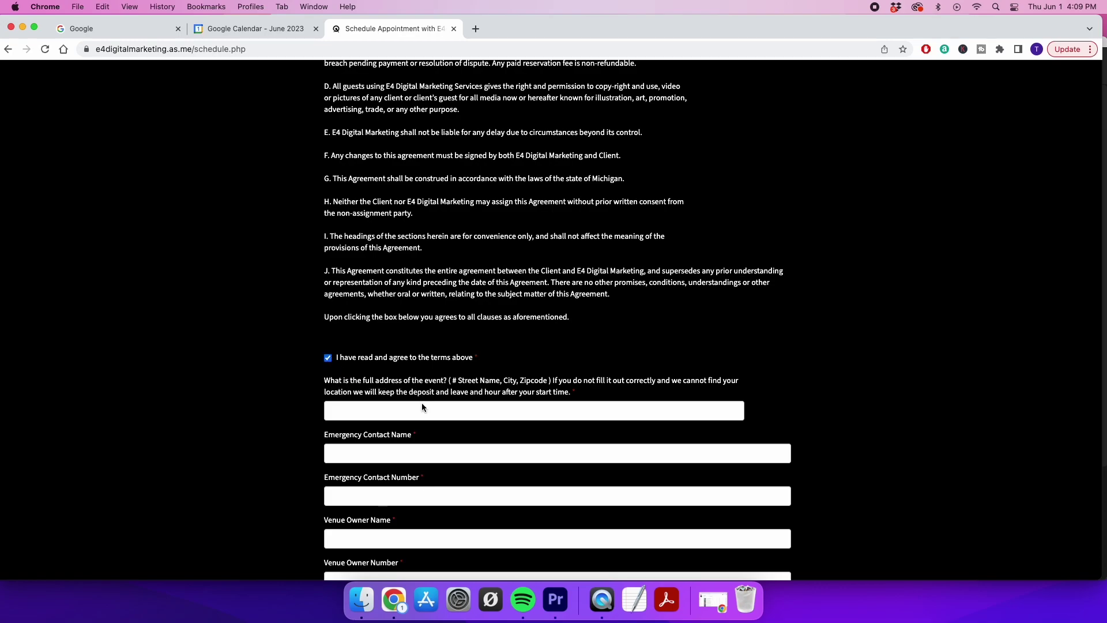
{"action": "scroll", "coordinate": [416, 519], "scroll_direction": "down", "scroll_amount": 2}
{"action": "scroll", "coordinate": [416, 519], "scroll_direction": "down", "scroll_amount": 3}
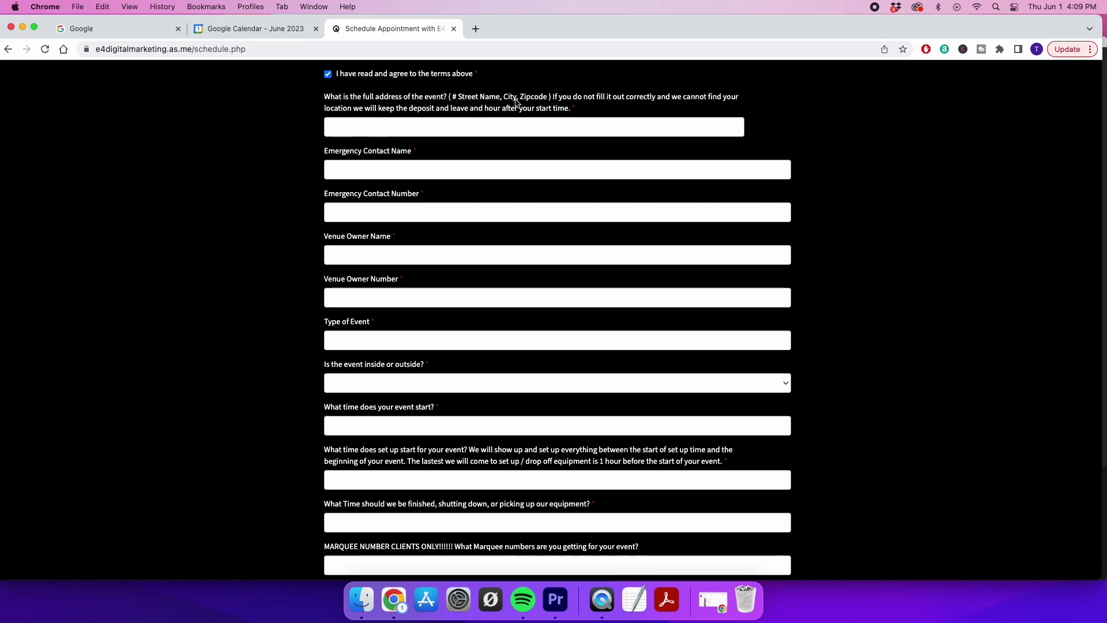
{"action": "left_click", "coordinate": [525, 121]}
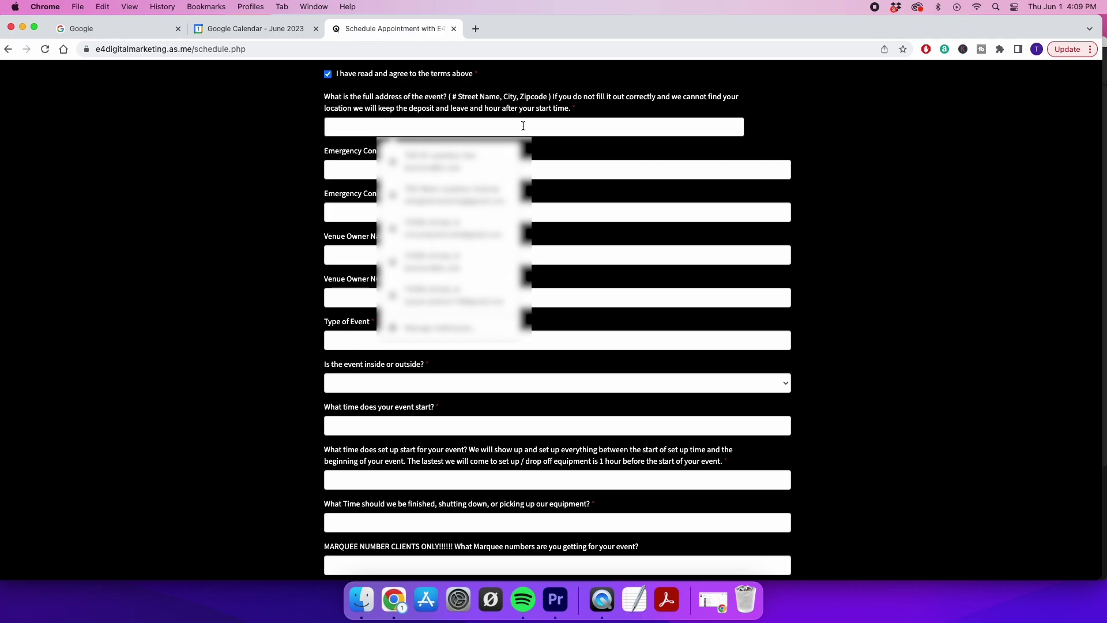
{"action": "left_click", "coordinate": [258, 116]}
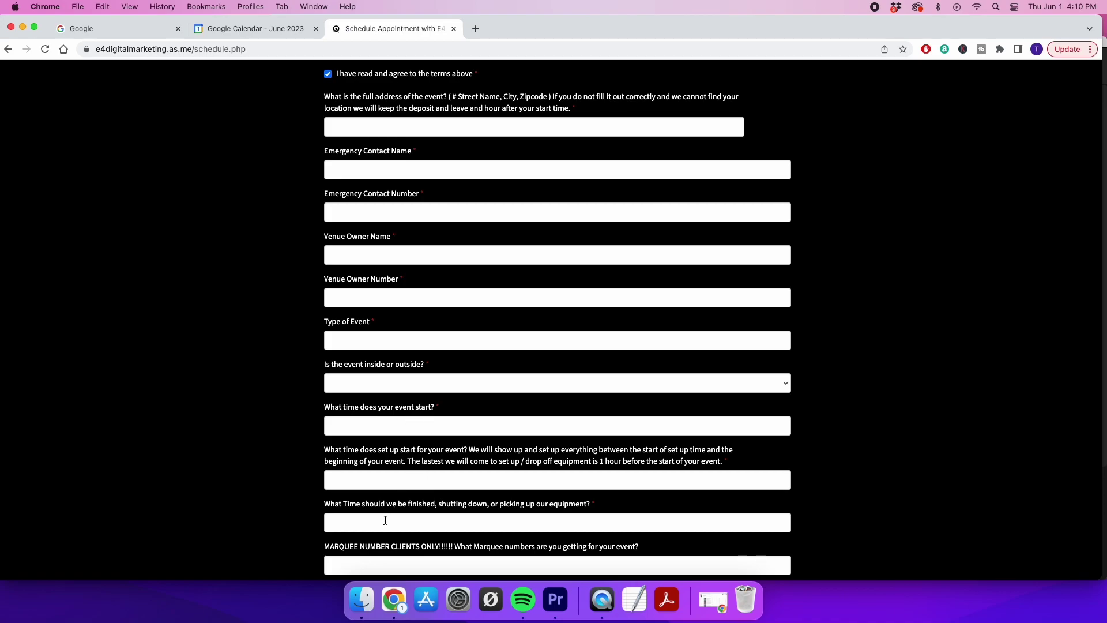
{"action": "scroll", "coordinate": [448, 516], "scroll_direction": "down", "scroll_amount": 3}
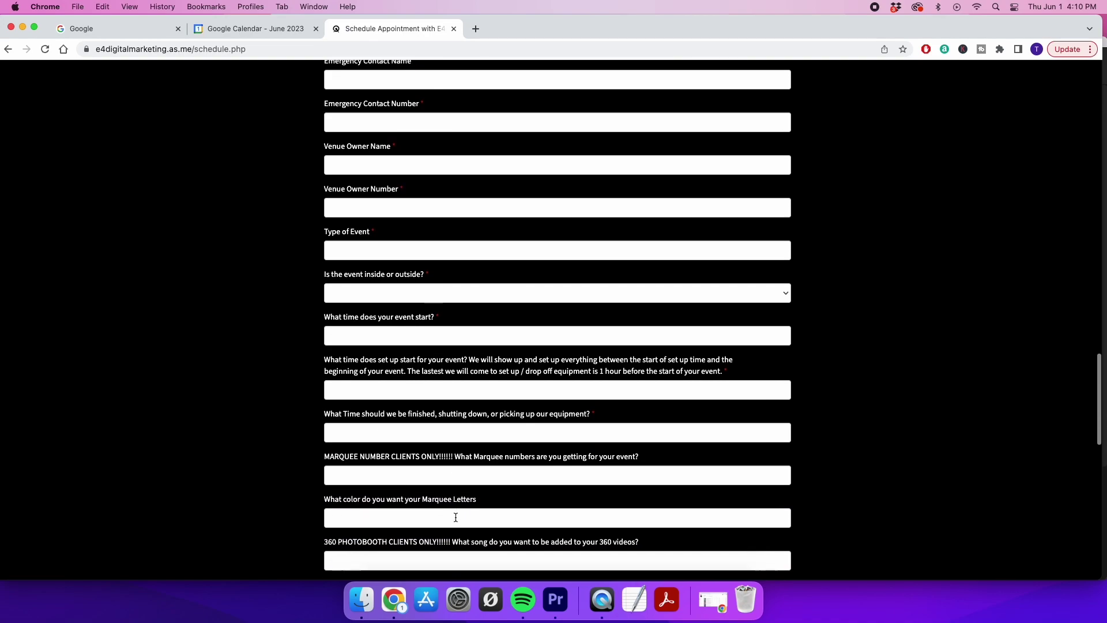
{"action": "scroll", "coordinate": [455, 517], "scroll_direction": "down", "scroll_amount": 3}
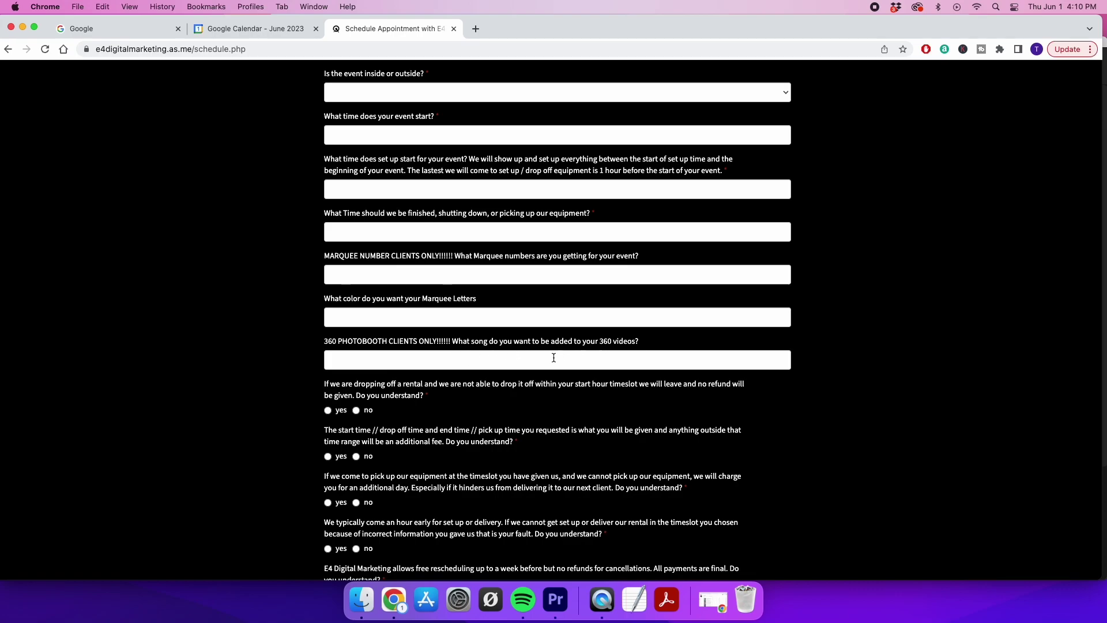
{"action": "scroll", "coordinate": [336, 466], "scroll_direction": "down", "scroll_amount": 5}
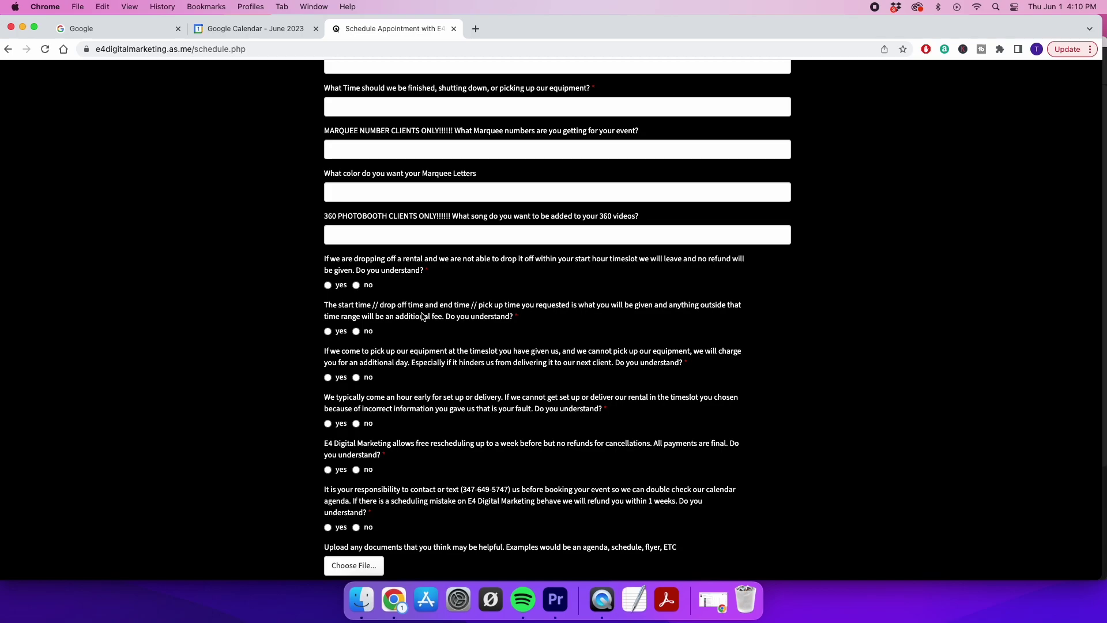
{"action": "scroll", "coordinate": [284, 415], "scroll_direction": "down", "scroll_amount": 3}
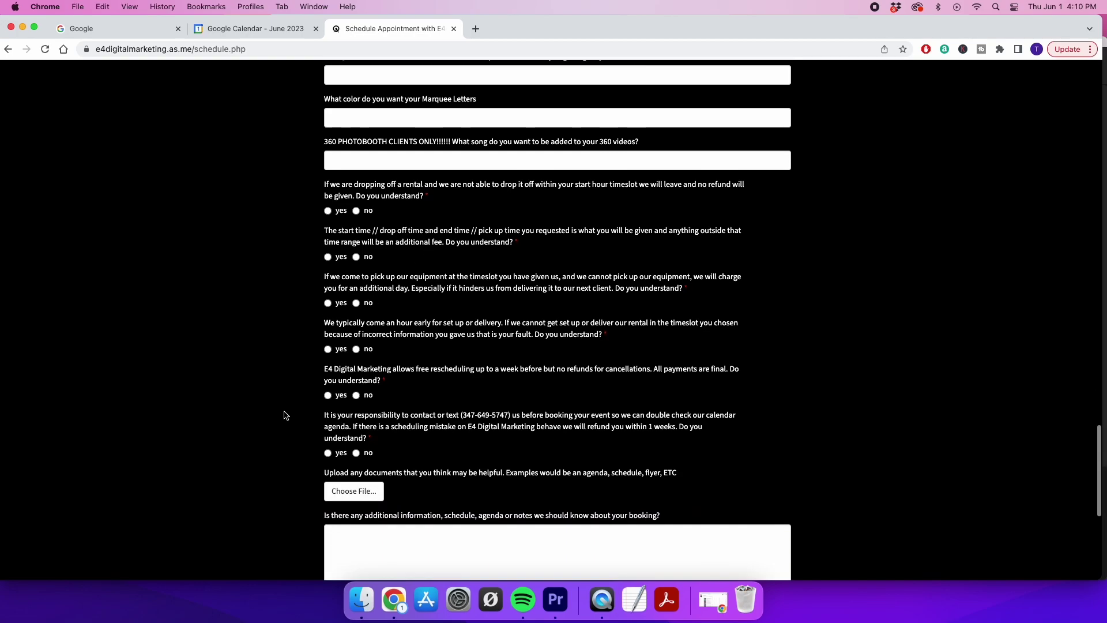
{"action": "scroll", "coordinate": [282, 415], "scroll_direction": "down", "scroll_amount": 3}
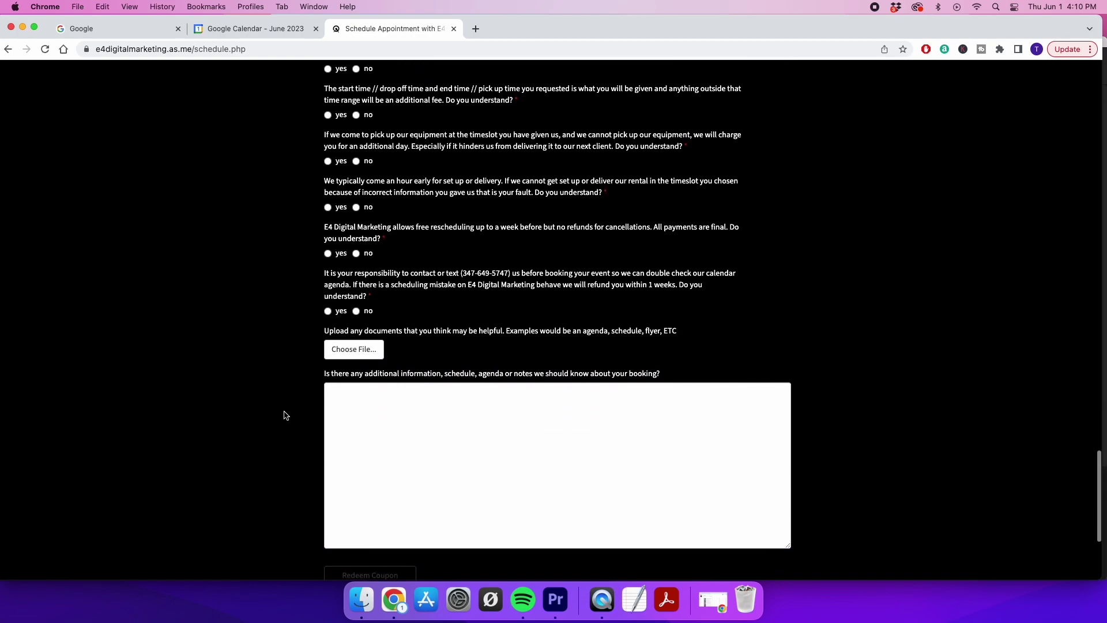
Write 'we are white next to a cat' in the additional notes box
{"action": "left_click", "coordinate": [417, 419]}
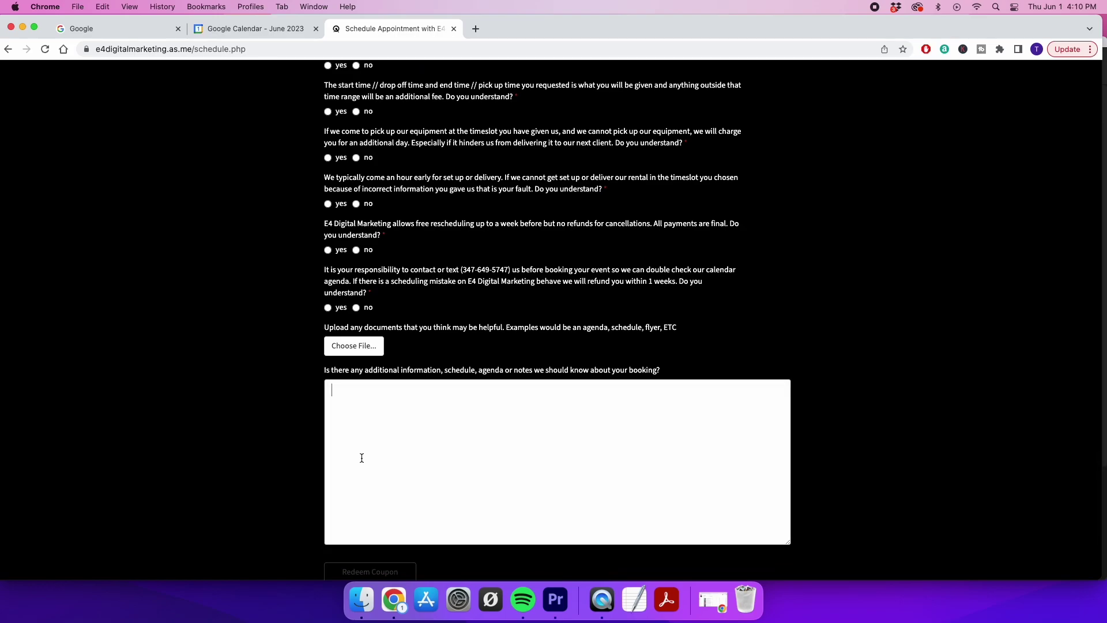
{"action": "type", "text": "we are white next to a cat"}
{"action": "scroll", "coordinate": [352, 411], "scroll_direction": "down", "scroll_amount": 3}
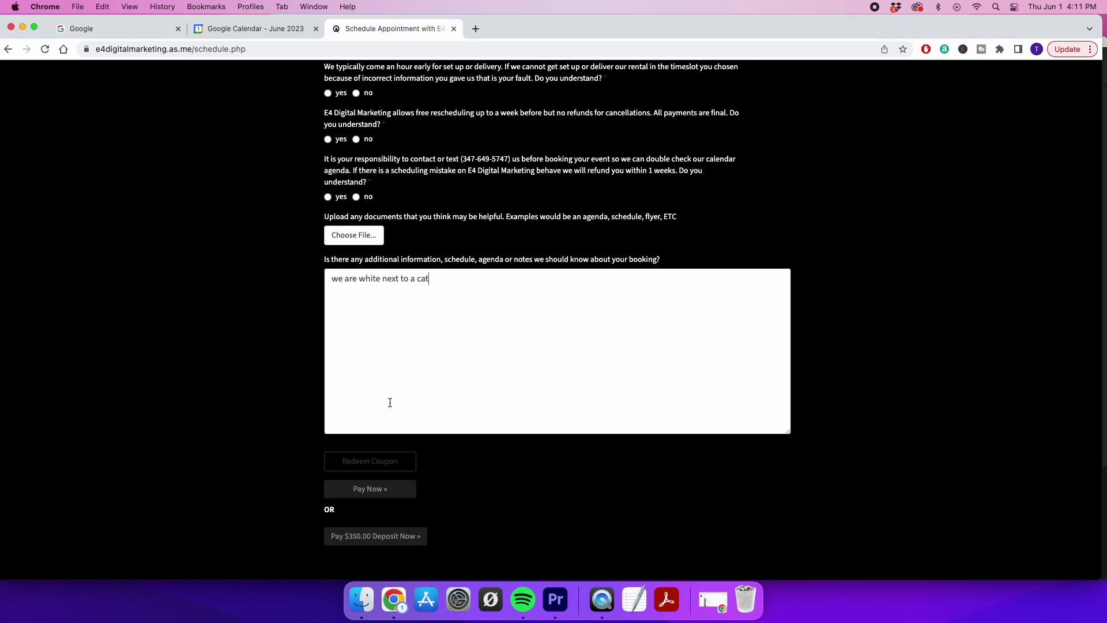
{"action": "scroll", "coordinate": [389, 403], "scroll_direction": "down", "scroll_amount": 3}
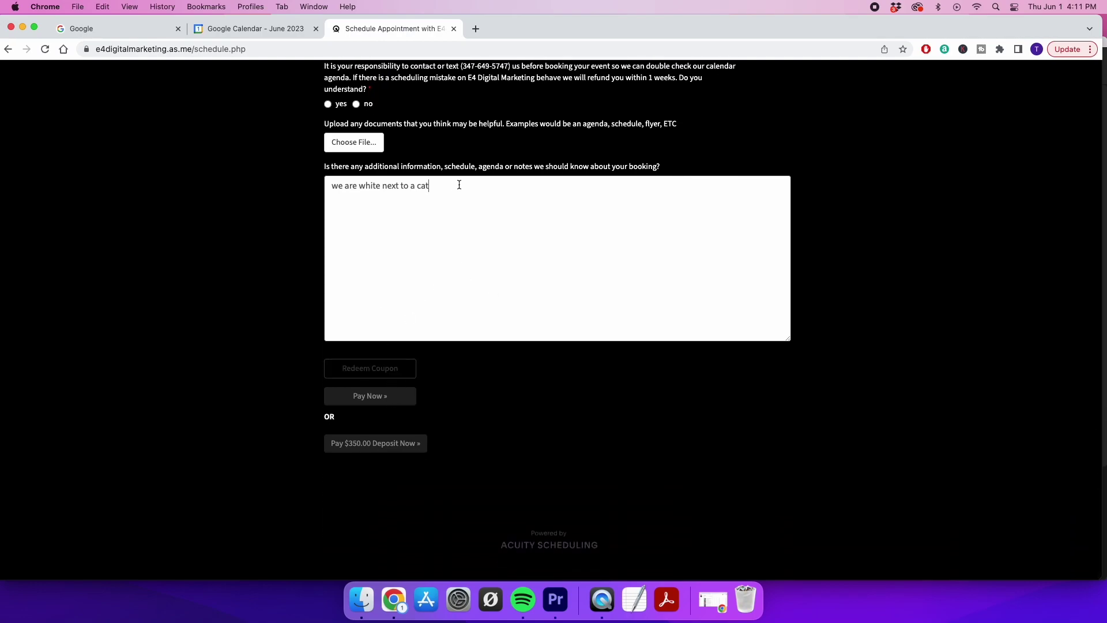
{"action": "left_click", "coordinate": [268, 267]}
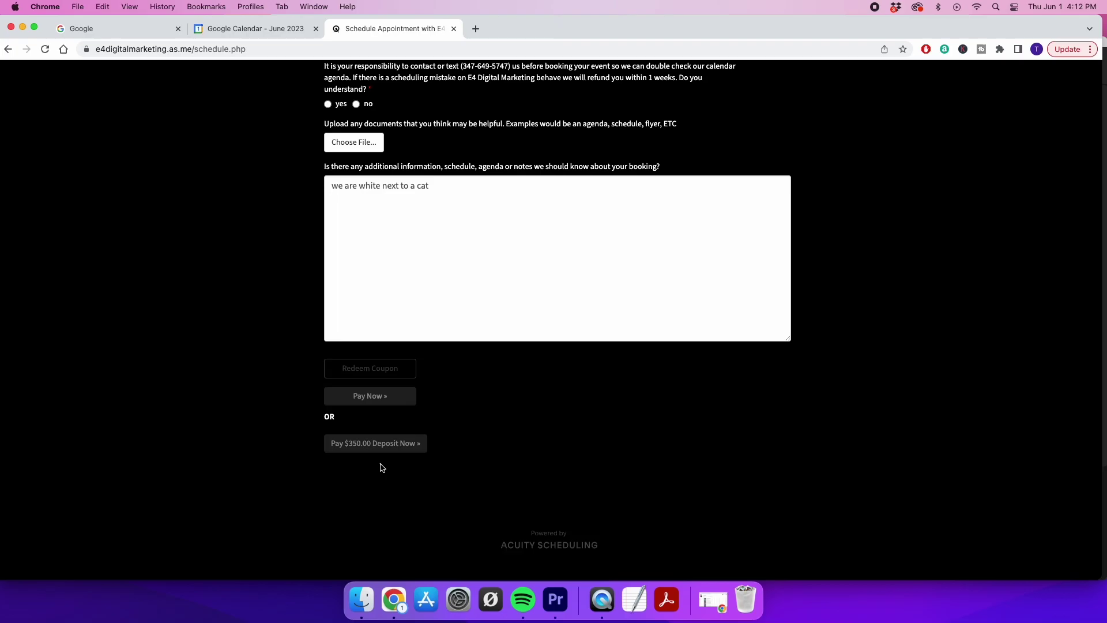
Scroll back up through the form questions, then switch to the June 2023 Google Calendar tab
{"action": "scroll", "coordinate": [380, 468], "scroll_direction": "up", "scroll_amount": 10}
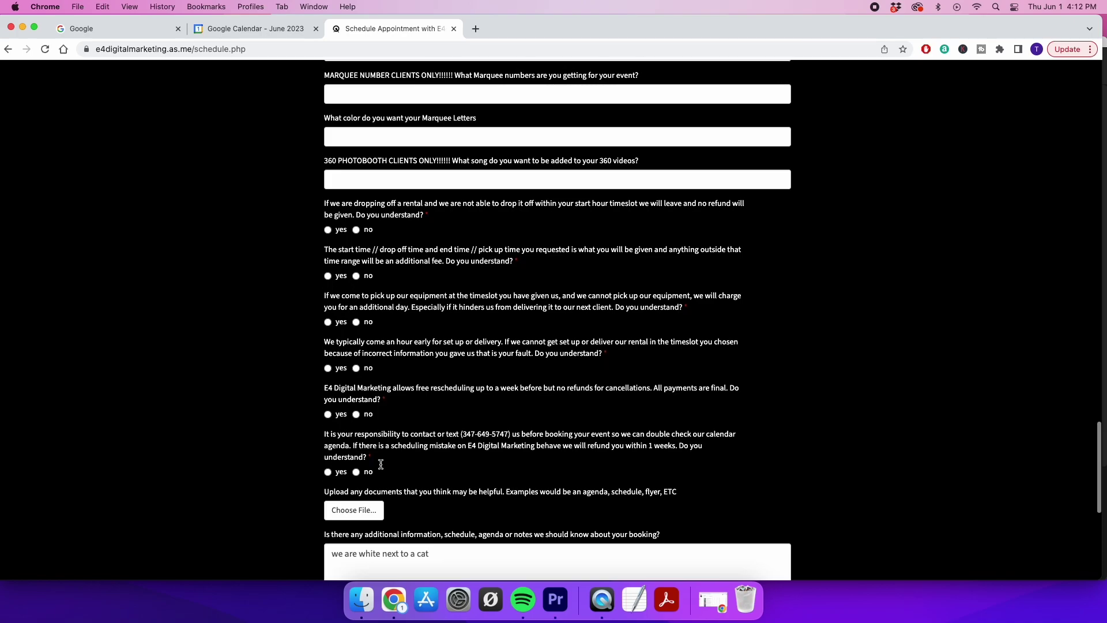
{"action": "scroll", "coordinate": [380, 464], "scroll_direction": "up", "scroll_amount": 12}
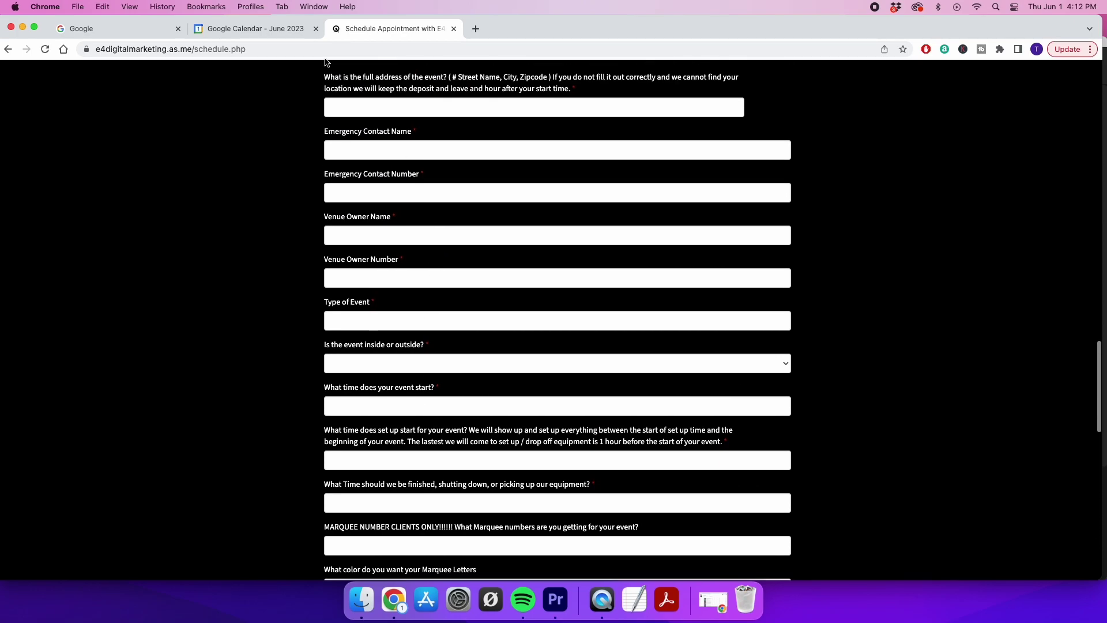
{"action": "left_click", "coordinate": [264, 29]}
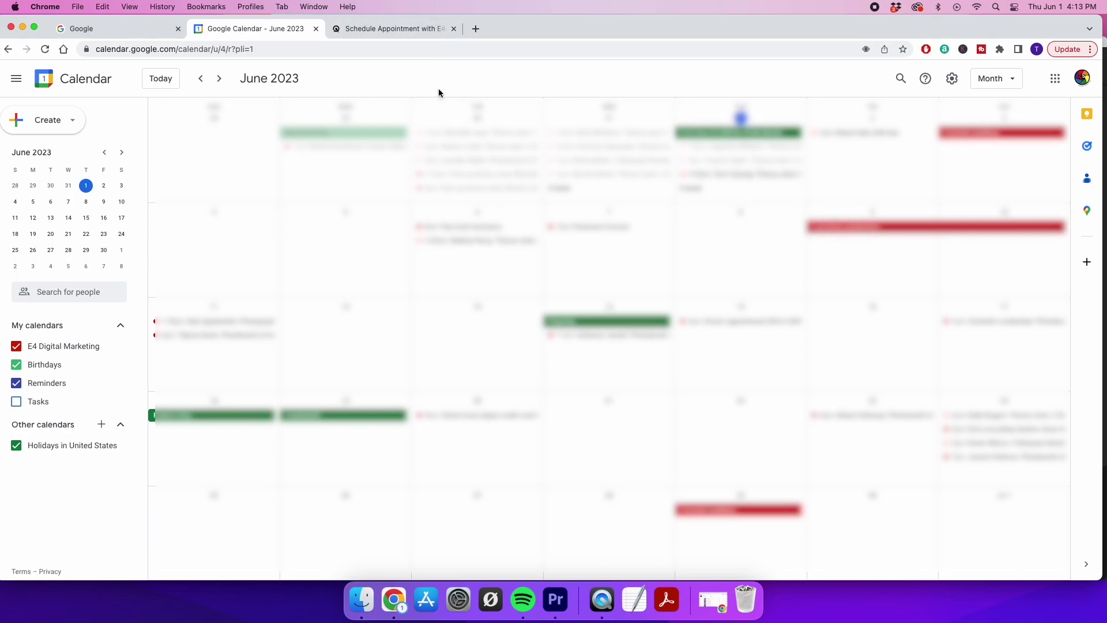
Return the booking to appointment selection via Edit Appointment Information, then flip between calendar and booking tabs
{"action": "left_click", "coordinate": [388, 28]}
{"action": "scroll", "coordinate": [447, 230], "scroll_direction": "down", "scroll_amount": 5}
{"action": "scroll", "coordinate": [447, 230], "scroll_direction": "up", "scroll_amount": 10}
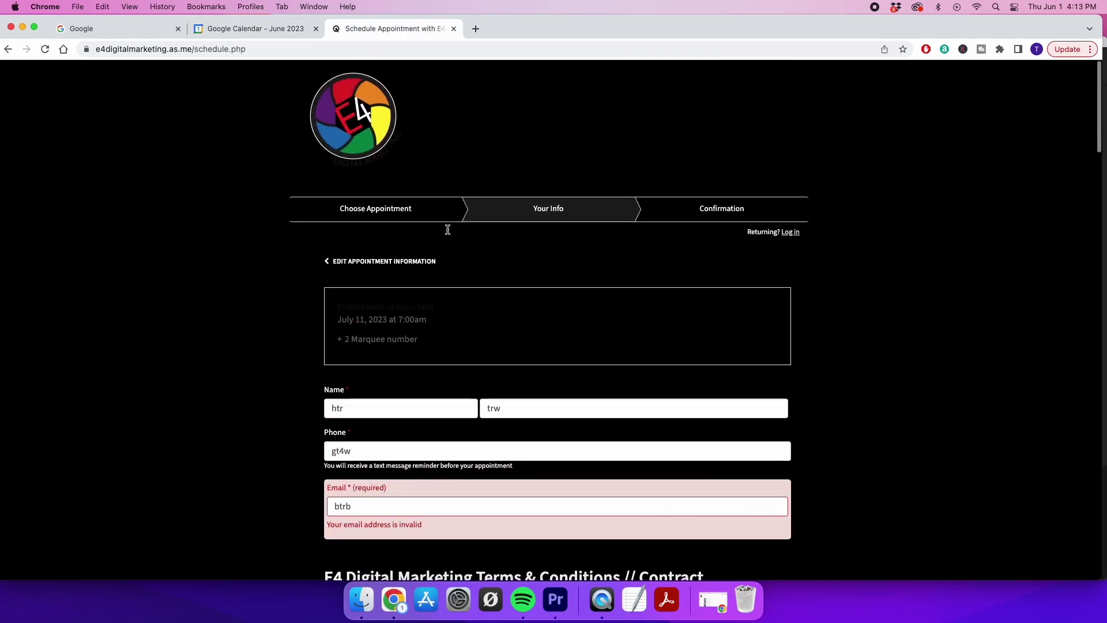
{"action": "left_click", "coordinate": [360, 256]}
{"action": "scroll", "coordinate": [344, 378], "scroll_direction": "down", "scroll_amount": 20}
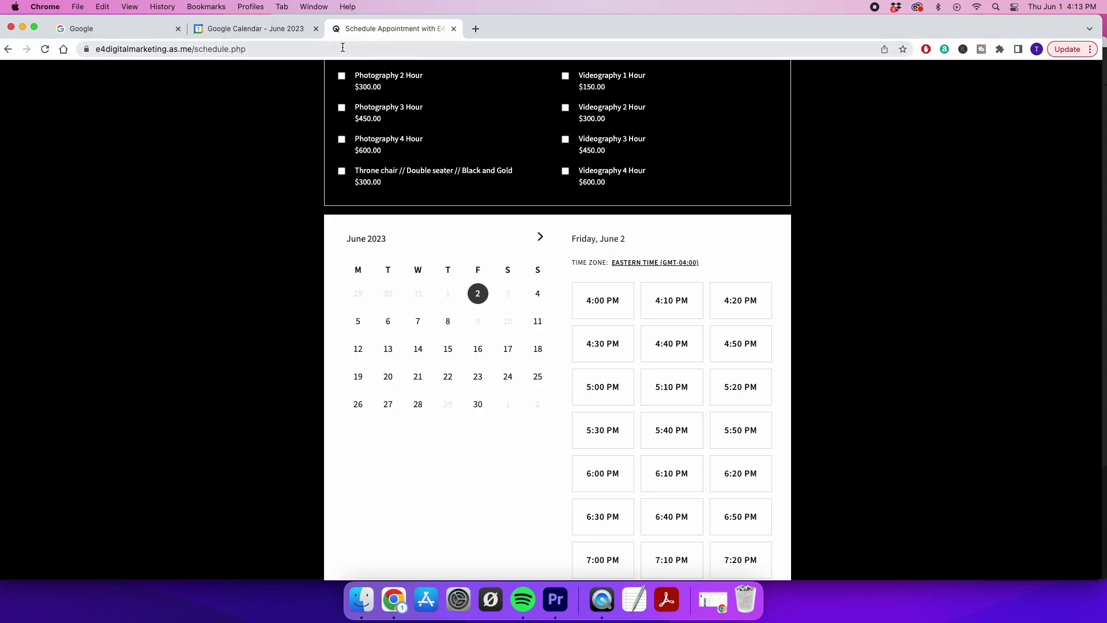
{"action": "left_click", "coordinate": [233, 29]}
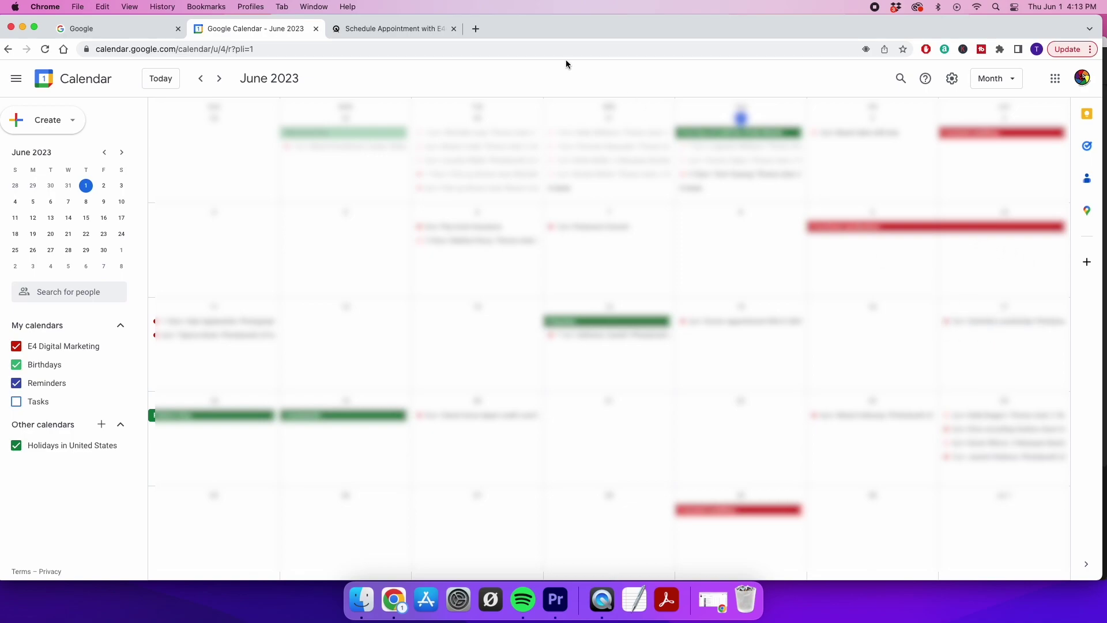
{"action": "left_click", "coordinate": [394, 29]}
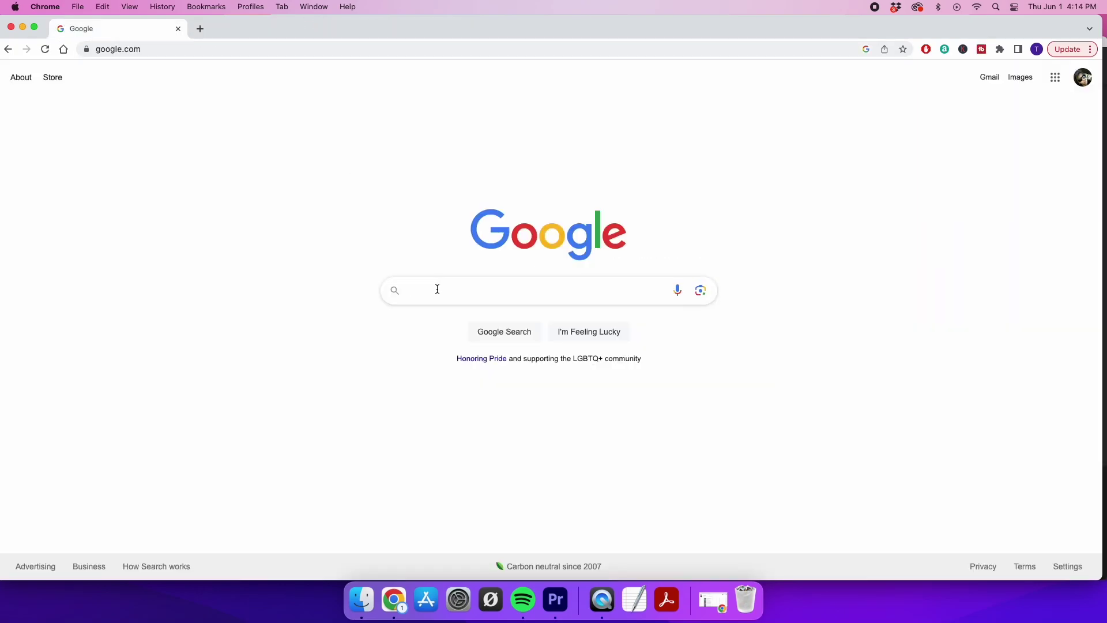
Search Google for acuity scheduling and open the Acuity Scheduling website
{"action": "left_click", "coordinate": [437, 289]}
{"action": "type", "text": "ac"}
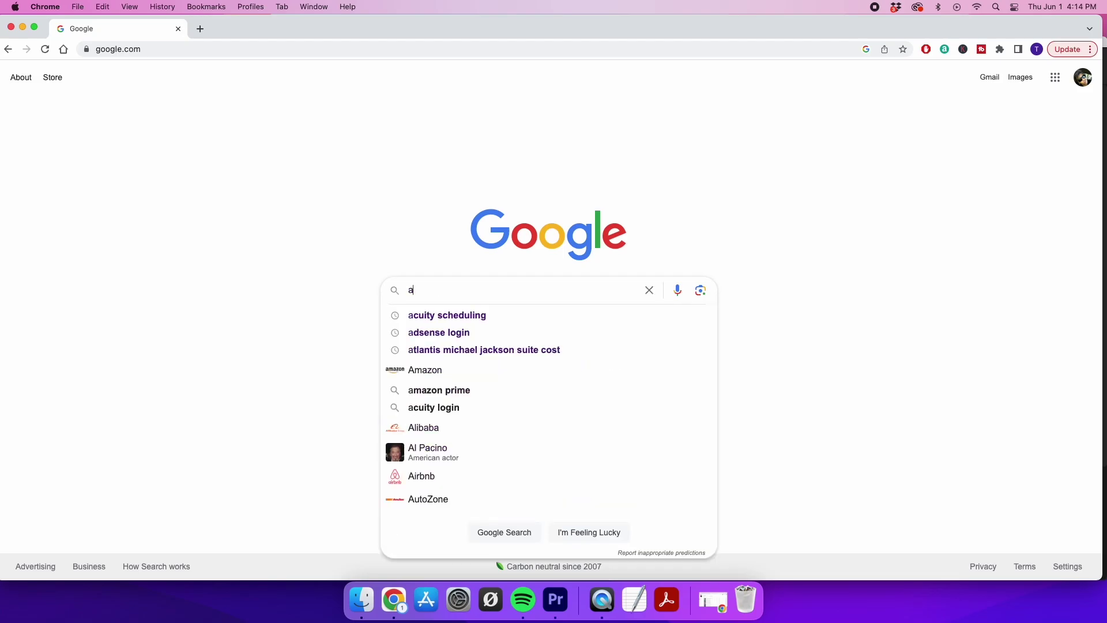
{"action": "left_click", "coordinate": [454, 317]}
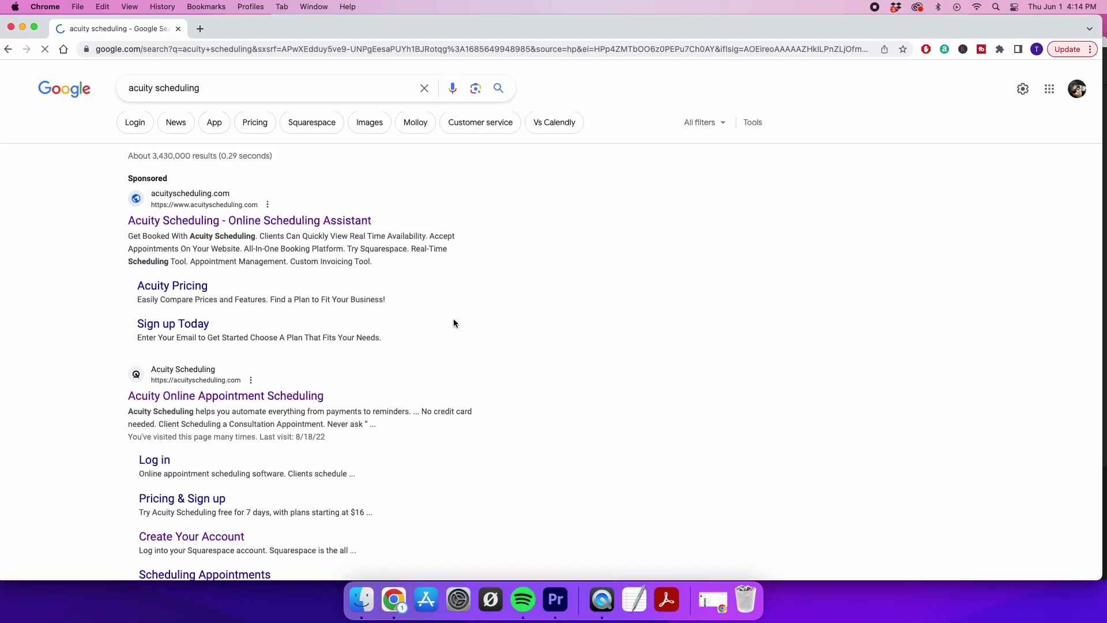
{"action": "left_click", "coordinate": [241, 223]}
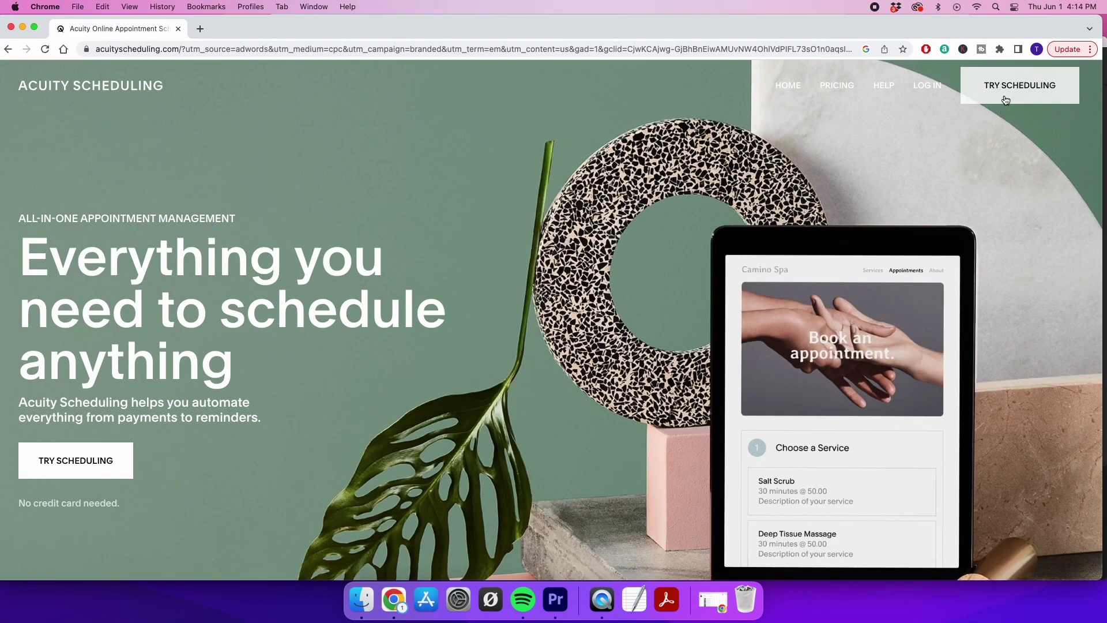
Start a trial, choosing 'Create a new Acuity Scheduling trial', and continue
{"action": "left_click", "coordinate": [1002, 86]}
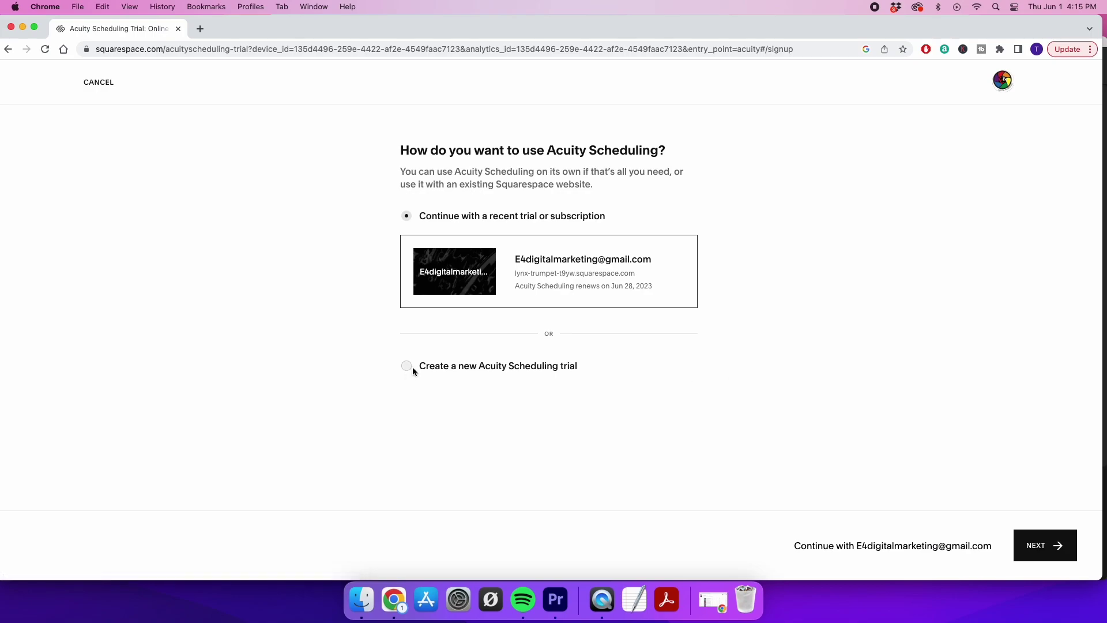
{"action": "left_click", "coordinate": [407, 367]}
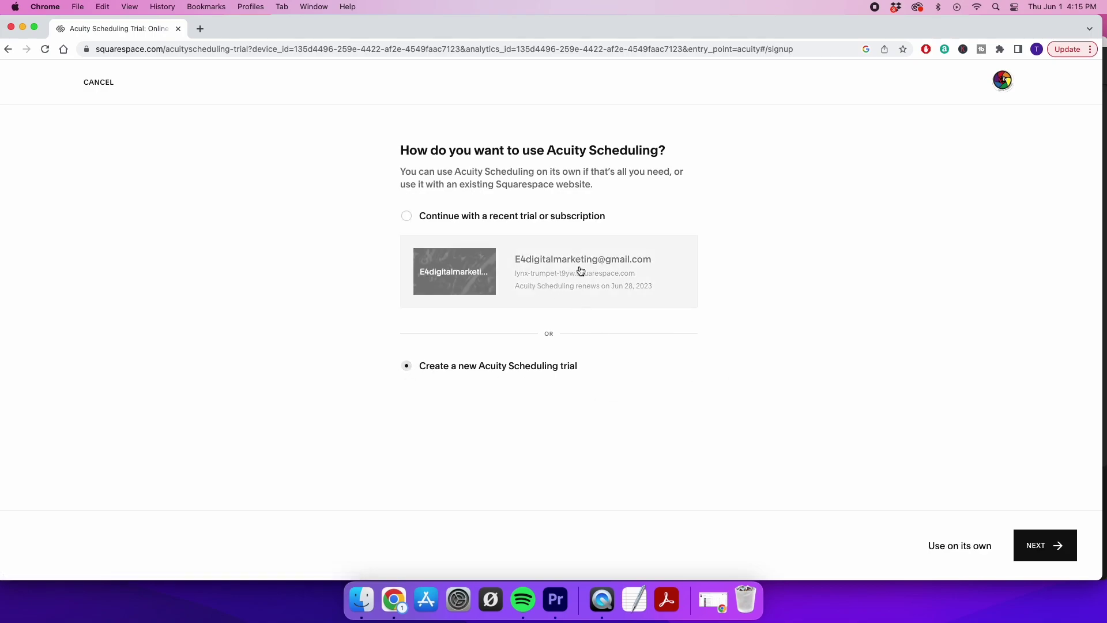
{"action": "left_click", "coordinate": [1042, 547]}
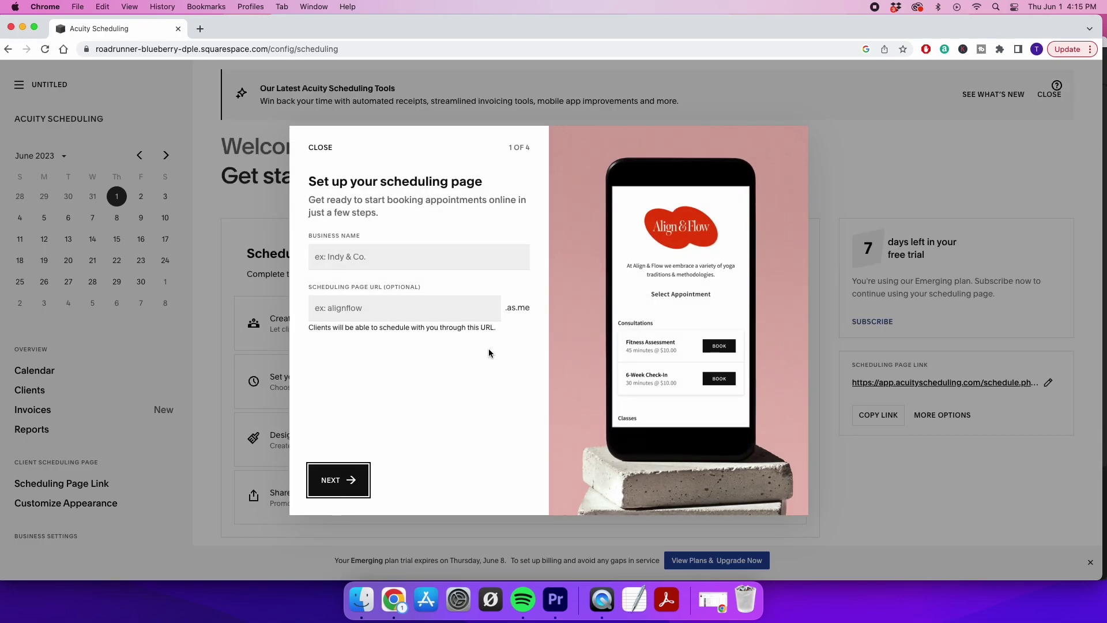
Enter 'testty' as the business name so the page URL becomes testty, then continue
{"action": "left_click", "coordinate": [365, 258]}
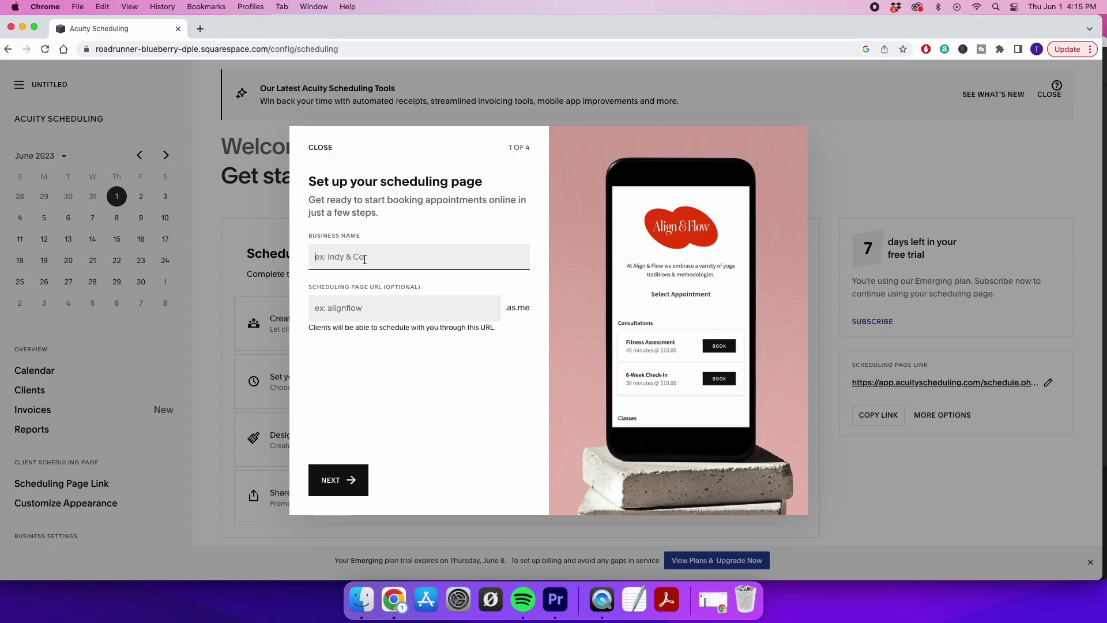
{"action": "left_click", "coordinate": [200, 28]}
{"action": "type", "text": "e4"}
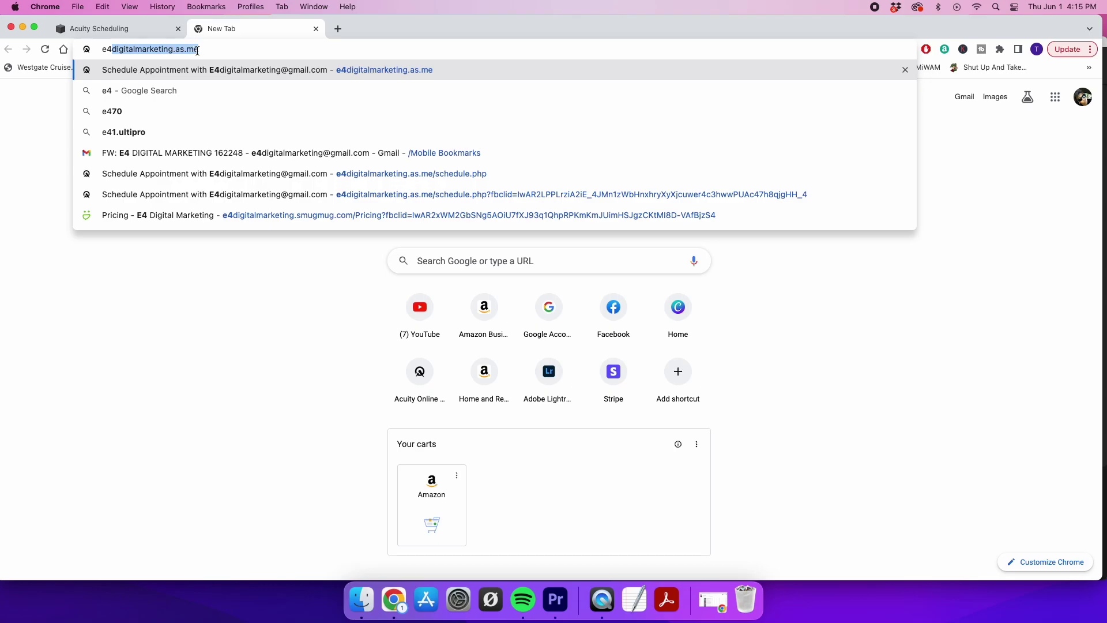
{"action": "left_click", "coordinate": [144, 31]}
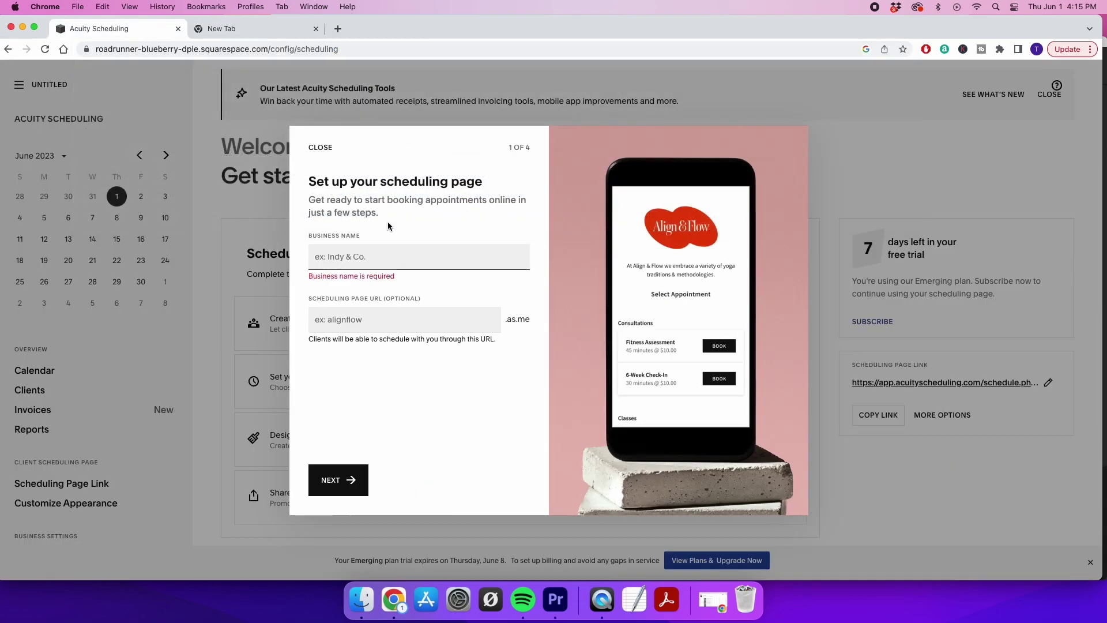
{"action": "left_click", "coordinate": [386, 258]}
{"action": "type", "text": "s"}
{"action": "key", "text": "BackSpace"}
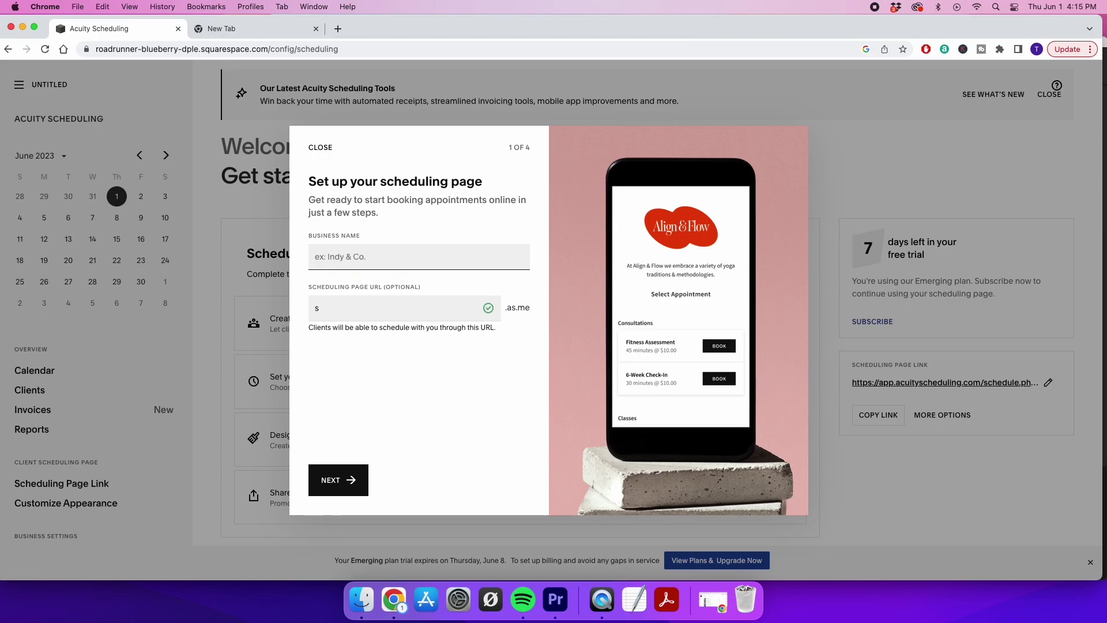
{"action": "type", "text": "testty"}
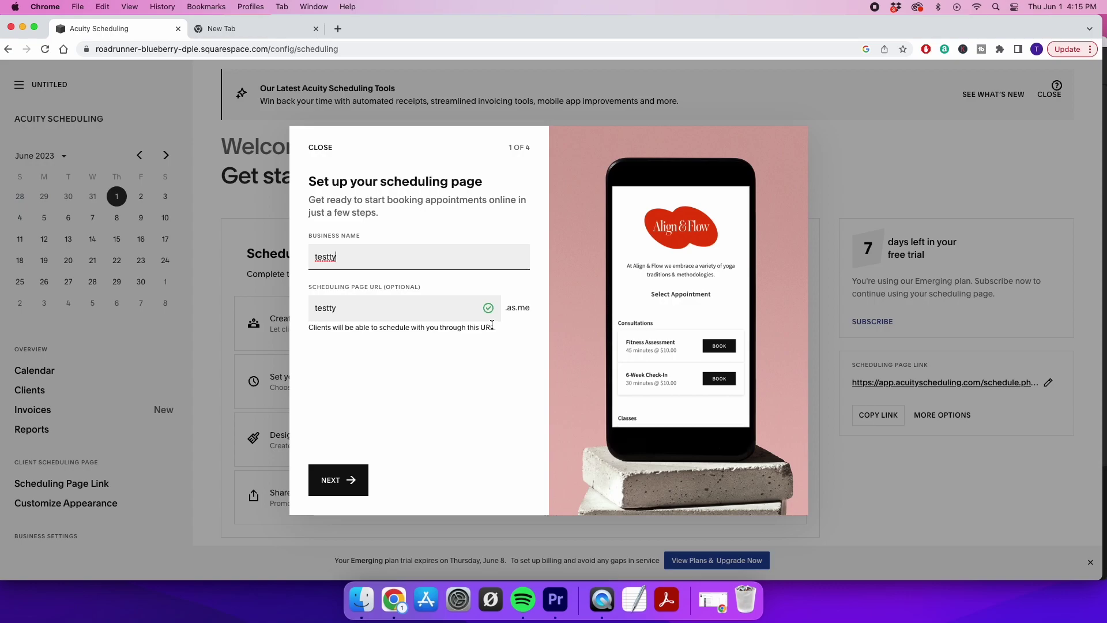
{"action": "left_click", "coordinate": [333, 483]}
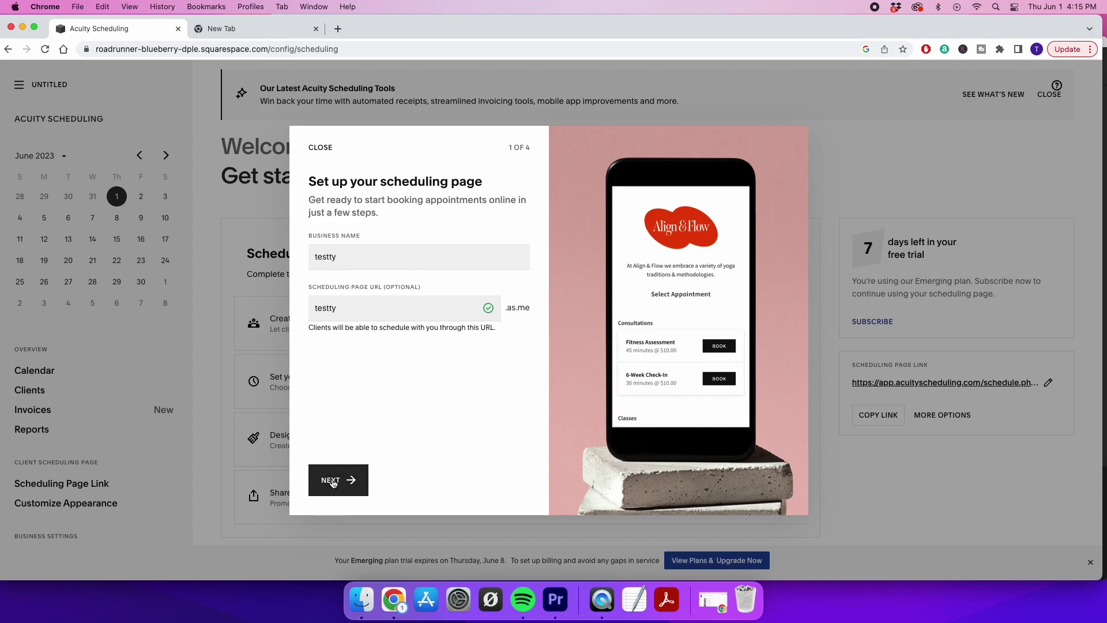
Create the '360 photo booth' appointment type at 120 minutes and $300, then continue
{"action": "left_click", "coordinate": [497, 260]}
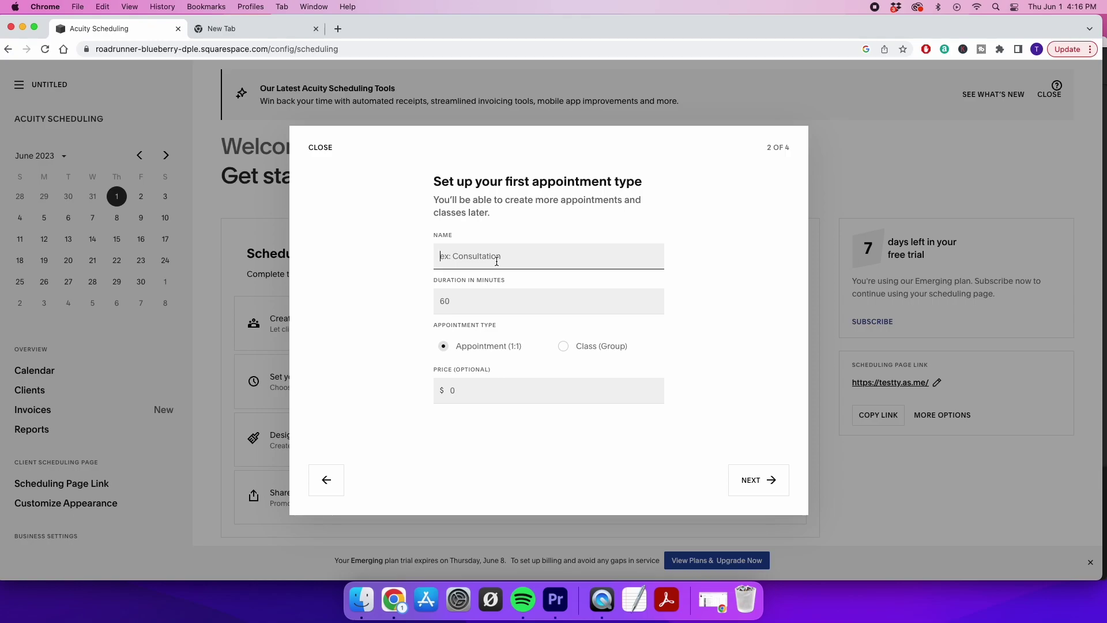
{"action": "type", "text": "360 photo booth"}
{"action": "left_click", "coordinate": [498, 298]}
{"action": "type", "text": "120"}
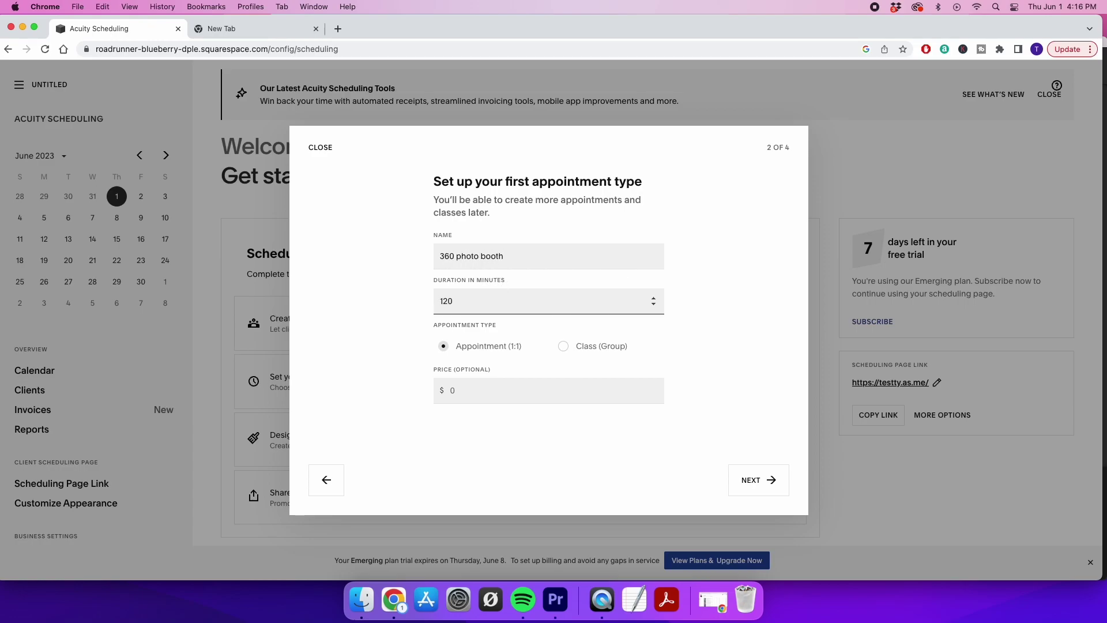
{"action": "left_click", "coordinate": [484, 387]}
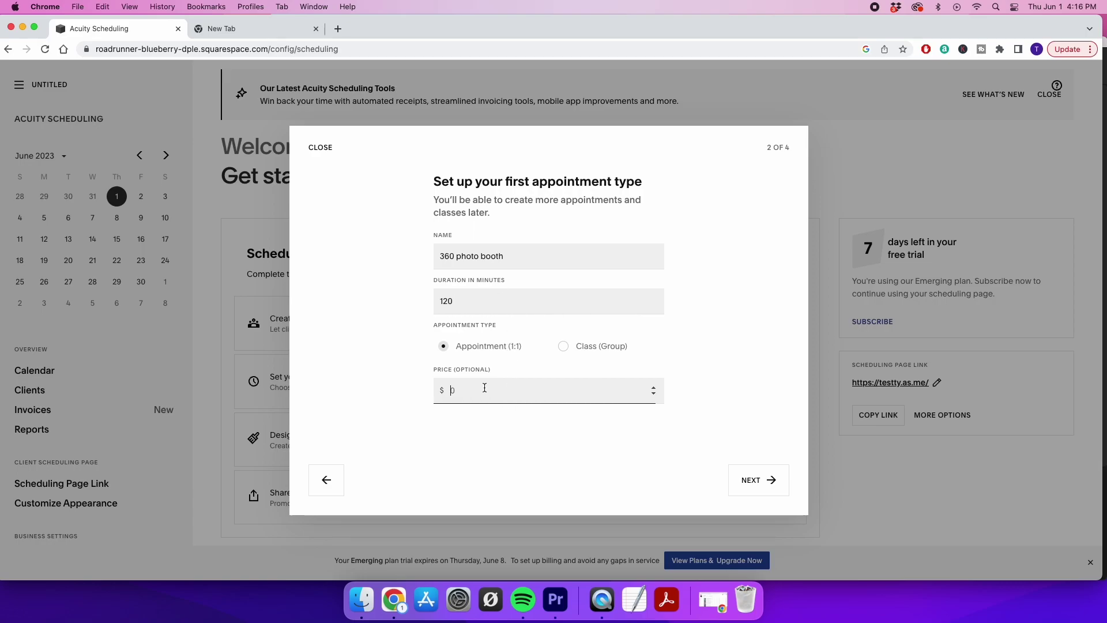
{"action": "type", "text": "300"}
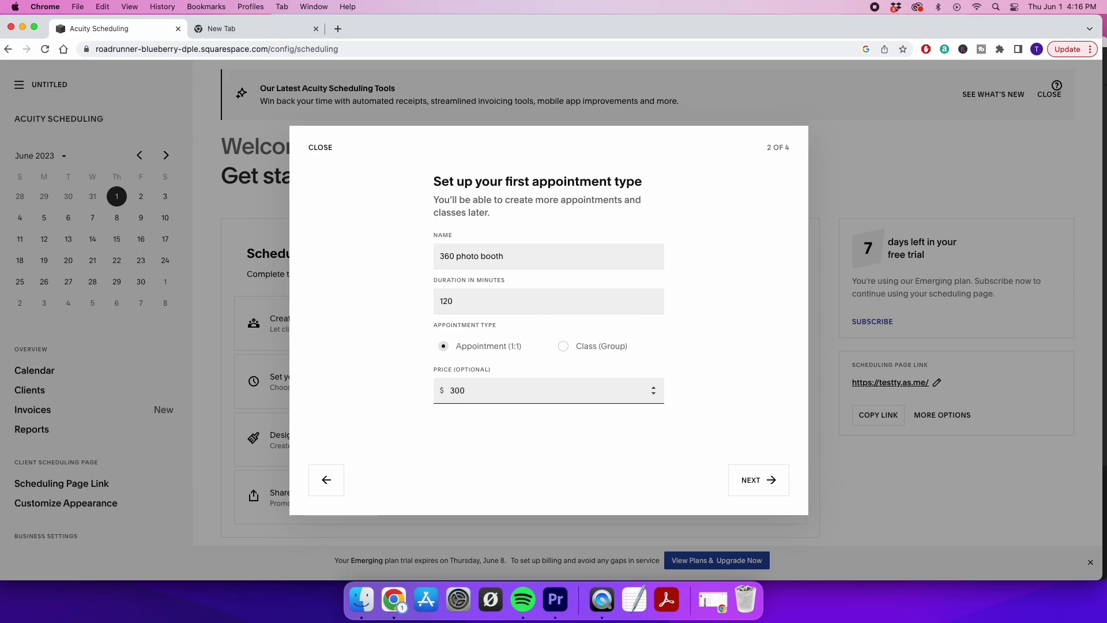
{"action": "left_click", "coordinate": [747, 481]}
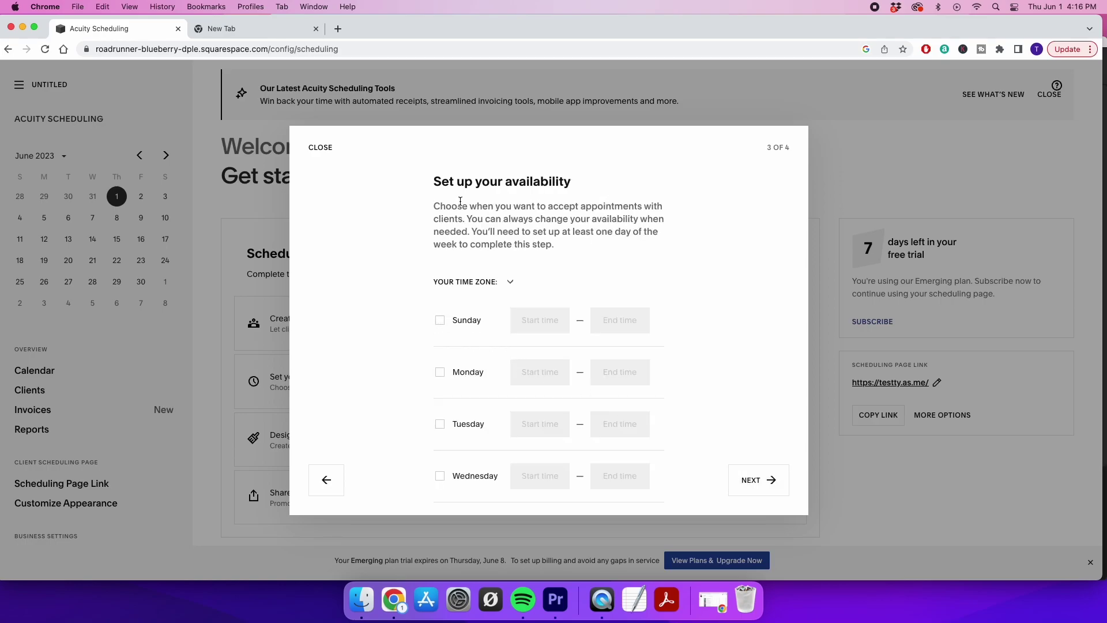
Make Monday through Saturday available 9:00AM–5:00PM and proceed to the payments step
{"action": "scroll", "coordinate": [416, 300], "scroll_direction": "down", "scroll_amount": 3}
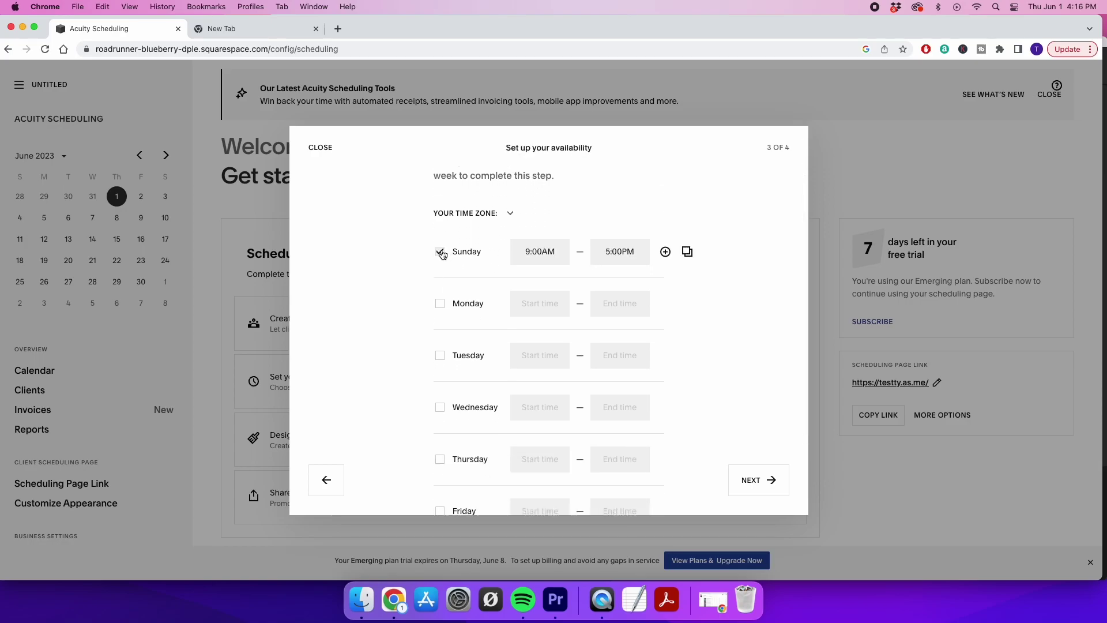
{"action": "scroll", "coordinate": [441, 254], "scroll_direction": "down", "scroll_amount": 4}
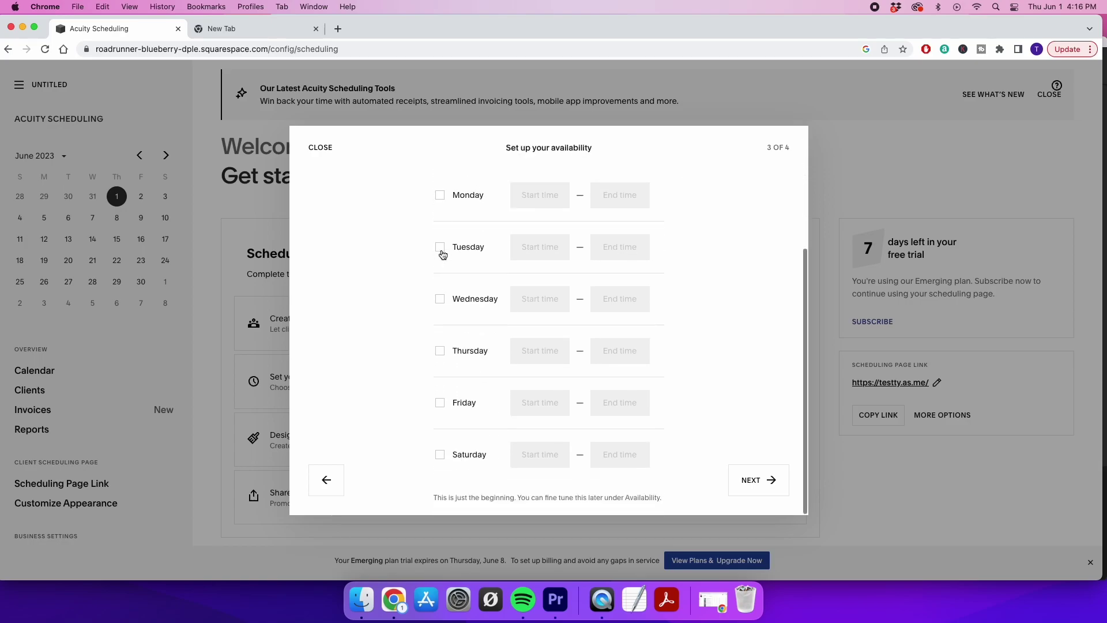
{"action": "left_click", "coordinate": [442, 404]}
{"action": "left_click", "coordinate": [440, 456]}
{"action": "left_click", "coordinate": [442, 350]}
{"action": "left_click", "coordinate": [440, 298]}
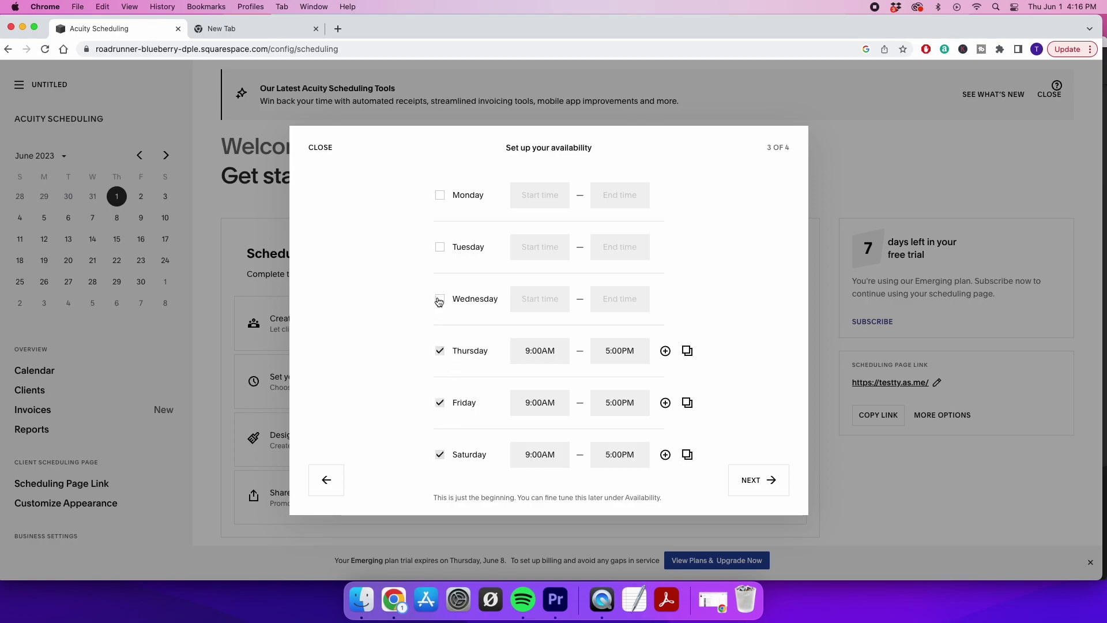
{"action": "left_click", "coordinate": [440, 247]}
{"action": "left_click", "coordinate": [439, 196]}
{"action": "scroll", "coordinate": [440, 199], "scroll_direction": "up", "scroll_amount": 2}
{"action": "scroll", "coordinate": [438, 200], "scroll_direction": "up", "scroll_amount": 3}
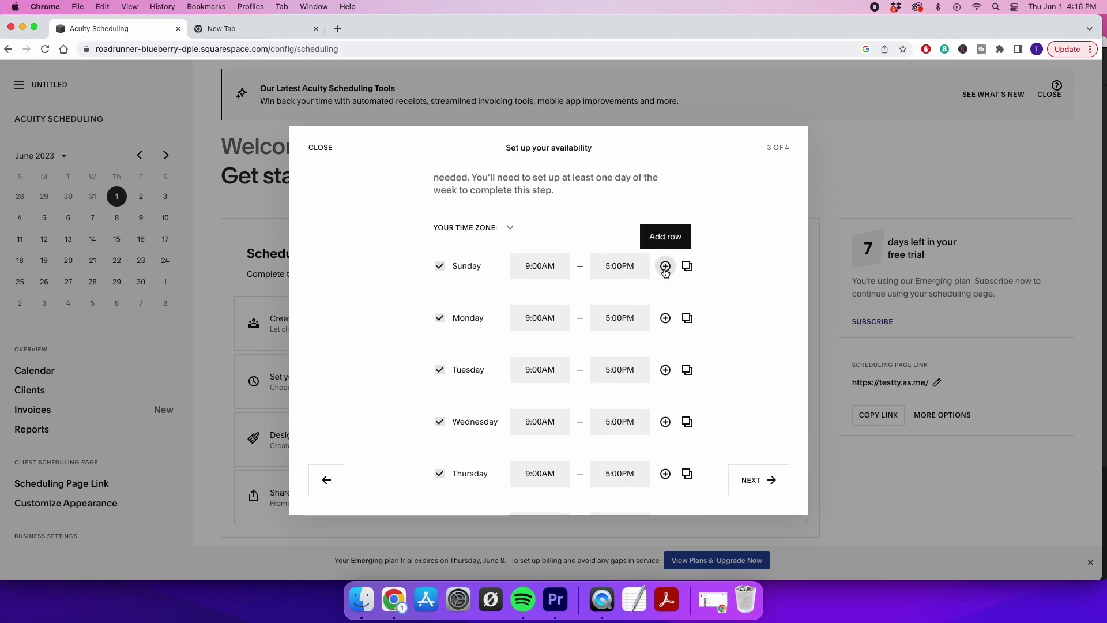
{"action": "scroll", "coordinate": [758, 371], "scroll_direction": "down", "scroll_amount": 3}
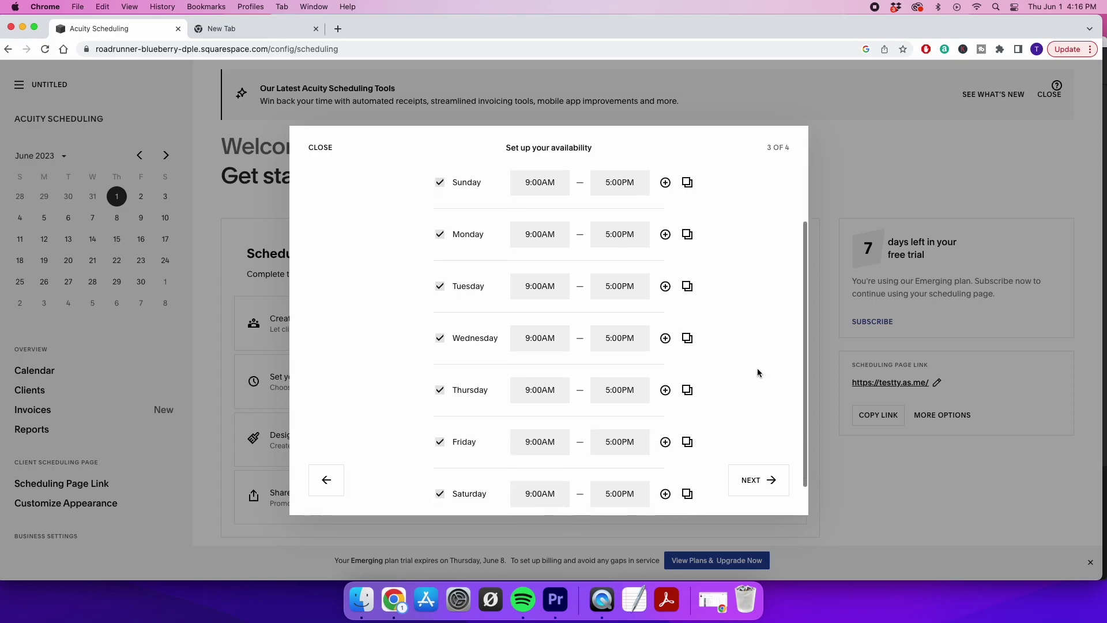
{"action": "scroll", "coordinate": [759, 372], "scroll_direction": "down", "scroll_amount": 1}
{"action": "left_click", "coordinate": [756, 486]}
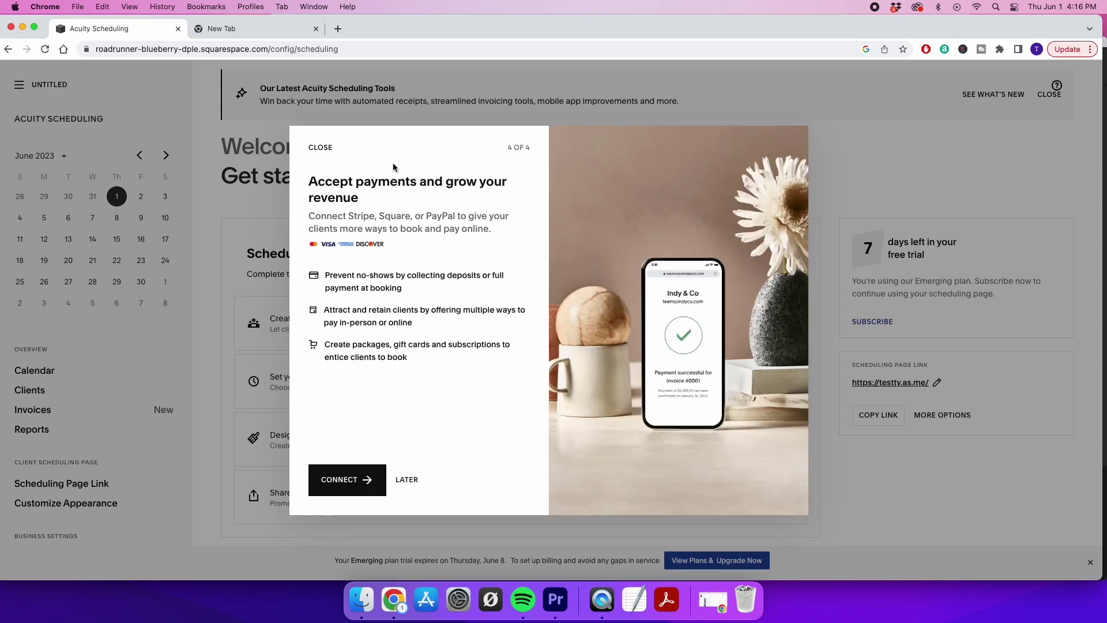
Start connecting a payment processor and review the Stripe, Square and PayPal options on Payment Settings
{"action": "left_click", "coordinate": [340, 486]}
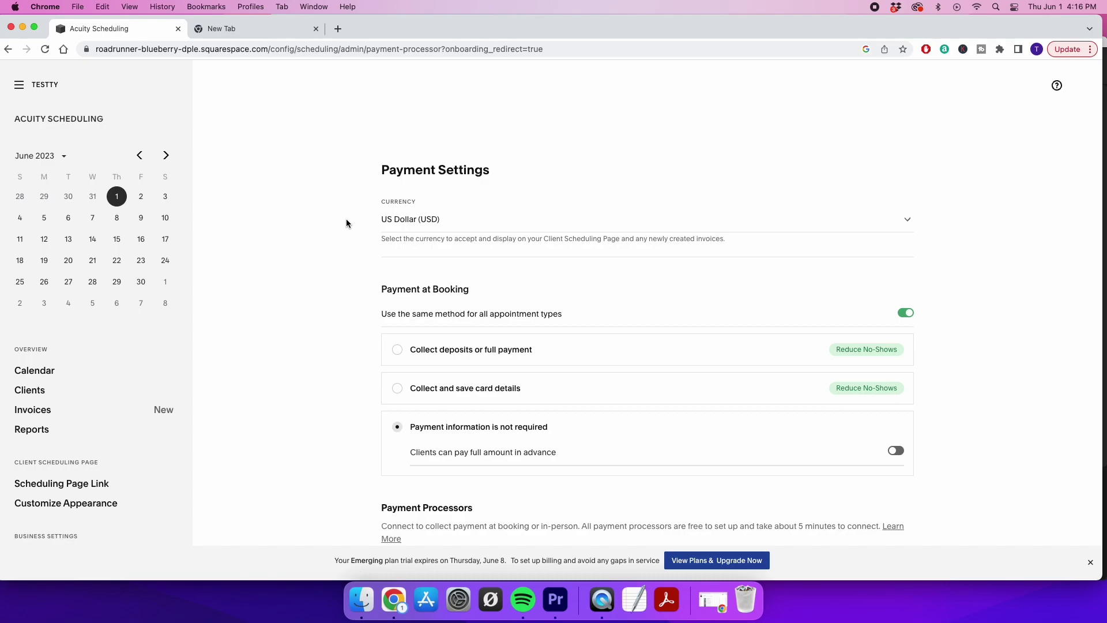
{"action": "scroll", "coordinate": [377, 321], "scroll_direction": "down", "scroll_amount": 5}
{"action": "scroll", "coordinate": [377, 321], "scroll_direction": "down", "scroll_amount": 3}
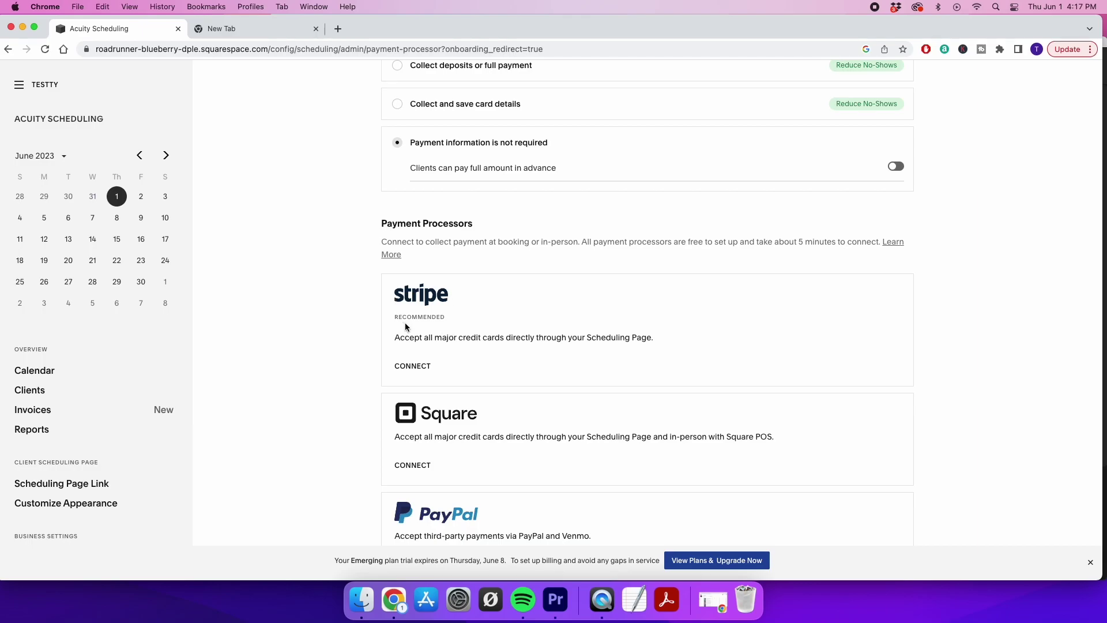
{"action": "scroll", "coordinate": [413, 324], "scroll_direction": "up", "scroll_amount": 1}
{"action": "scroll", "coordinate": [412, 324], "scroll_direction": "up", "scroll_amount": 3}
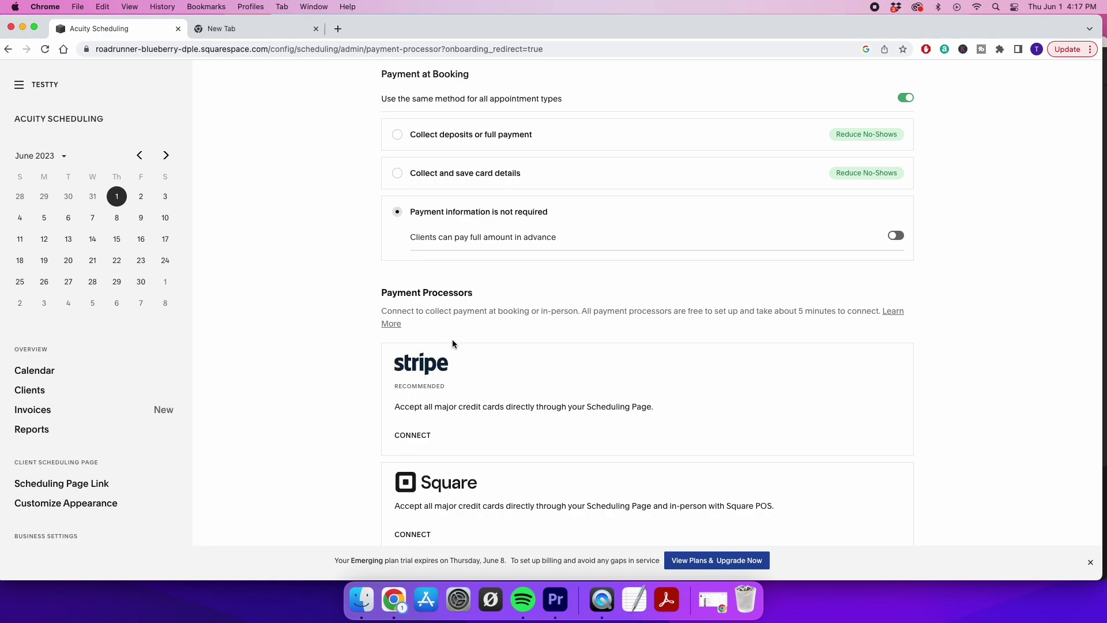
{"action": "scroll", "coordinate": [452, 343], "scroll_direction": "up", "scroll_amount": 3}
{"action": "scroll", "coordinate": [452, 343], "scroll_direction": "up", "scroll_amount": 2}
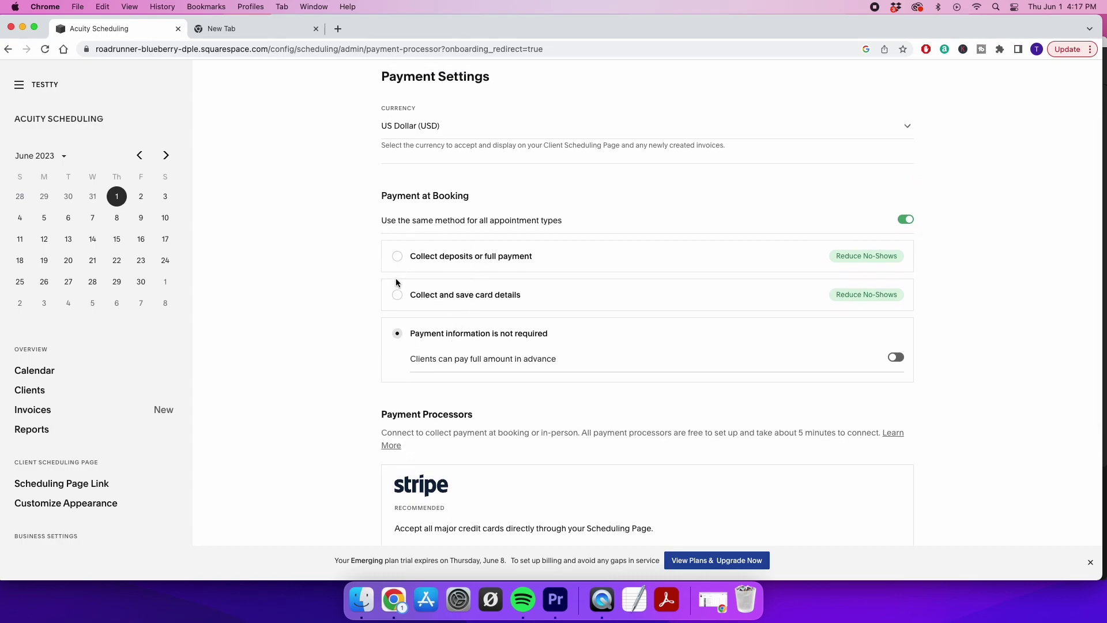
Let clients pay the full amount in advance and add a tip
{"action": "left_click", "coordinate": [397, 297]}
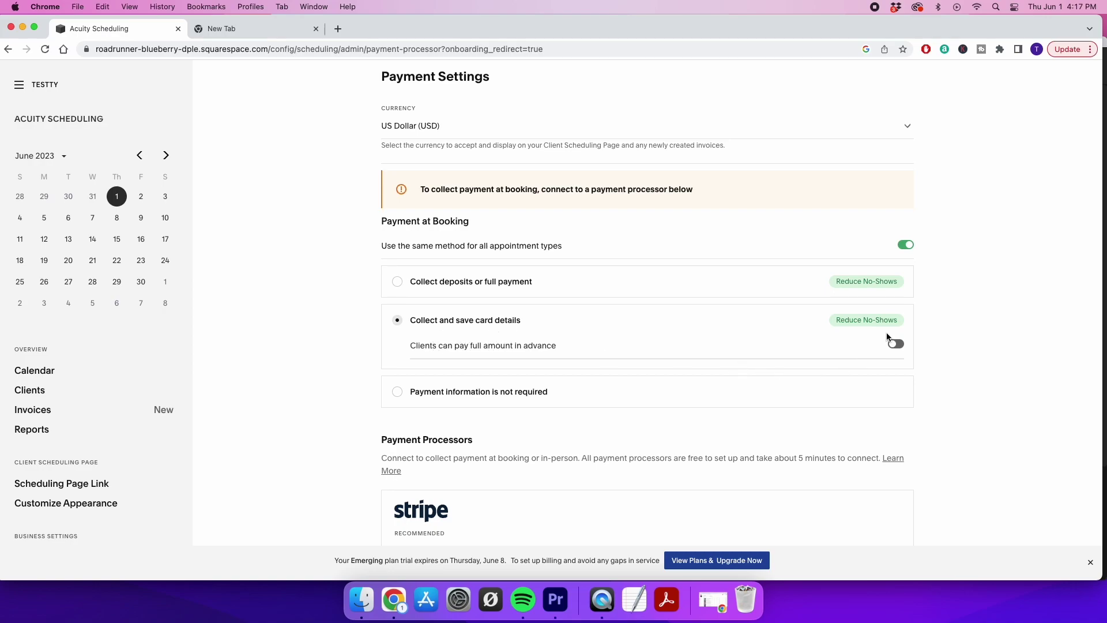
{"action": "left_click", "coordinate": [896, 345]}
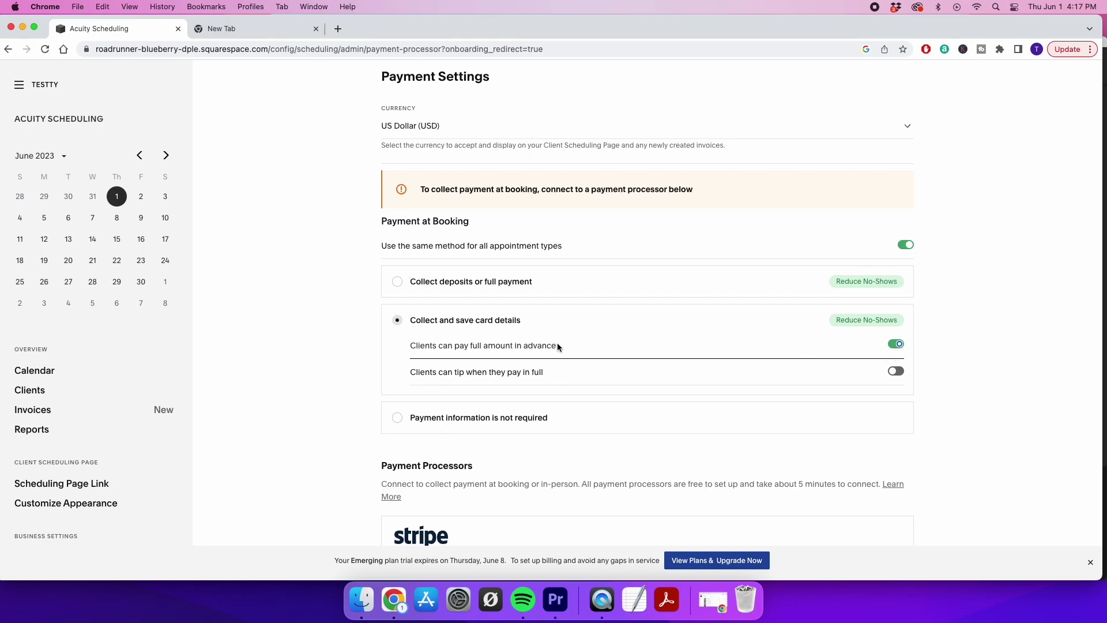
{"action": "left_click", "coordinate": [894, 372]}
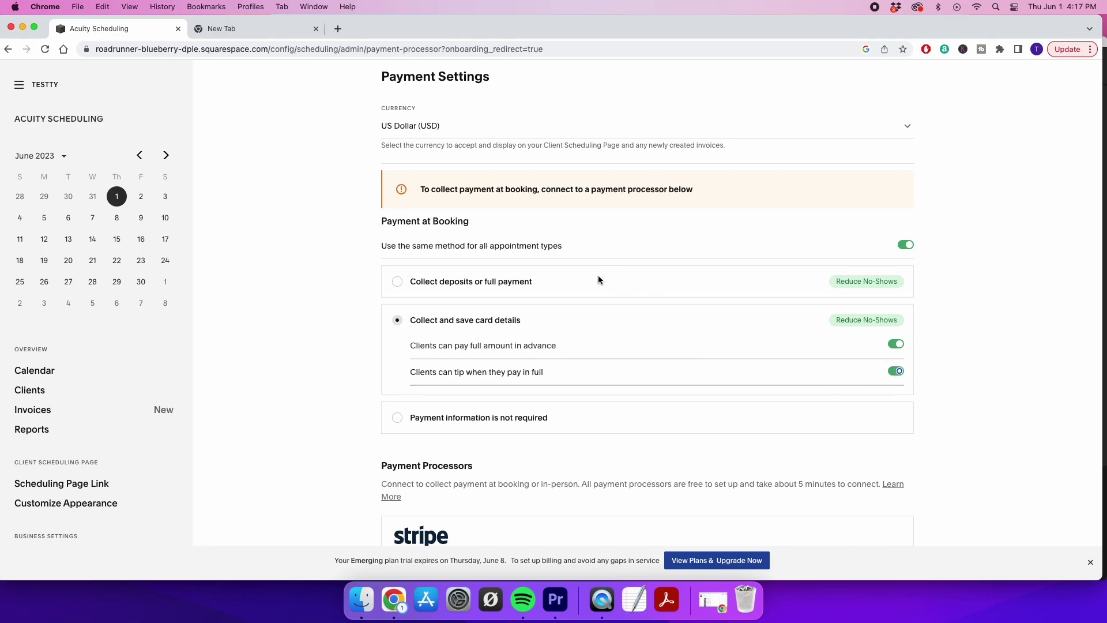
Collect deposits at booking, using a Deposit amount (%) of 50
{"action": "left_click", "coordinate": [398, 281]}
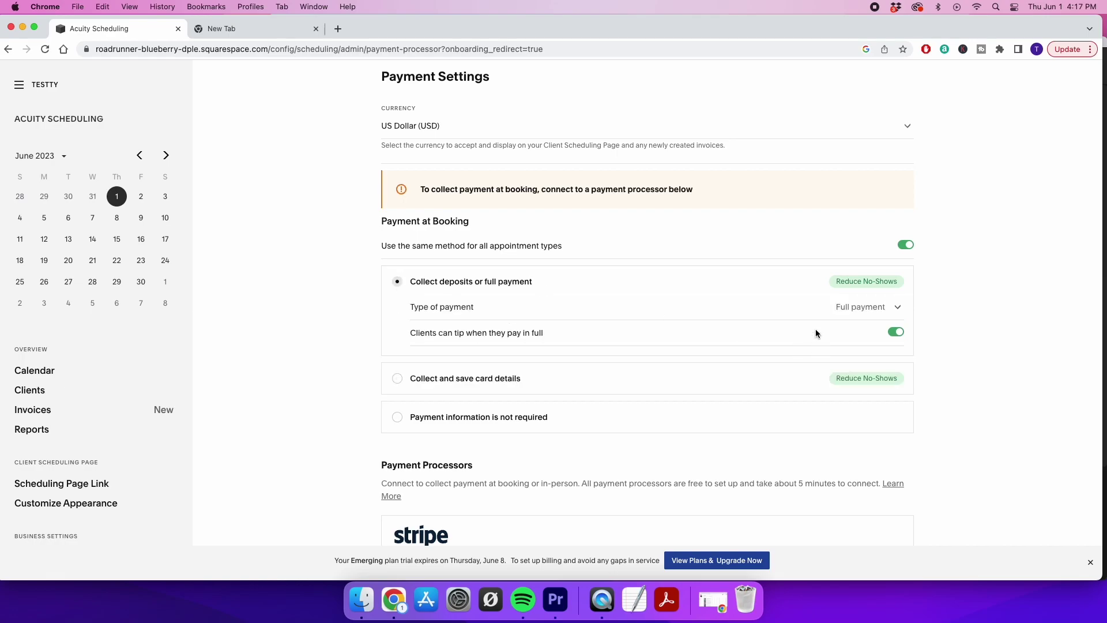
{"action": "left_click", "coordinate": [899, 310]}
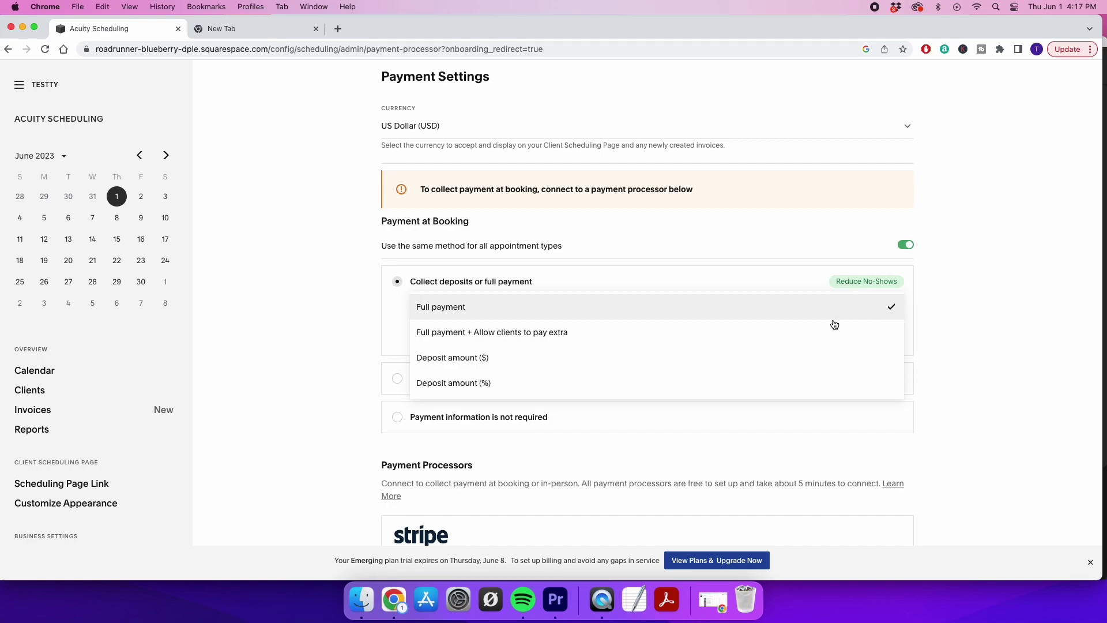
{"action": "left_click", "coordinate": [631, 381]}
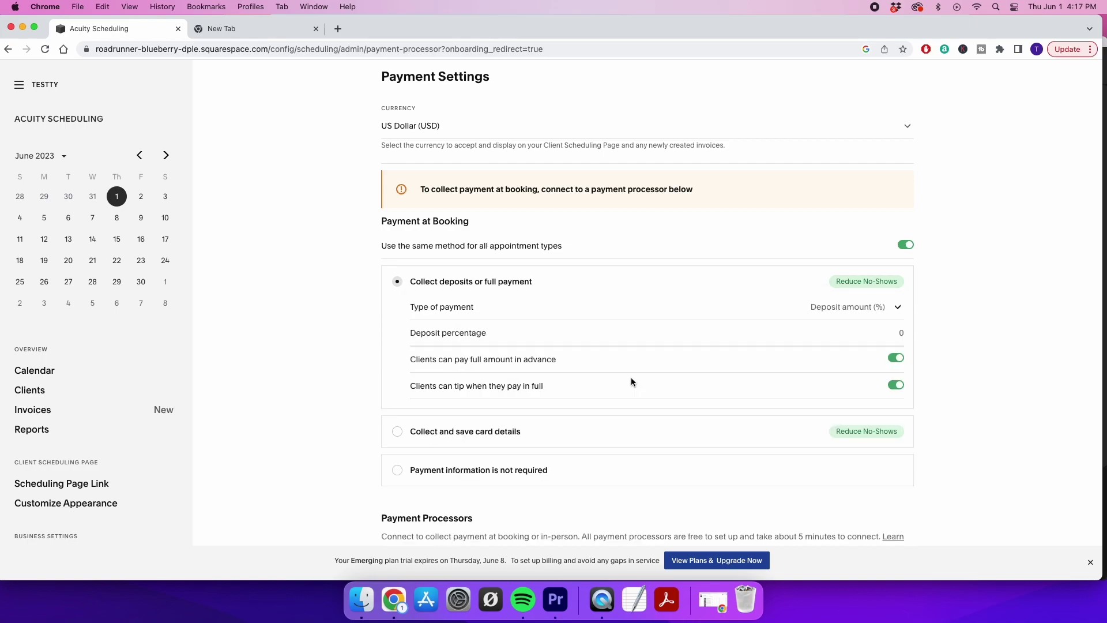
{"action": "left_click", "coordinate": [895, 330]}
{"action": "type", "text": "50"}
{"action": "left_click", "coordinate": [1009, 346]}
Compare the card-details option against deposits, then settle on collecting deposits or full payment
{"action": "left_click", "coordinate": [397, 431]}
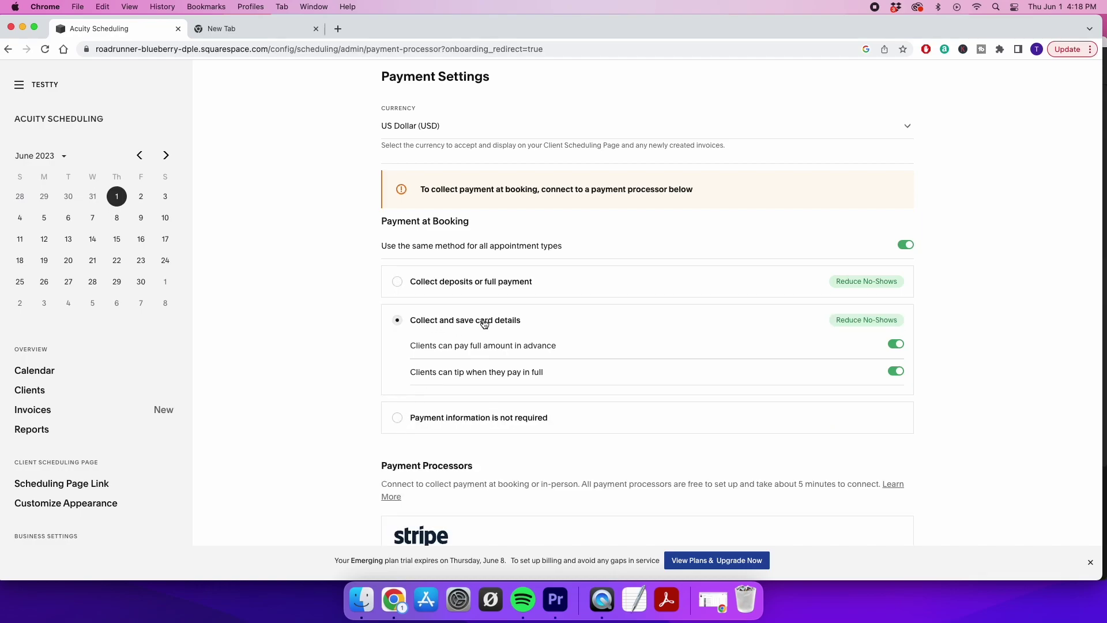
{"action": "left_click", "coordinate": [397, 284]}
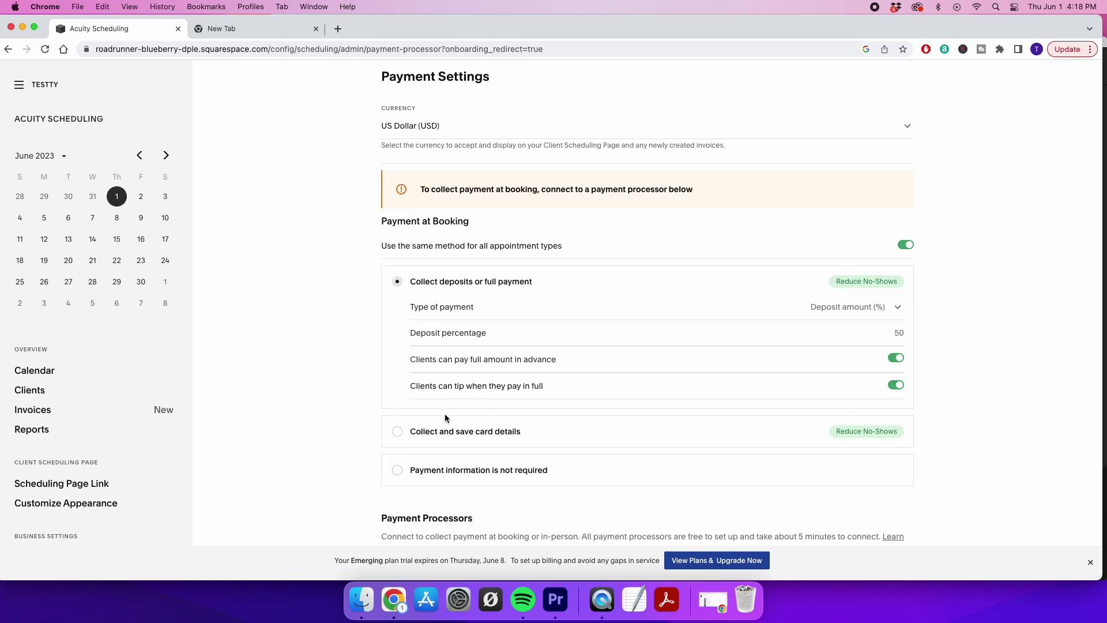
{"action": "left_click", "coordinate": [396, 434]}
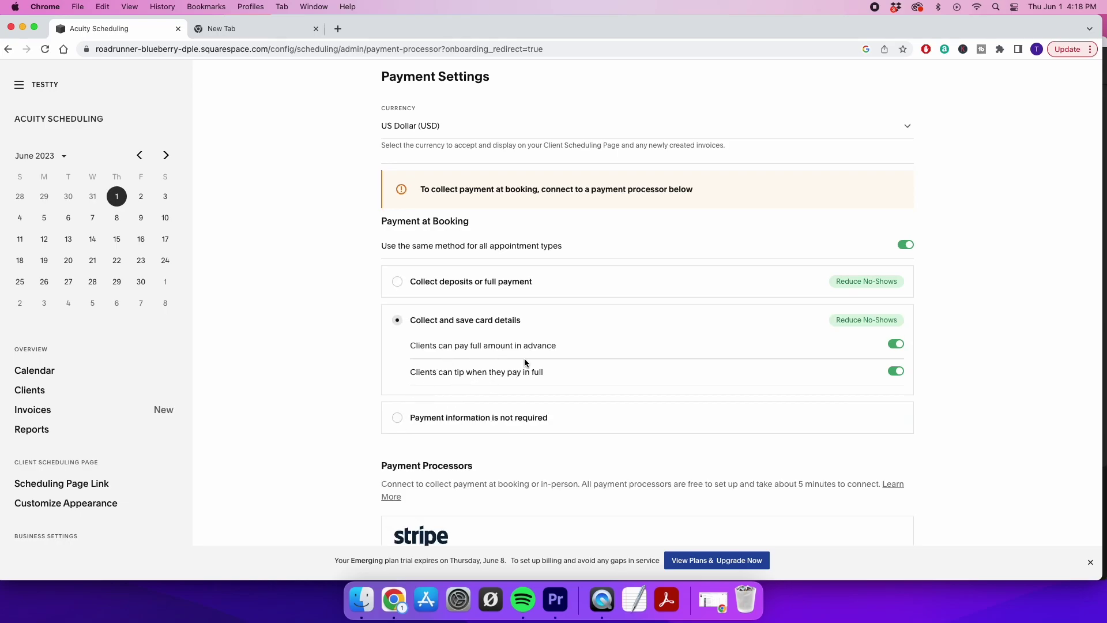
{"action": "left_click", "coordinate": [398, 283]}
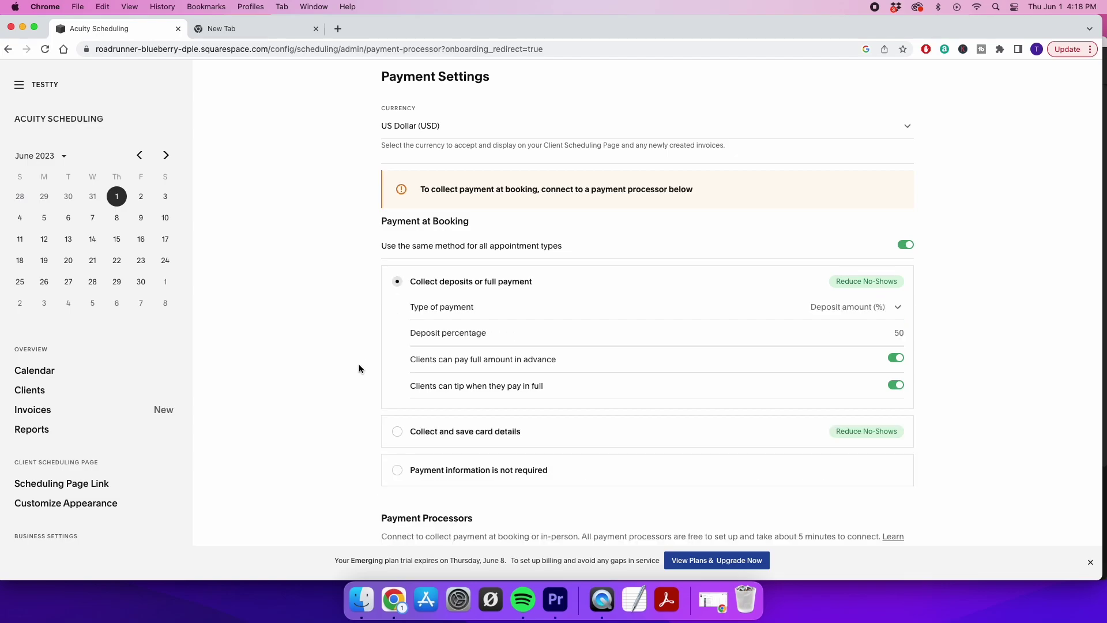
{"action": "scroll", "coordinate": [358, 365], "scroll_direction": "down", "scroll_amount": 5}
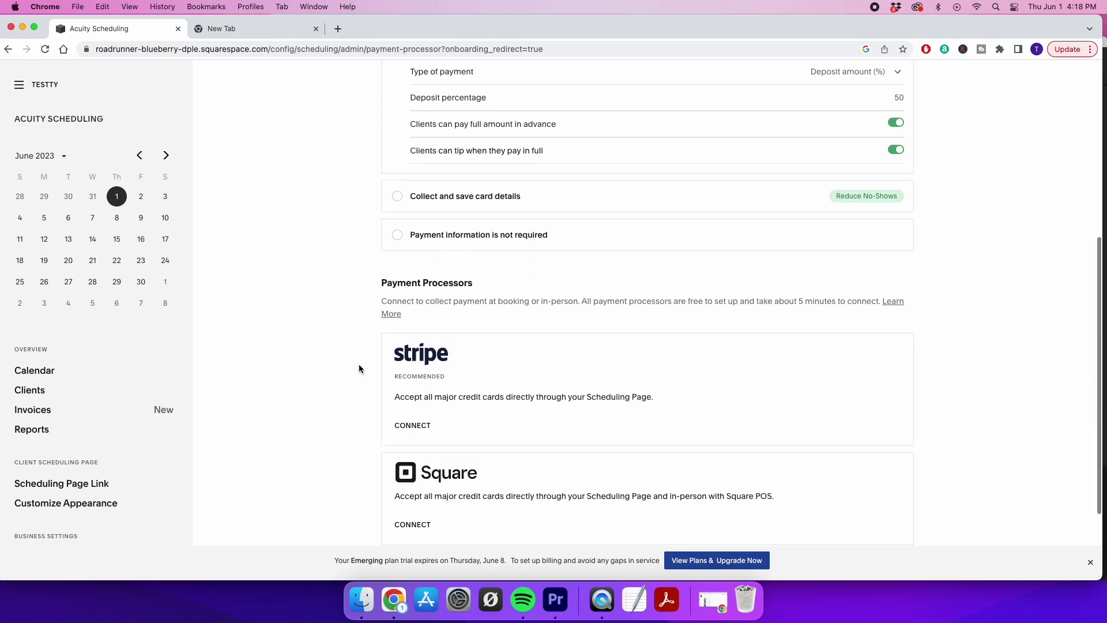
Go to the Calendar, discarding the unsaved payment changes
{"action": "scroll", "coordinate": [336, 445], "scroll_direction": "down", "scroll_amount": 3}
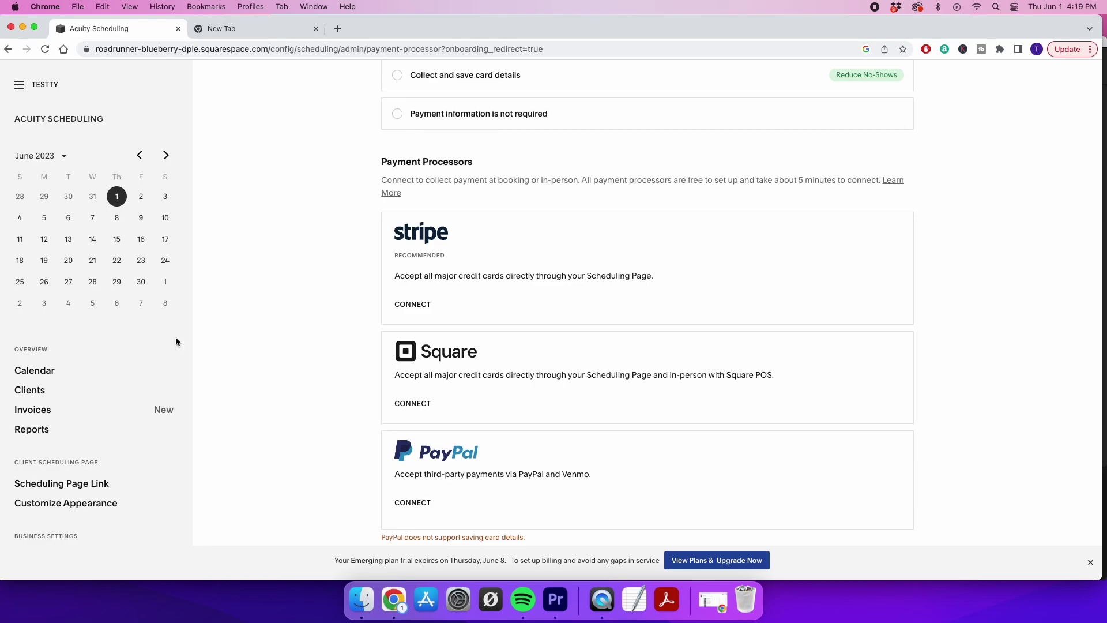
{"action": "scroll", "coordinate": [91, 373], "scroll_direction": "down", "scroll_amount": 3}
{"action": "scroll", "coordinate": [91, 374], "scroll_direction": "down", "scroll_amount": 5}
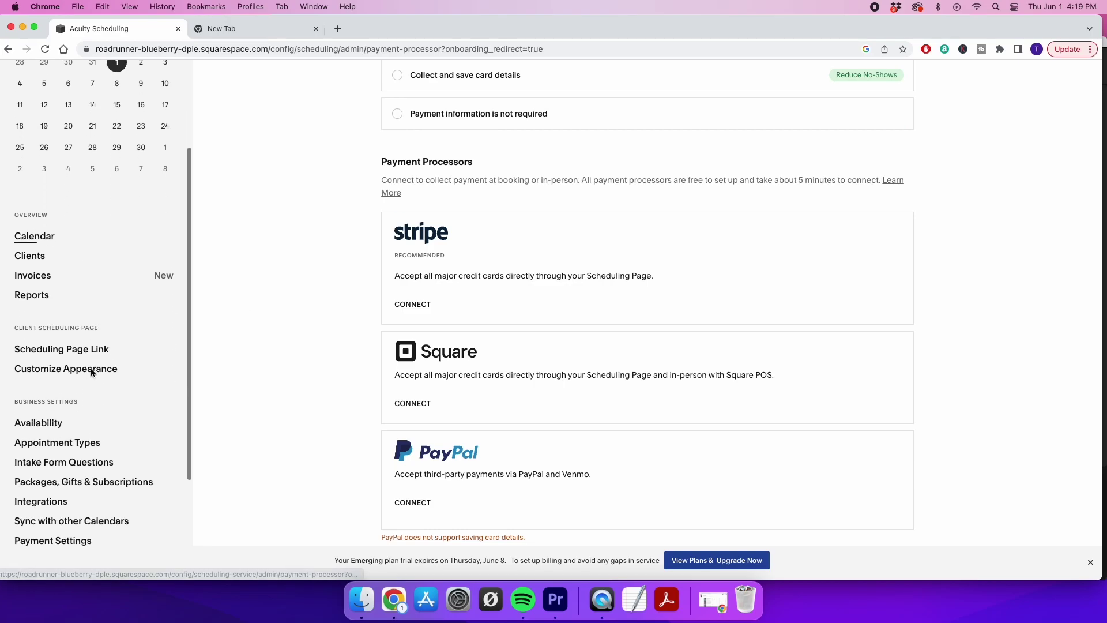
{"action": "scroll", "coordinate": [91, 373], "scroll_direction": "up", "scroll_amount": 6}
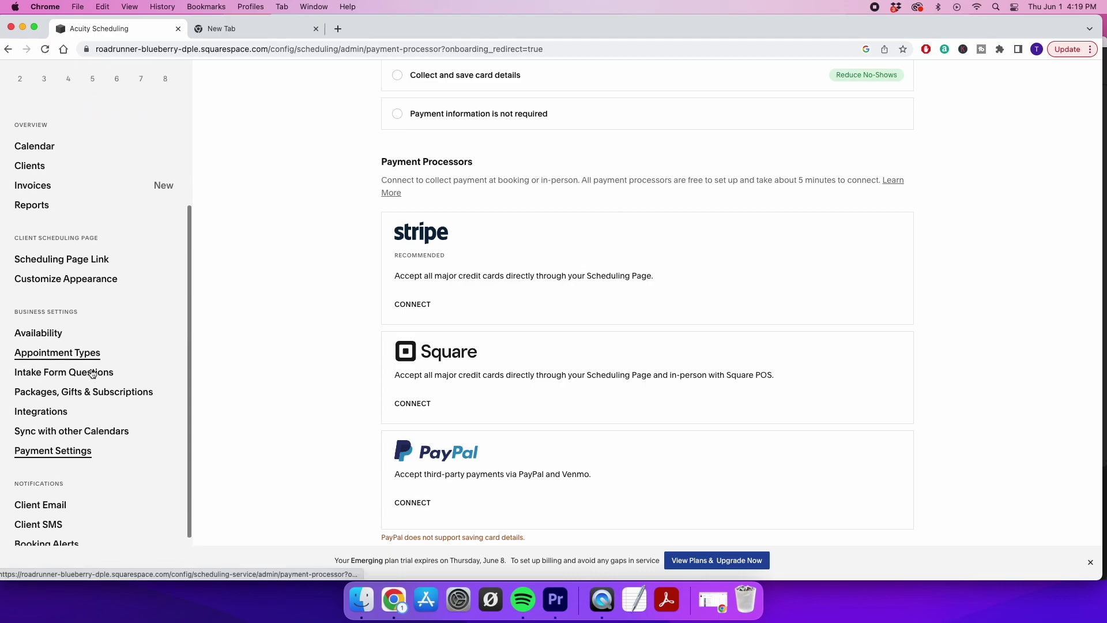
{"action": "scroll", "coordinate": [91, 373], "scroll_direction": "up", "scroll_amount": 1}
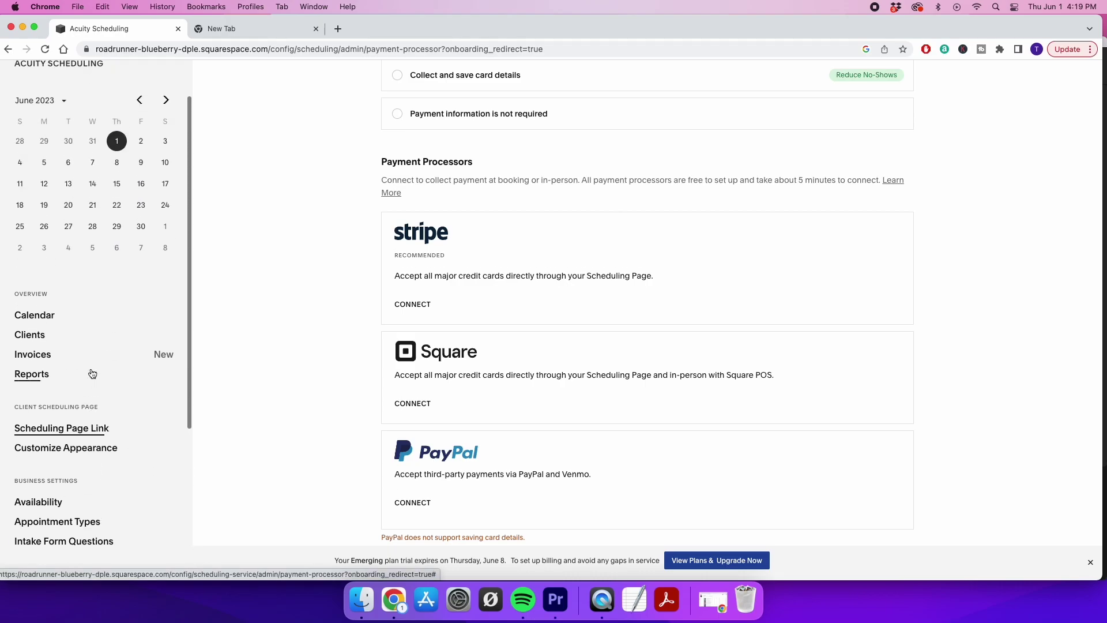
{"action": "left_click", "coordinate": [39, 314]}
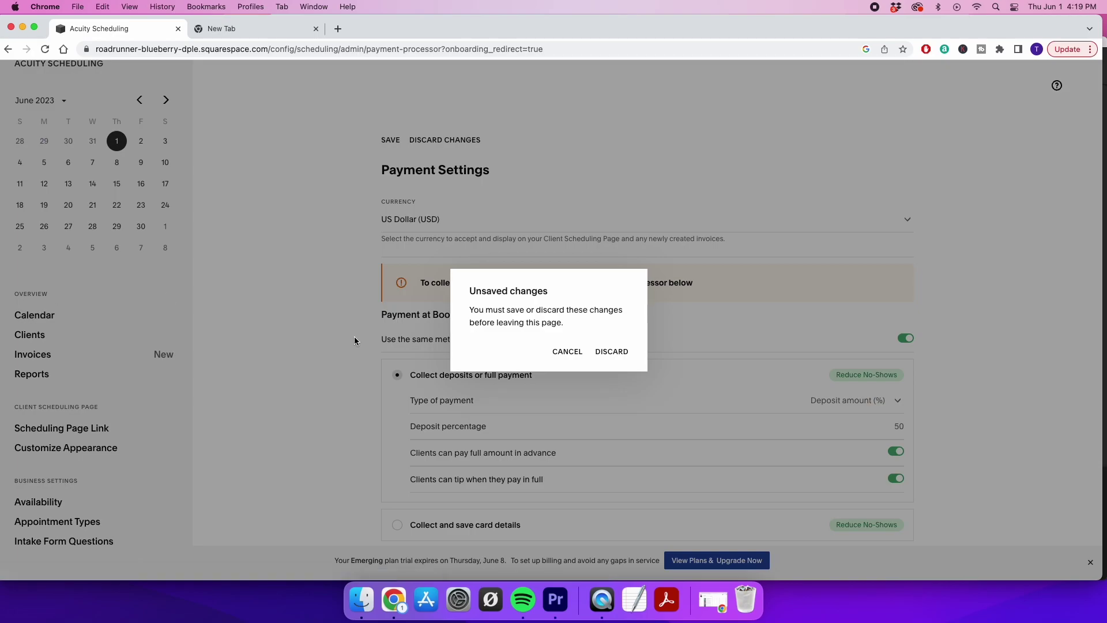
{"action": "left_click", "coordinate": [611, 352]}
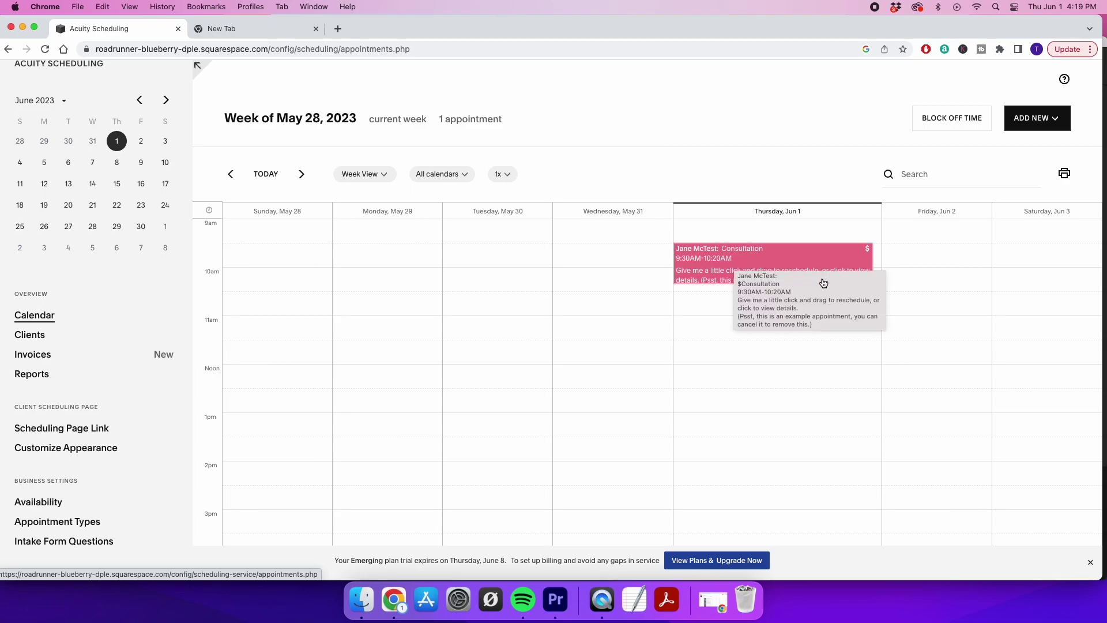
Open the sample Consultation on Thursday, June 1 and review its $45.00 paid details
{"action": "left_click", "coordinate": [791, 260]}
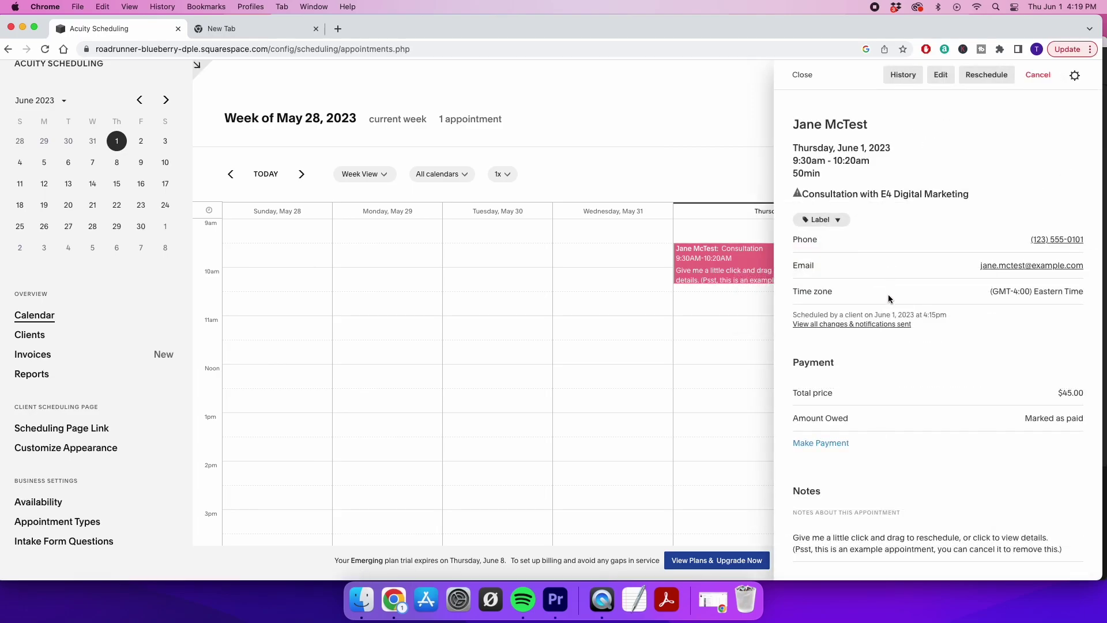
{"action": "scroll", "coordinate": [984, 316], "scroll_direction": "down", "scroll_amount": 5}
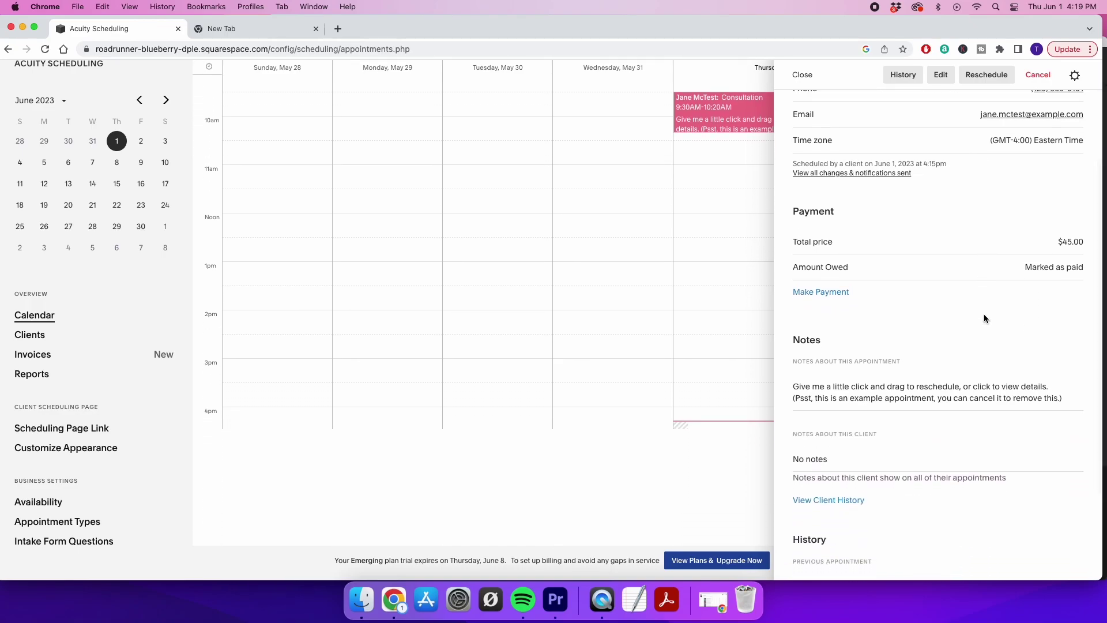
{"action": "scroll", "coordinate": [983, 318], "scroll_direction": "down", "scroll_amount": 3}
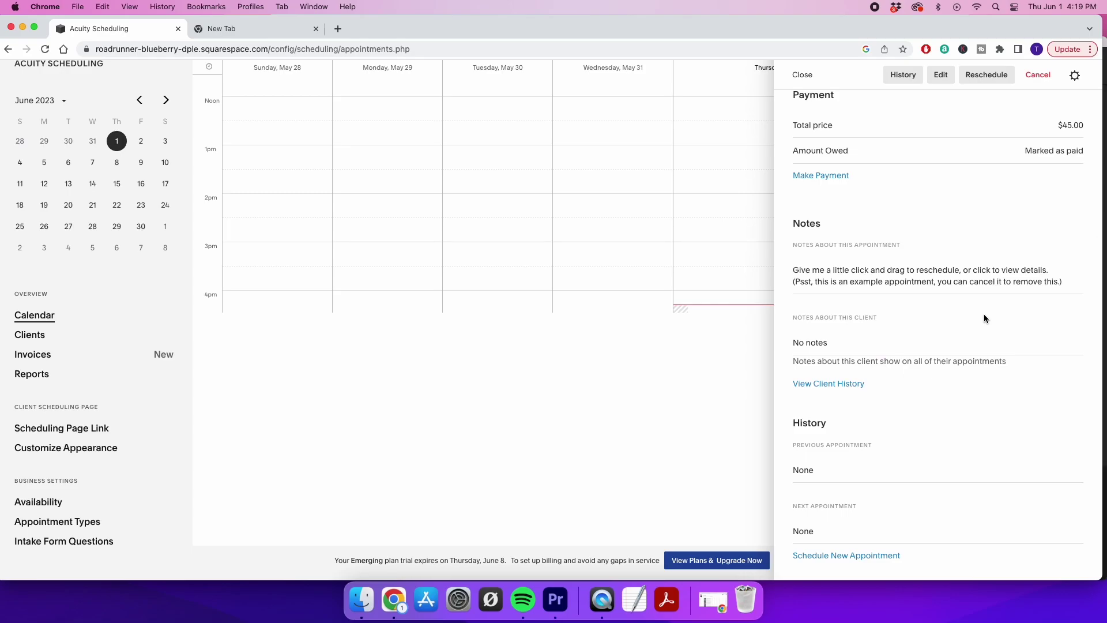
{"action": "scroll", "coordinate": [983, 316], "scroll_direction": "up", "scroll_amount": 3}
{"action": "scroll", "coordinate": [984, 316], "scroll_direction": "up", "scroll_amount": 3}
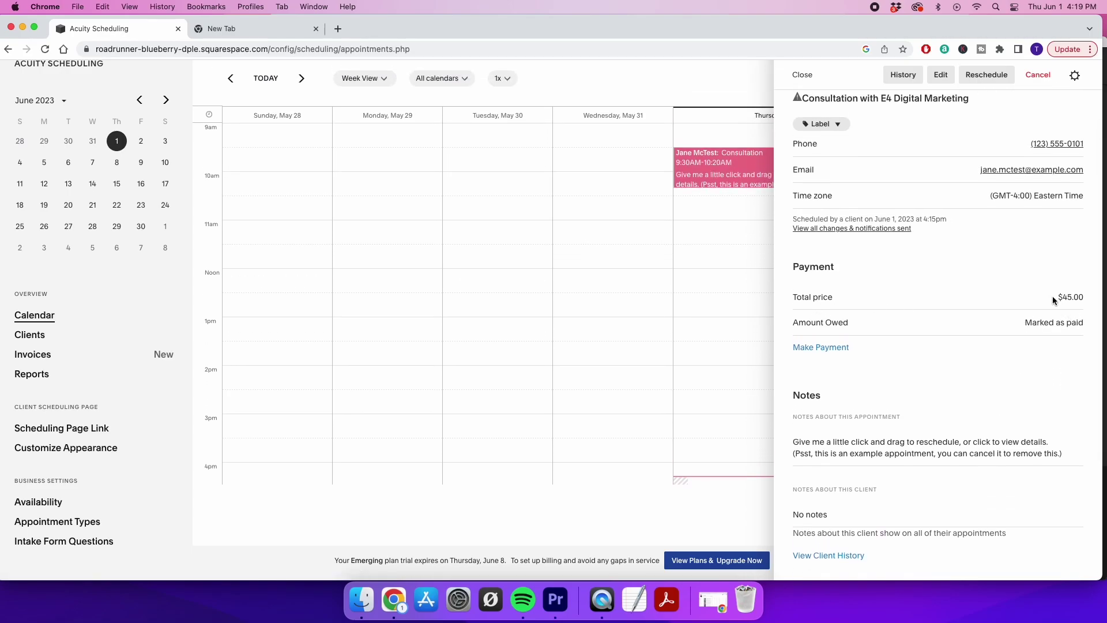
{"action": "scroll", "coordinate": [1056, 300], "scroll_direction": "up", "scroll_amount": 3}
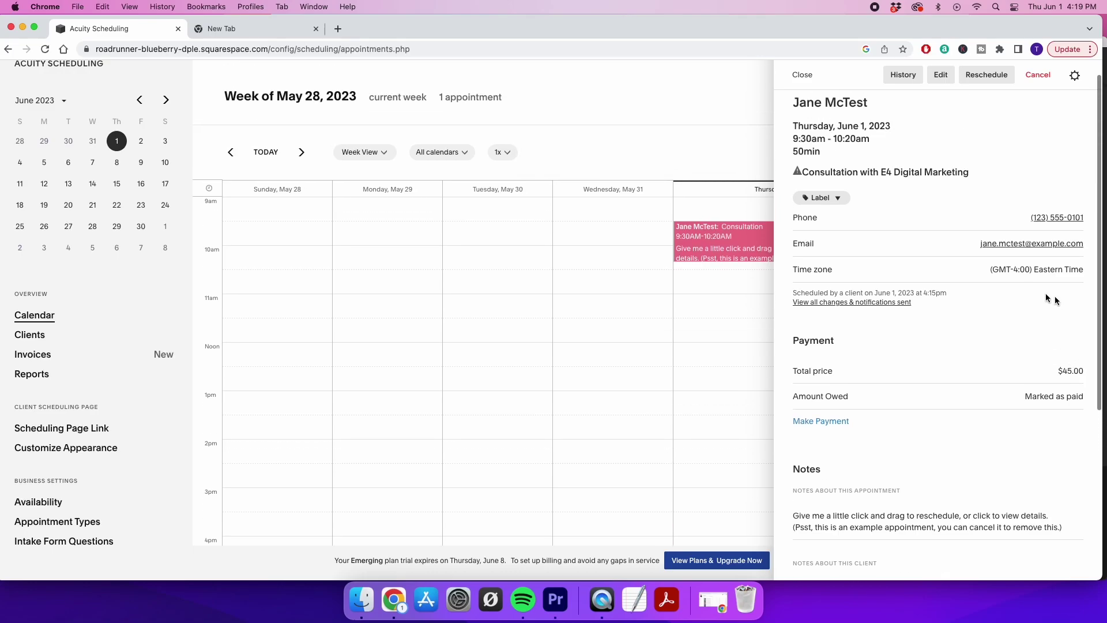
Start a new appointment on June 1, try other slots, then close the form without booking
{"action": "left_click", "coordinate": [687, 289]}
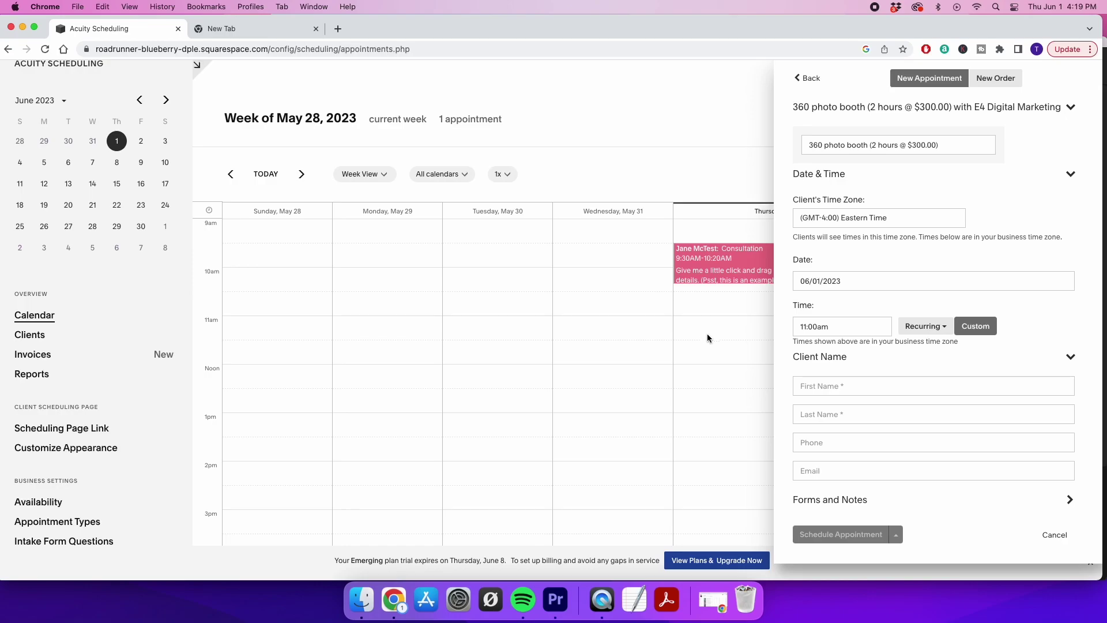
{"action": "left_click", "coordinate": [718, 380]}
{"action": "left_click", "coordinate": [587, 334]}
{"action": "left_click", "coordinate": [1069, 109]}
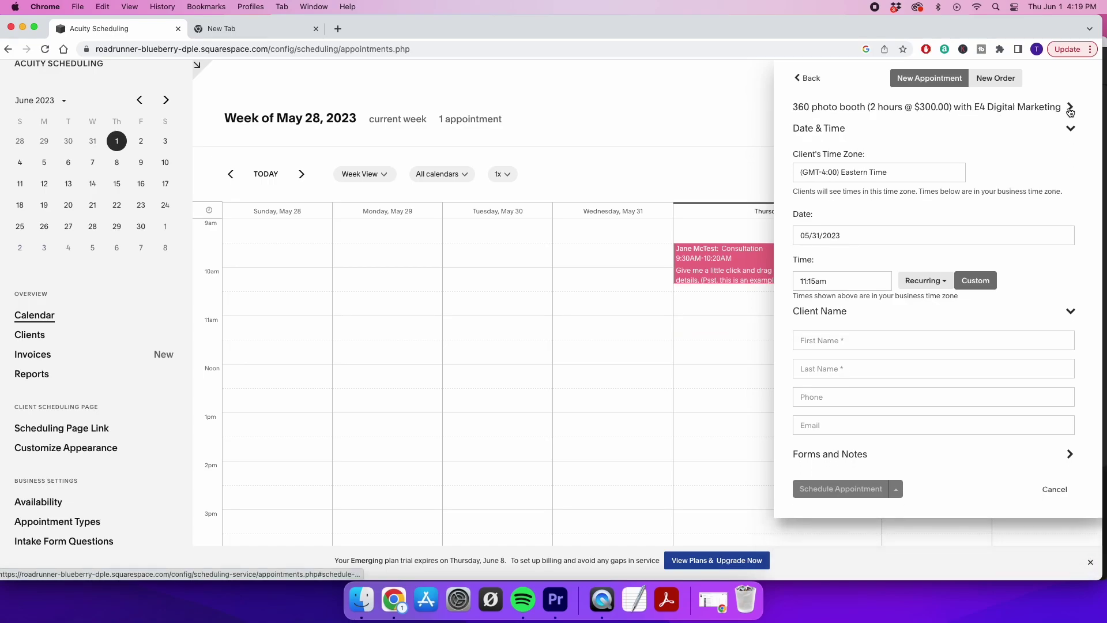
{"action": "left_click", "coordinate": [1070, 108]}
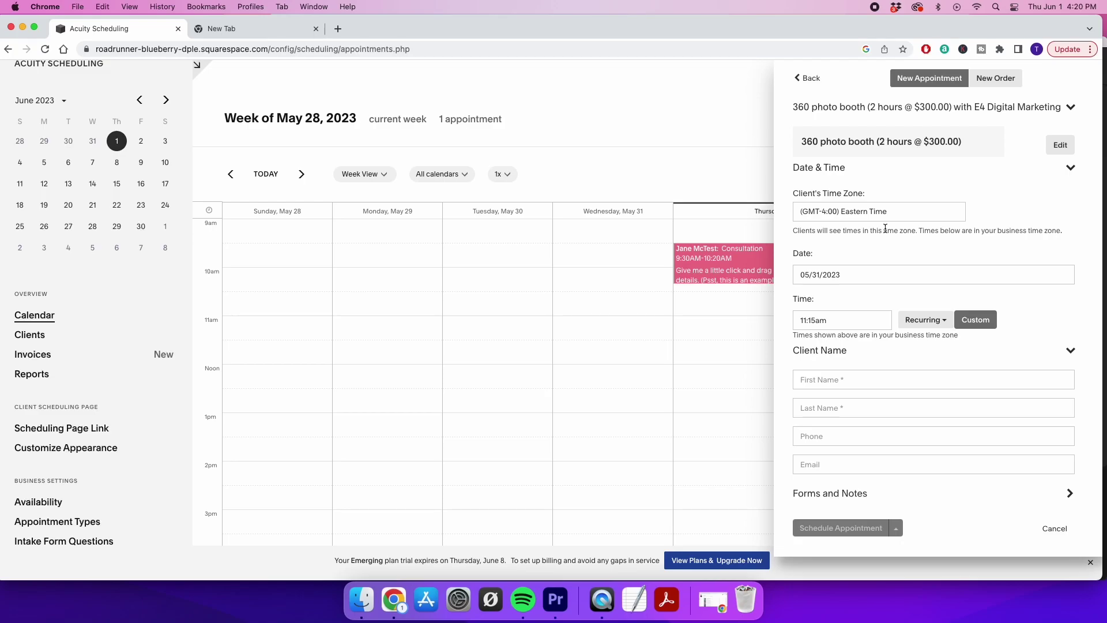
{"action": "left_click", "coordinate": [808, 78]}
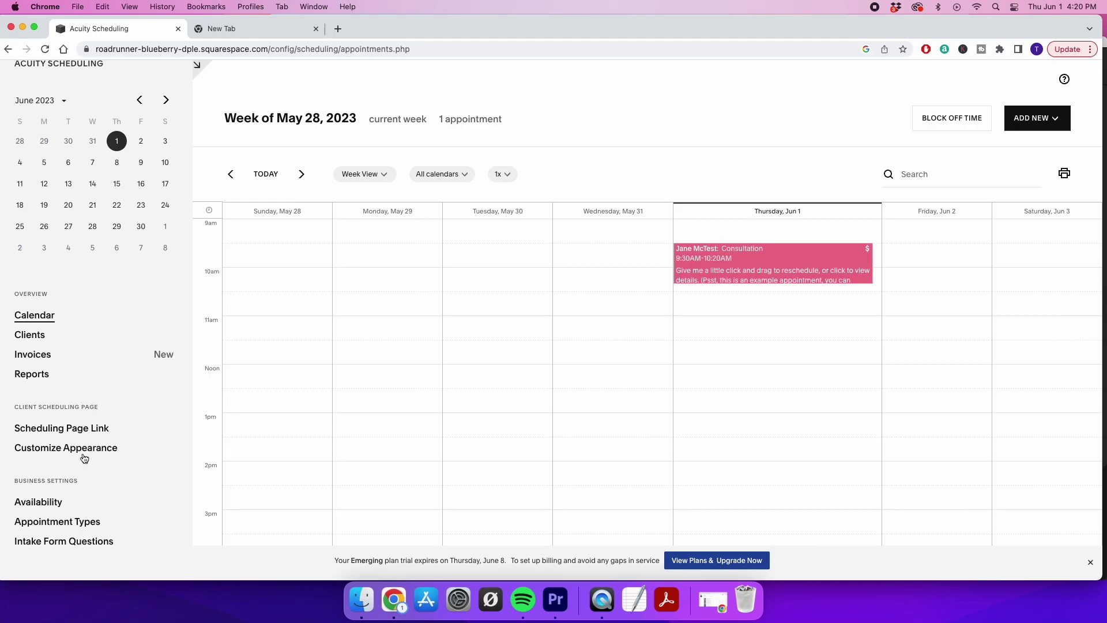
Open the Clients page showing the single sample client
{"action": "left_click", "coordinate": [30, 335]}
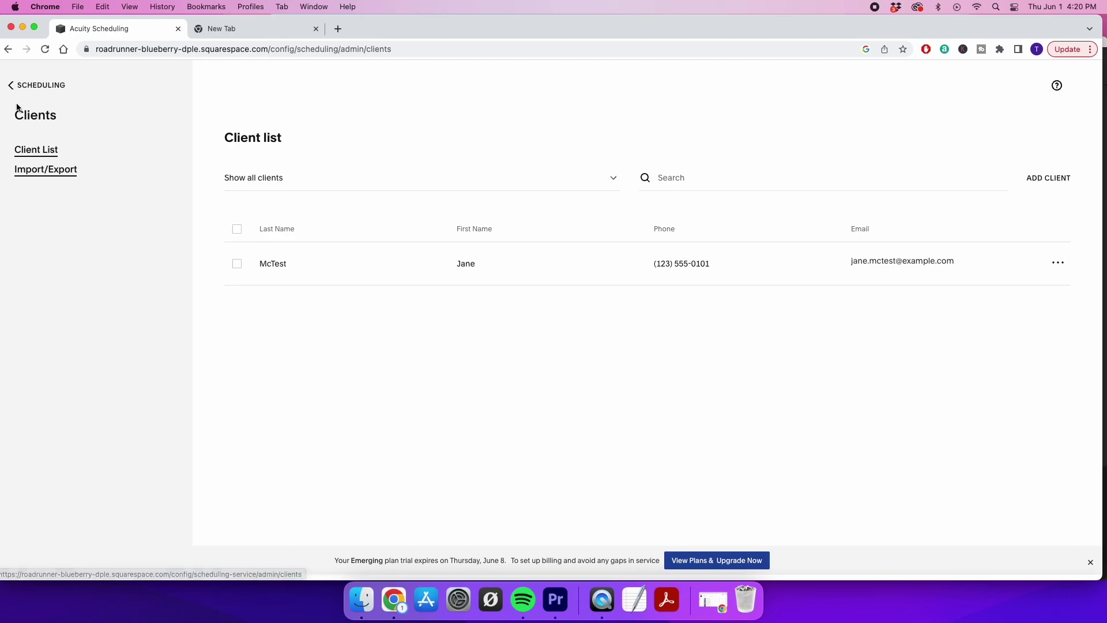
View the empty Invoices page, then open Reports showing one $45.00 Consultation for June 2023
{"action": "left_click", "coordinate": [9, 86]}
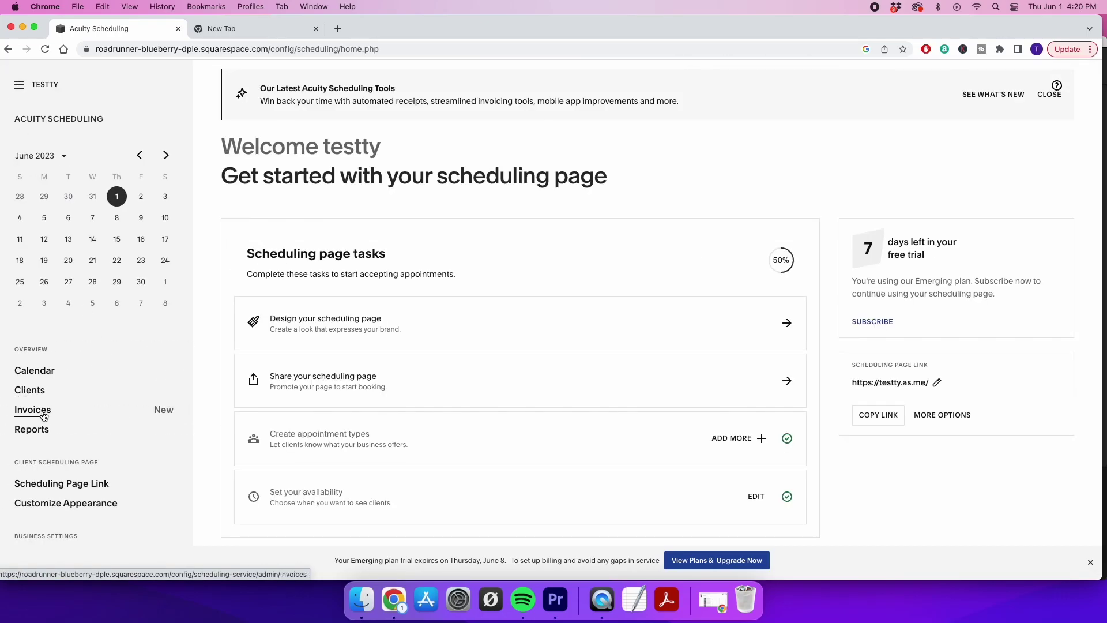
{"action": "left_click", "coordinate": [34, 410]}
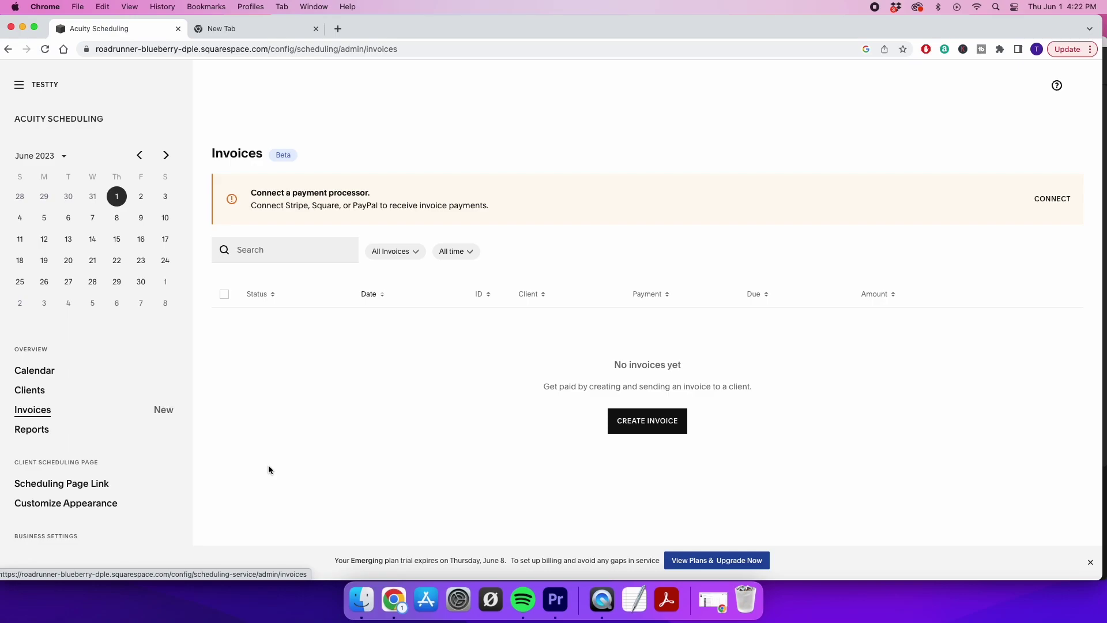
{"action": "scroll", "coordinate": [69, 495], "scroll_direction": "down", "scroll_amount": 3}
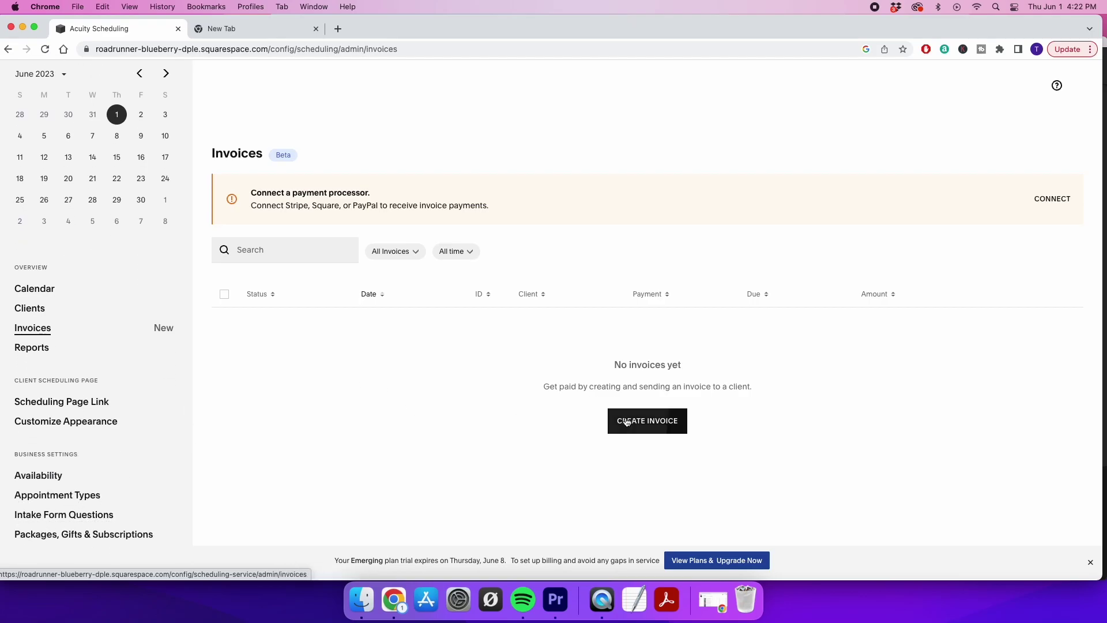
{"action": "left_click", "coordinate": [33, 348]}
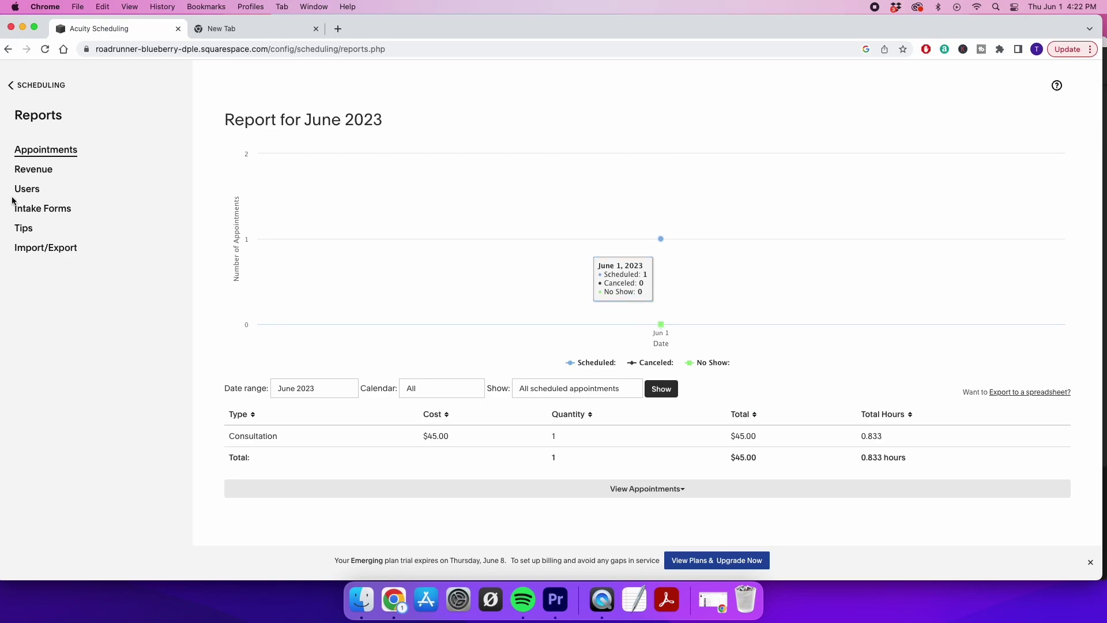
Browse the Revenue, Intake Forms and Tips reports
{"action": "left_click", "coordinate": [35, 173]}
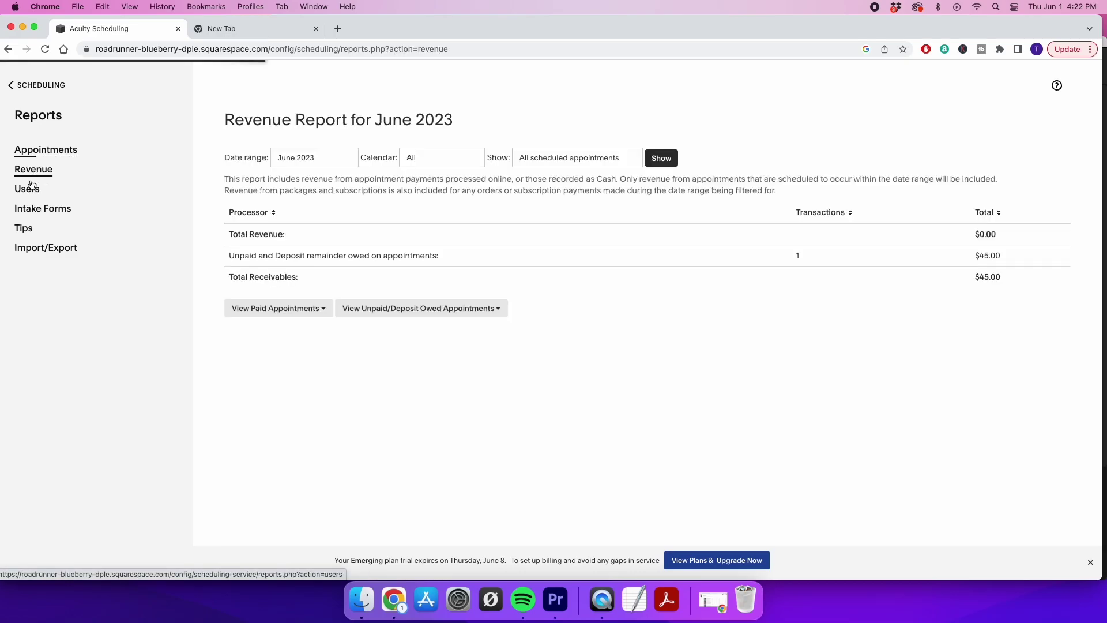
{"action": "left_click", "coordinate": [32, 210]}
{"action": "left_click", "coordinate": [25, 232]}
{"action": "left_click", "coordinate": [12, 85]}
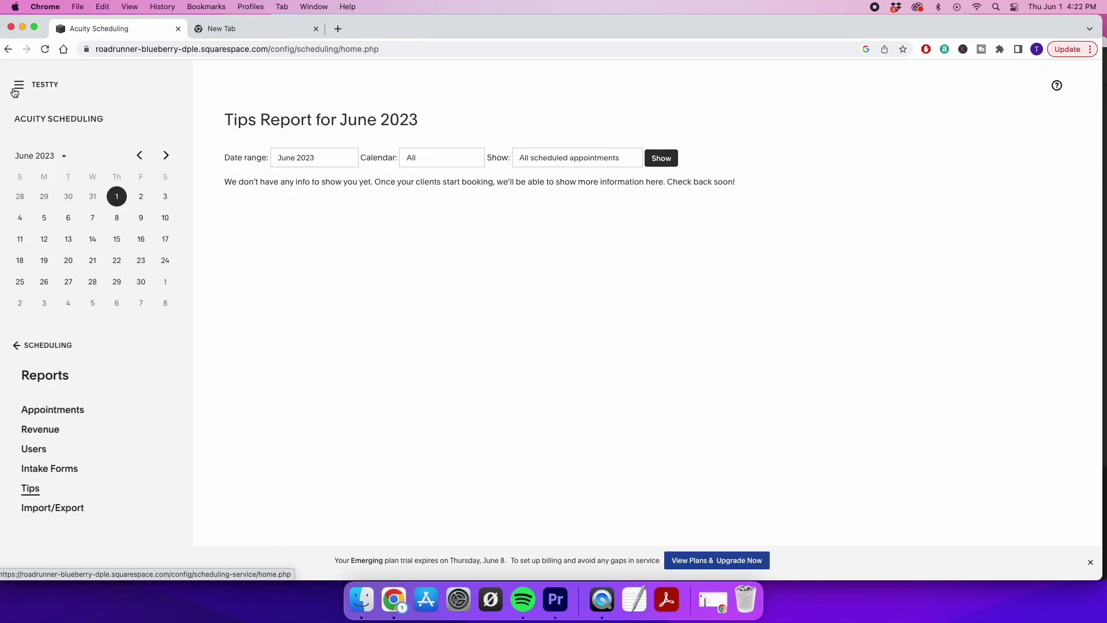
{"action": "scroll", "coordinate": [86, 404], "scroll_direction": "down", "scroll_amount": 4}
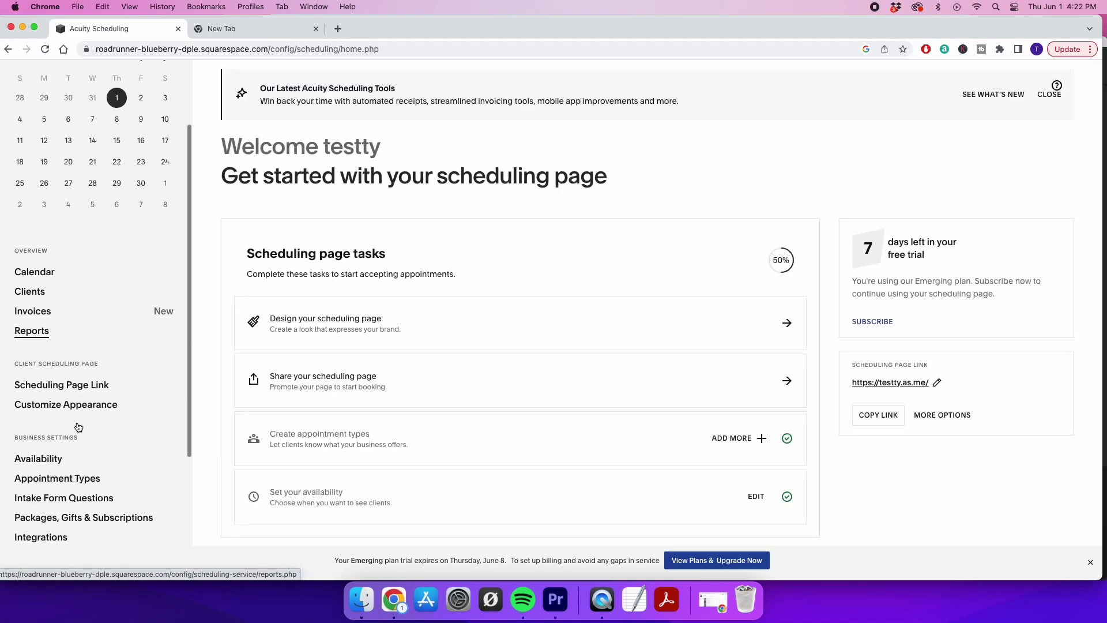
{"action": "left_click", "coordinate": [44, 360]}
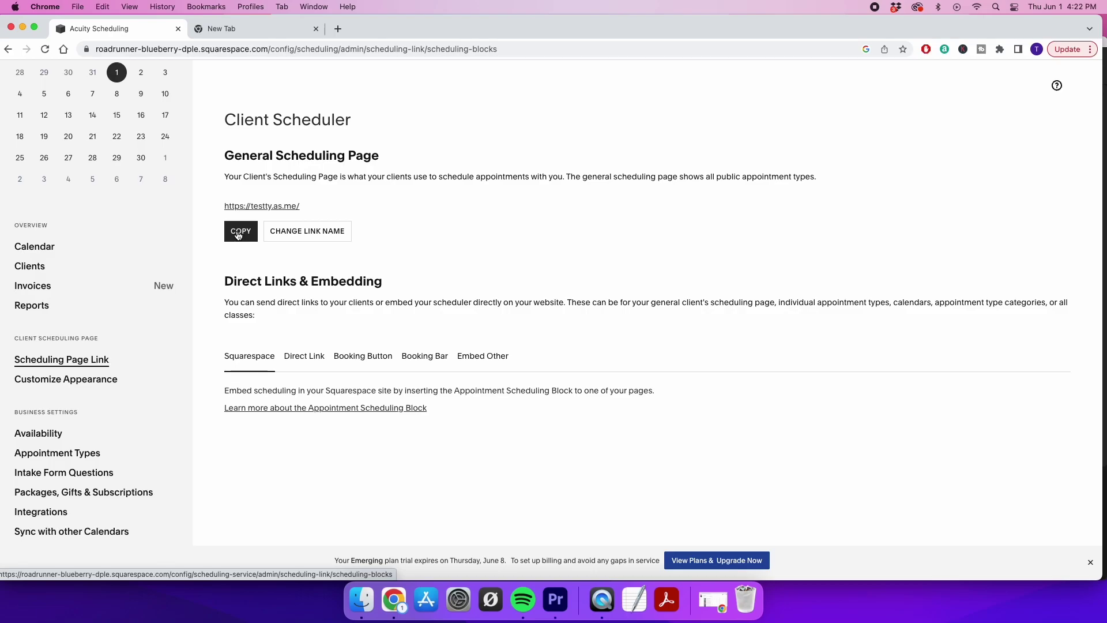
{"action": "left_click", "coordinate": [276, 207]}
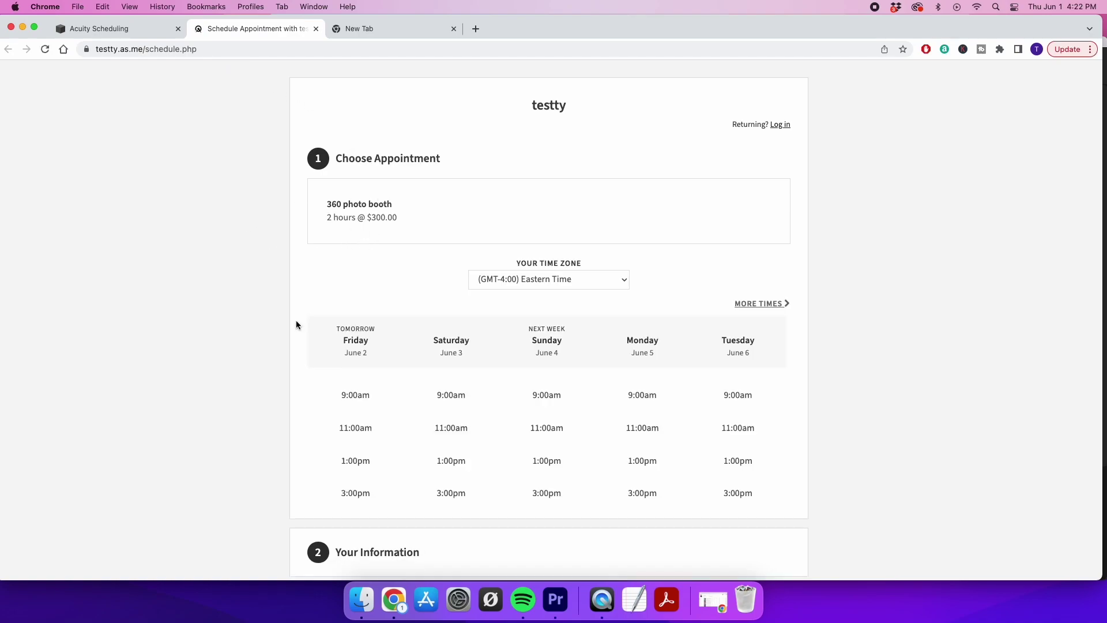
{"action": "scroll", "coordinate": [296, 323], "scroll_direction": "down", "scroll_amount": 5}
{"action": "scroll", "coordinate": [295, 324], "scroll_direction": "up", "scroll_amount": 5}
{"action": "scroll", "coordinate": [295, 324], "scroll_direction": "down", "scroll_amount": 3}
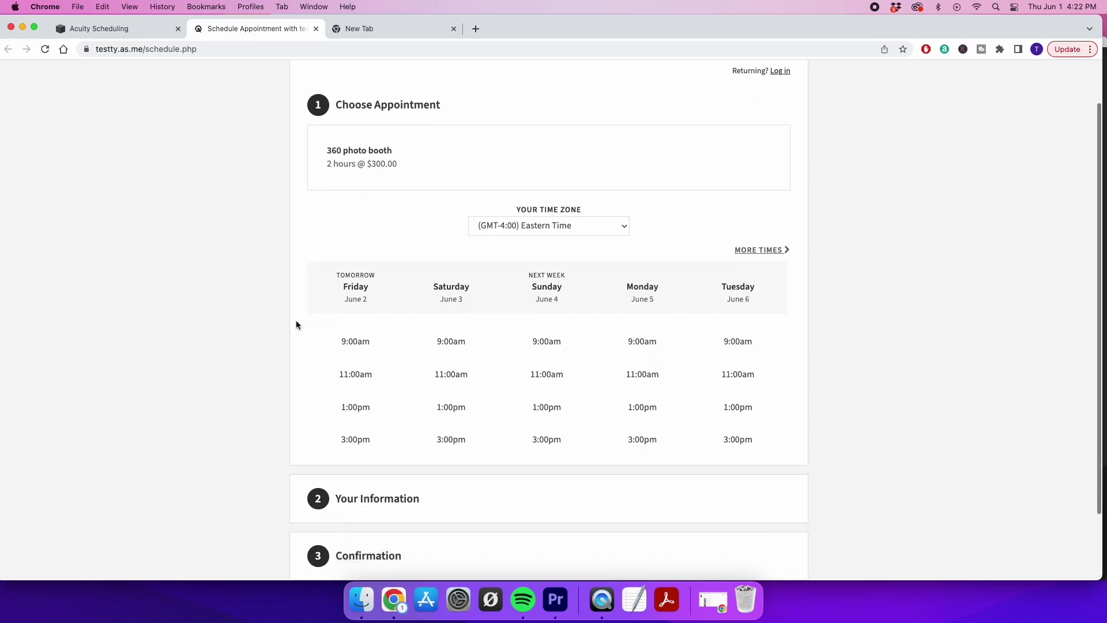
{"action": "scroll", "coordinate": [296, 325], "scroll_direction": "up", "scroll_amount": 2}
{"action": "scroll", "coordinate": [295, 324], "scroll_direction": "up", "scroll_amount": 1}
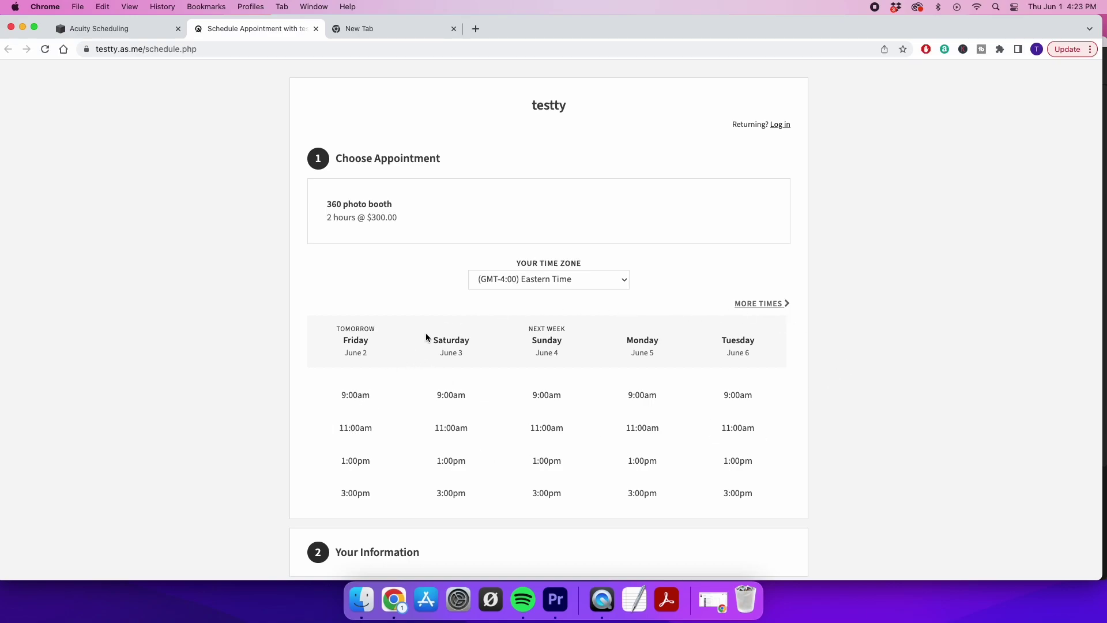
{"action": "scroll", "coordinate": [462, 367], "scroll_direction": "down", "scroll_amount": 5}
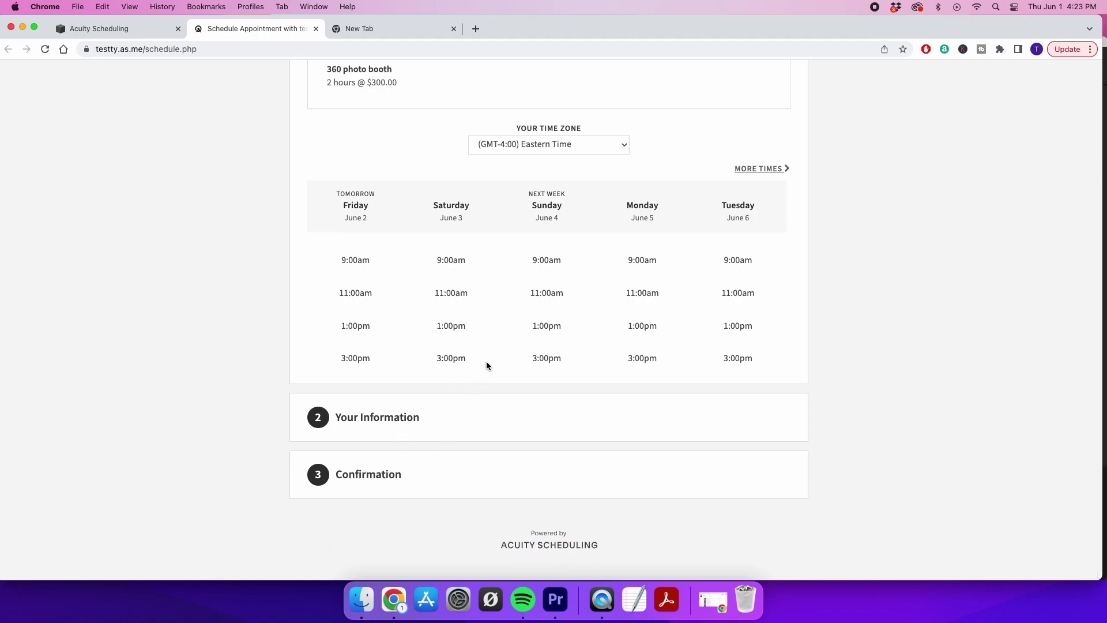
{"action": "scroll", "coordinate": [527, 304], "scroll_direction": "up", "scroll_amount": 4}
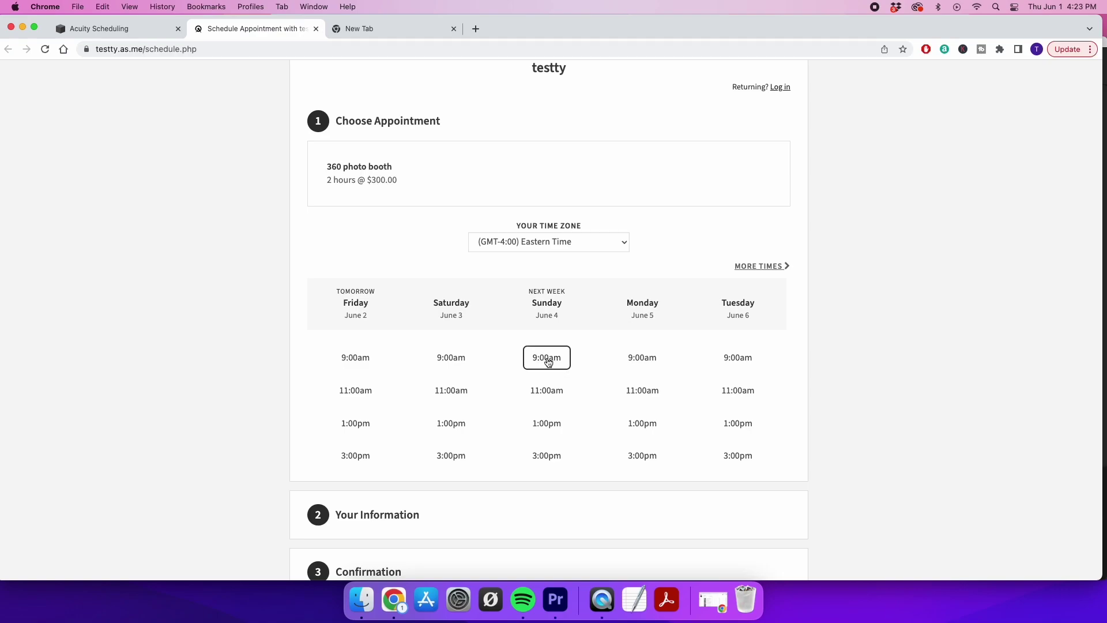
{"action": "left_click", "coordinate": [536, 368]}
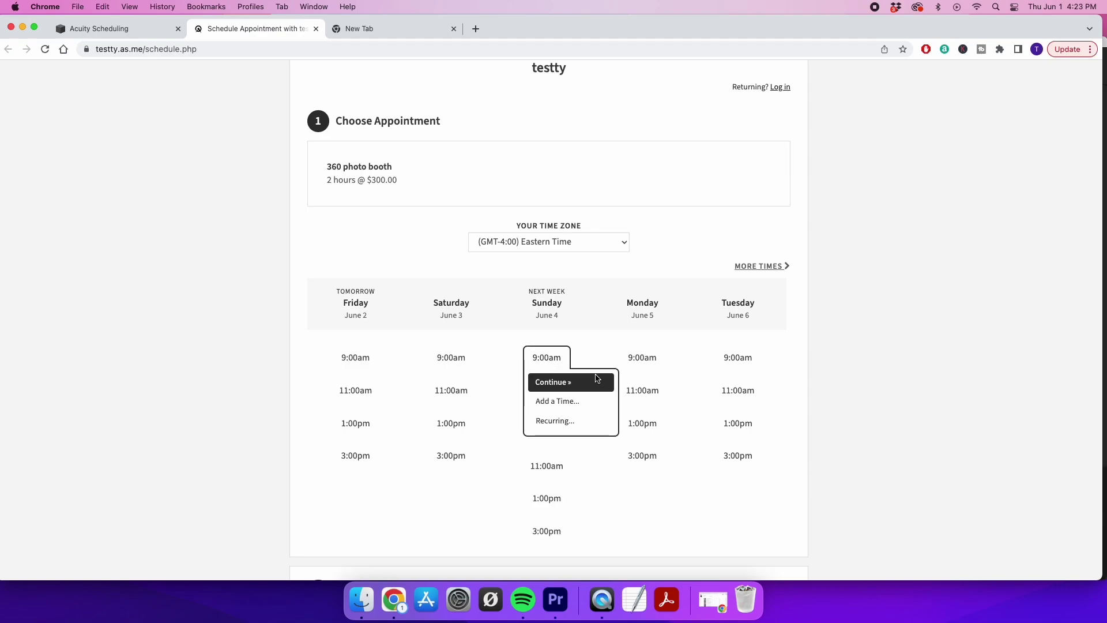
{"action": "left_click", "coordinate": [574, 382]}
{"action": "type", "text": "fr3"}
{"action": "left_click", "coordinate": [495, 352]}
{"action": "type", "text": "cfr4"}
{"action": "left_click", "coordinate": [467, 399]}
{"action": "type", "text": "ftvr"}
{"action": "left_click", "coordinate": [449, 443]}
{"action": "type", "text": "vtf"}
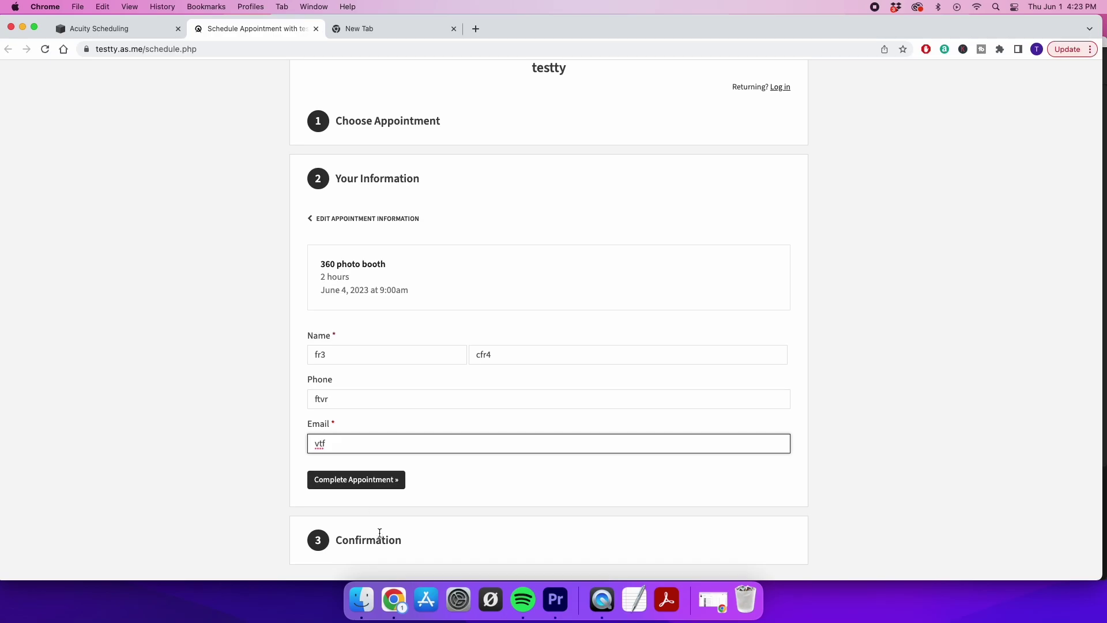
{"action": "scroll", "coordinate": [158, 326], "scroll_direction": "up", "scroll_amount": 1}
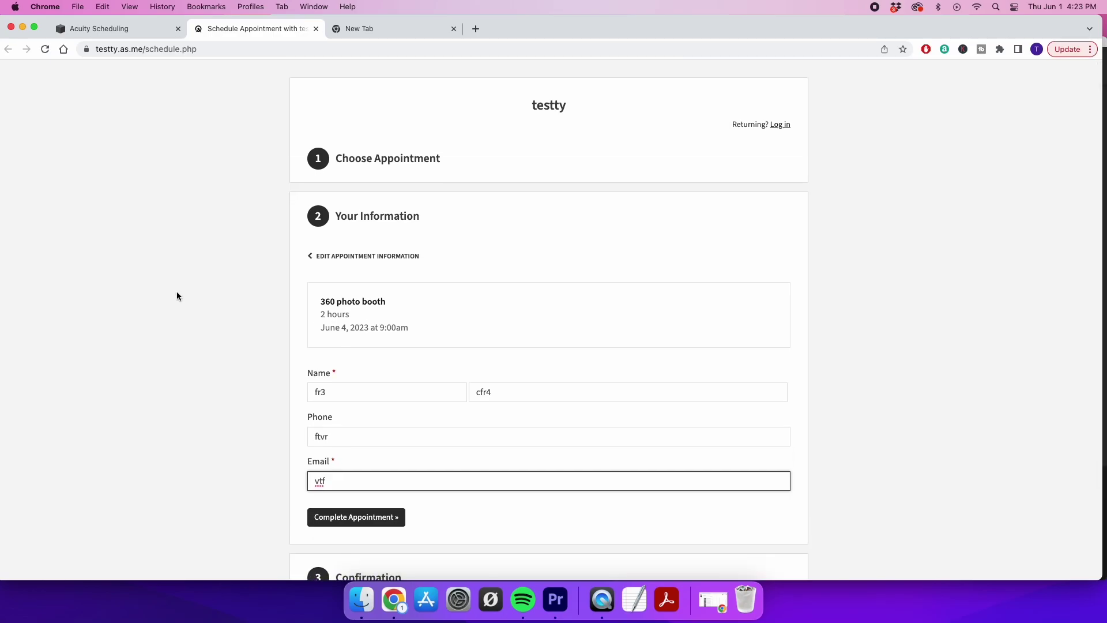
{"action": "left_click", "coordinate": [315, 28]}
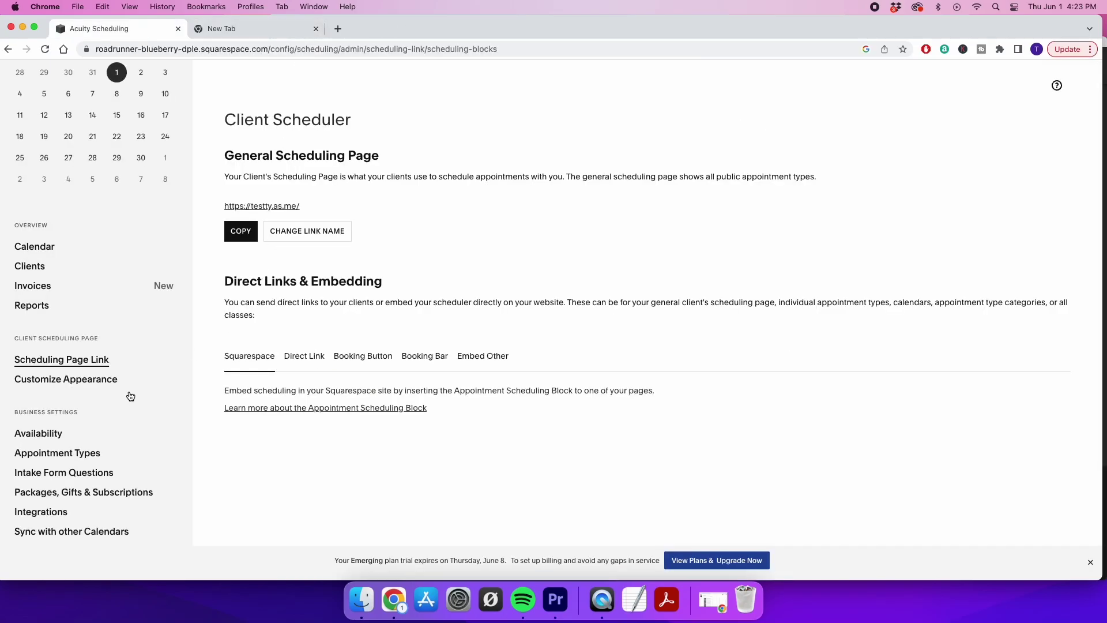
In Customize Appearance, rename the business from testty to 'booking site' and choose the Monthly template
{"action": "left_click", "coordinate": [38, 379]}
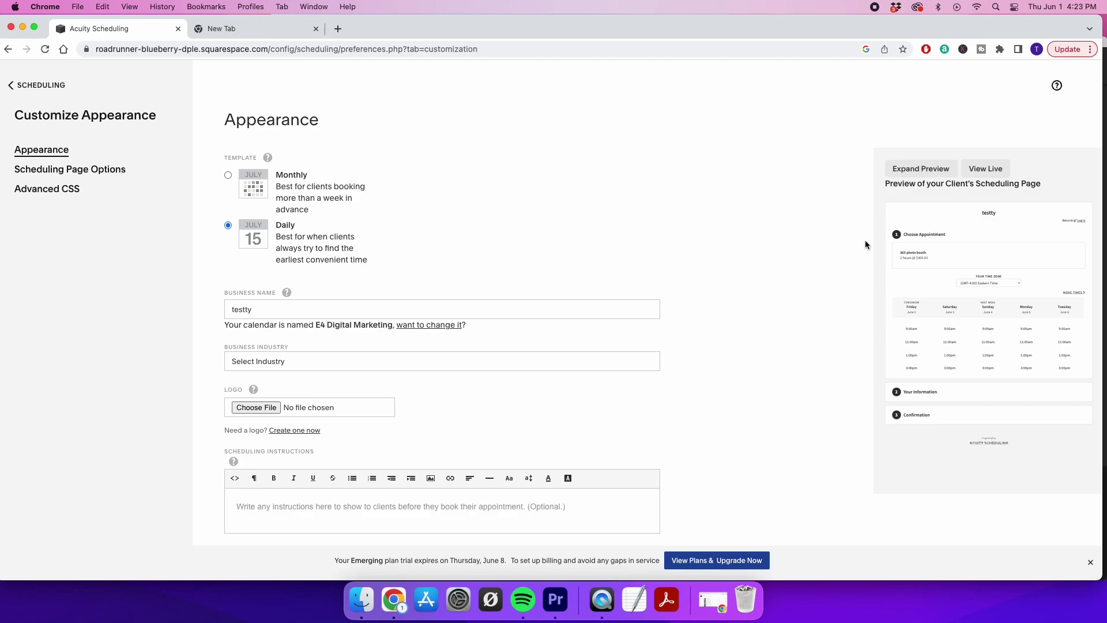
{"action": "left_click", "coordinate": [276, 310]}
{"action": "double_click", "coordinate": [276, 310]}
{"action": "type", "text": "booking site"}
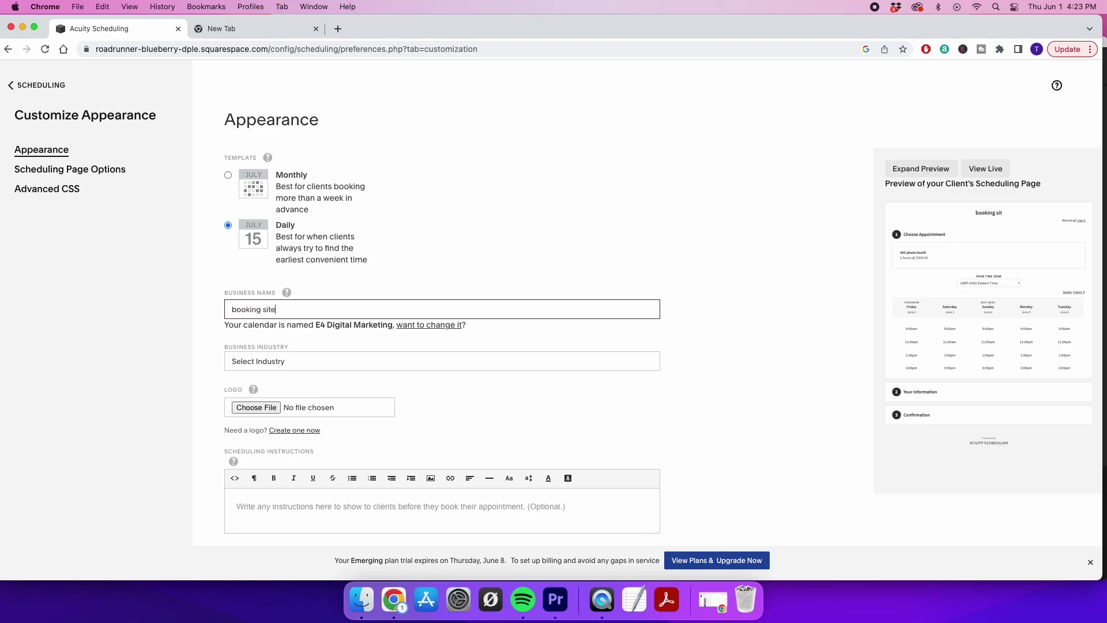
{"action": "left_click", "coordinate": [560, 190]}
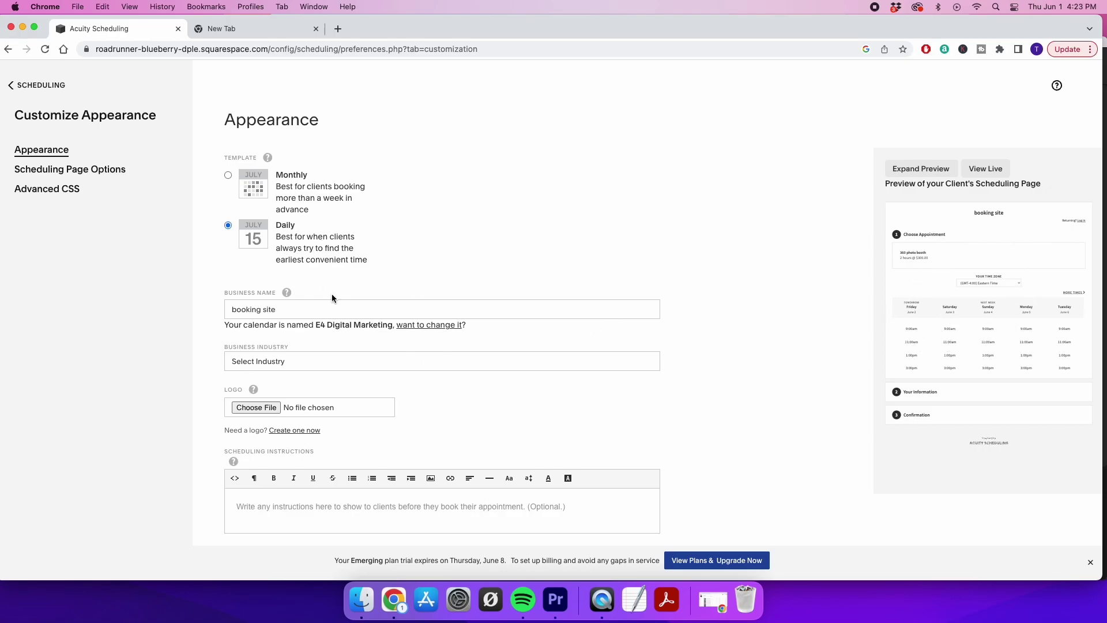
{"action": "left_click", "coordinate": [227, 175]}
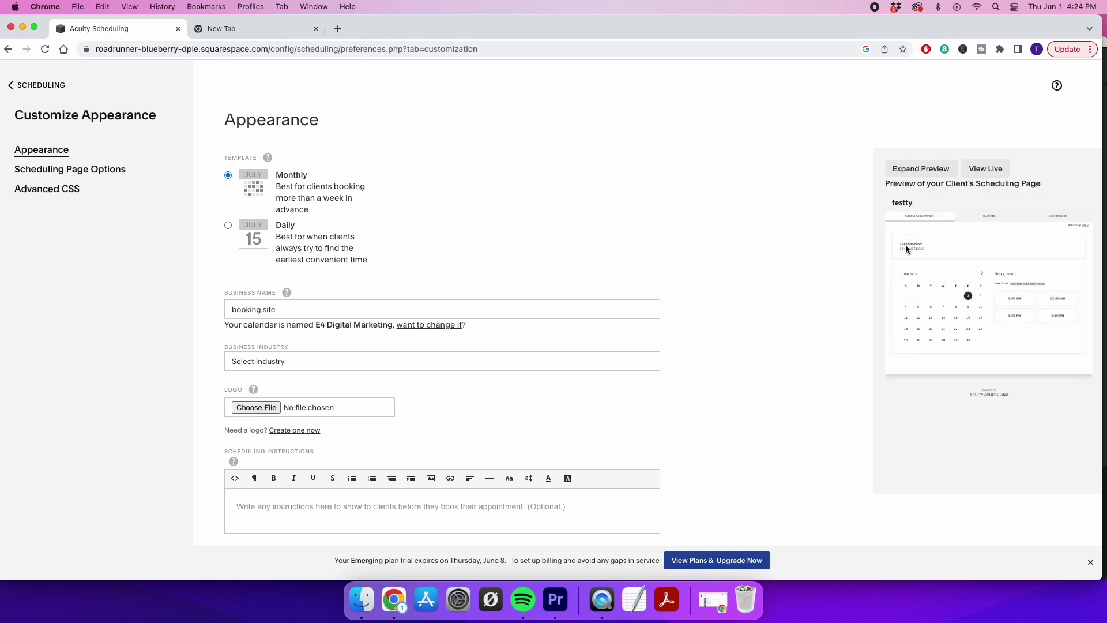
Type scheduling instructions 'click on the service you are interes', then clear them entirely
{"action": "scroll", "coordinate": [741, 354], "scroll_direction": "down", "scroll_amount": 1}
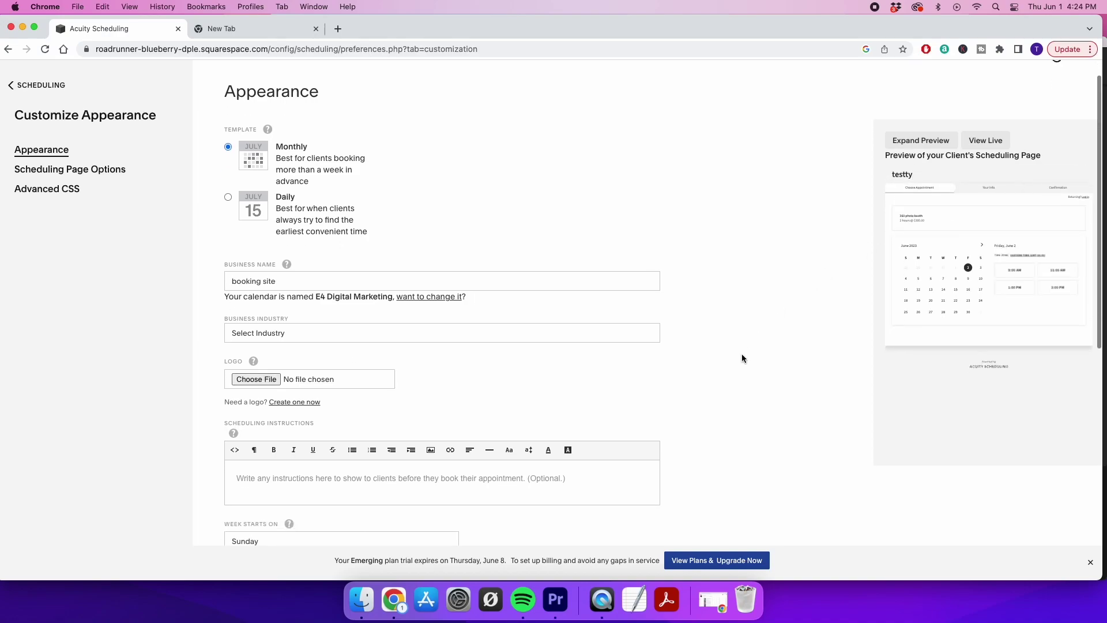
{"action": "left_click", "coordinate": [382, 484]}
{"action": "type", "text": "frt"}
{"action": "key", "text": "BackSpace"}
{"action": "key", "text": "BackSpace"}
{"action": "key", "text": "BackSpace"}
{"action": "type", "text": "click"}
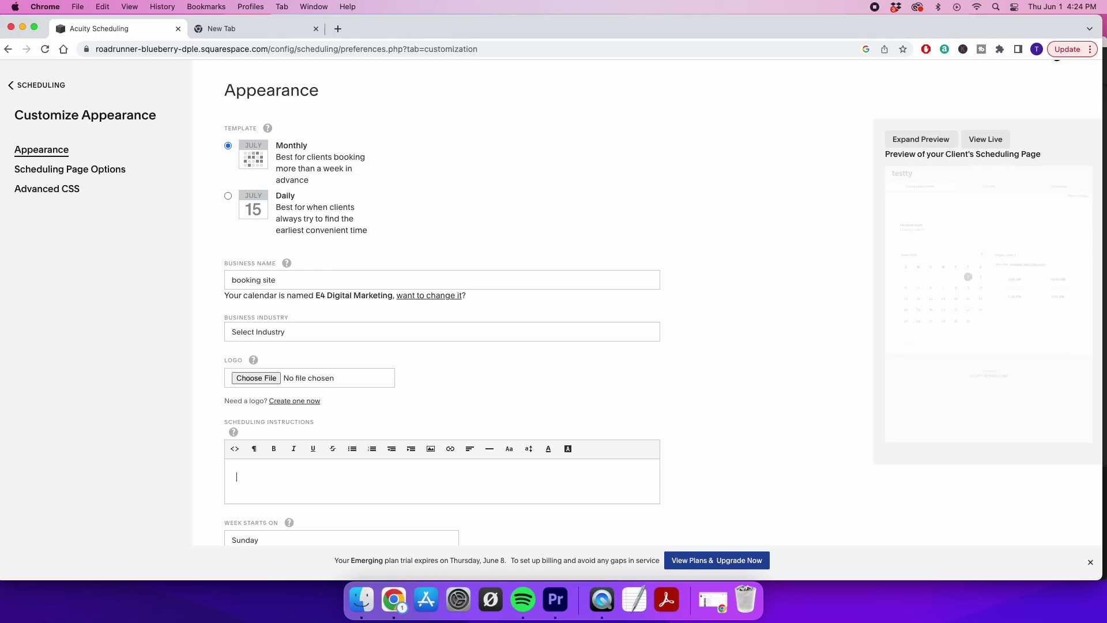
{"action": "type", "text": " on the ser"}
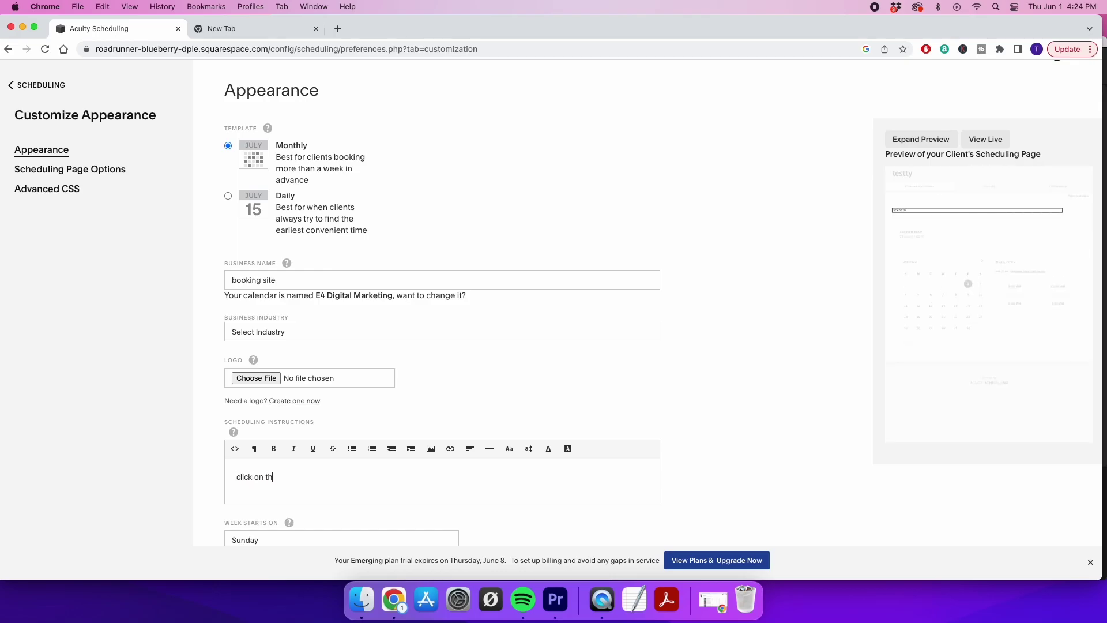
{"action": "type", "text": "vice uou"}
{"action": "key", "text": "BackSpace"}
{"action": "key", "text": "BackSpace"}
{"action": "key", "text": "BackSpace"}
{"action": "type", "text": "you are interested in"}
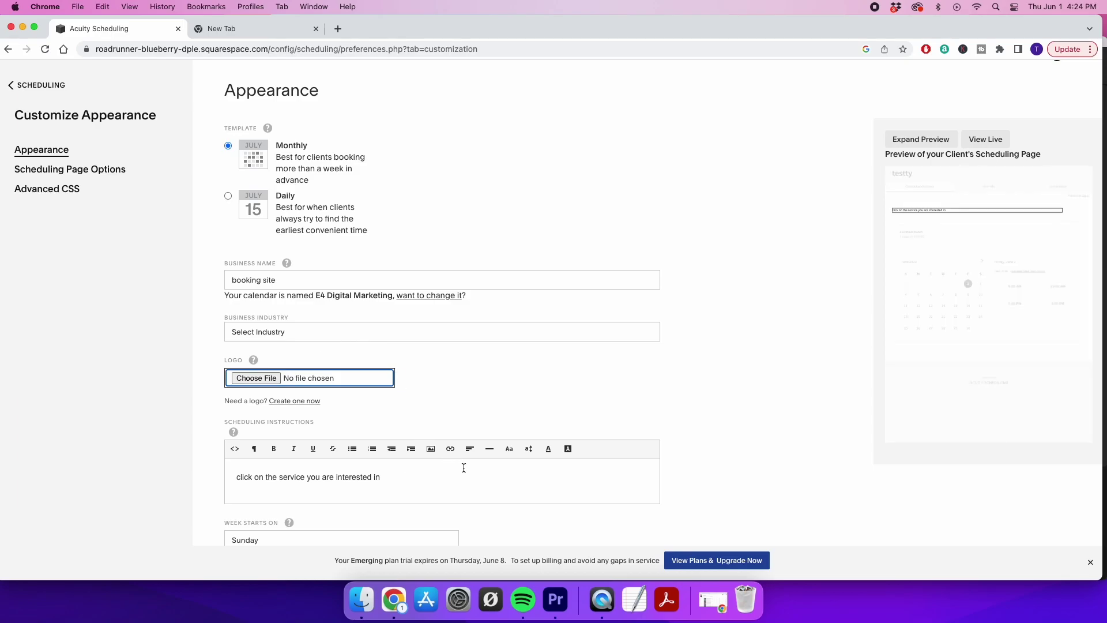
{"action": "left_click", "coordinate": [435, 480]}
{"action": "key", "text": "super+a"}
{"action": "key", "text": "BackSpace"}
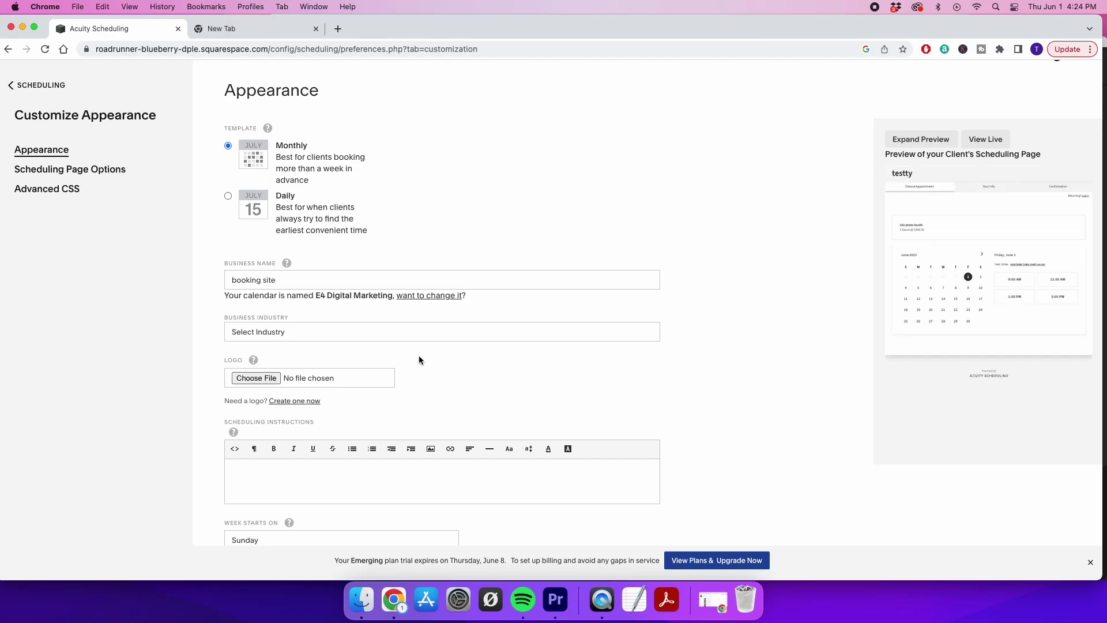
{"action": "scroll", "coordinate": [409, 366], "scroll_direction": "down", "scroll_amount": 2}
{"action": "scroll", "coordinate": [406, 368], "scroll_direction": "up", "scroll_amount": 3}
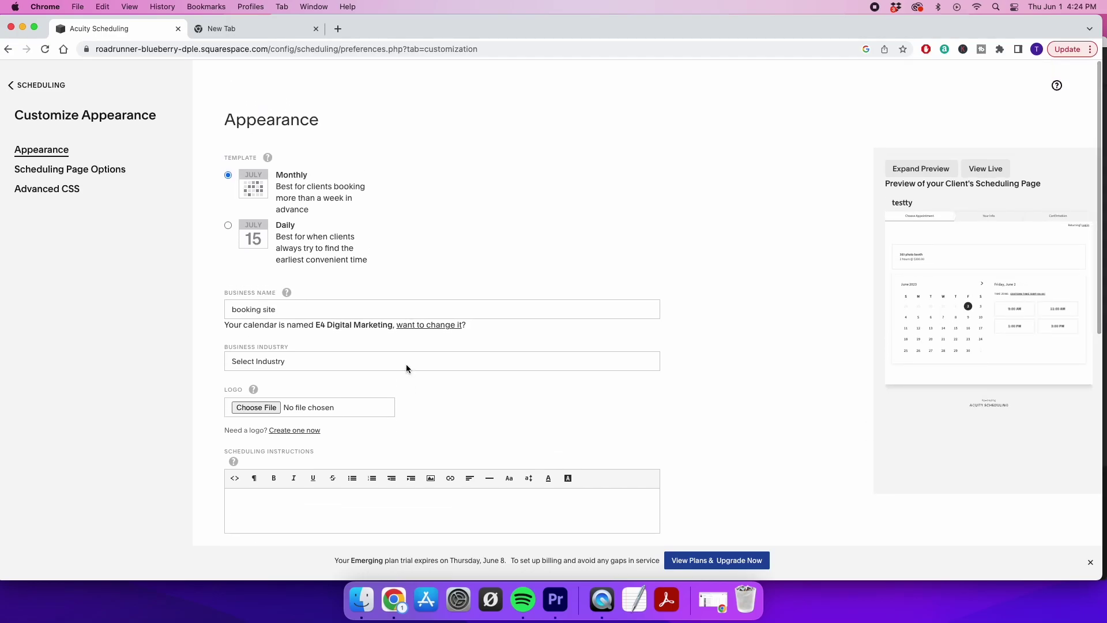
Save the appearance changes, then require clients' phone numbers in Scheduling Page Options
{"action": "left_click", "coordinate": [79, 176]}
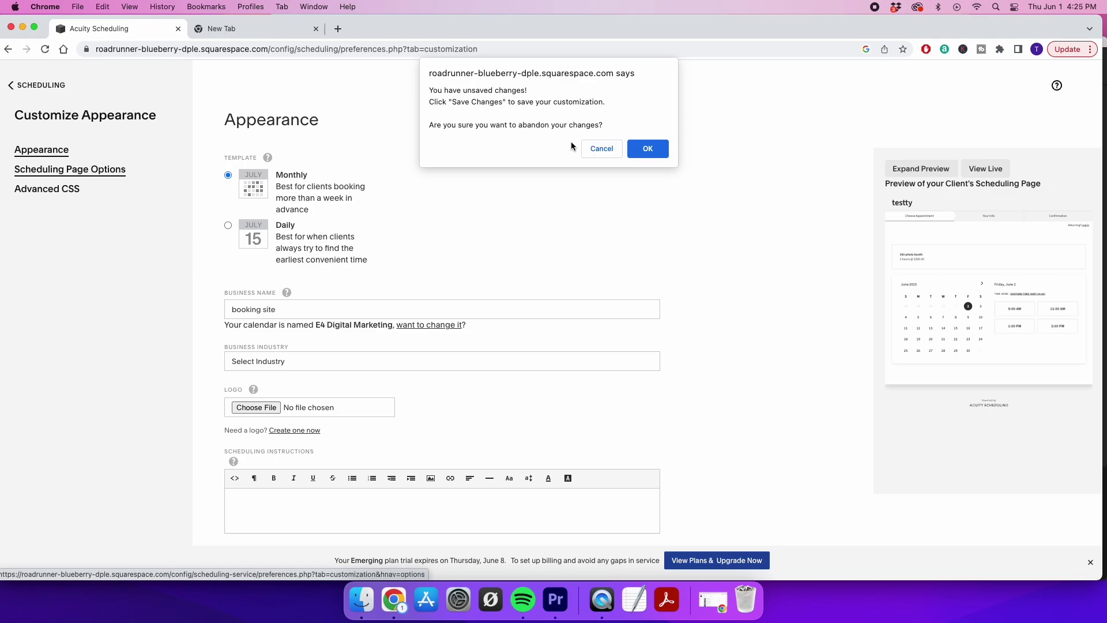
{"action": "left_click", "coordinate": [610, 148]}
{"action": "scroll", "coordinate": [586, 191], "scroll_direction": "down", "scroll_amount": 10}
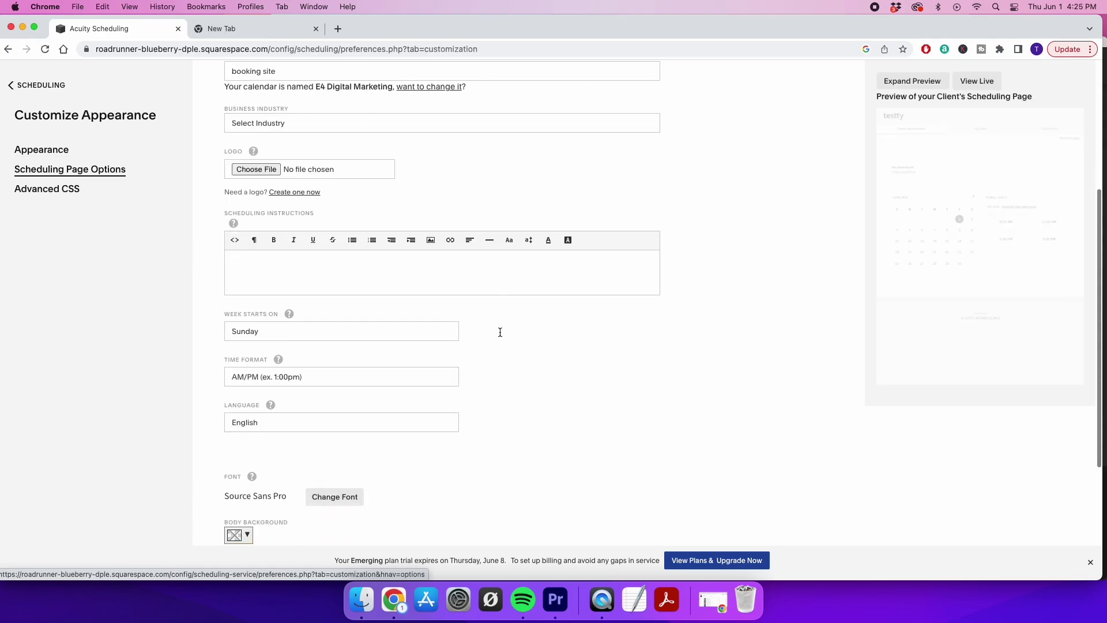
{"action": "left_click", "coordinate": [266, 525]}
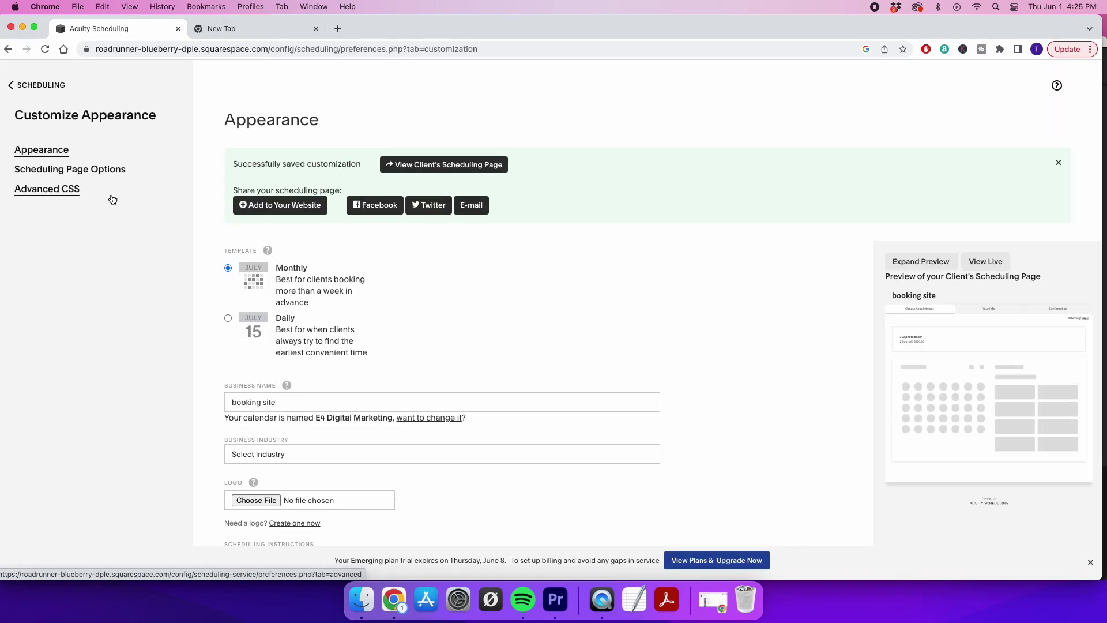
{"action": "left_click", "coordinate": [83, 176]}
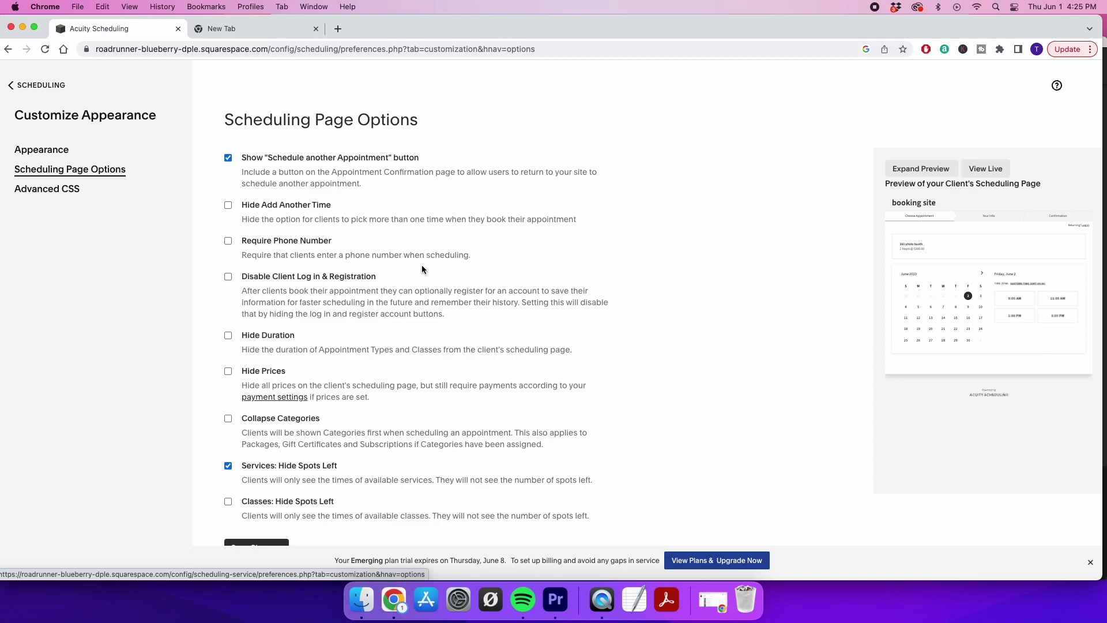
{"action": "left_click", "coordinate": [227, 242]}
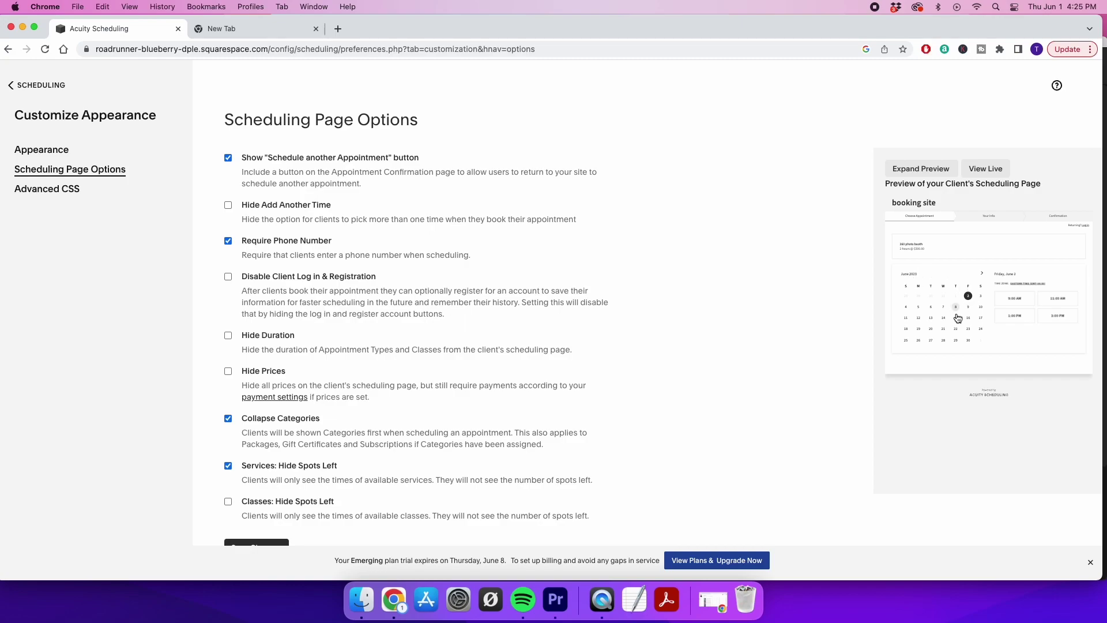
Load e4digitalmarketing.as.me in a new tab and browse the Photo Booth (360) packages
{"action": "left_click", "coordinate": [234, 28]}
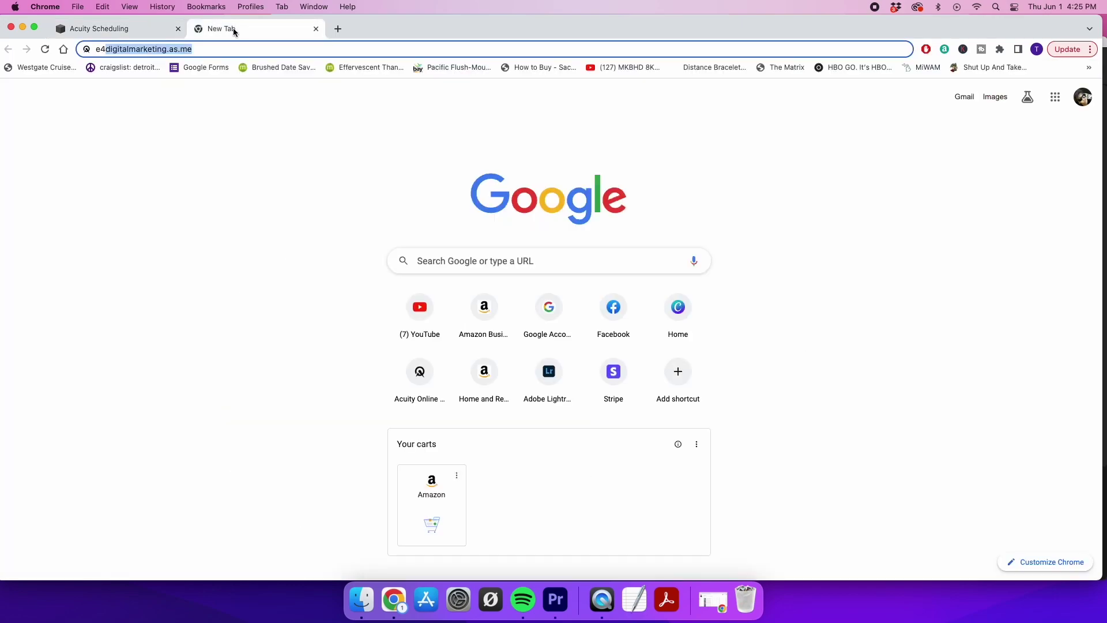
{"action": "key", "text": "Return"}
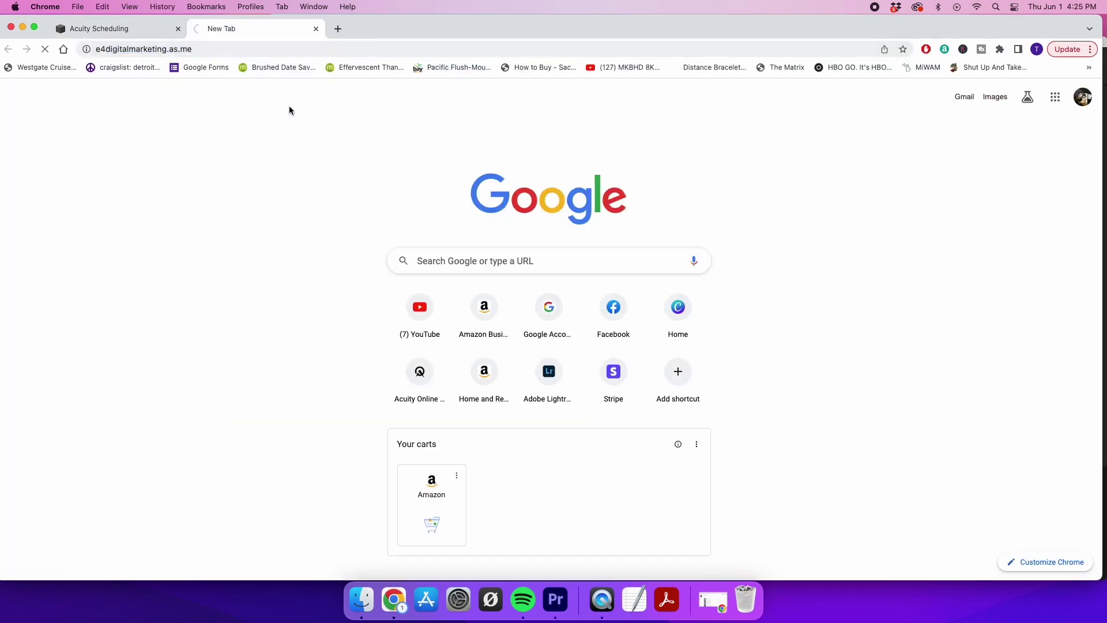
{"action": "scroll", "coordinate": [494, 353], "scroll_direction": "down", "scroll_amount": 15}
{"action": "scroll", "coordinate": [494, 355], "scroll_direction": "up", "scroll_amount": 5}
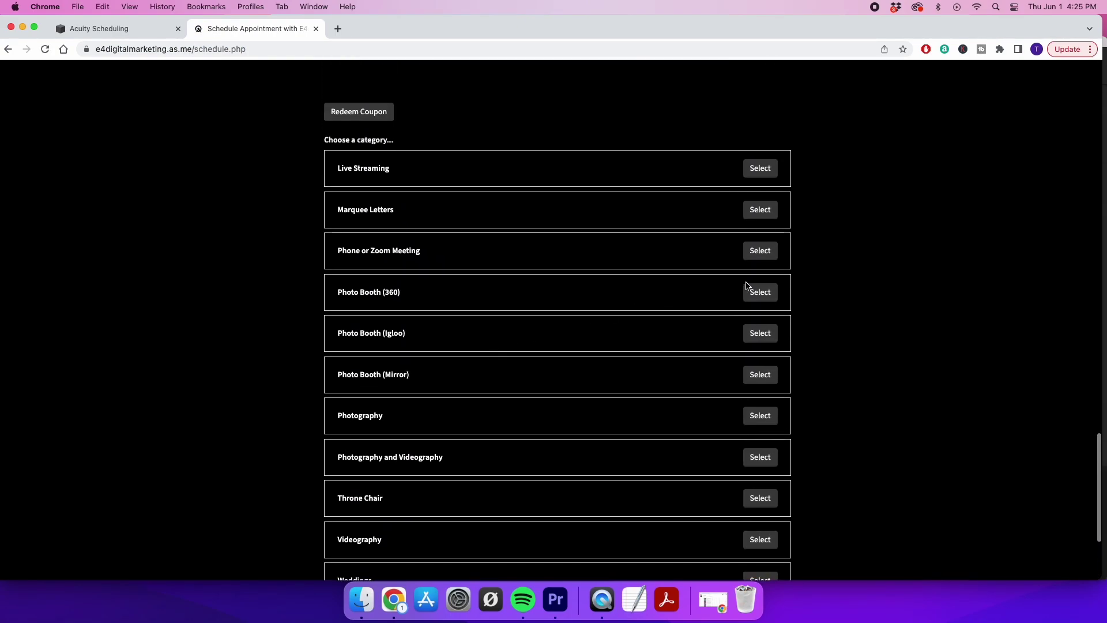
{"action": "left_click", "coordinate": [759, 293]}
{"action": "scroll", "coordinate": [520, 406], "scroll_direction": "down", "scroll_amount": 12}
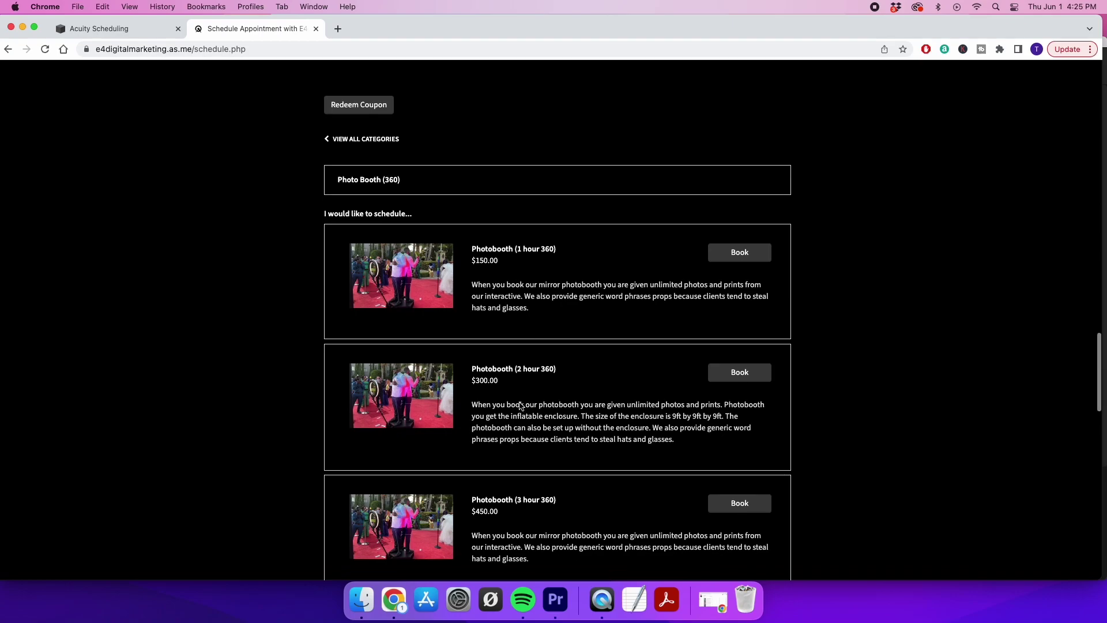
{"action": "scroll", "coordinate": [520, 405], "scroll_direction": "down", "scroll_amount": 3}
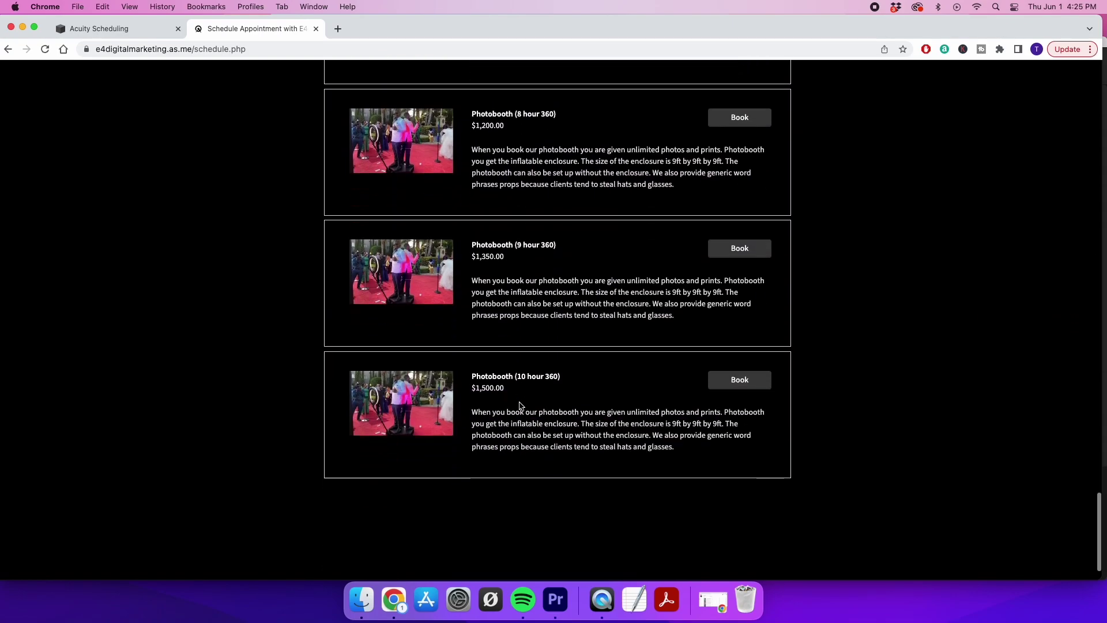
{"action": "scroll", "coordinate": [520, 405], "scroll_direction": "up", "scroll_amount": 10}
{"action": "scroll", "coordinate": [520, 406], "scroll_direction": "up", "scroll_amount": 6}
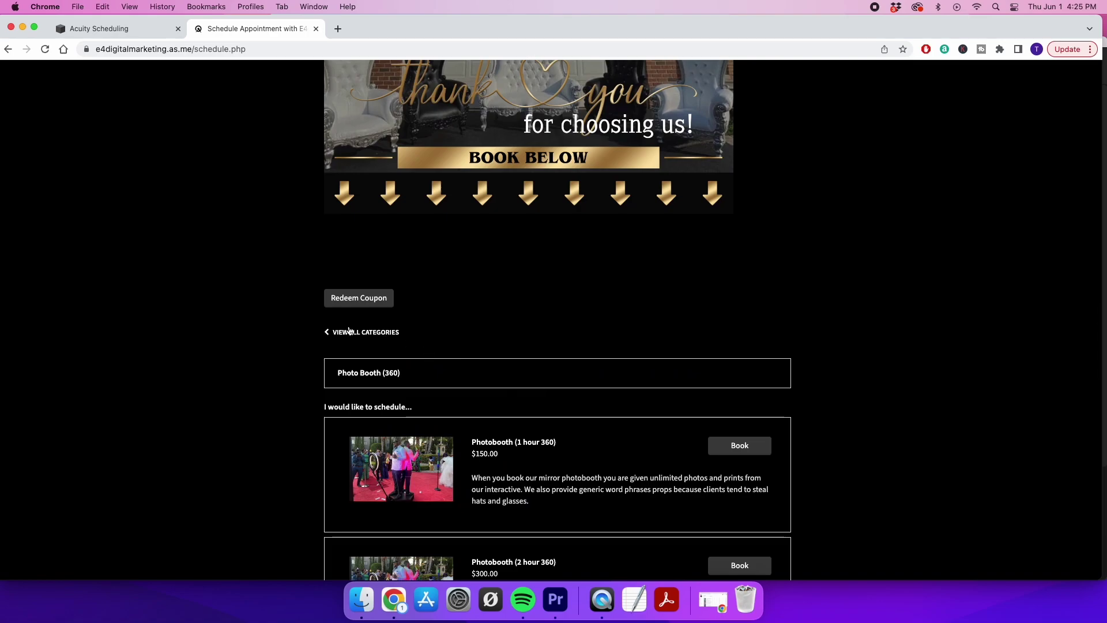
Go back to all categories, view the Photo Booth (Mirror) packages, then return to the Acuity tab
{"action": "left_click", "coordinate": [328, 333]}
{"action": "scroll", "coordinate": [573, 475], "scroll_direction": "down", "scroll_amount": 3}
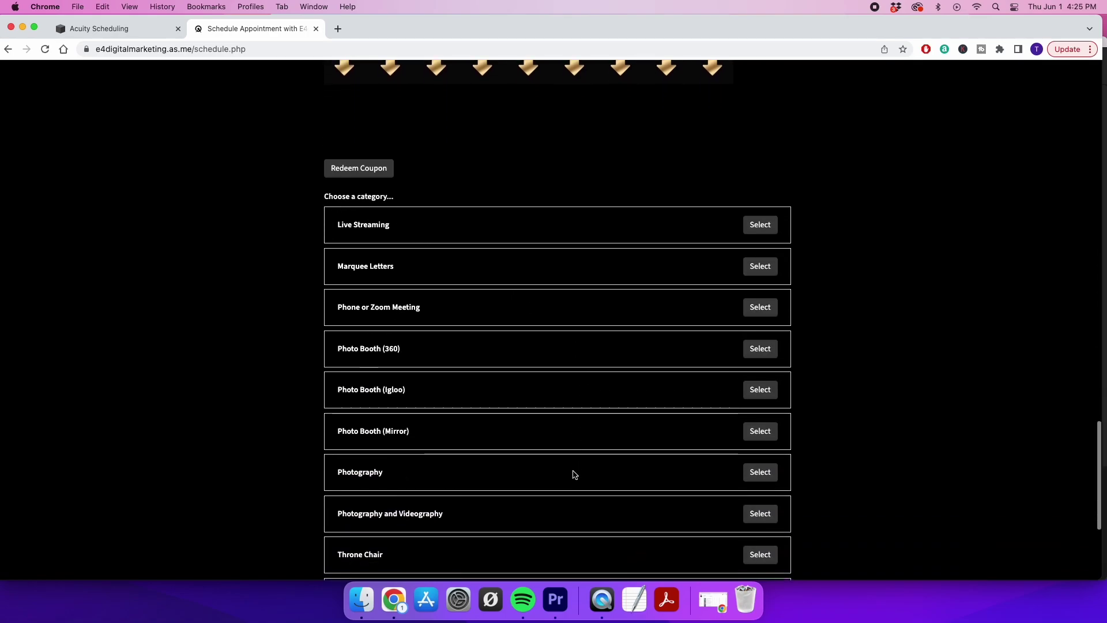
{"action": "scroll", "coordinate": [369, 382], "scroll_direction": "down", "scroll_amount": 3}
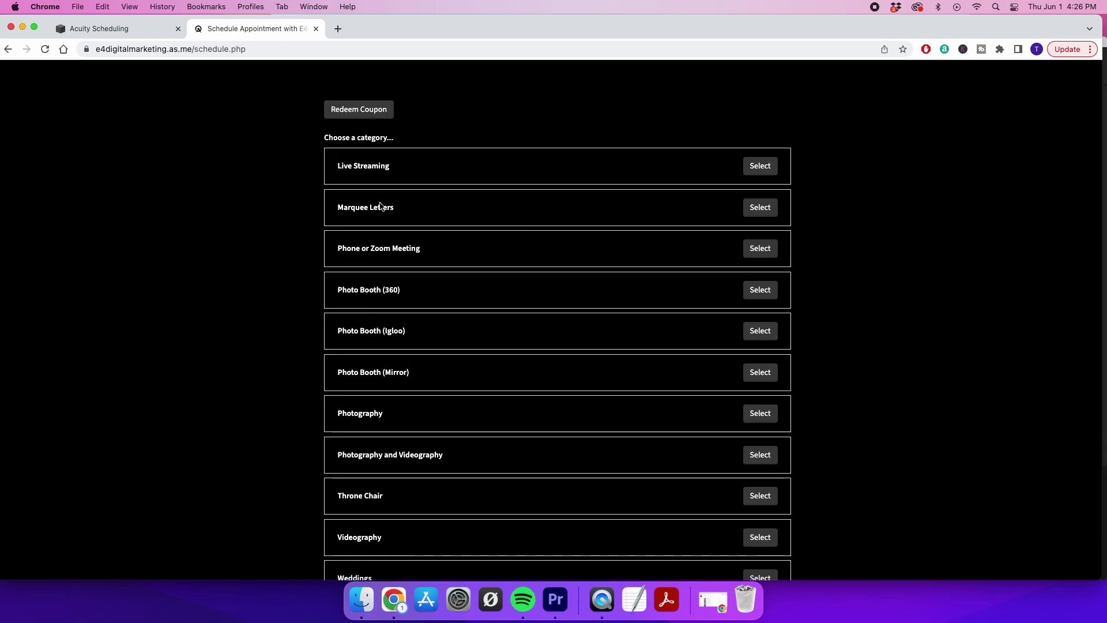
{"action": "left_click", "coordinate": [758, 373]}
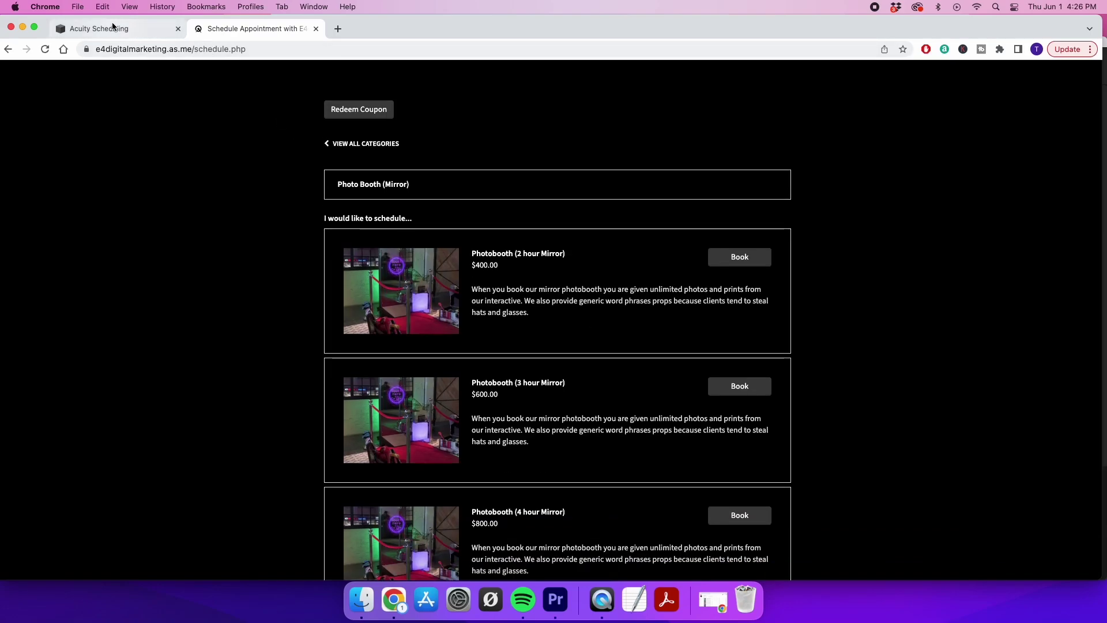
{"action": "left_click", "coordinate": [113, 30]}
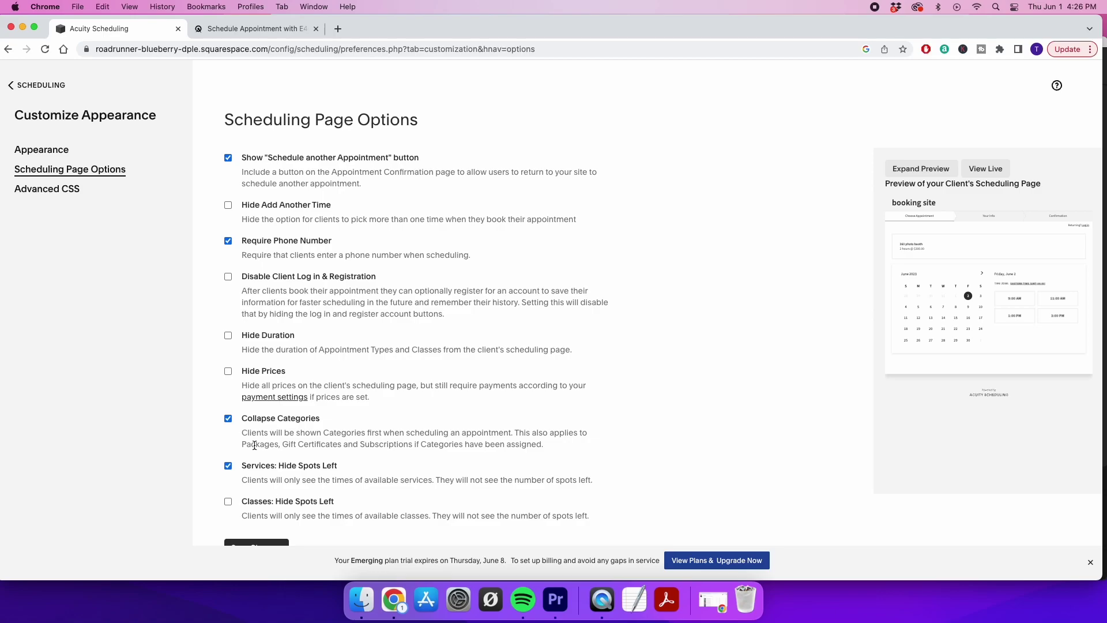
Stay on the page at the unsaved-changes prompt, save the page options, and return to scheduling home
{"action": "left_click", "coordinate": [41, 193]}
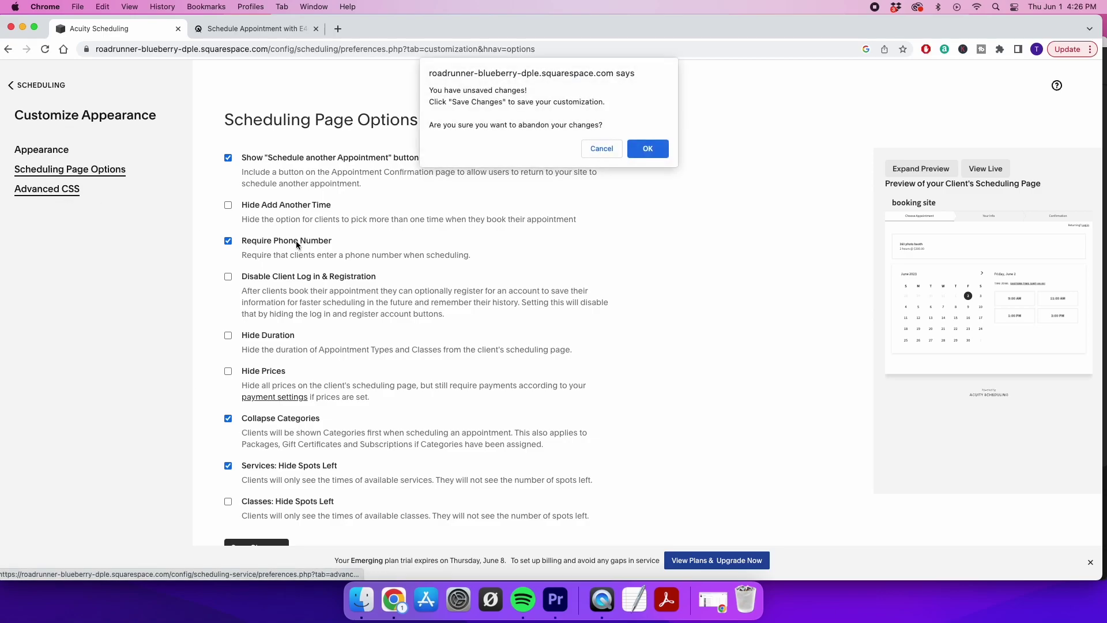
{"action": "left_click", "coordinate": [603, 147]}
{"action": "scroll", "coordinate": [345, 408], "scroll_direction": "down", "scroll_amount": 1}
{"action": "left_click", "coordinate": [253, 524]}
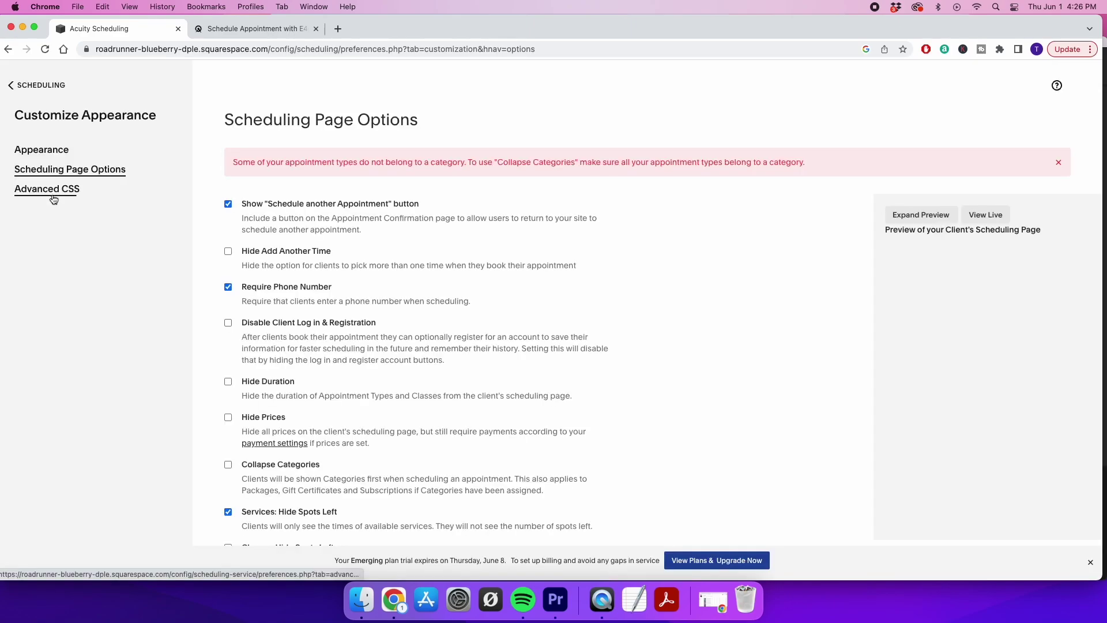
{"action": "left_click", "coordinate": [53, 190]}
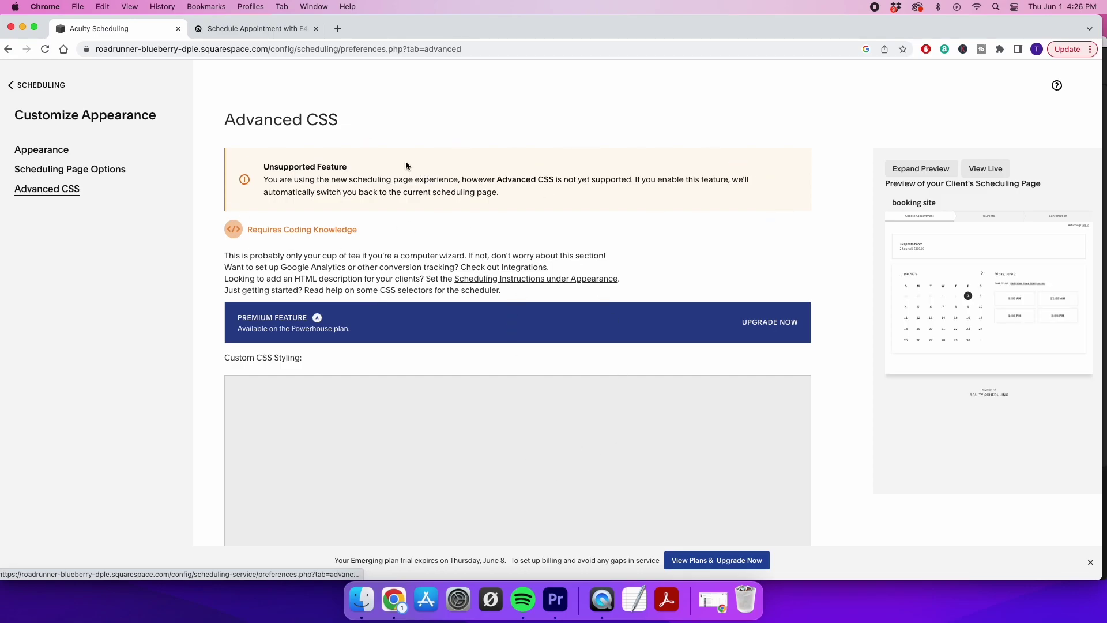
{"action": "left_click", "coordinate": [11, 91]}
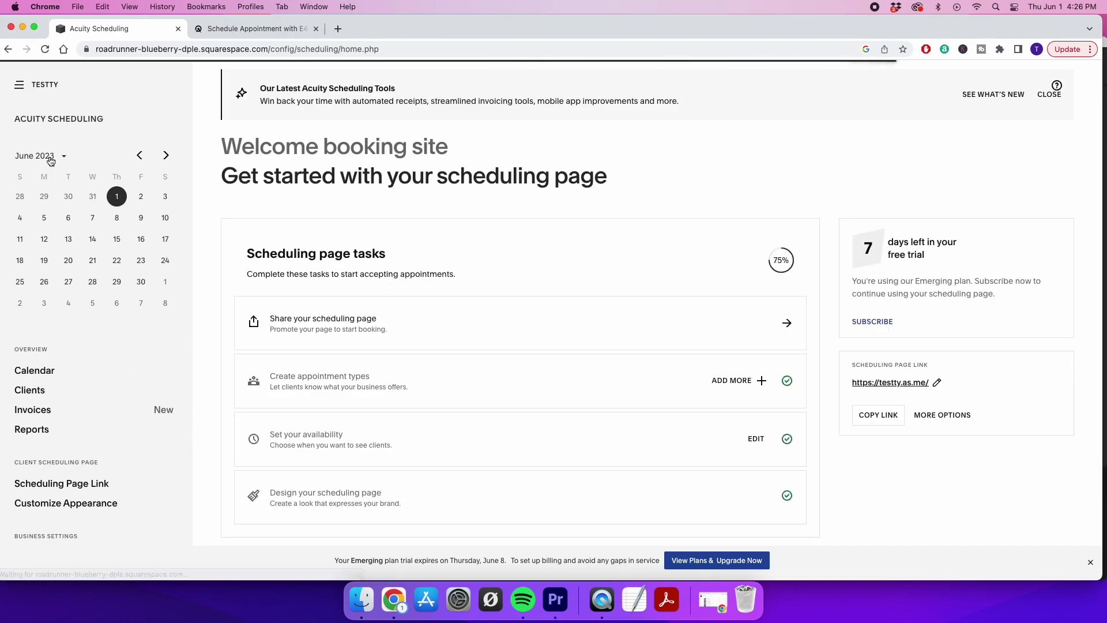
{"action": "scroll", "coordinate": [106, 349], "scroll_direction": "down", "scroll_amount": 3}
{"action": "scroll", "coordinate": [106, 353], "scroll_direction": "down", "scroll_amount": 5}
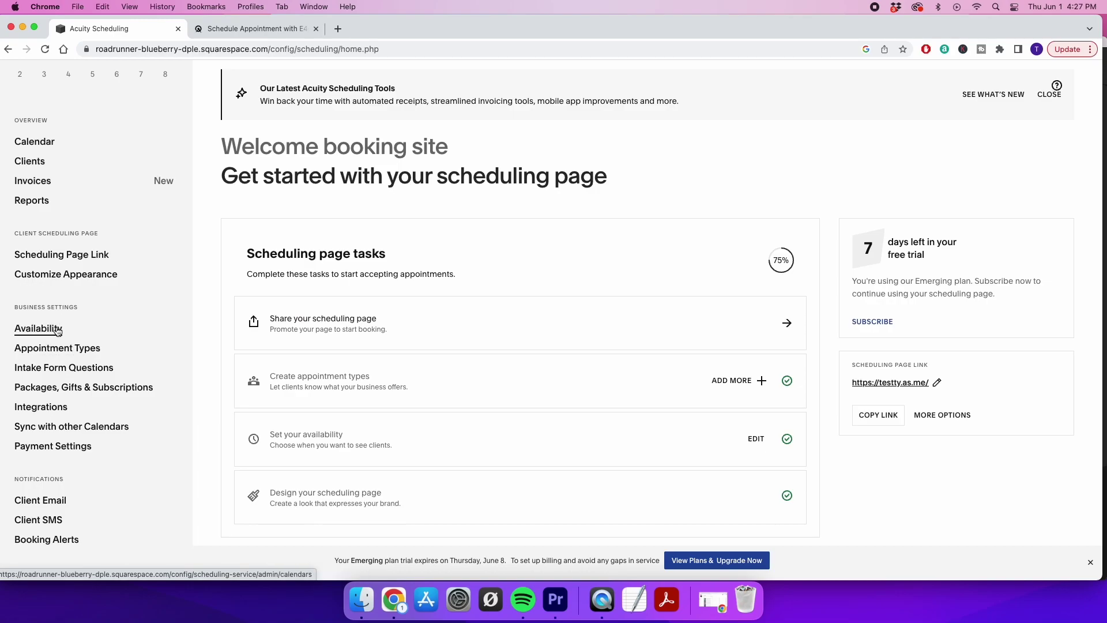
In Availability, change Sunday's hours to 9:00am-11:00pm and copy them
{"action": "left_click", "coordinate": [45, 328]}
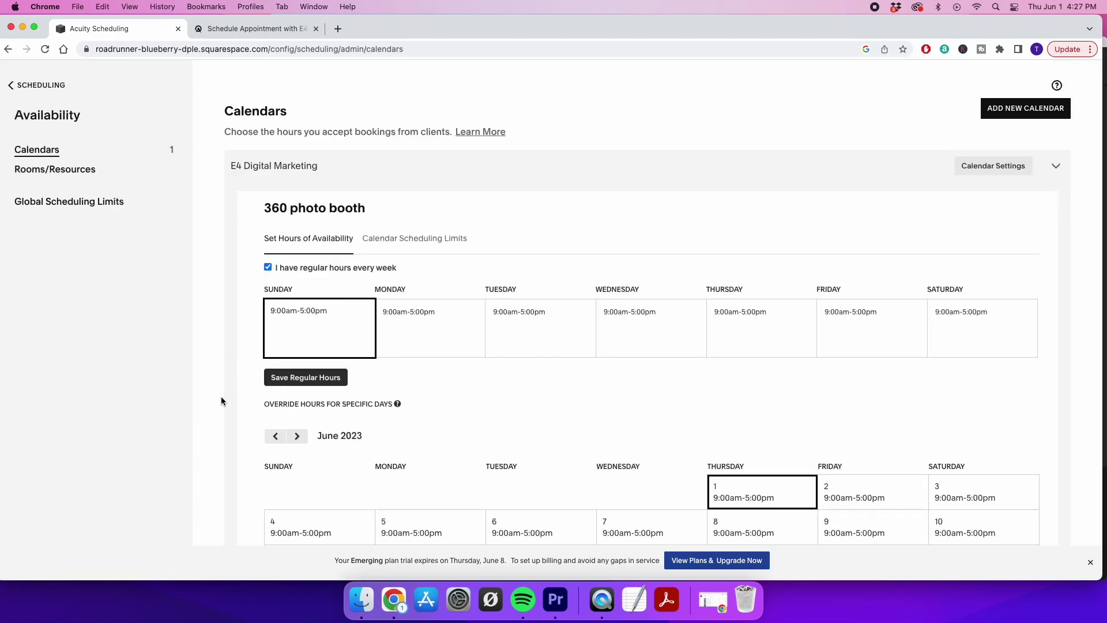
{"action": "scroll", "coordinate": [221, 400], "scroll_direction": "down", "scroll_amount": 3}
{"action": "scroll", "coordinate": [221, 401], "scroll_direction": "up", "scroll_amount": 2}
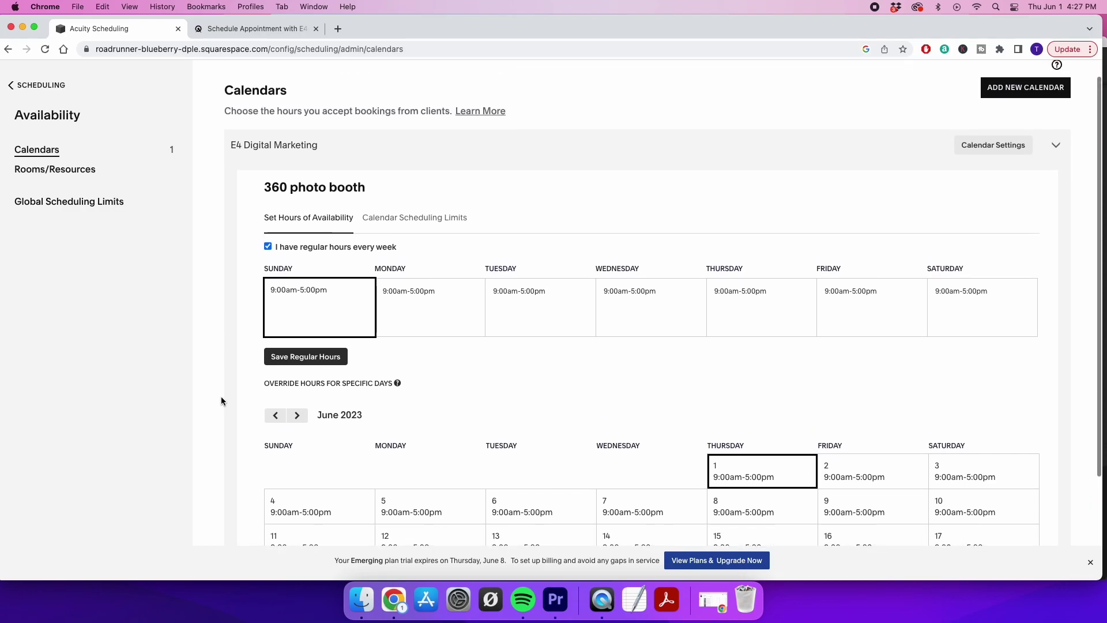
{"action": "scroll", "coordinate": [221, 400], "scroll_direction": "up", "scroll_amount": 1}
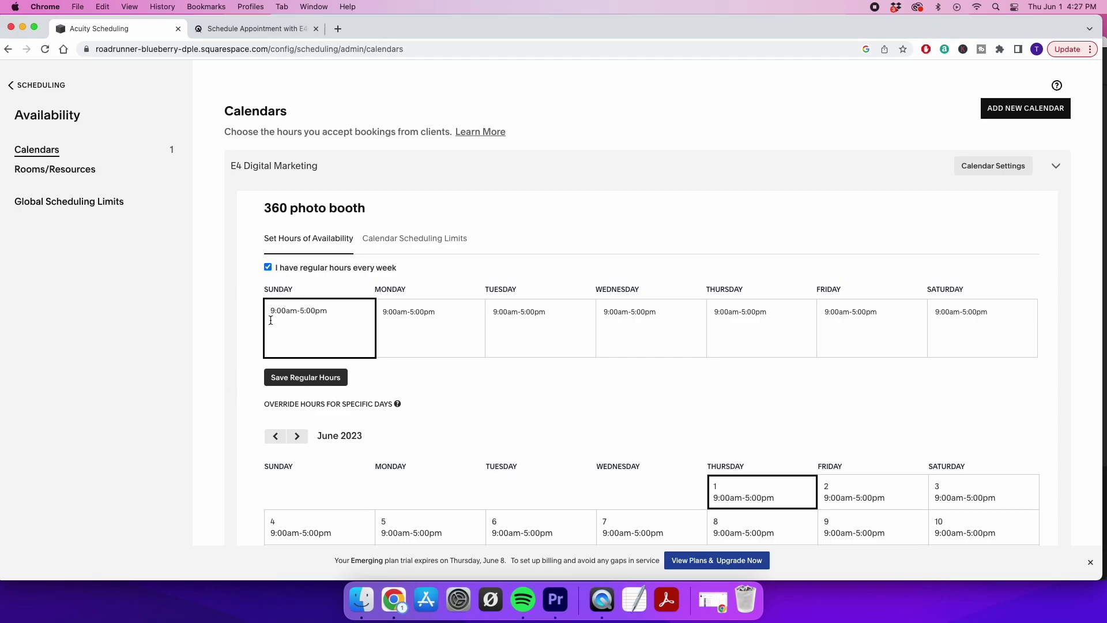
{"action": "scroll", "coordinate": [318, 346], "scroll_direction": "down", "scroll_amount": 1}
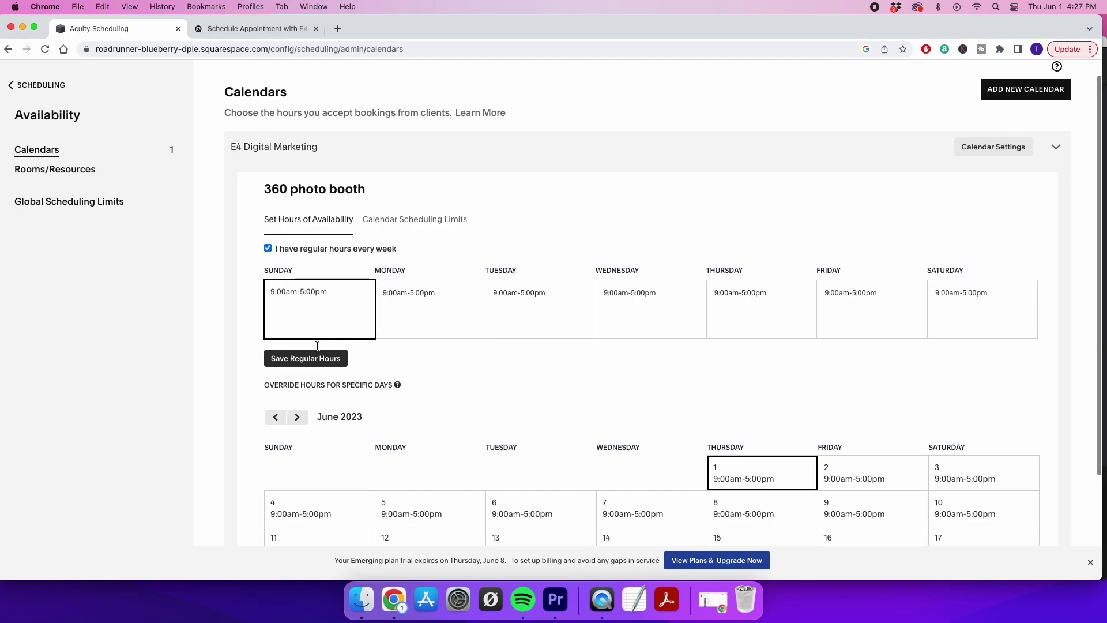
{"action": "double_click", "coordinate": [320, 298]}
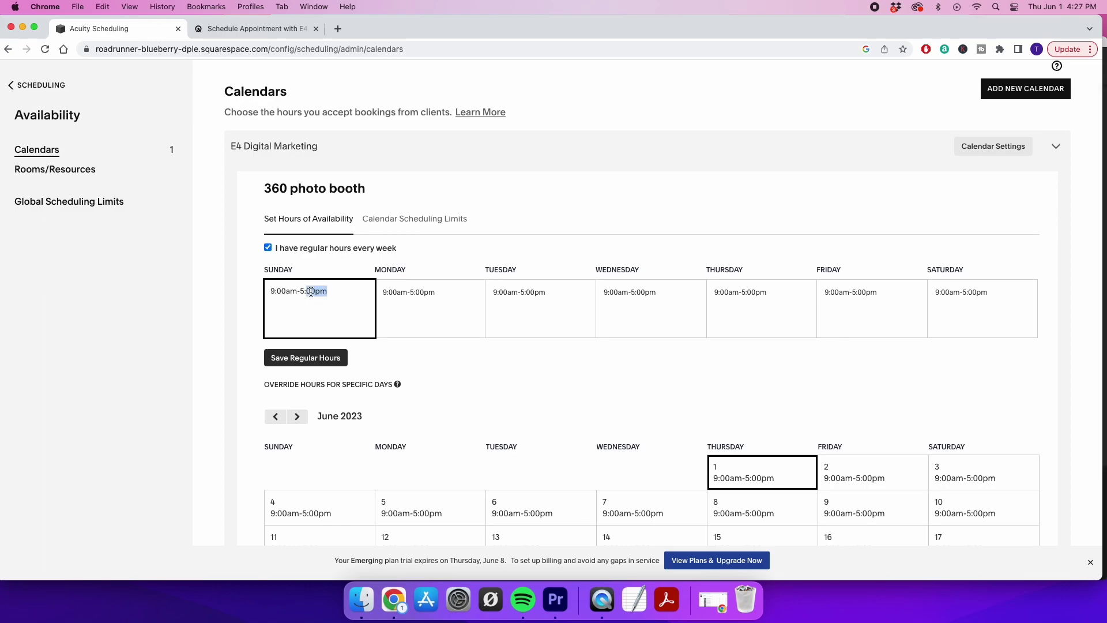
{"action": "left_click", "coordinate": [304, 290]}
{"action": "left_click_drag", "start_coordinate": [335, 293], "coordinate": [244, 283]}
{"action": "key", "text": "super+c"}
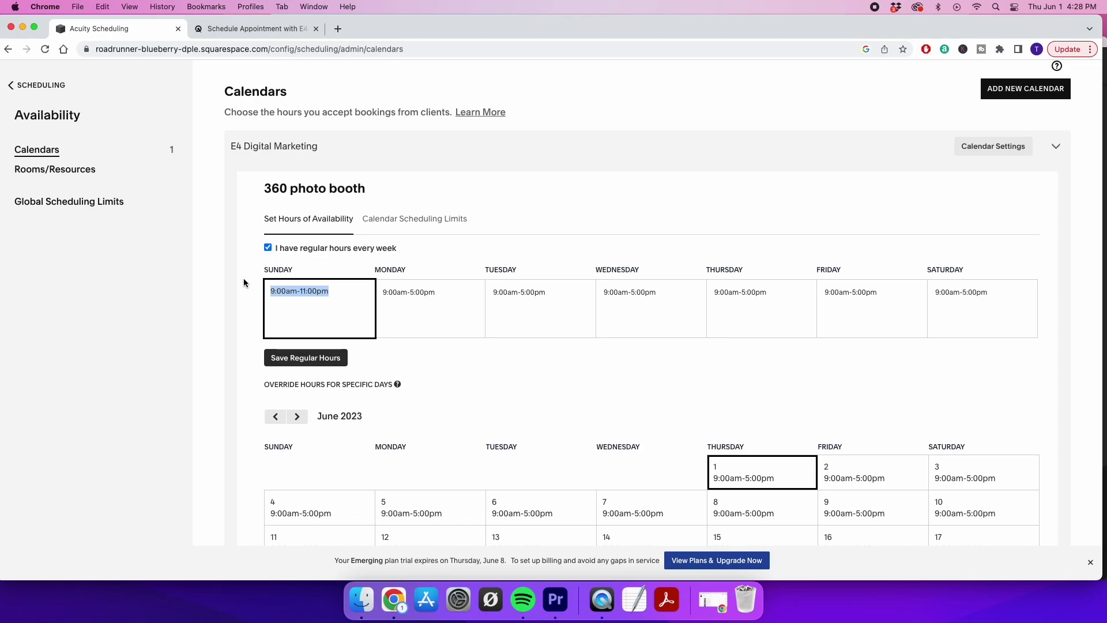
Paste 9:00am-11:00pm into Friday's and Saturday's hours
{"action": "triple_click", "coordinate": [852, 301]}
{"action": "key", "text": "super+v"}
{"action": "double_click", "coordinate": [963, 302]}
{"action": "triple_click", "coordinate": [962, 303]}
{"action": "key", "text": "super+v"}
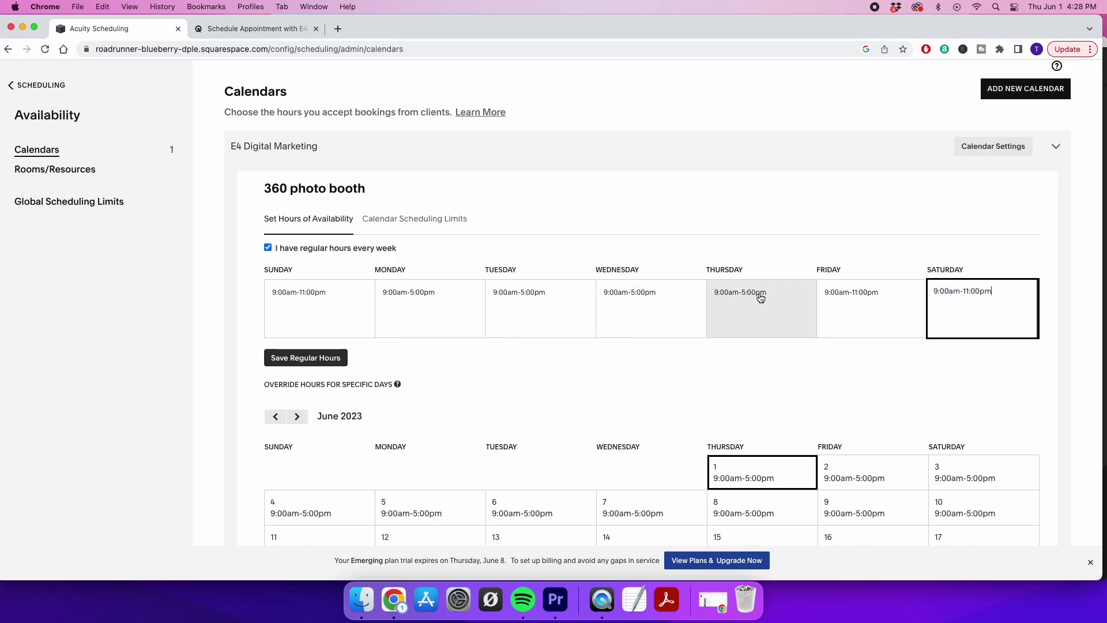
Clear Monday through Thursday so they show Closed, save the regular hours, and return home
{"action": "double_click", "coordinate": [760, 293]}
{"action": "triple_click", "coordinate": [759, 292]}
{"action": "key", "text": "BackSpace"}
{"action": "triple_click", "coordinate": [652, 293]}
{"action": "key", "text": "BackSpace"}
{"action": "triple_click", "coordinate": [539, 293]}
{"action": "type", "text": "0"}
{"action": "triple_click", "coordinate": [430, 296]}
{"action": "type", "text": "0"}
{"action": "left_click", "coordinate": [472, 373]}
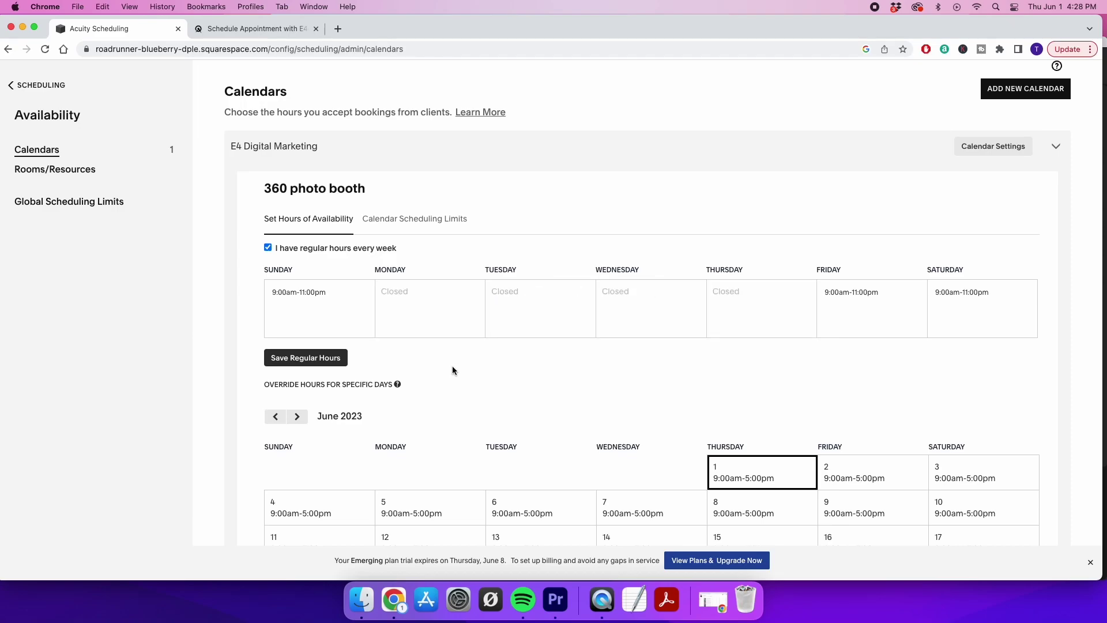
{"action": "left_click", "coordinate": [311, 358]}
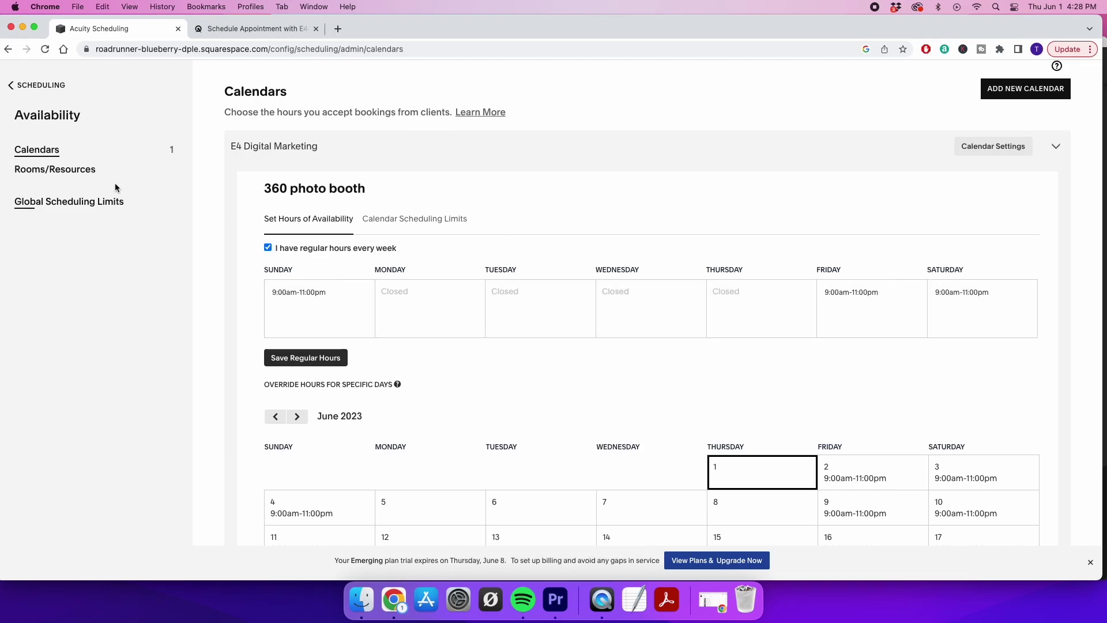
{"action": "left_click", "coordinate": [10, 86]}
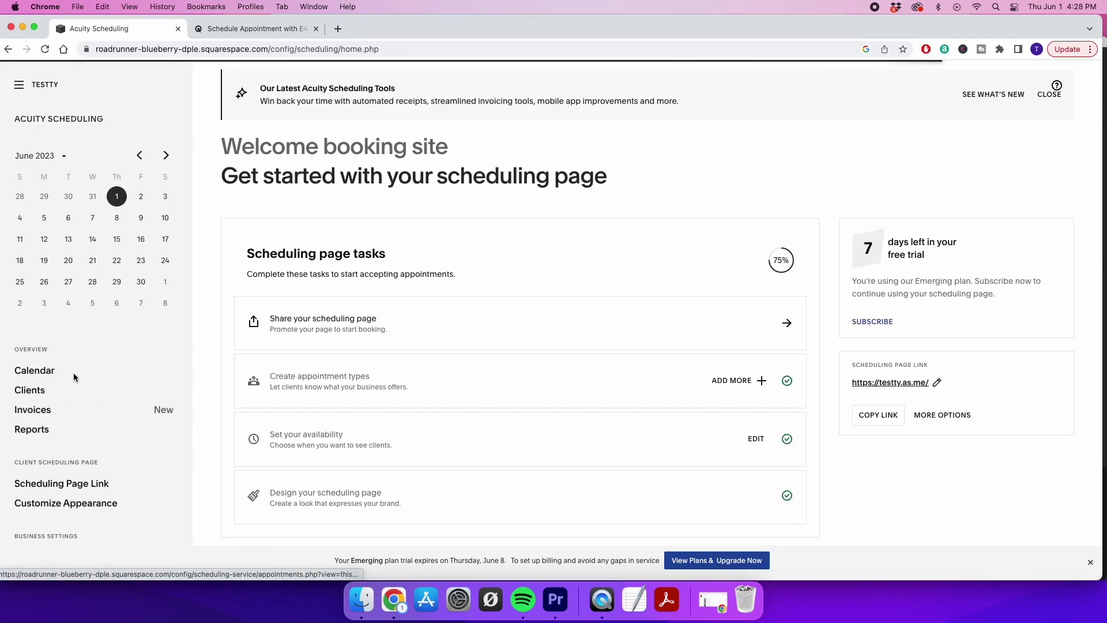
Preview the client booking page to confirm weekend-only 2-hour slots, then return to the dashboard
{"action": "scroll", "coordinate": [61, 488], "scroll_direction": "down", "scroll_amount": 2}
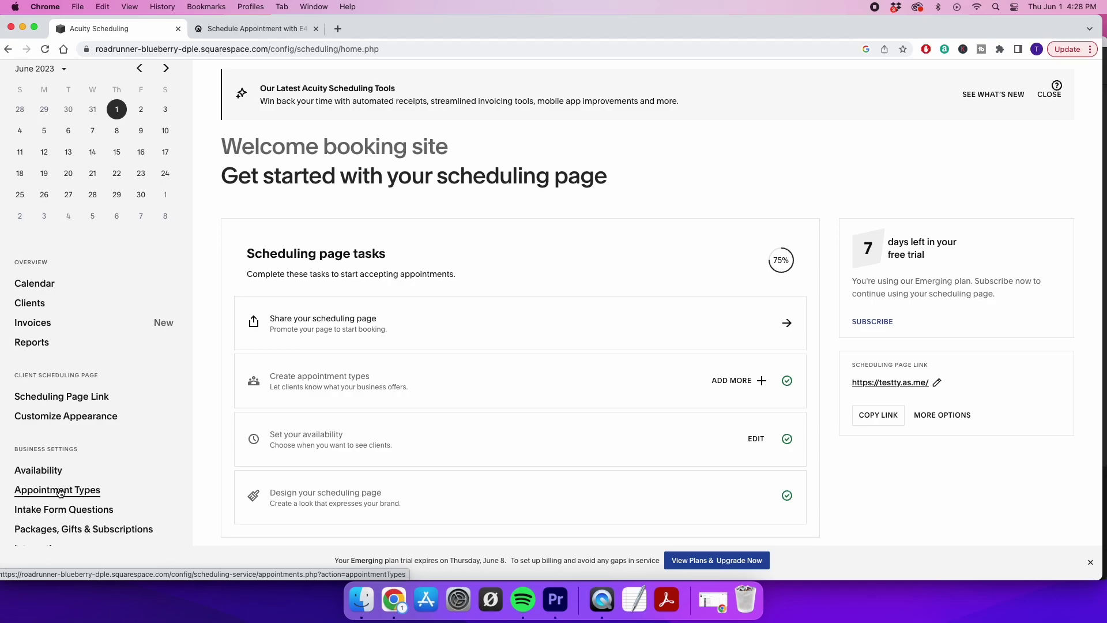
{"action": "left_click", "coordinate": [60, 491]}
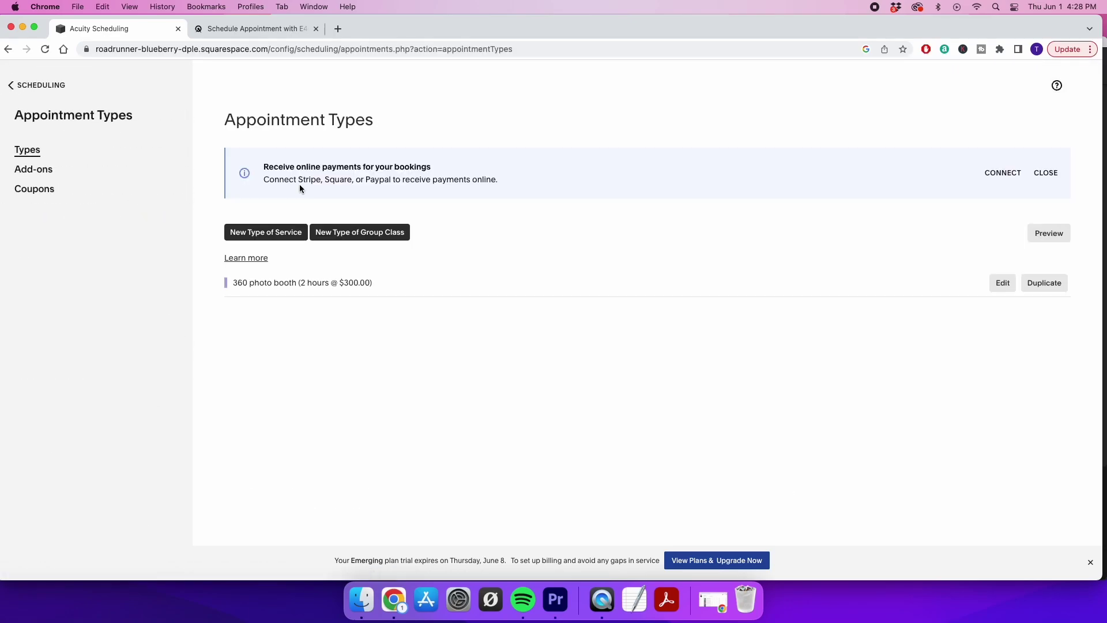
{"action": "left_click", "coordinate": [1048, 233]}
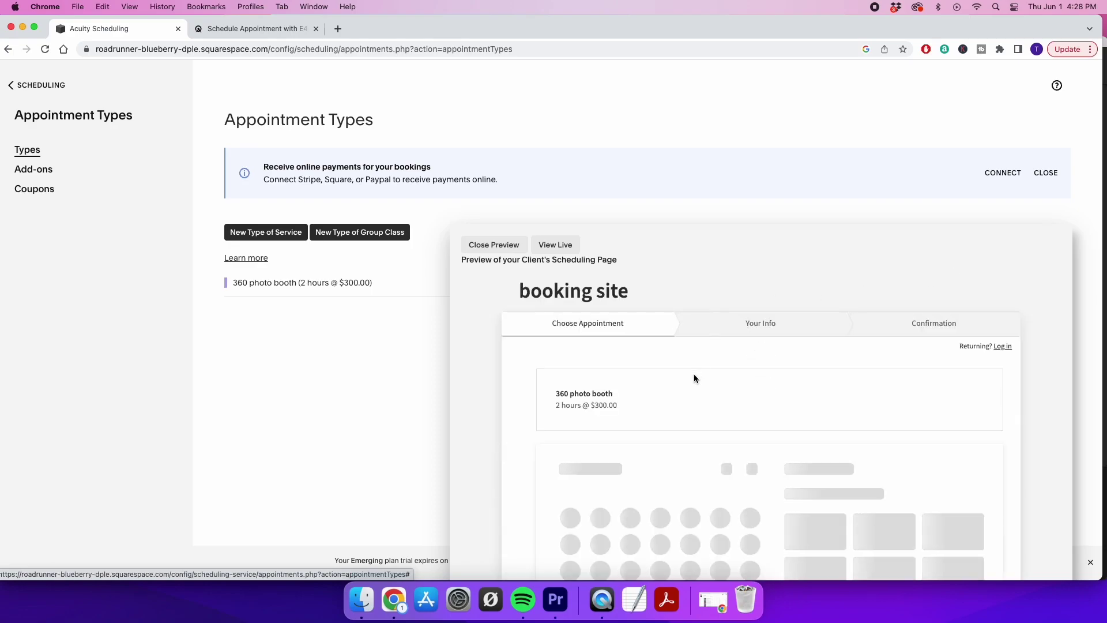
{"action": "scroll", "coordinate": [693, 375], "scroll_direction": "down", "scroll_amount": 1}
{"action": "scroll", "coordinate": [694, 379], "scroll_direction": "down", "scroll_amount": 5}
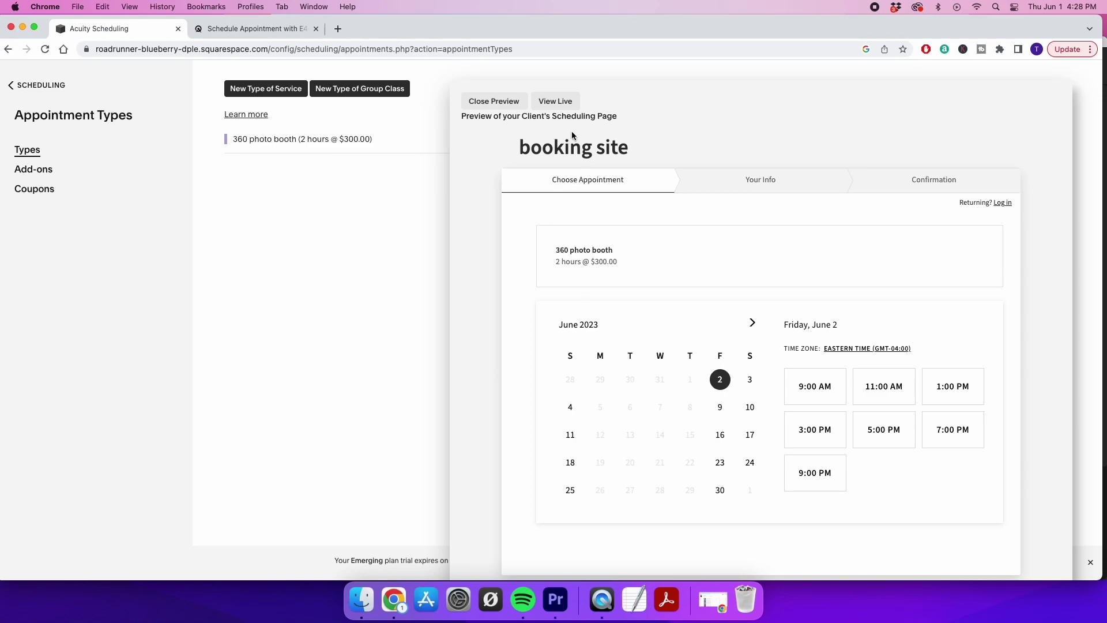
{"action": "left_click", "coordinate": [476, 104]}
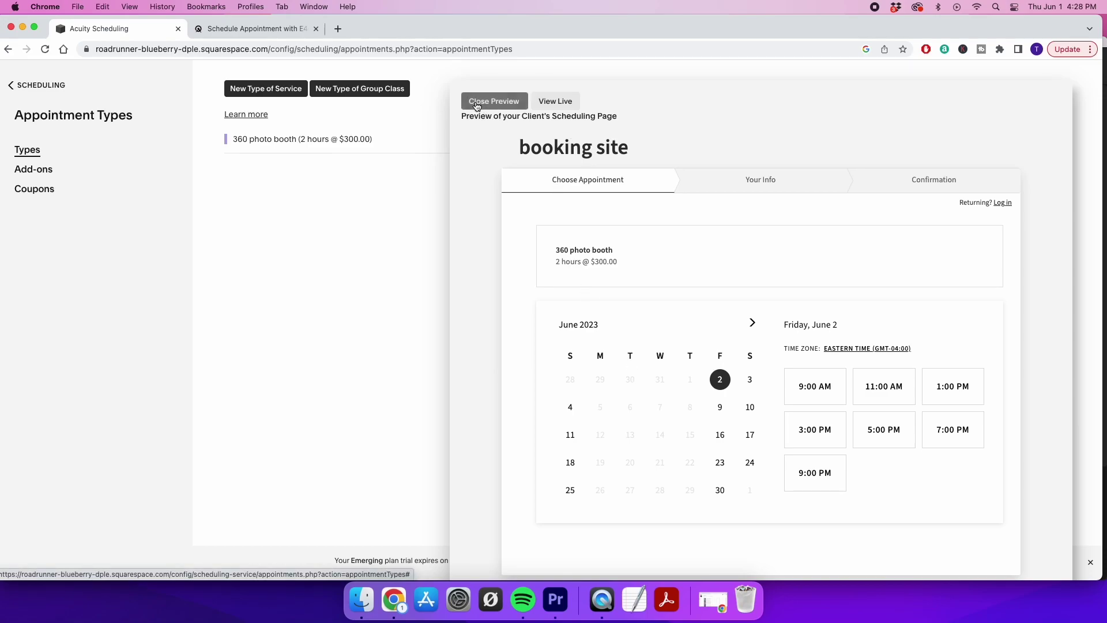
{"action": "left_click", "coordinate": [10, 86]}
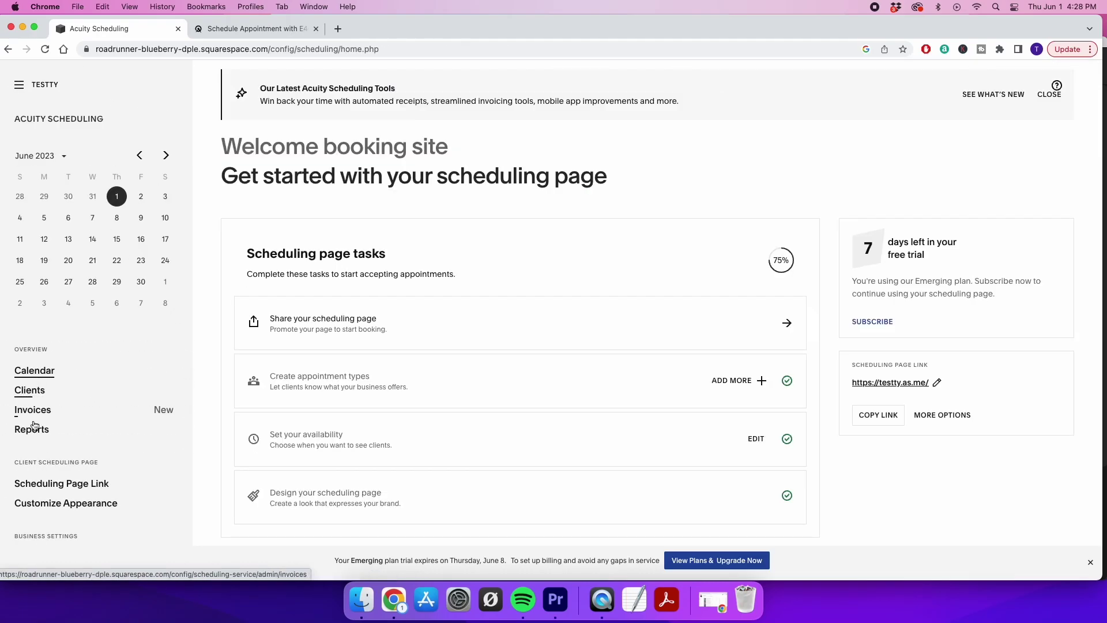
Override June 14 with 9:00am-11:00pm hours in the availability calendar and save
{"action": "scroll", "coordinate": [46, 398], "scroll_direction": "down", "scroll_amount": 3}
{"action": "left_click", "coordinate": [51, 471]}
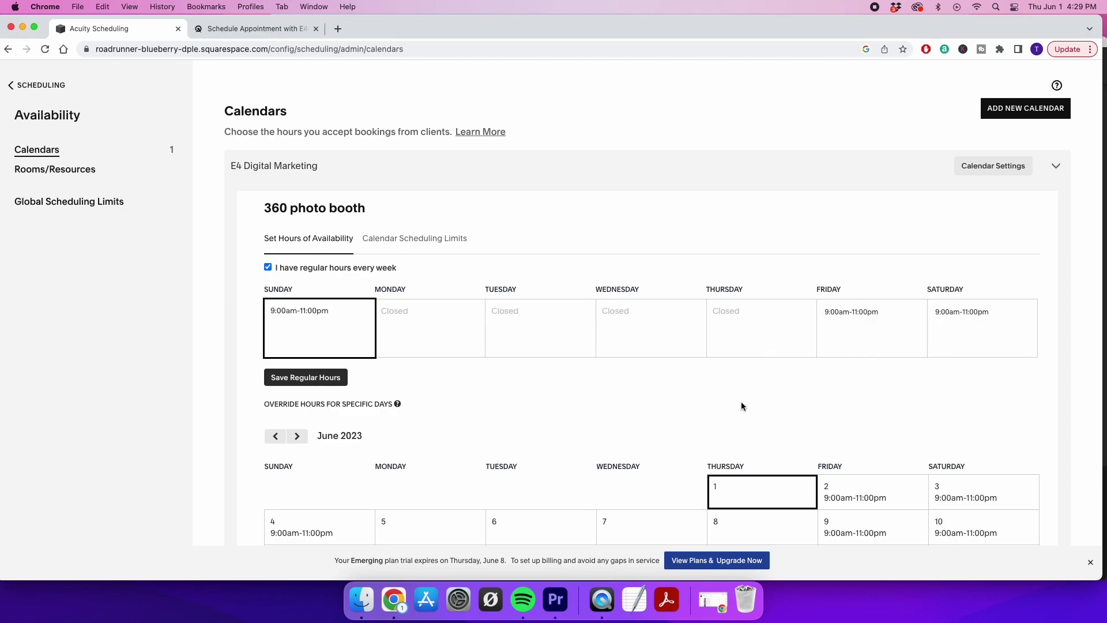
{"action": "scroll", "coordinate": [741, 403], "scroll_direction": "down", "scroll_amount": 2}
{"action": "scroll", "coordinate": [714, 362], "scroll_direction": "down", "scroll_amount": 4}
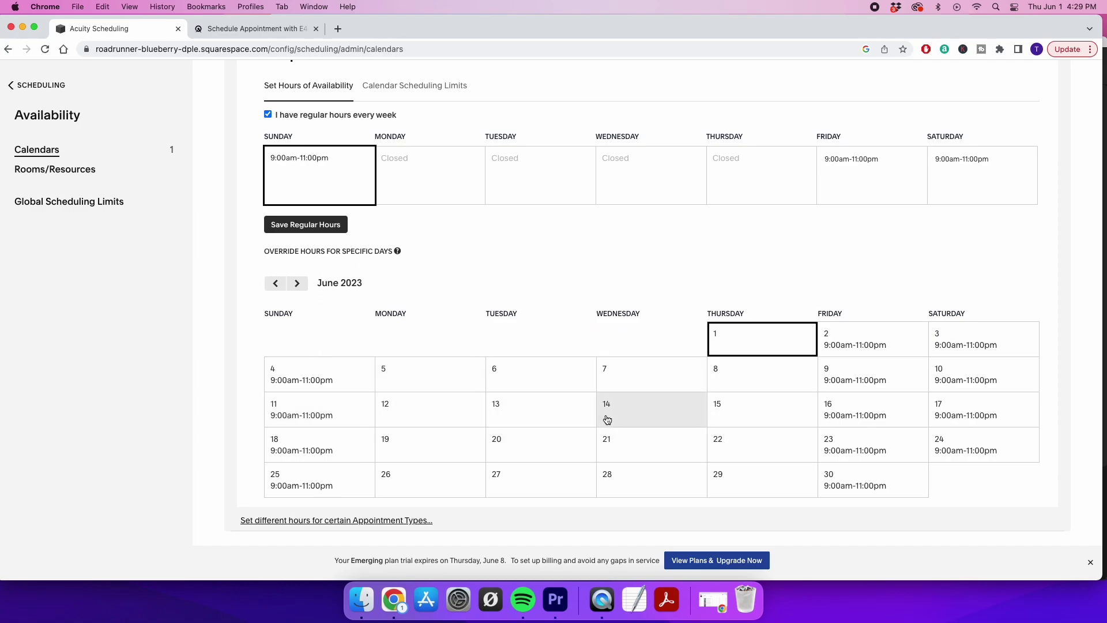
{"action": "left_click", "coordinate": [634, 414]}
{"action": "left_click", "coordinate": [595, 302]}
{"action": "type", "text": "9:00am-1:00pm"}
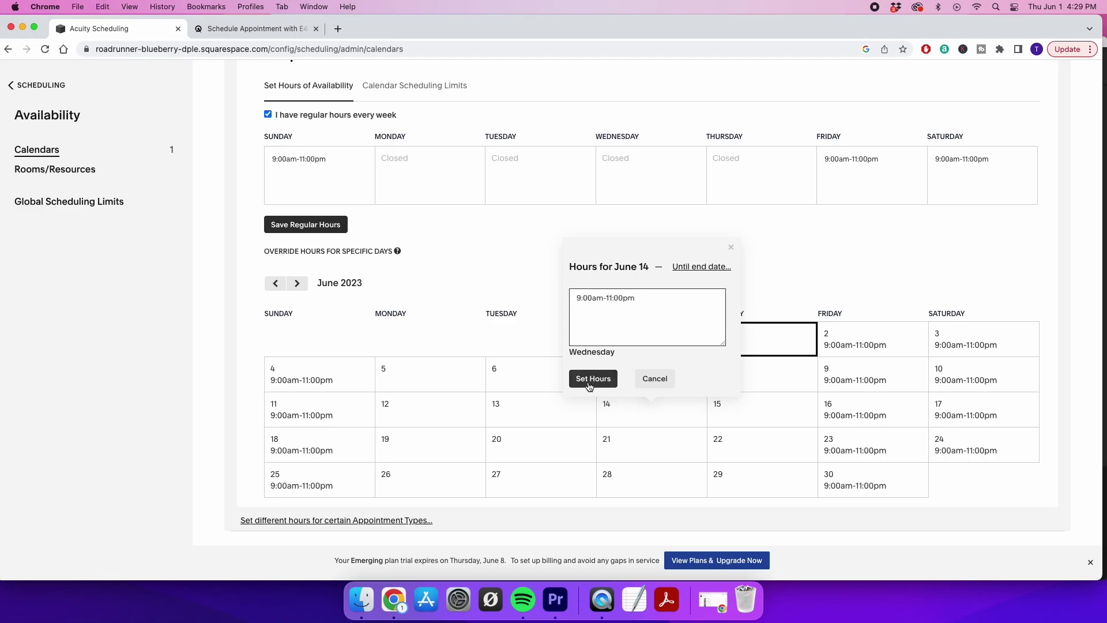
{"action": "left_click", "coordinate": [591, 379]}
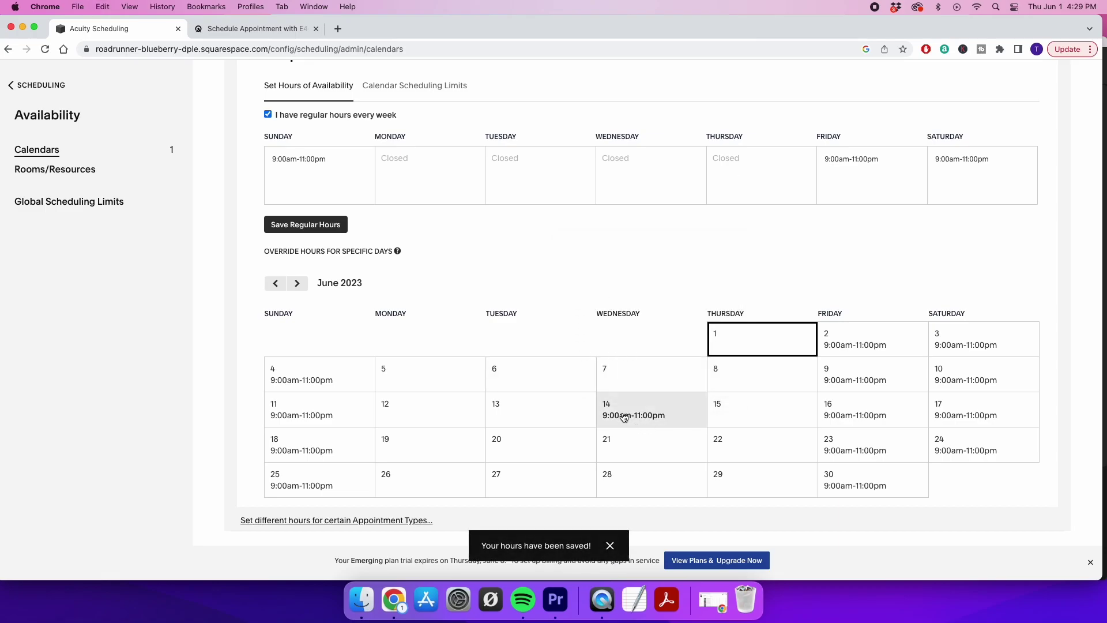
{"action": "left_click", "coordinate": [291, 227]}
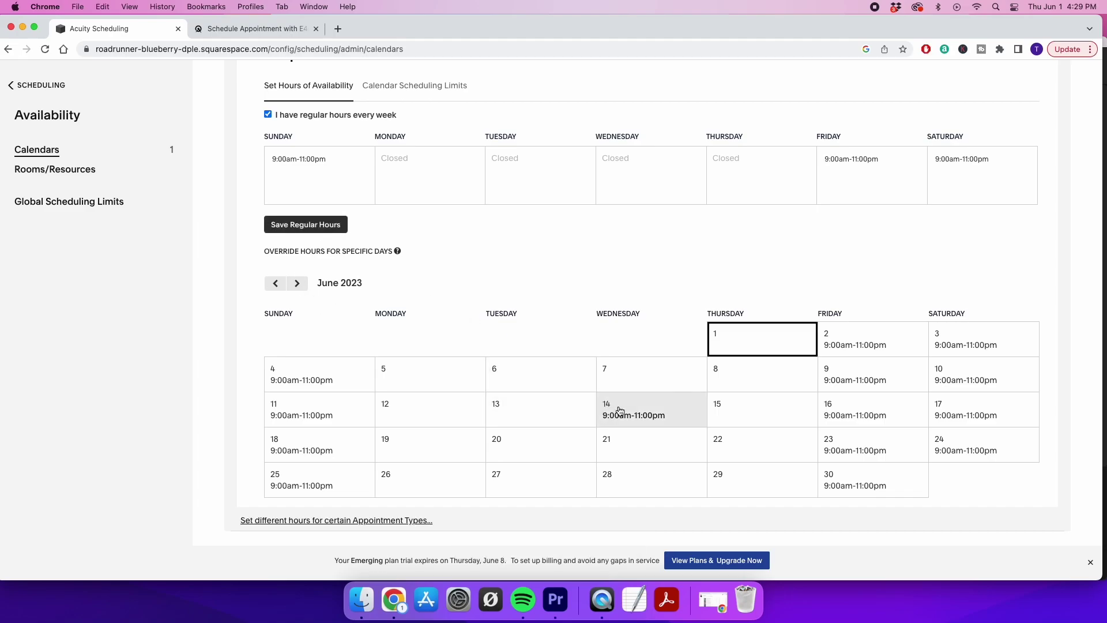
{"action": "left_click", "coordinate": [27, 85]}
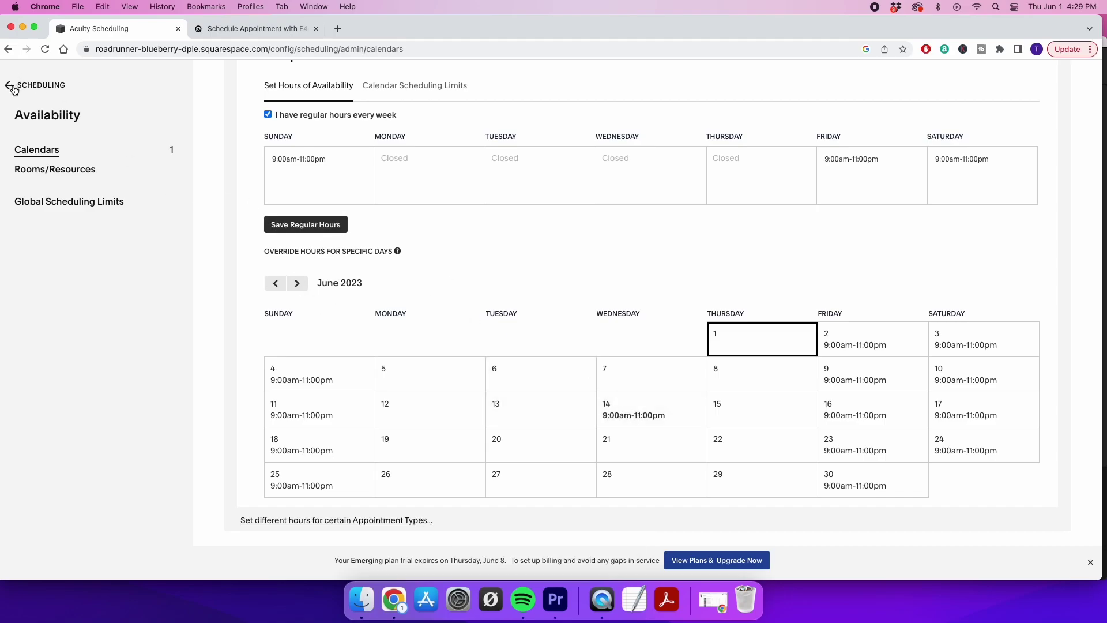
{"action": "scroll", "coordinate": [78, 439], "scroll_direction": "down", "scroll_amount": 3}
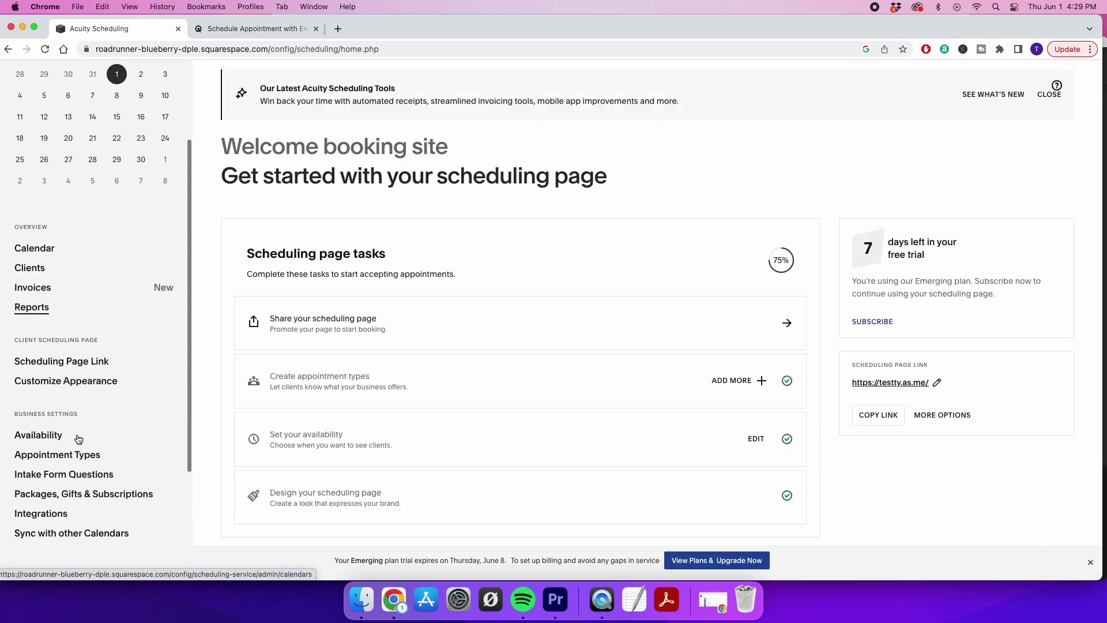
{"action": "left_click", "coordinate": [54, 454]}
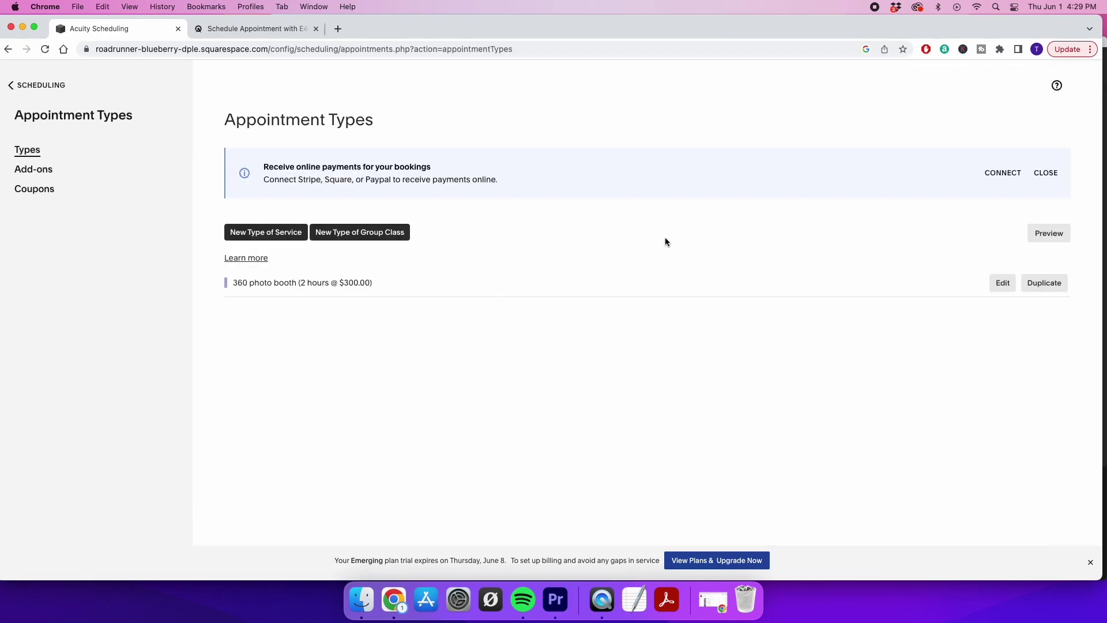
{"action": "left_click", "coordinate": [1048, 233]}
{"action": "scroll", "coordinate": [669, 404], "scroll_direction": "down", "scroll_amount": 2}
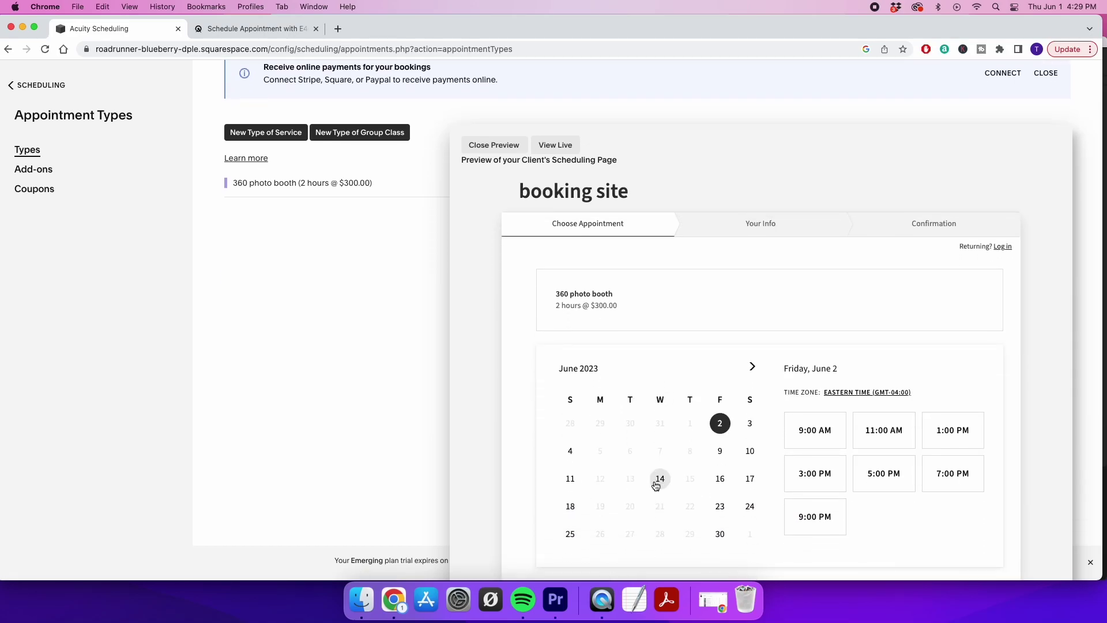
{"action": "left_click", "coordinate": [660, 482]}
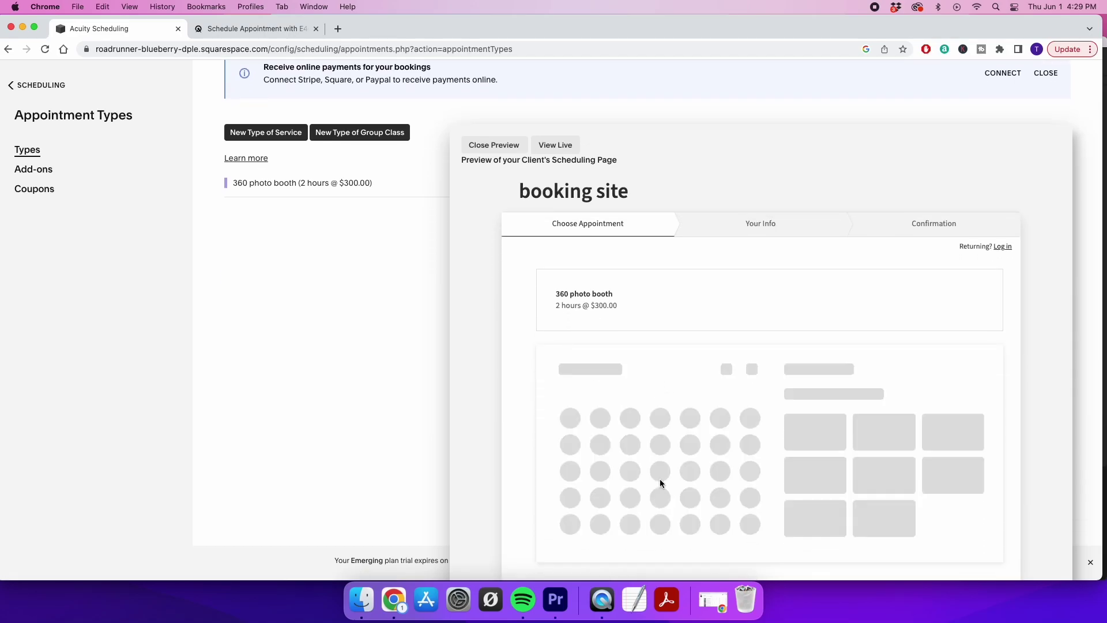
{"action": "left_click", "coordinate": [480, 149]}
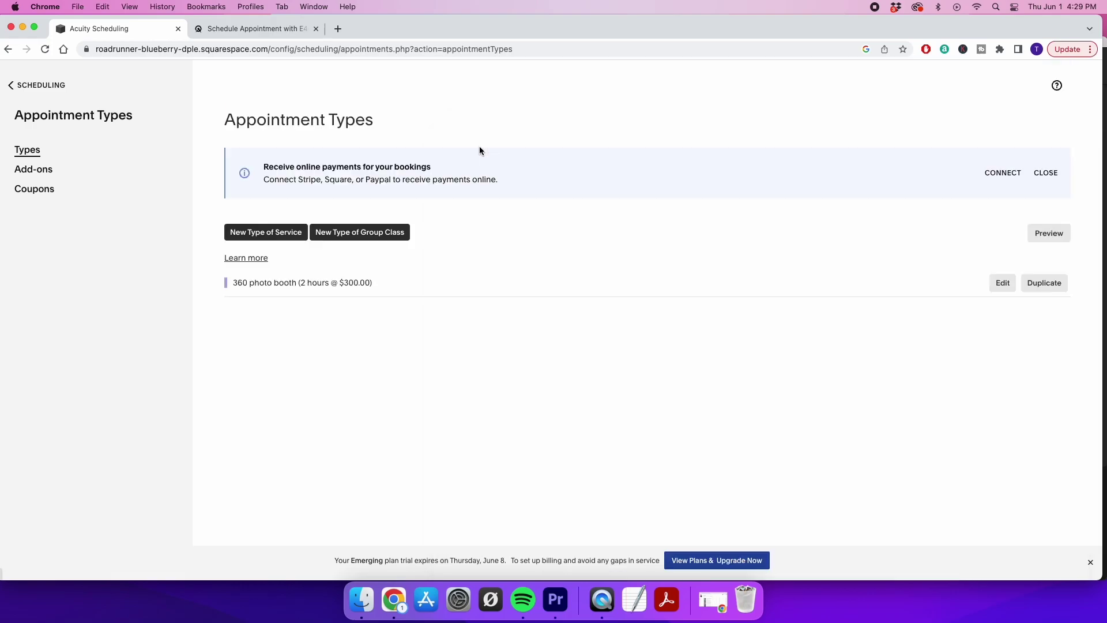
{"action": "left_click", "coordinate": [10, 85]}
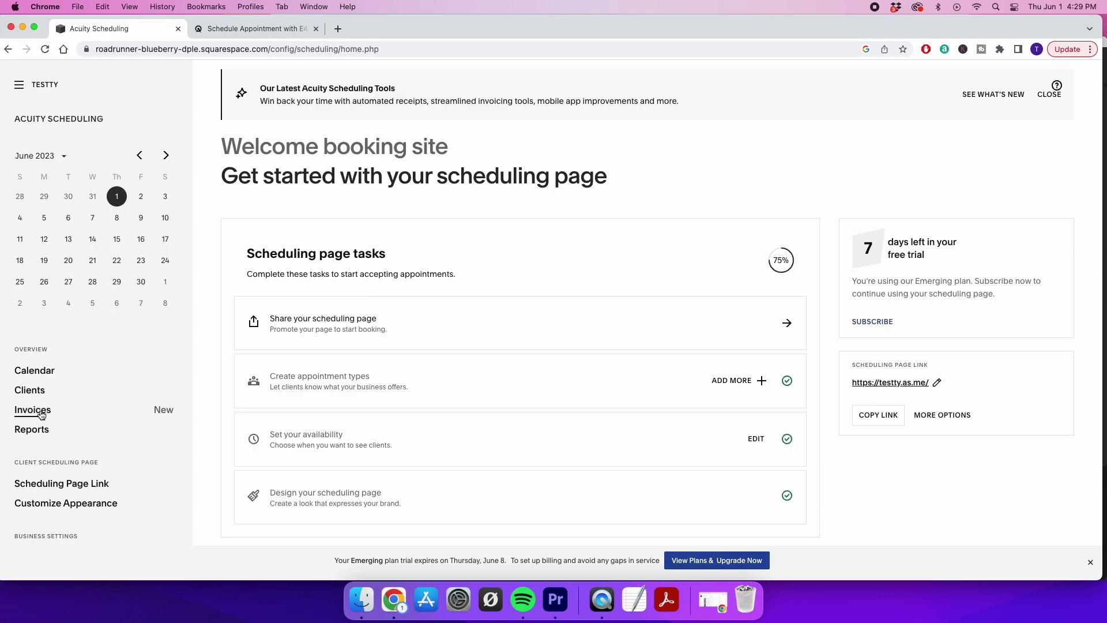
{"action": "scroll", "coordinate": [46, 456], "scroll_direction": "down", "scroll_amount": 3}
Set June 16's override hours to 0 so the day is Closed
{"action": "left_click", "coordinate": [43, 448]}
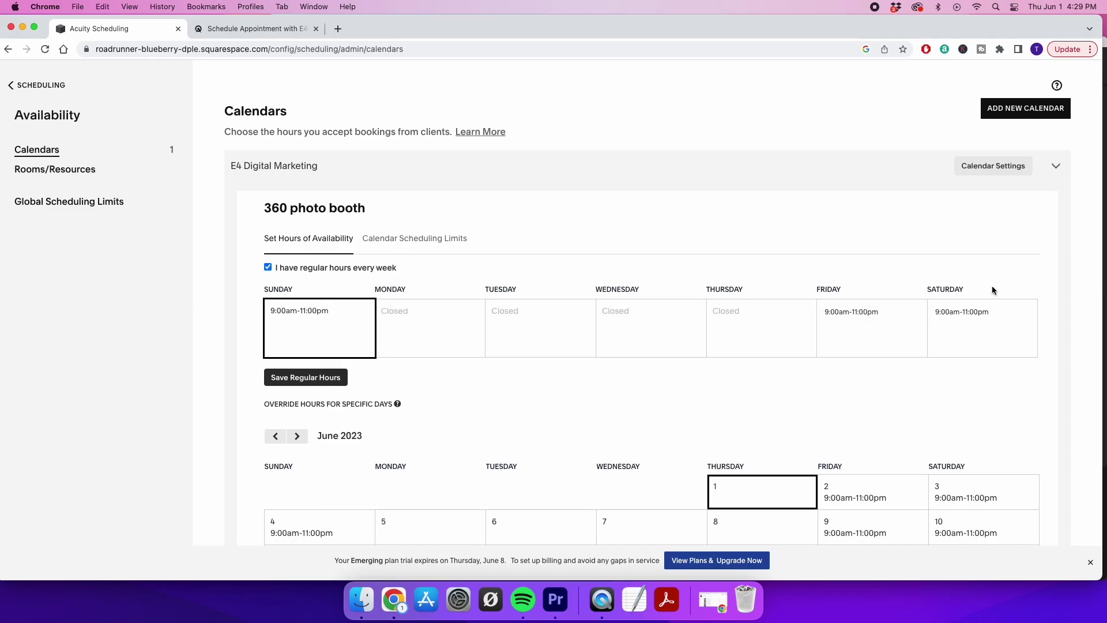
{"action": "scroll", "coordinate": [755, 375], "scroll_direction": "down", "scroll_amount": 5}
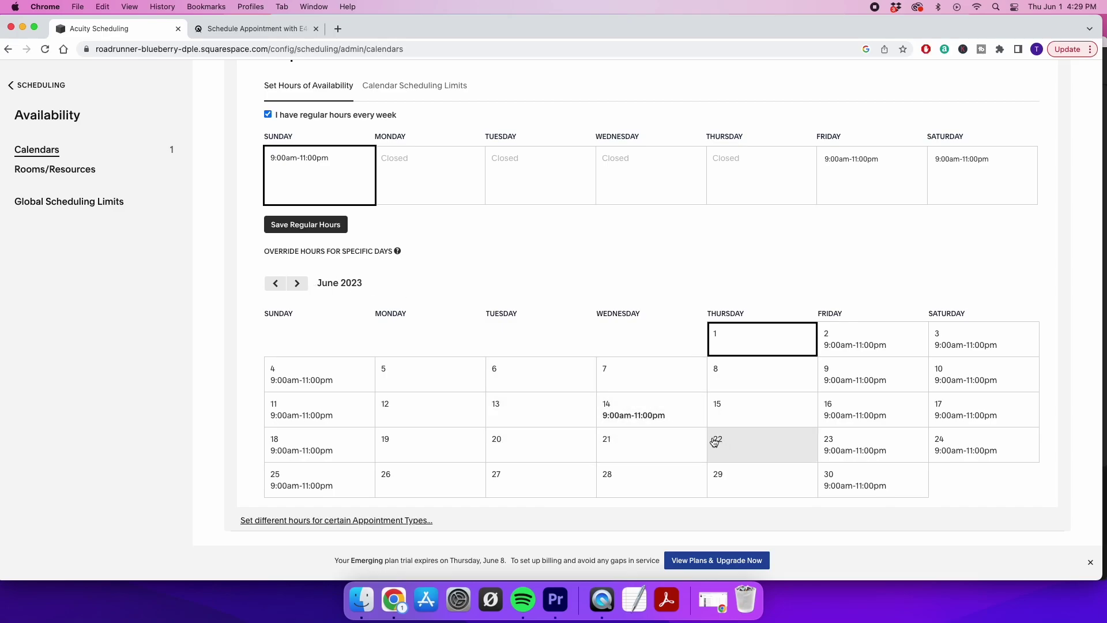
{"action": "double_click", "coordinate": [859, 415]}
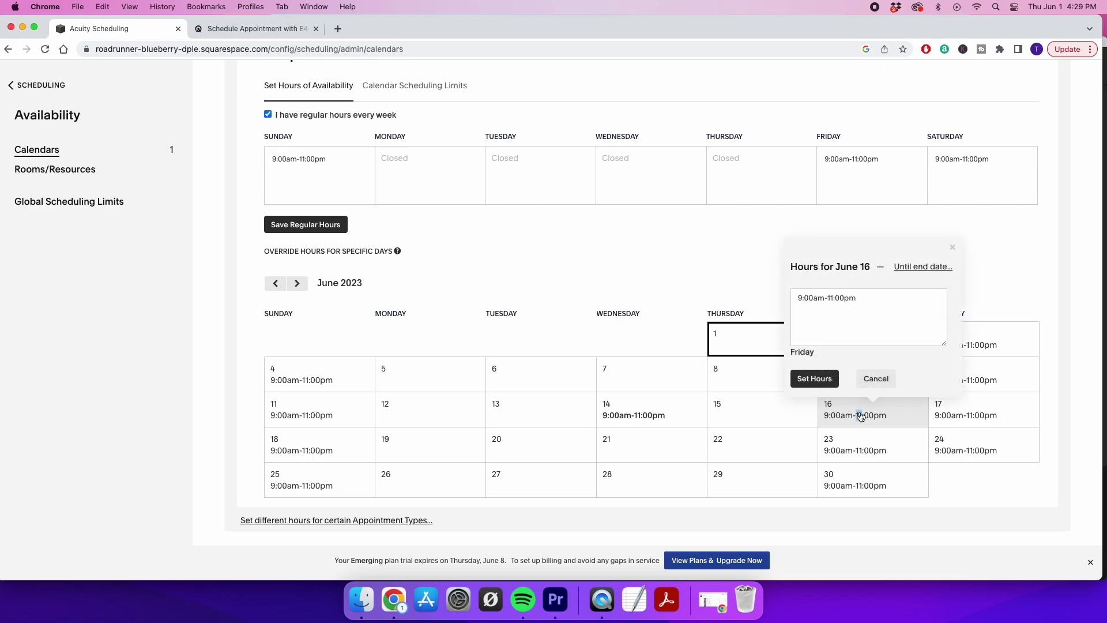
{"action": "type", "text": "0"}
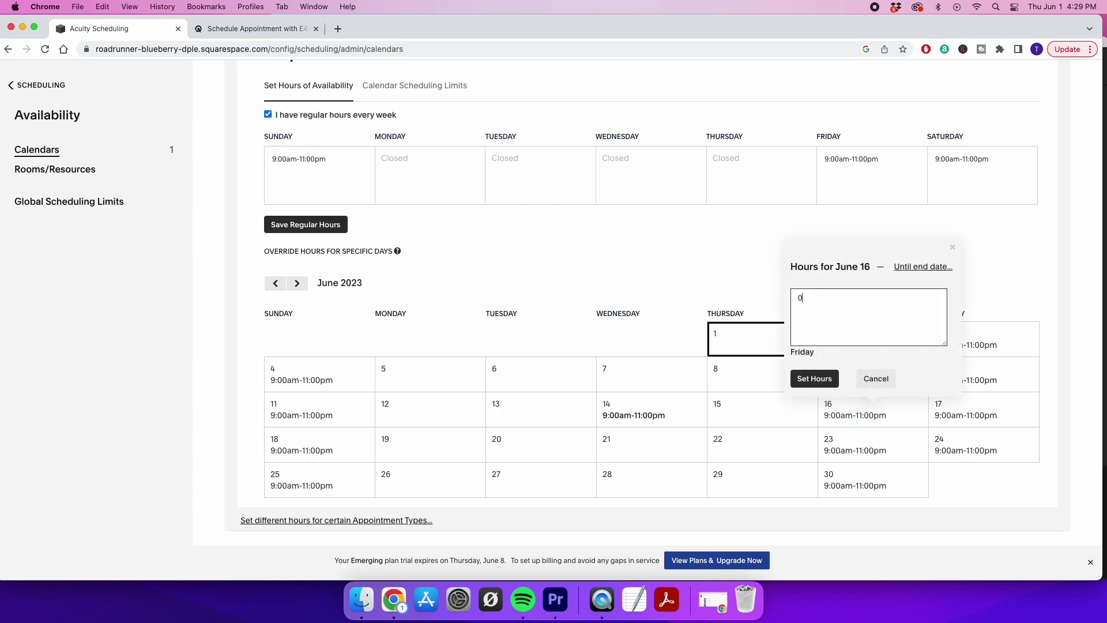
{"action": "left_click", "coordinate": [812, 376]}
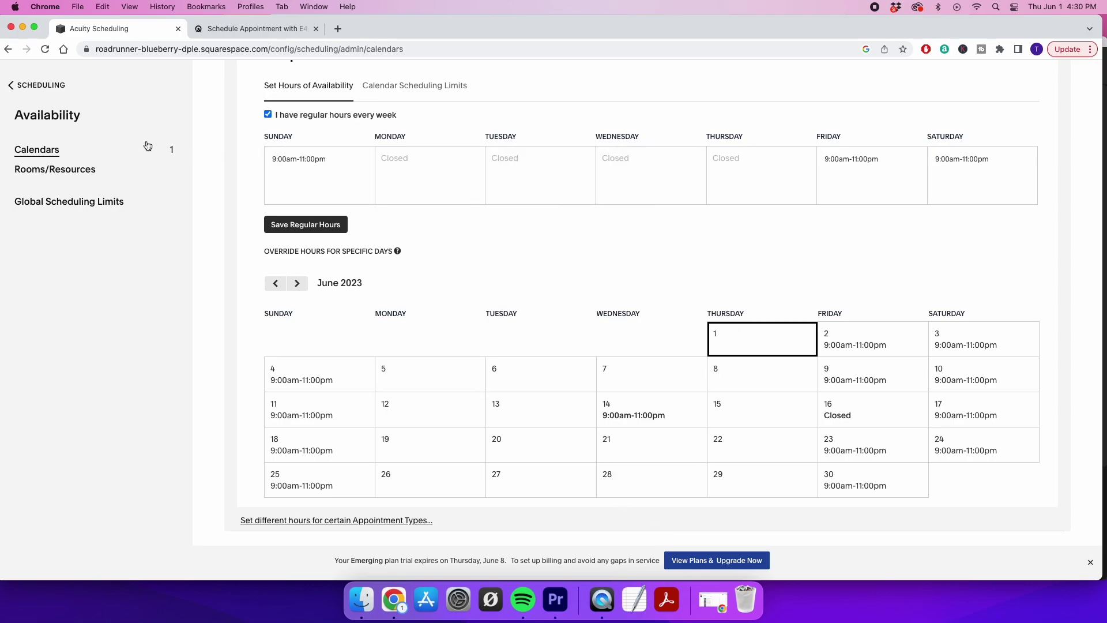
{"action": "left_click", "coordinate": [11, 86]}
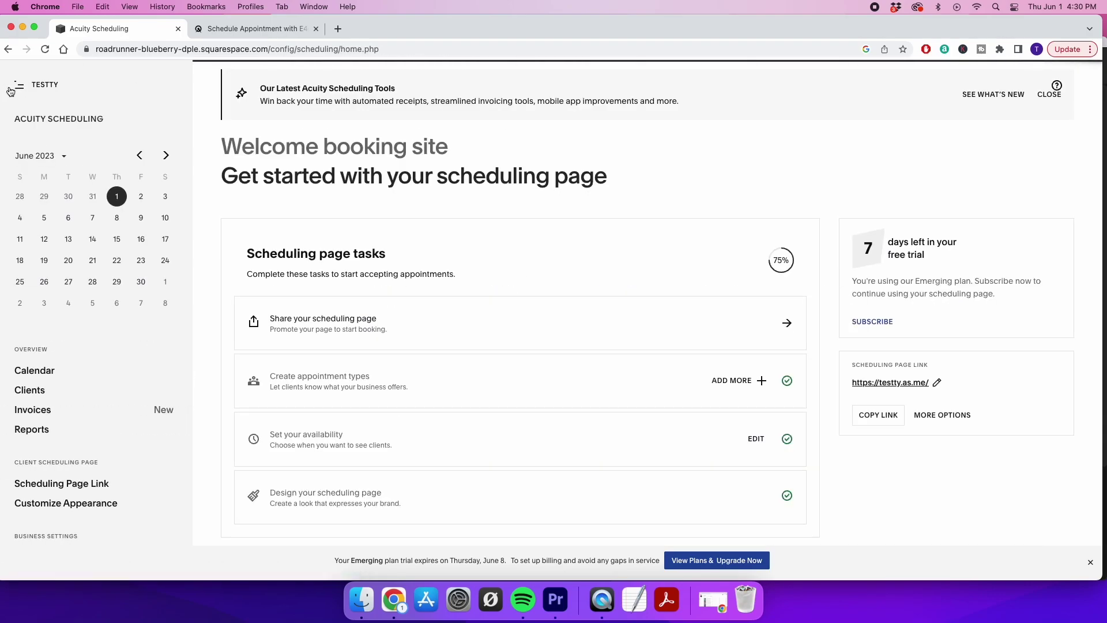
Add a new service type 'thonre chAIR white and silver single seater' with price 150
{"action": "scroll", "coordinate": [95, 366], "scroll_direction": "down", "scroll_amount": 8}
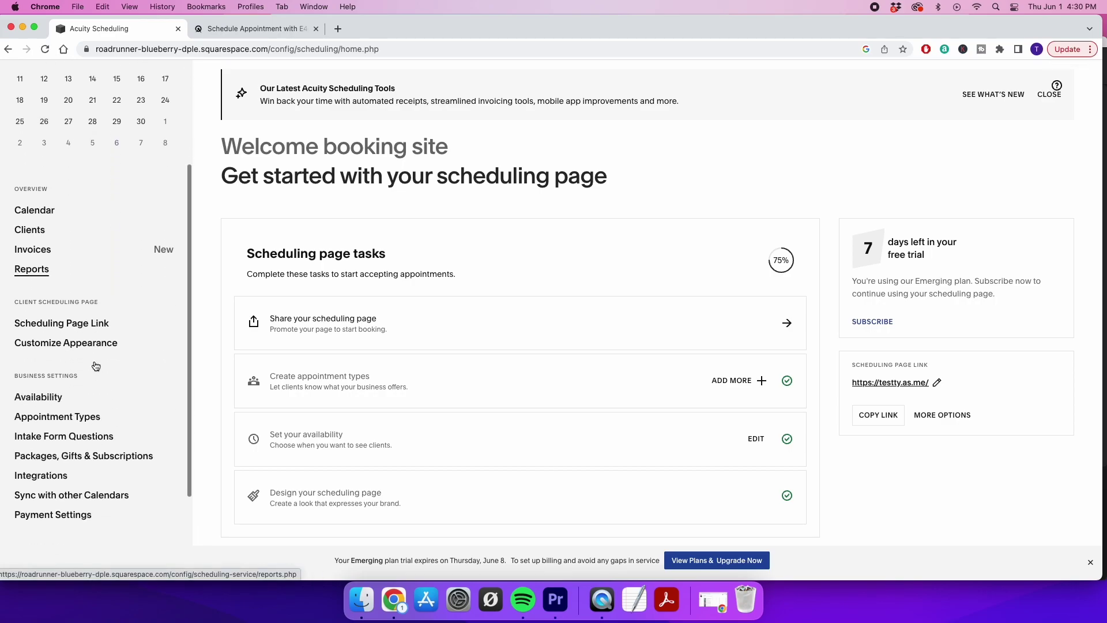
{"action": "left_click", "coordinate": [70, 359]}
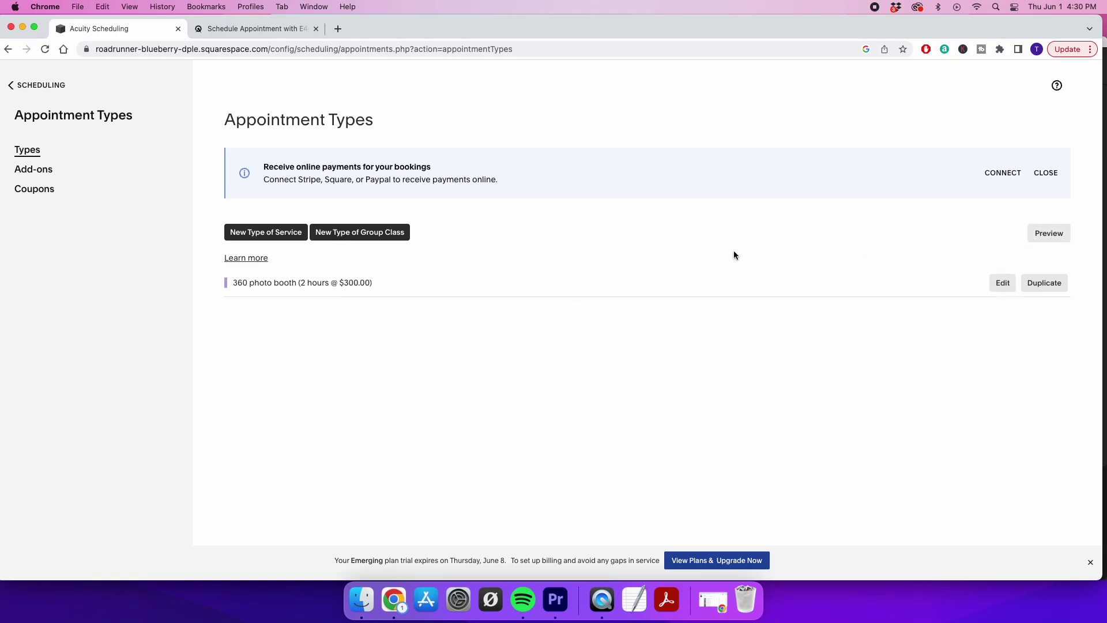
{"action": "left_click", "coordinate": [241, 231]}
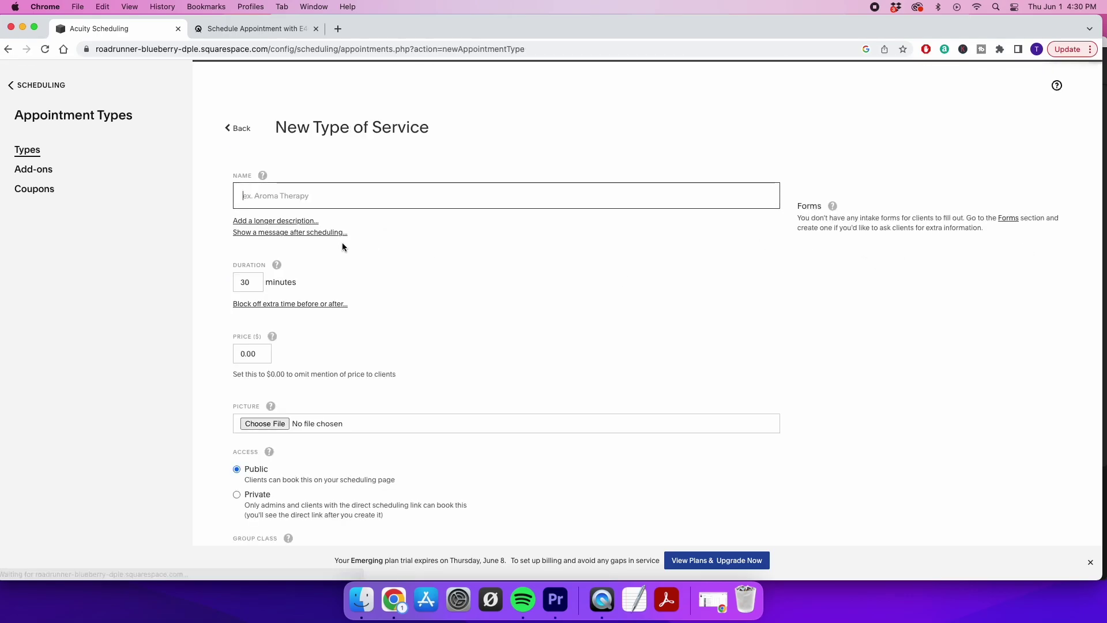
{"action": "left_click", "coordinate": [315, 196]}
{"action": "type", "text": "thonre chAIR"}
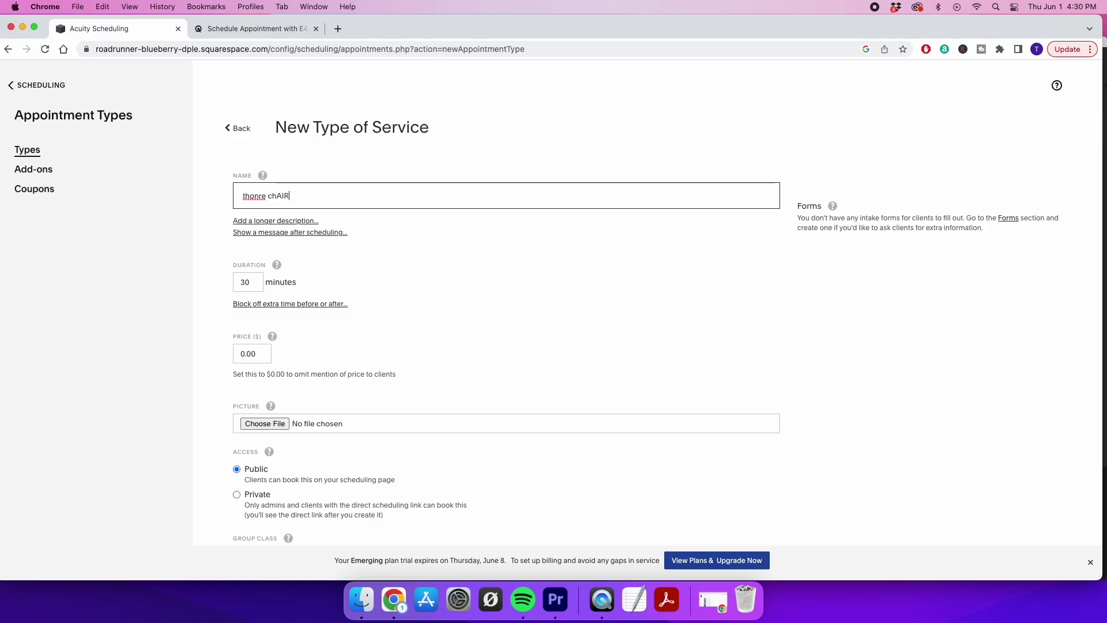
{"action": "left_click", "coordinate": [246, 354]}
{"action": "type", "text": "150"}
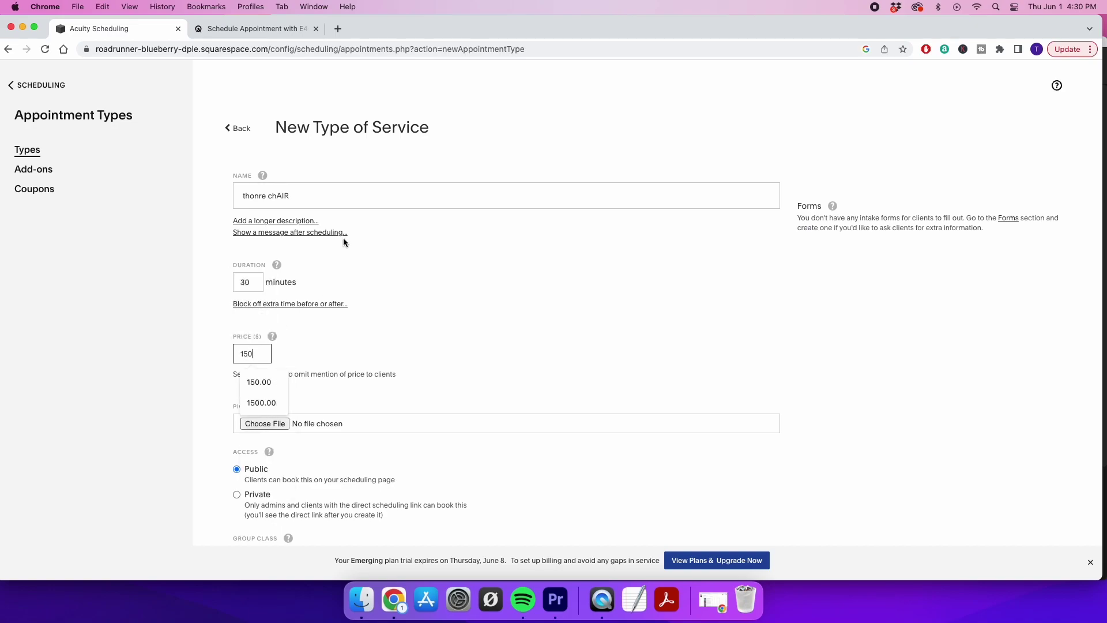
{"action": "left_click", "coordinate": [346, 197]}
{"action": "type", "text": "white and silver single seater"}
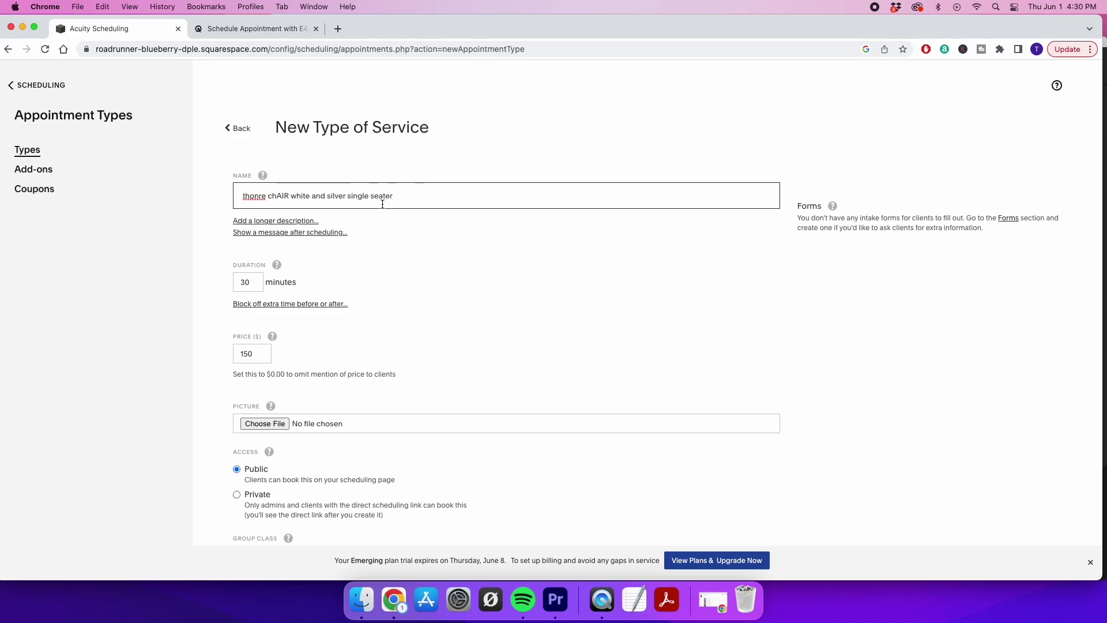
{"action": "scroll", "coordinate": [317, 346], "scroll_direction": "down", "scroll_amount": 2}
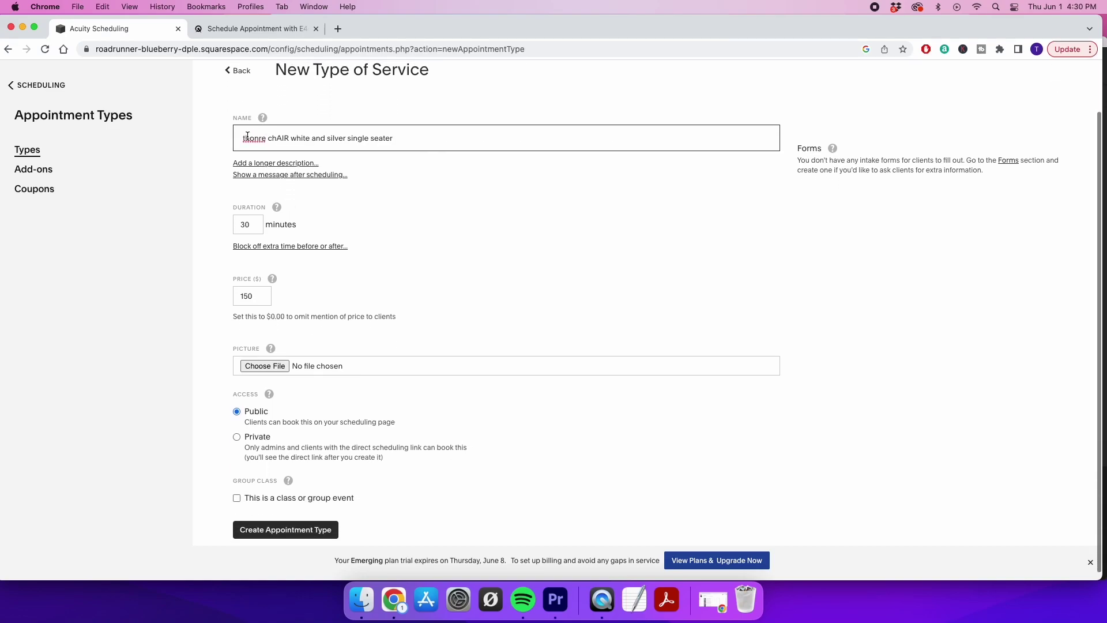
{"action": "scroll", "coordinate": [361, 340], "scroll_direction": "down", "scroll_amount": 1}
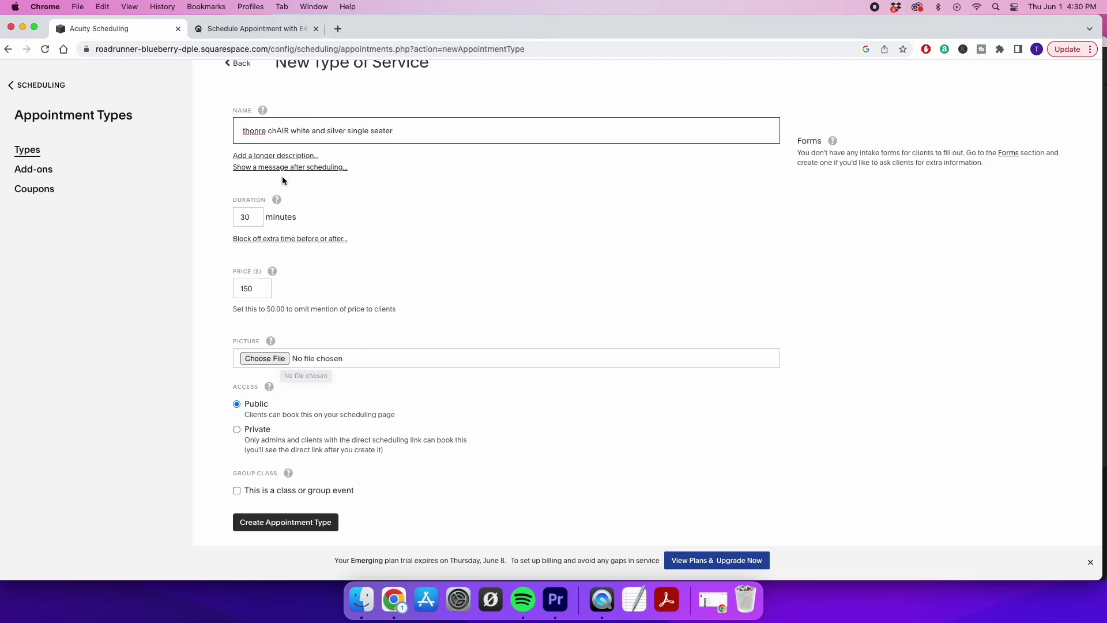
On the live booking page, open Throne Chair and scroll through its $150 and $300 chair rentals
{"action": "left_click", "coordinate": [247, 29]}
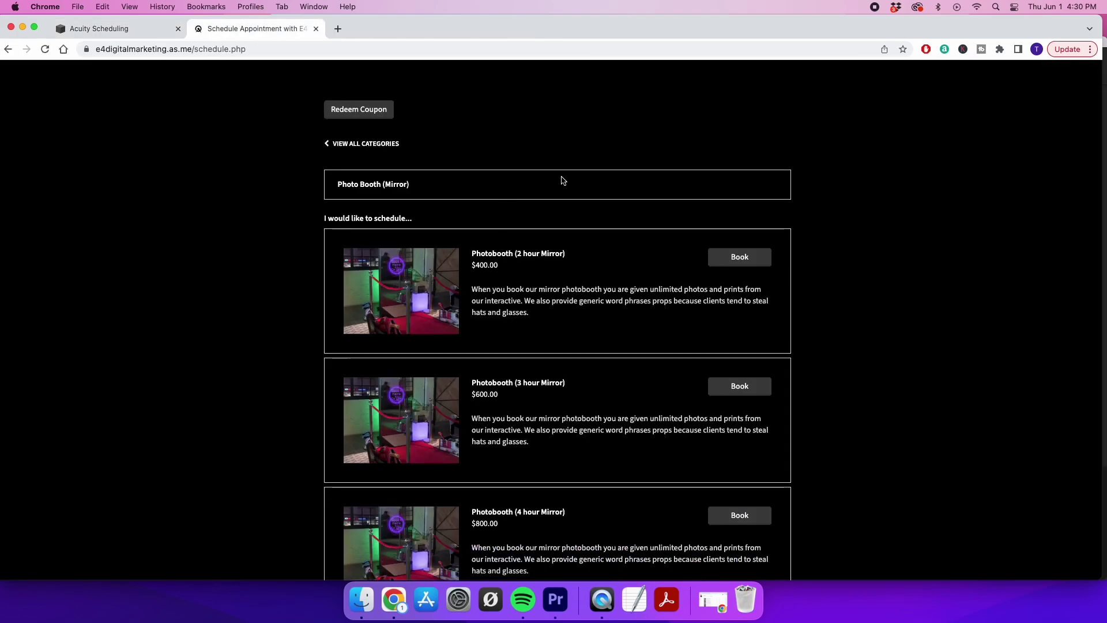
{"action": "left_click", "coordinate": [346, 145]}
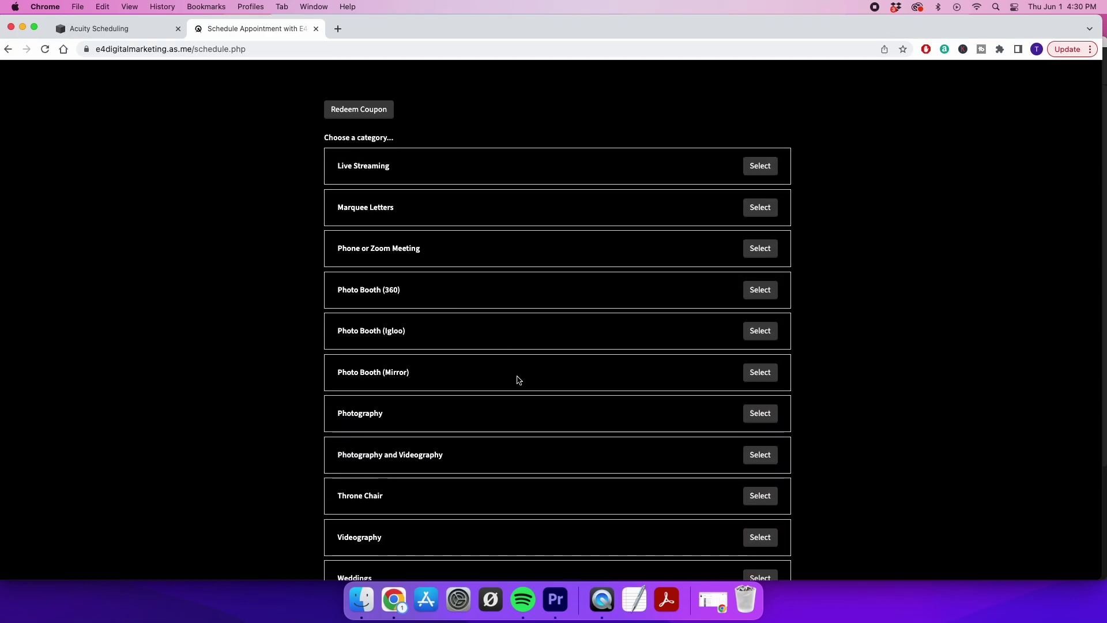
{"action": "scroll", "coordinate": [518, 379], "scroll_direction": "down", "scroll_amount": 3}
{"action": "left_click", "coordinate": [755, 390]}
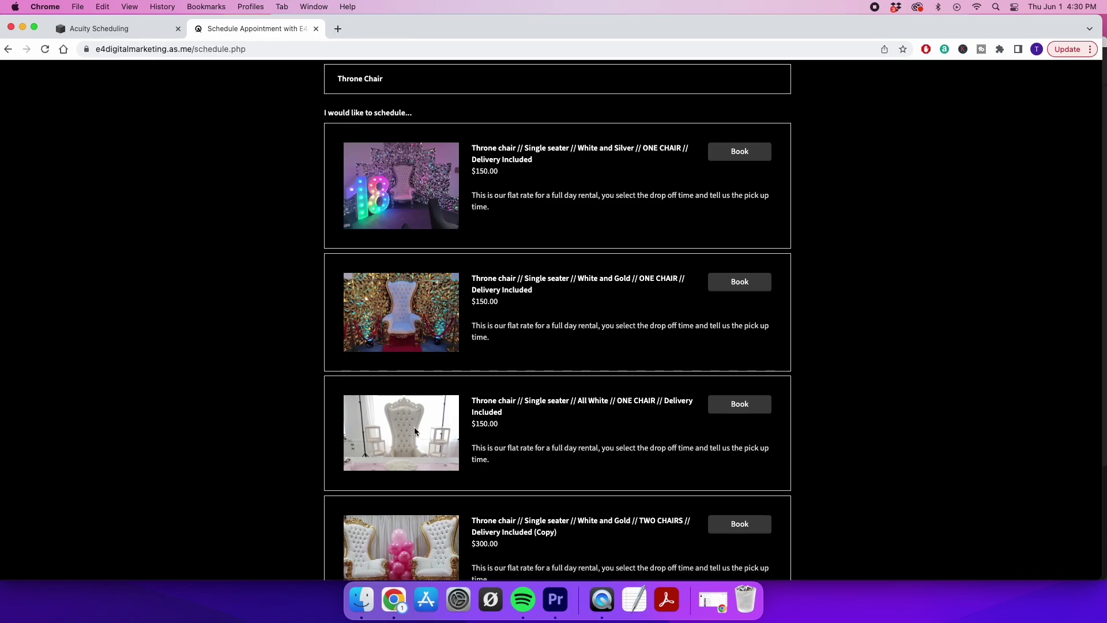
{"action": "scroll", "coordinate": [414, 428], "scroll_direction": "down", "scroll_amount": 5}
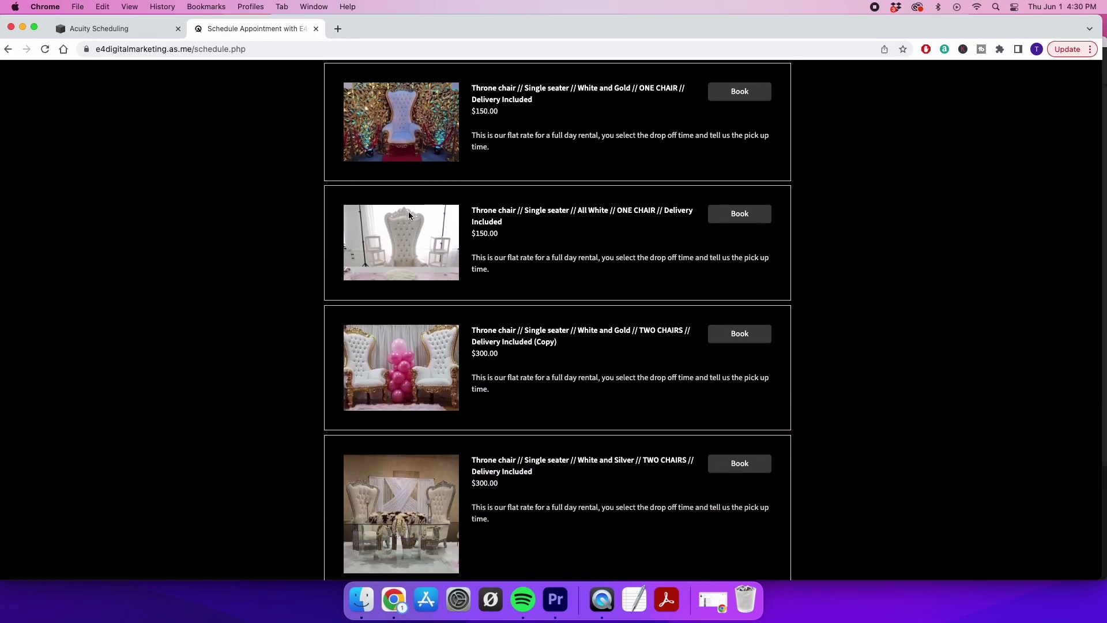
{"action": "scroll", "coordinate": [383, 388], "scroll_direction": "down", "scroll_amount": 1}
{"action": "scroll", "coordinate": [381, 388], "scroll_direction": "down", "scroll_amount": 5}
{"action": "scroll", "coordinate": [382, 388], "scroll_direction": "up", "scroll_amount": 7}
{"action": "scroll", "coordinate": [383, 380], "scroll_direction": "up", "scroll_amount": 3}
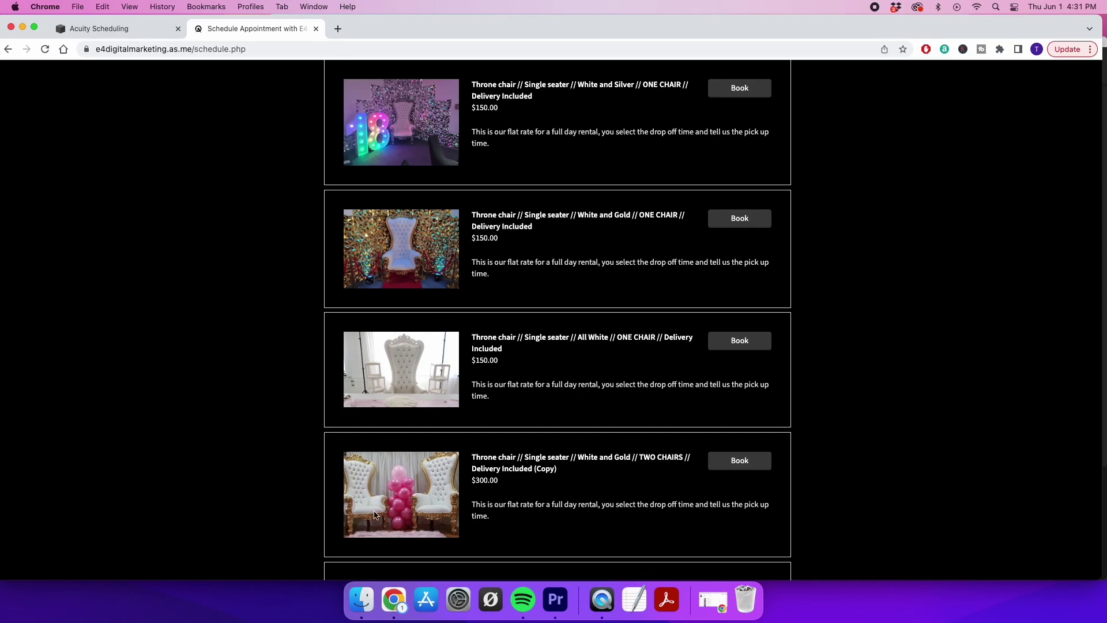
{"action": "scroll", "coordinate": [406, 495], "scroll_direction": "down", "scroll_amount": 4}
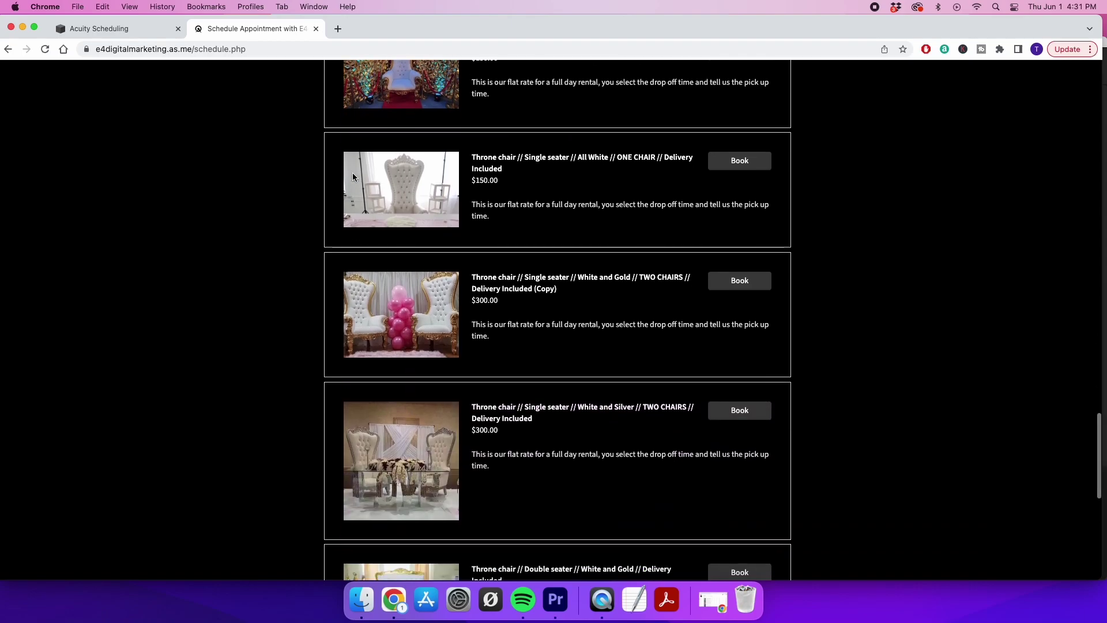
{"action": "scroll", "coordinate": [353, 176], "scroll_direction": "up", "scroll_amount": 3}
{"action": "scroll", "coordinate": [389, 209], "scroll_direction": "down", "scroll_amount": 5}
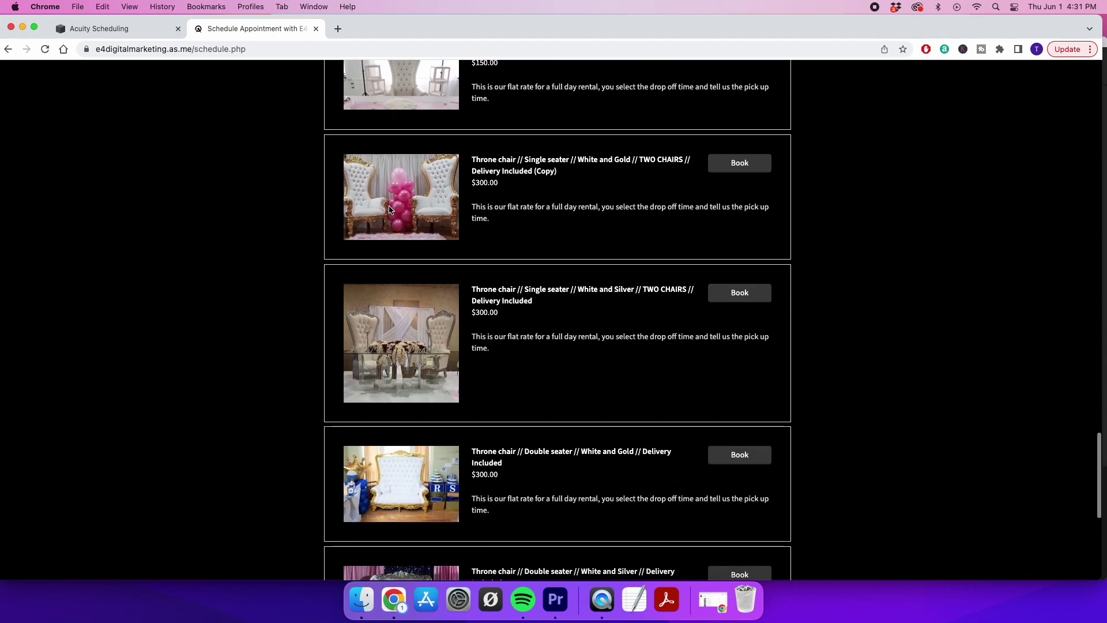
{"action": "scroll", "coordinate": [390, 209], "scroll_direction": "down", "scroll_amount": 3}
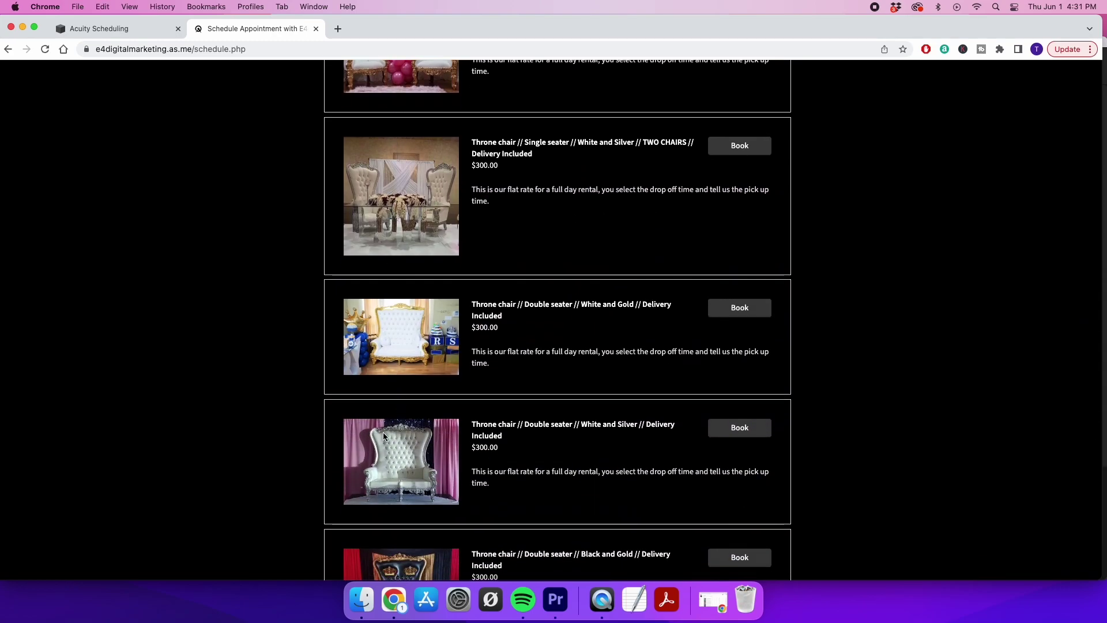
{"action": "scroll", "coordinate": [385, 439], "scroll_direction": "down", "scroll_amount": 2}
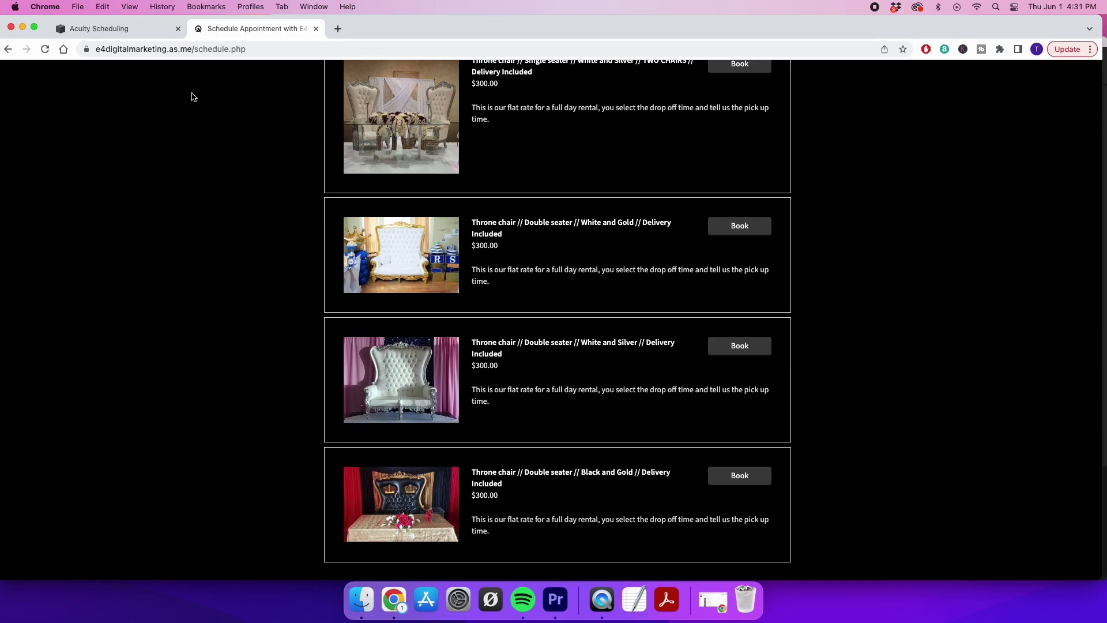
Set 30 minutes of blocked-off time before each single seater throne chair appointment
{"action": "left_click", "coordinate": [117, 32]}
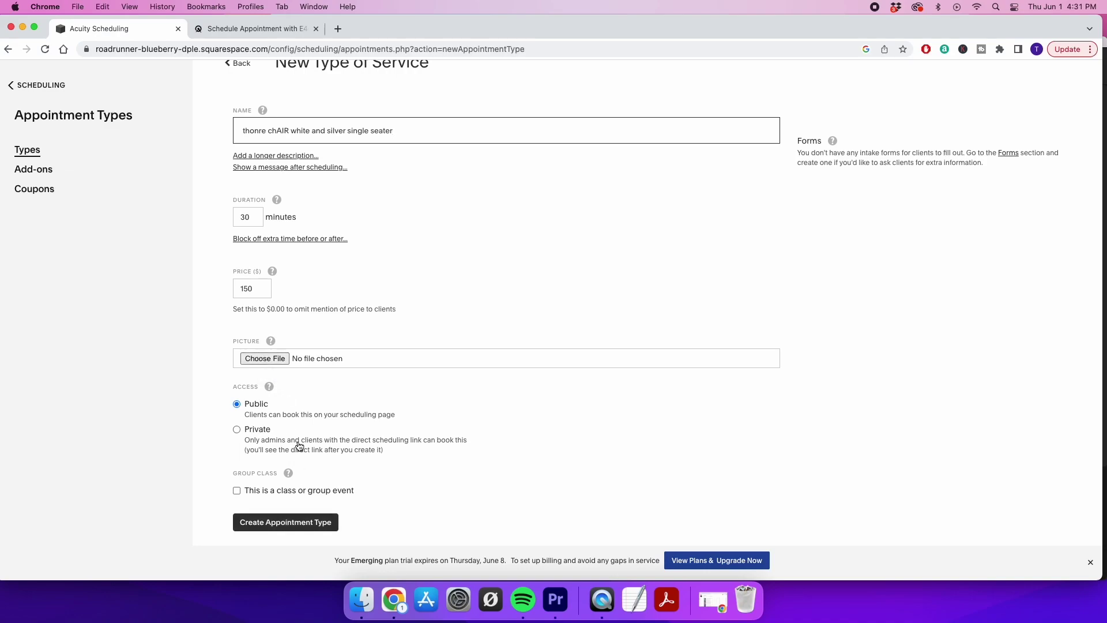
{"action": "scroll", "coordinate": [286, 316], "scroll_direction": "up", "scroll_amount": 2}
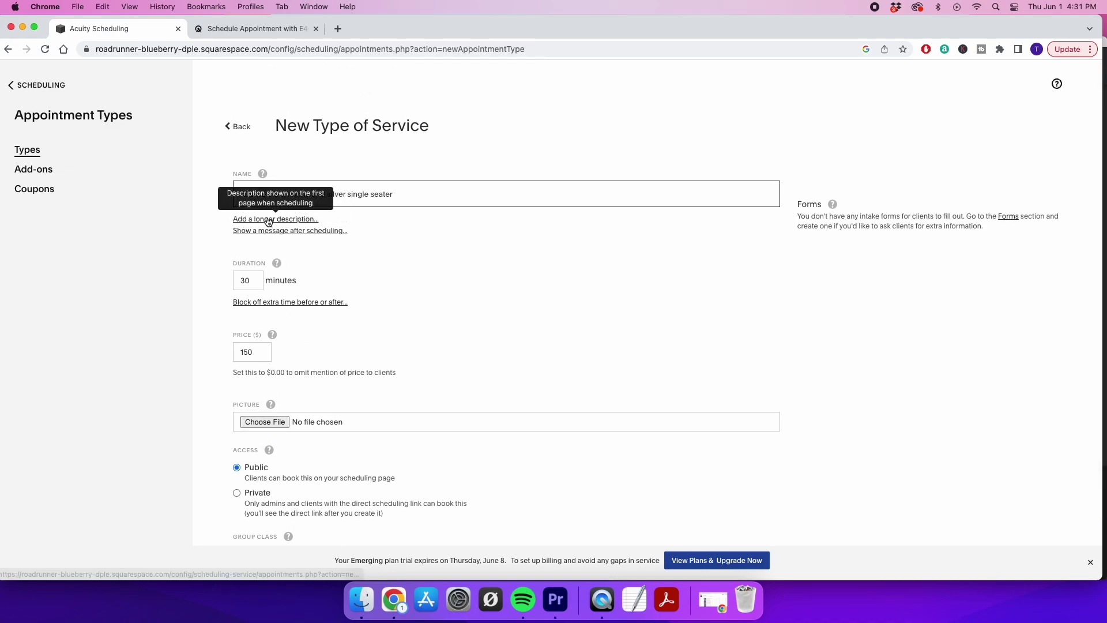
{"action": "left_click", "coordinate": [258, 302]}
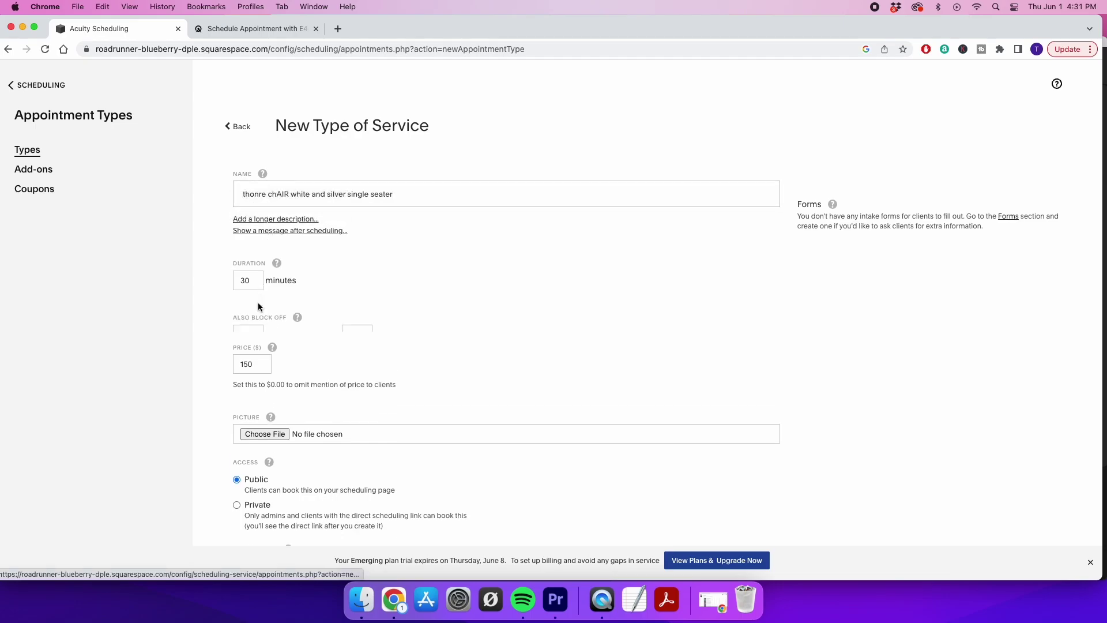
{"action": "left_click", "coordinate": [250, 335]}
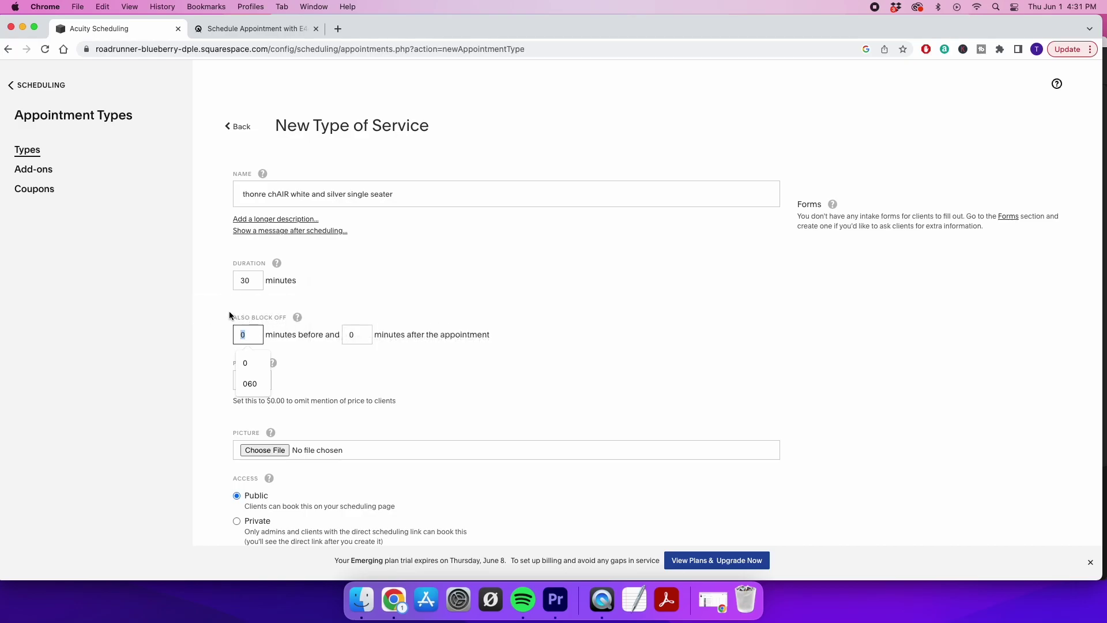
{"action": "type", "text": "30"}
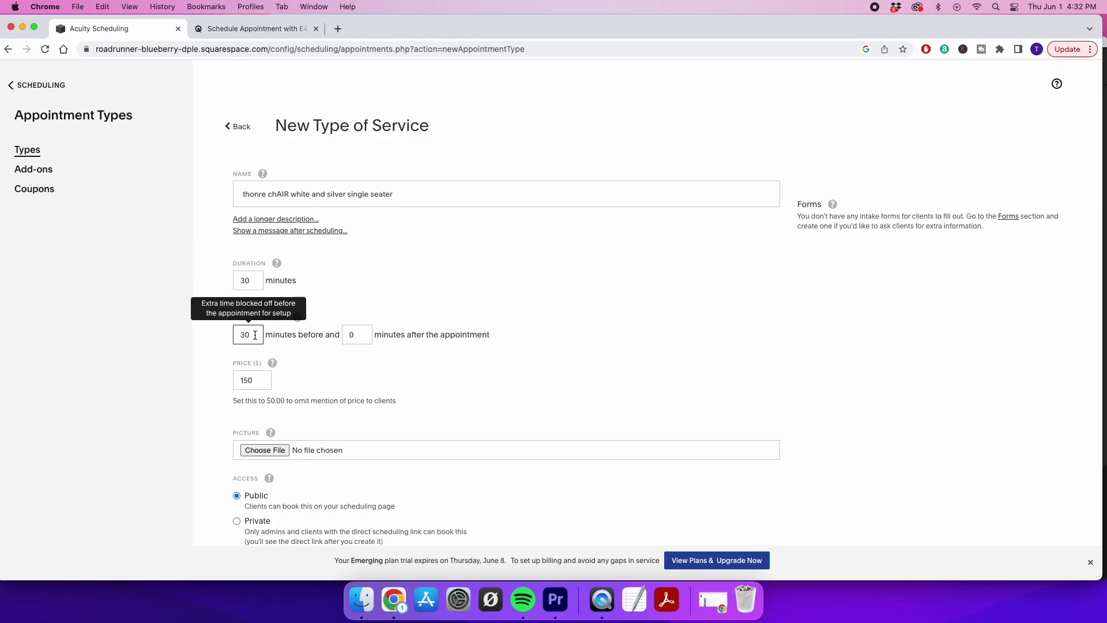
{"action": "left_click", "coordinate": [188, 349]}
{"action": "scroll", "coordinate": [250, 338], "scroll_direction": "down", "scroll_amount": 3}
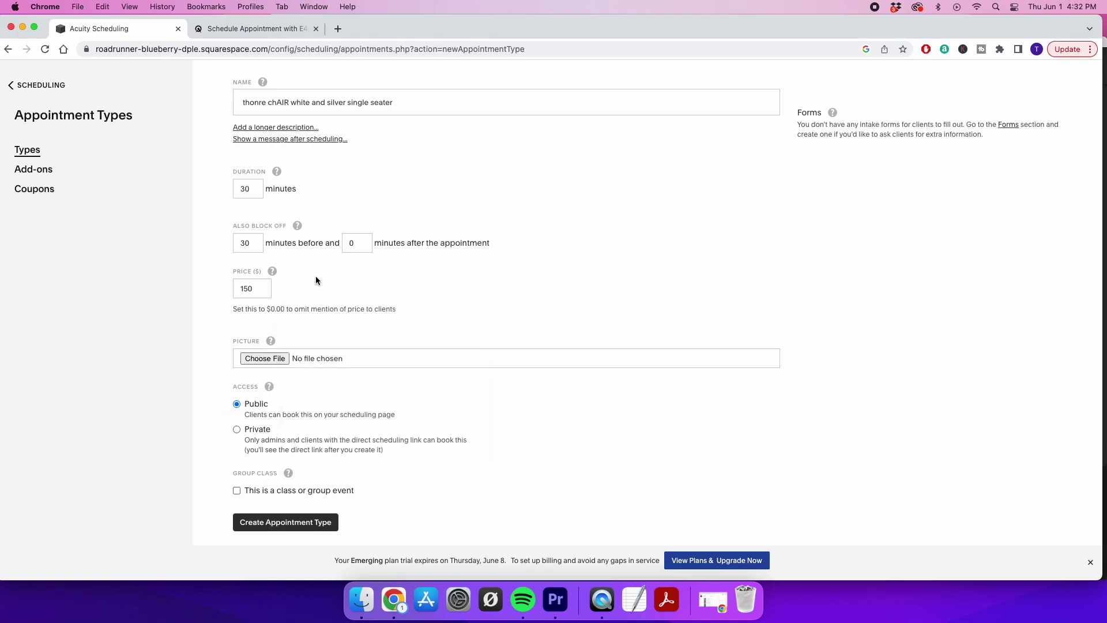
{"action": "scroll", "coordinate": [316, 280], "scroll_direction": "up", "scroll_amount": 3}
{"action": "scroll", "coordinate": [316, 280], "scroll_direction": "down", "scroll_amount": 3}
Create the throne chair appointment type and preview booking it in July 2023
{"action": "left_click", "coordinate": [262, 528]}
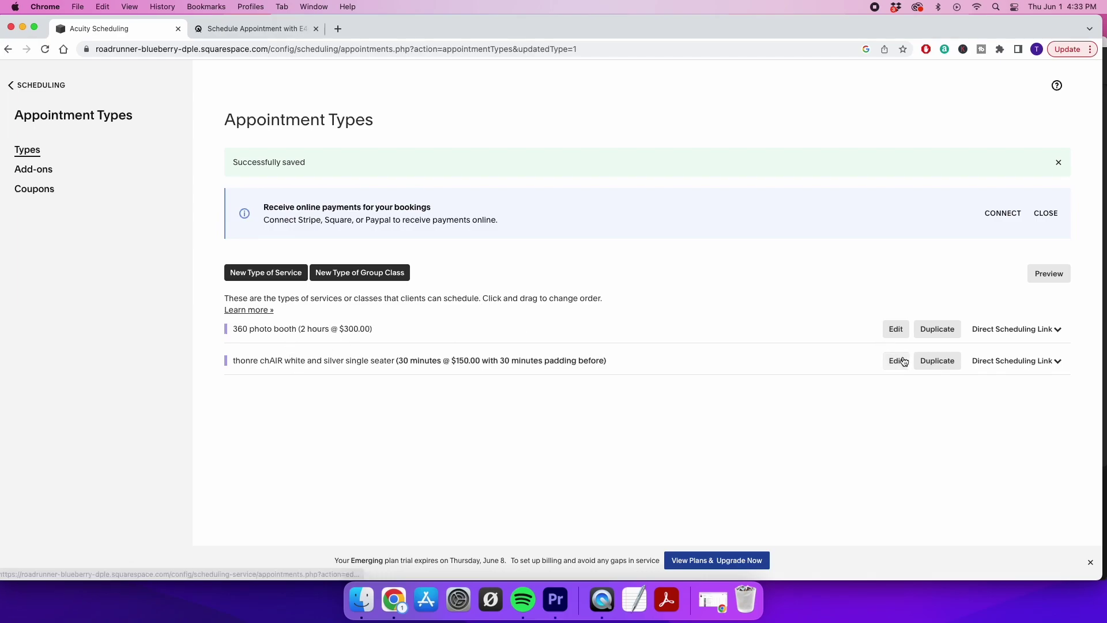
{"action": "left_click", "coordinate": [1049, 274]}
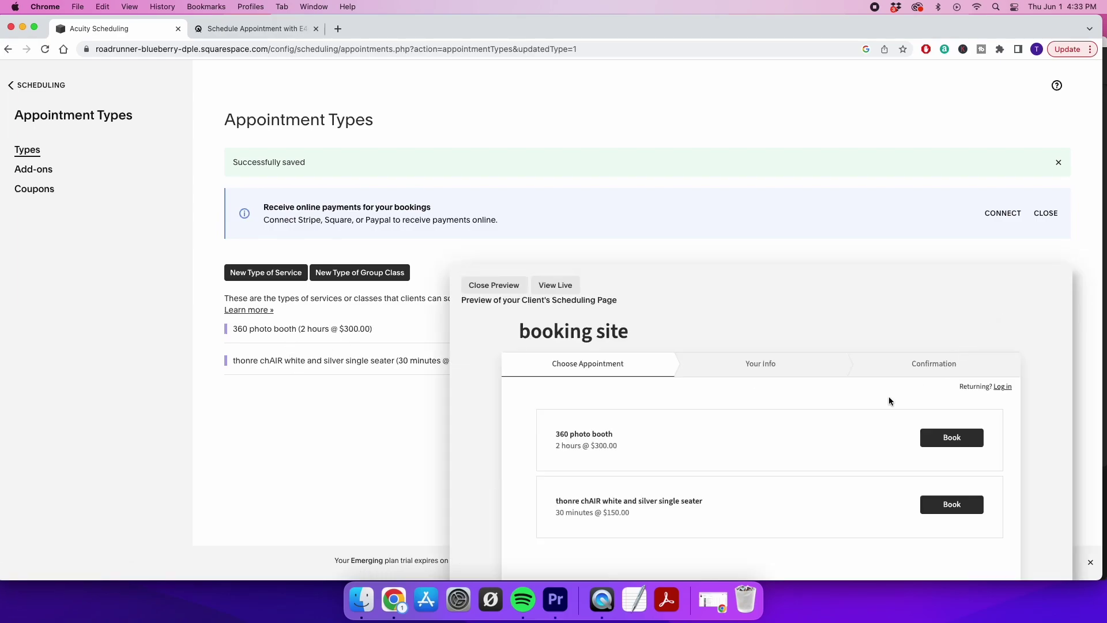
{"action": "scroll", "coordinate": [636, 463], "scroll_direction": "down", "scroll_amount": 3}
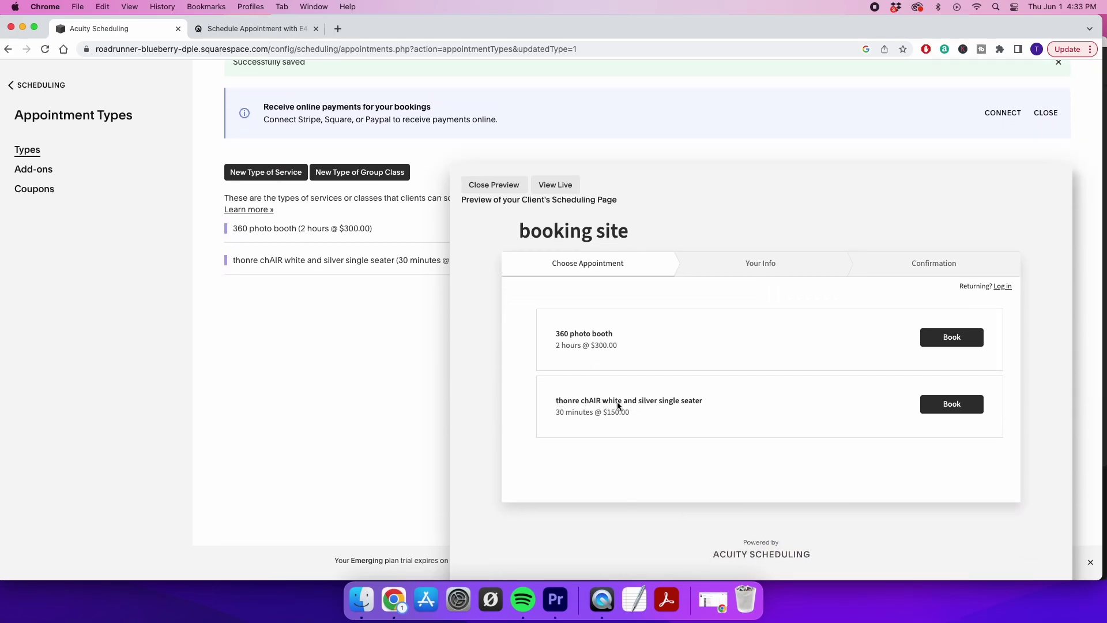
{"action": "left_click", "coordinate": [936, 405]}
{"action": "scroll", "coordinate": [645, 550], "scroll_direction": "down", "scroll_amount": 2}
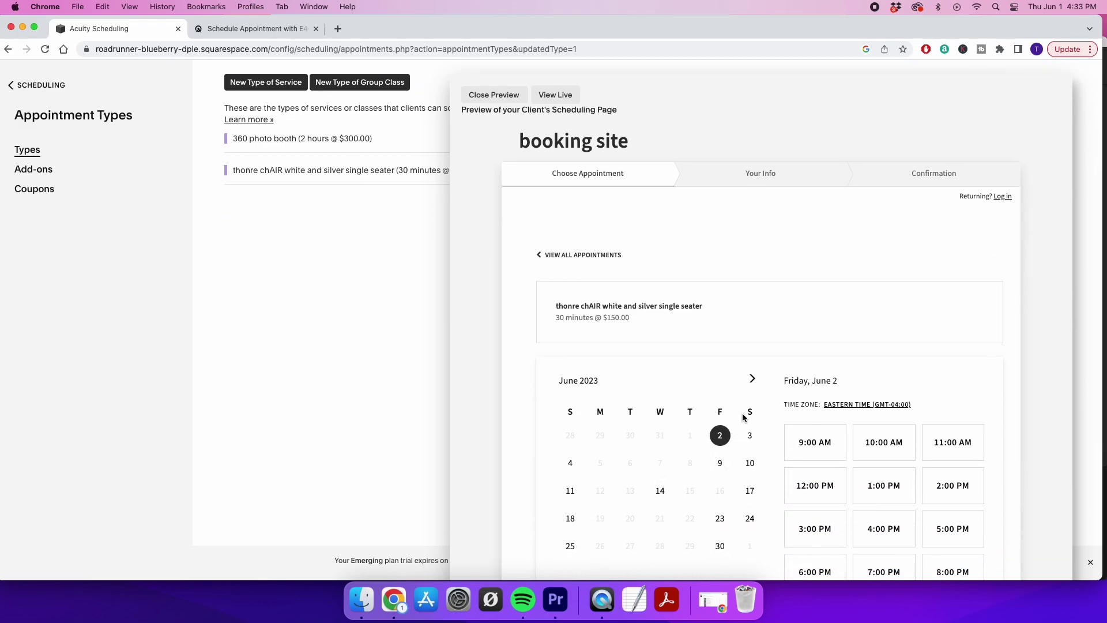
{"action": "left_click", "coordinate": [752, 378]}
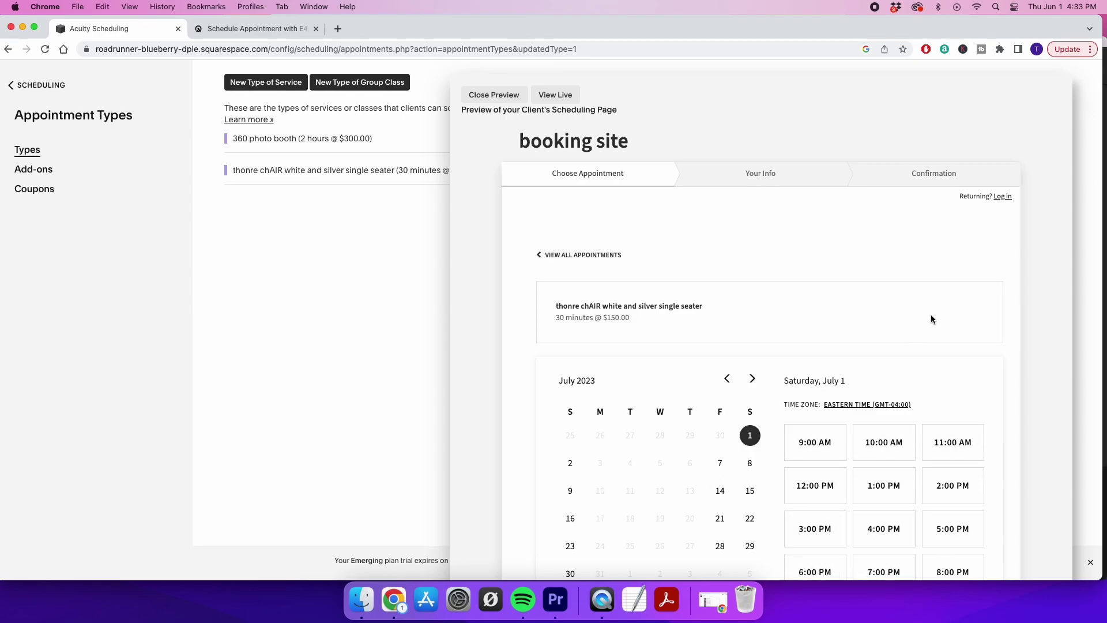
{"action": "left_click", "coordinate": [494, 94]}
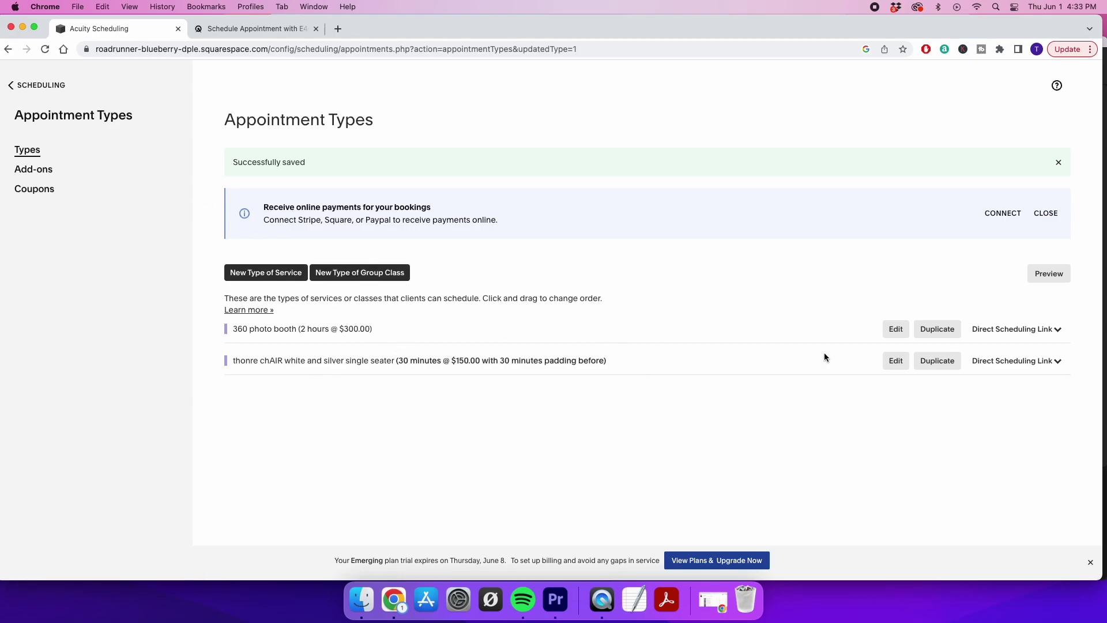
Duplicate the 360 photo booth service and change the copy to 60 minutes and $150
{"action": "left_click", "coordinate": [930, 328]}
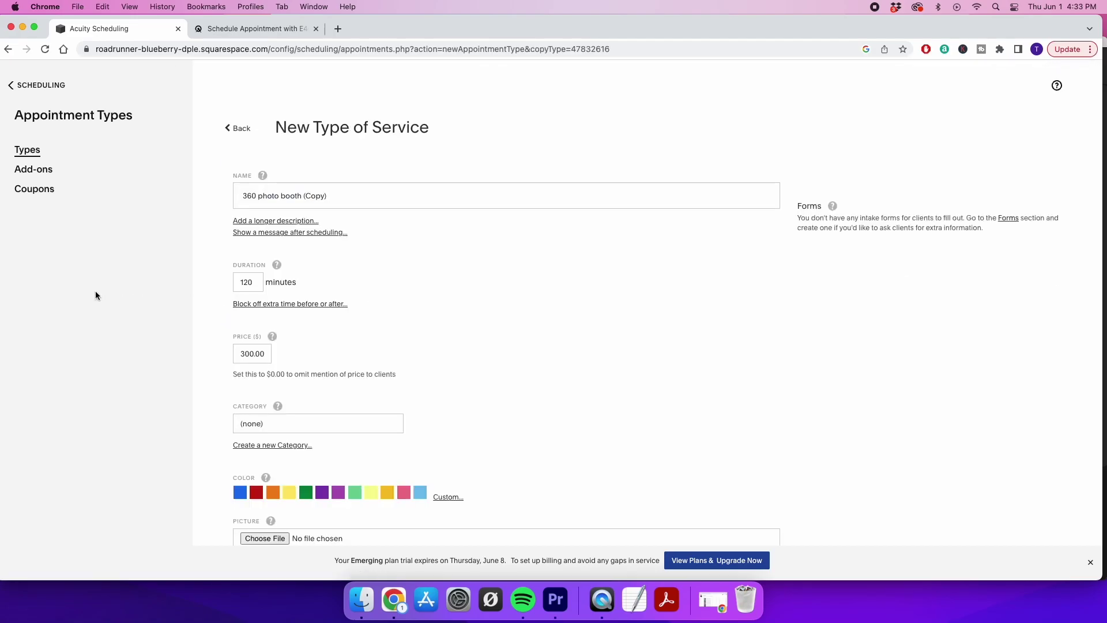
{"action": "double_click", "coordinate": [245, 284]}
{"action": "type", "text": "60"}
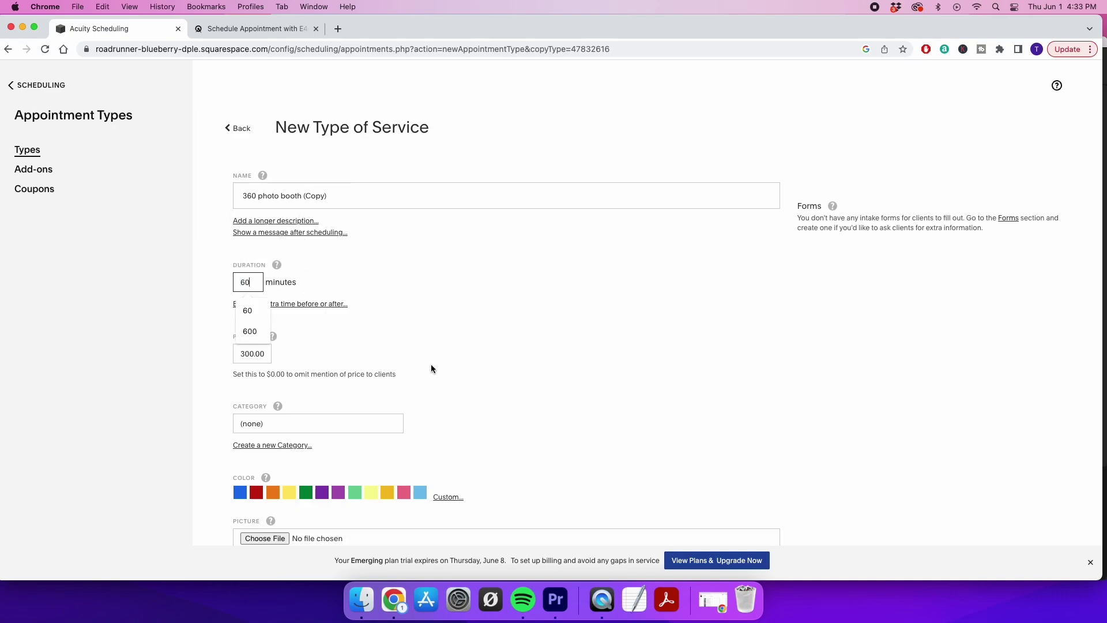
{"action": "double_click", "coordinate": [244, 353]}
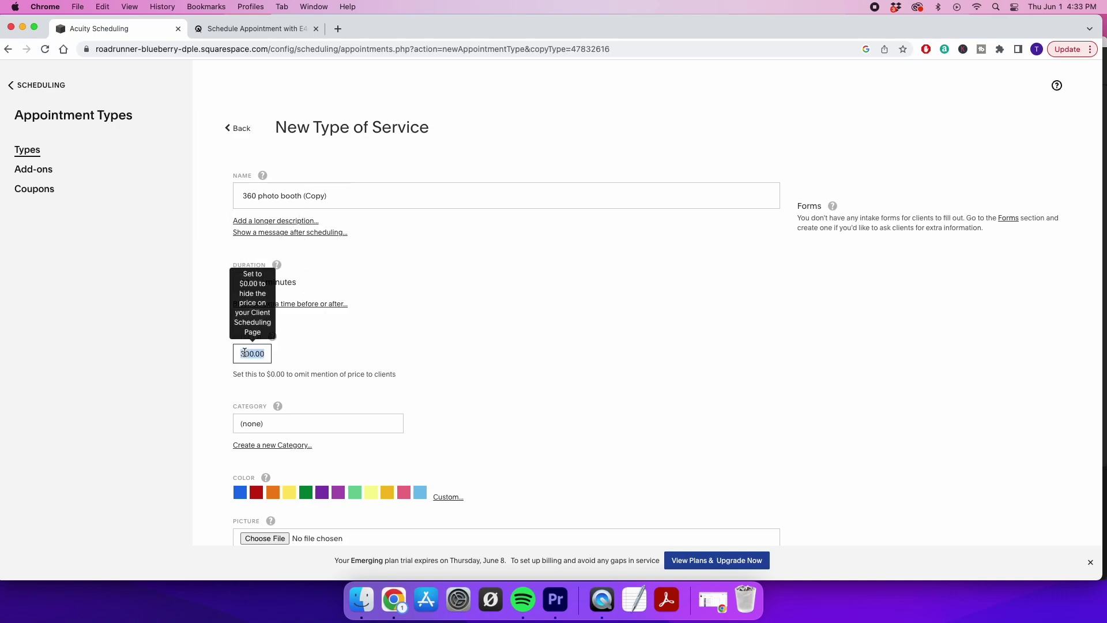
{"action": "type", "text": "150"}
{"action": "left_click", "coordinate": [201, 375]}
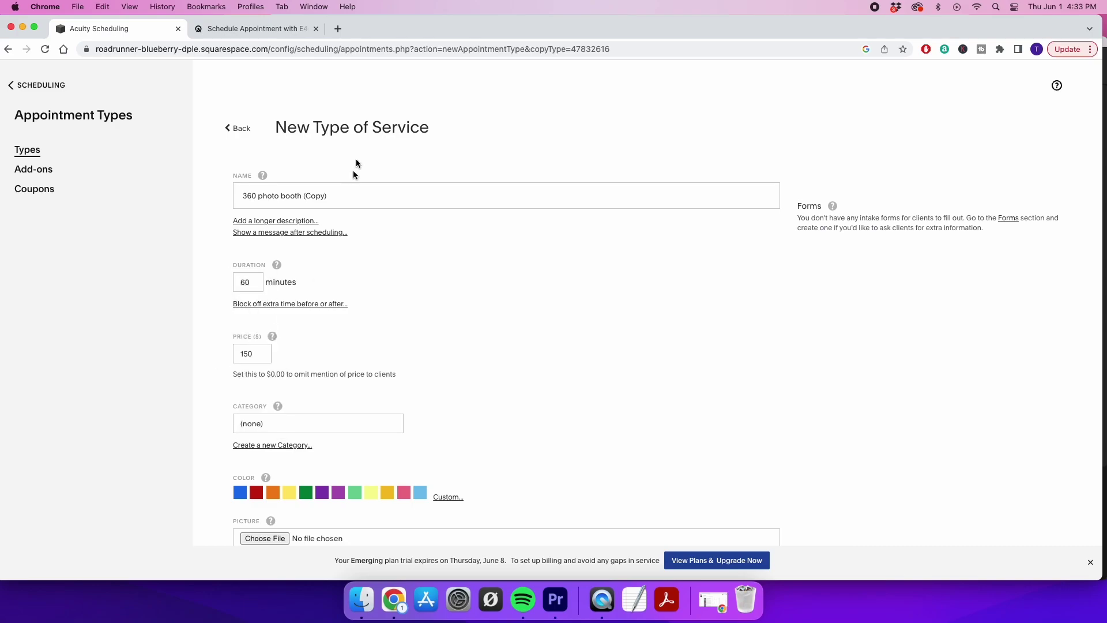
File the copy under a new '360 photo booth' category and create the appointment type
{"action": "left_click", "coordinate": [269, 445]}
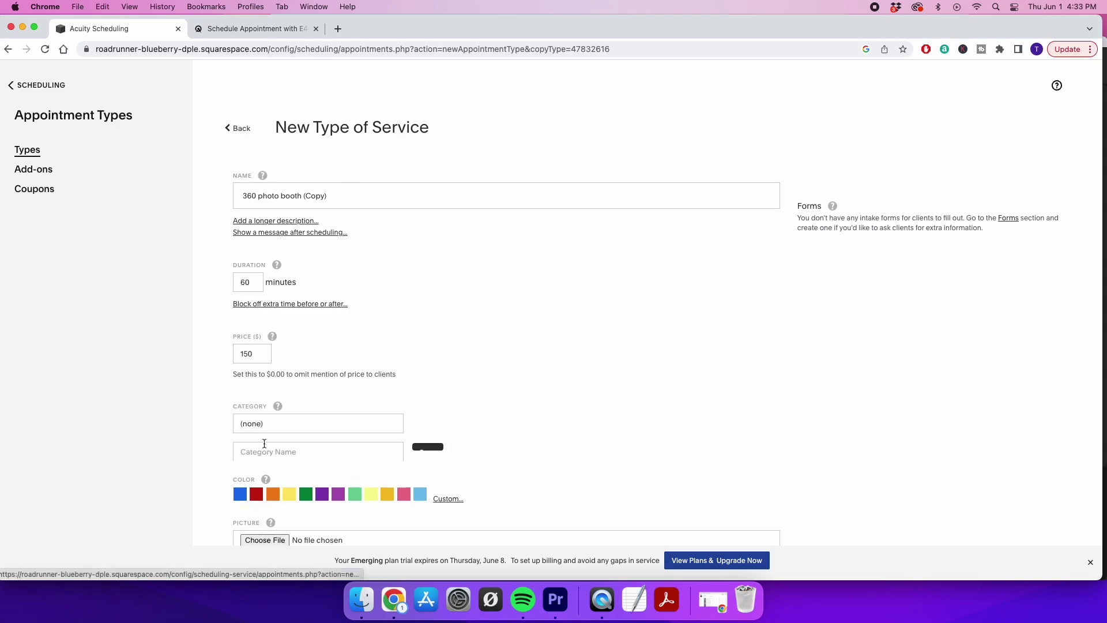
{"action": "left_click", "coordinate": [311, 450]}
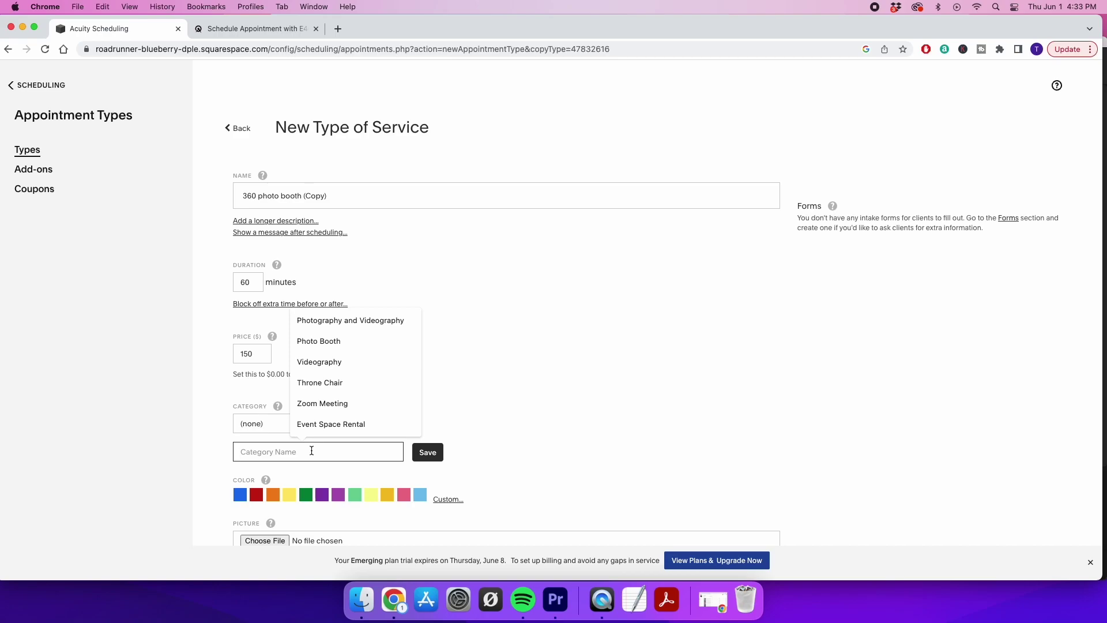
{"action": "type", "text": "photo"}
{"action": "key", "text": "BackSpace"}
{"action": "key", "text": "BackSpace"}
{"action": "key", "text": "BackSpace"}
{"action": "key", "text": "BackSpace"}
{"action": "key", "text": "BackSpace"}
{"action": "type", "text": "3"}
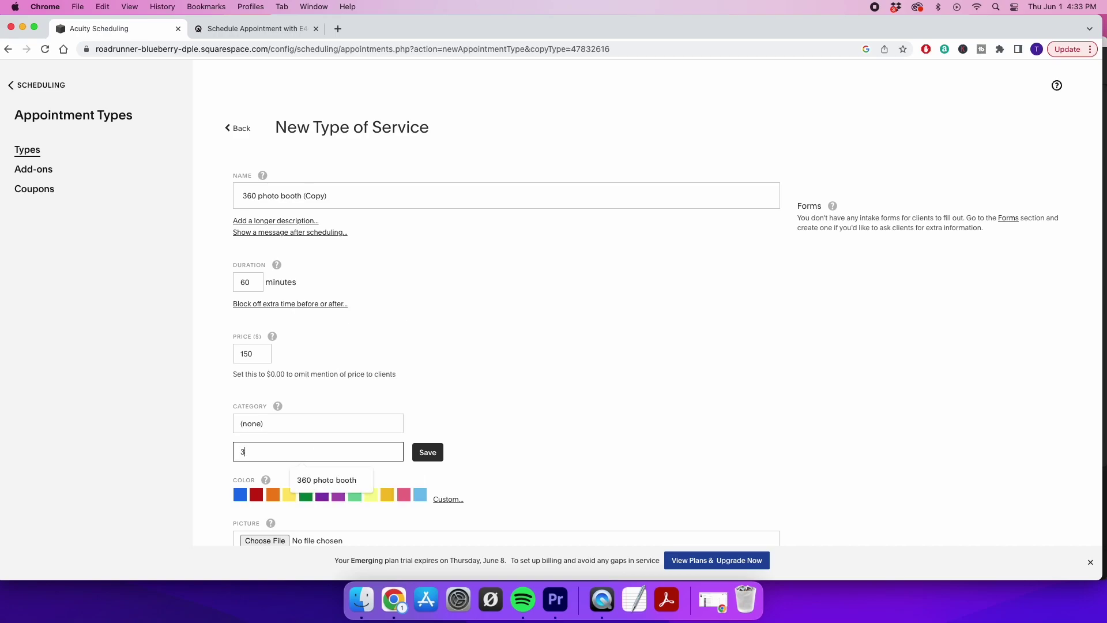
{"action": "type", "text": "60 photo booth"}
{"action": "left_click", "coordinate": [427, 451]}
{"action": "scroll", "coordinate": [428, 447], "scroll_direction": "down", "scroll_amount": 4}
{"action": "scroll", "coordinate": [427, 449], "scroll_direction": "down", "scroll_amount": 2}
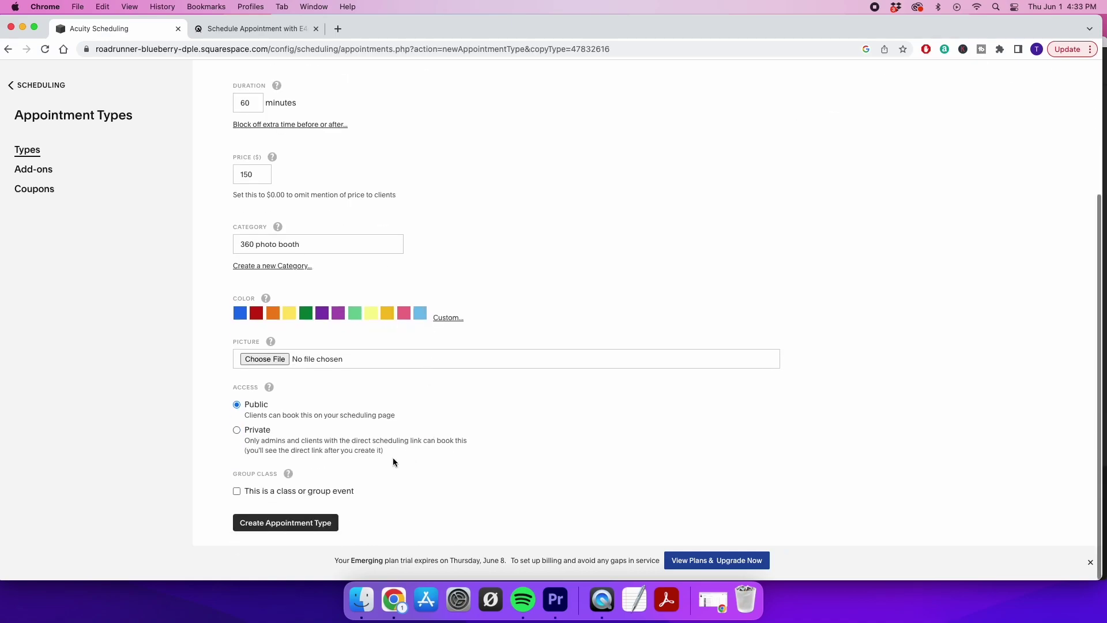
{"action": "left_click", "coordinate": [293, 525]}
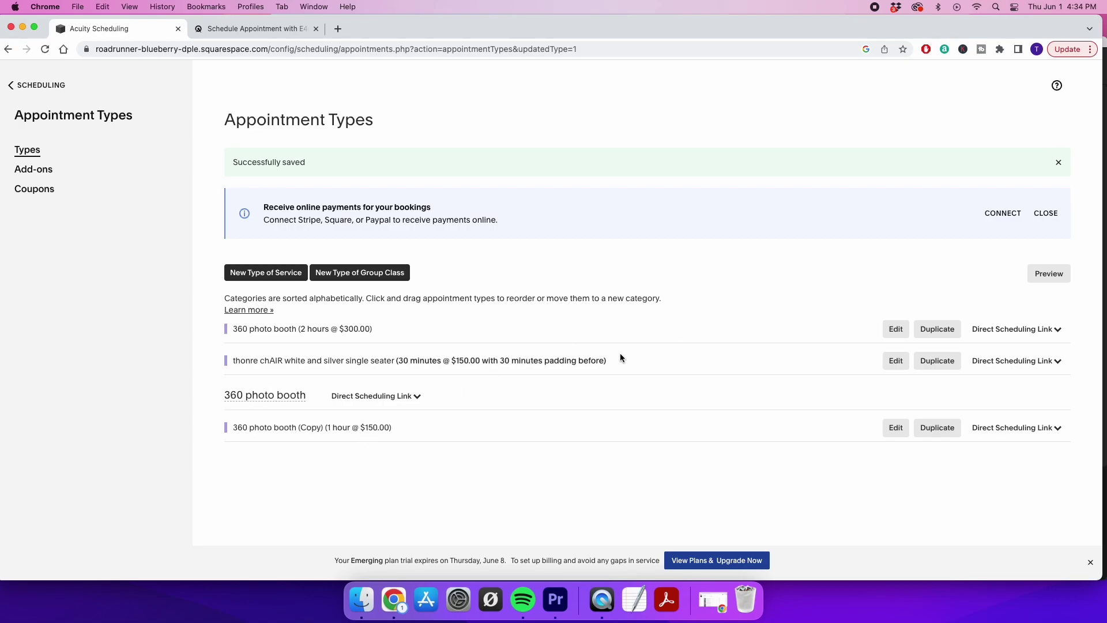
{"action": "left_click", "coordinate": [896, 329]}
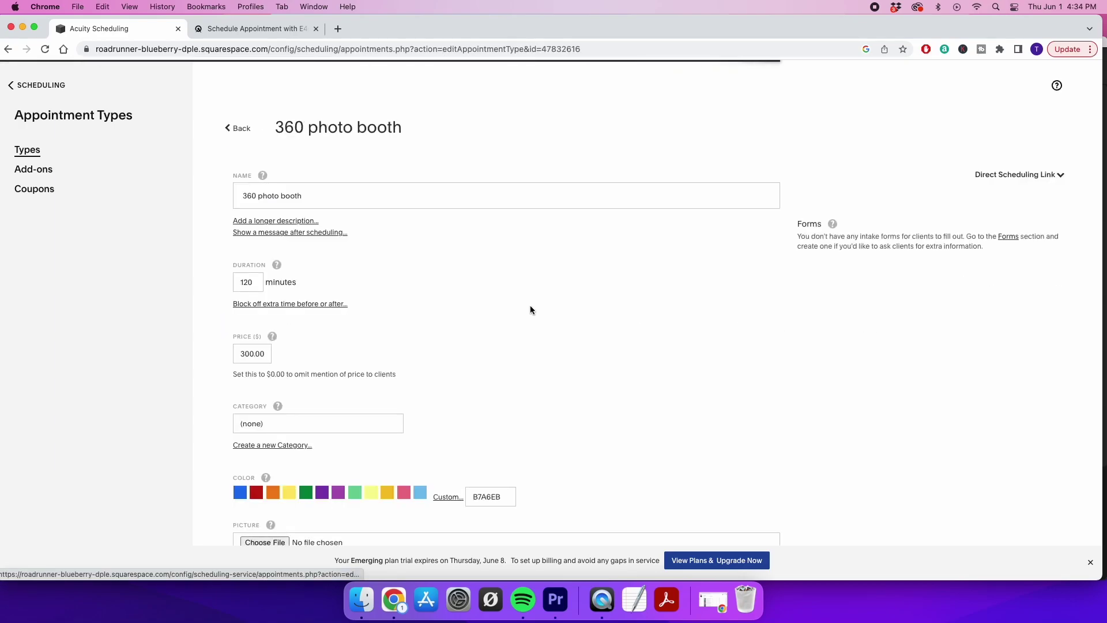
{"action": "left_click", "coordinate": [288, 427]}
{"action": "left_click", "coordinate": [275, 436]}
{"action": "scroll", "coordinate": [452, 450], "scroll_direction": "down", "scroll_amount": 4}
{"action": "left_click", "coordinate": [284, 528]}
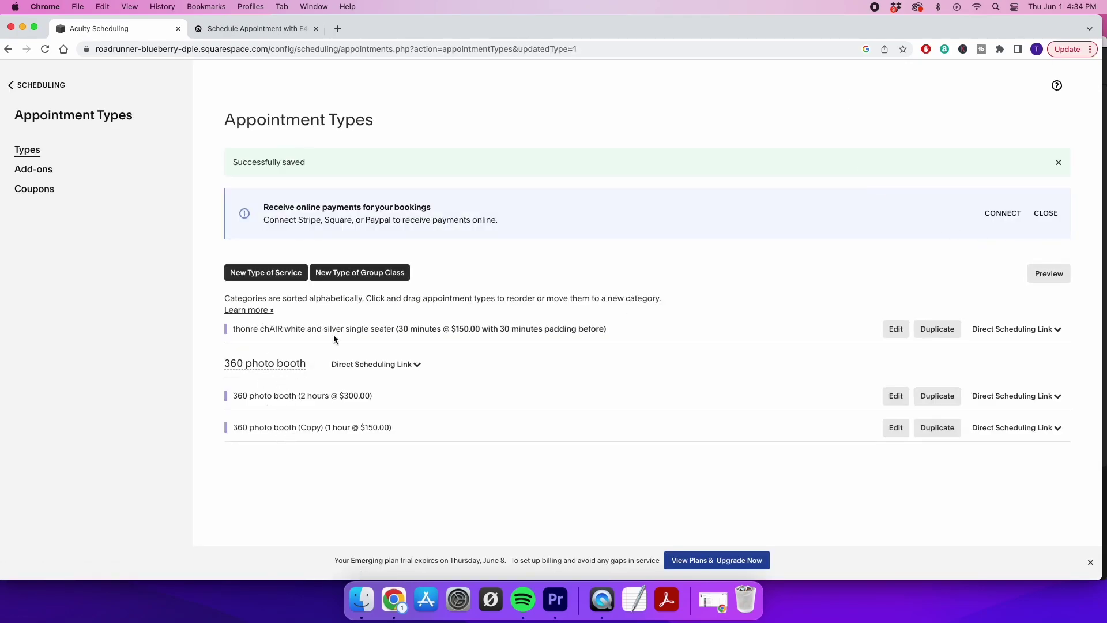
{"action": "left_click", "coordinate": [1048, 273]}
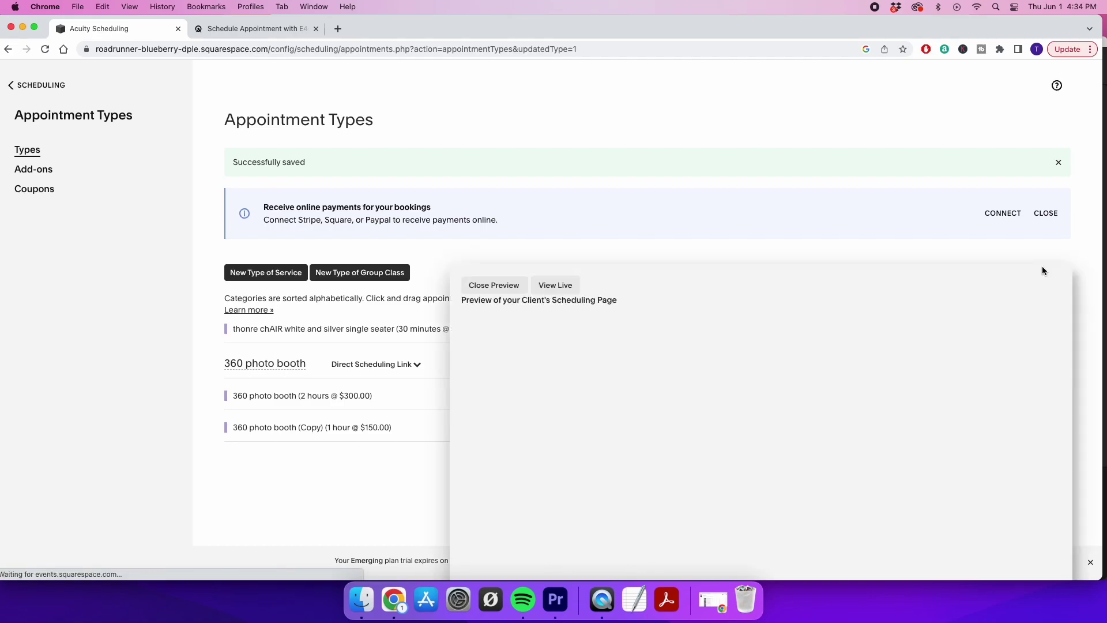
{"action": "scroll", "coordinate": [778, 345], "scroll_direction": "down", "scroll_amount": 1}
{"action": "scroll", "coordinate": [778, 344], "scroll_direction": "down", "scroll_amount": 2}
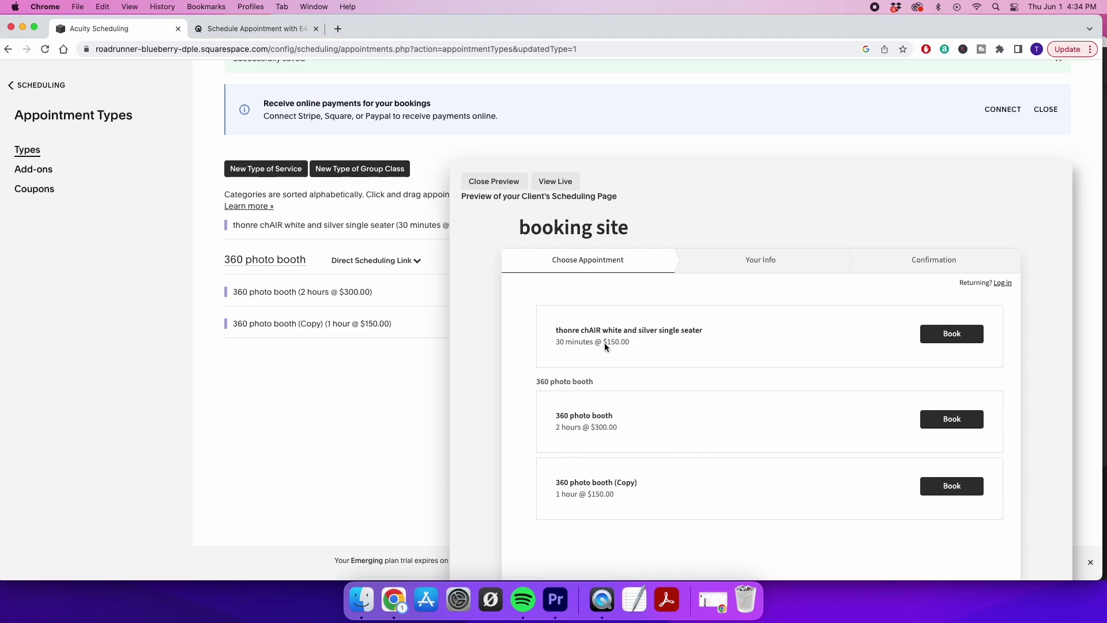
{"action": "left_click", "coordinate": [486, 182]}
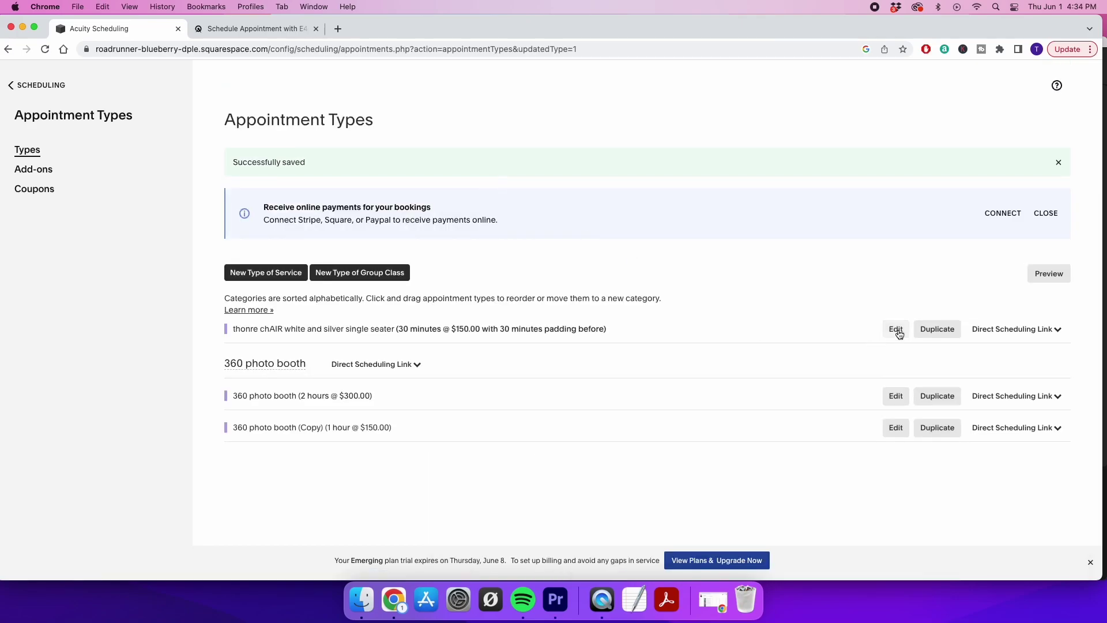
Duplicate the silver single seater and rename the copy from silver to gold
{"action": "left_click", "coordinate": [935, 329]}
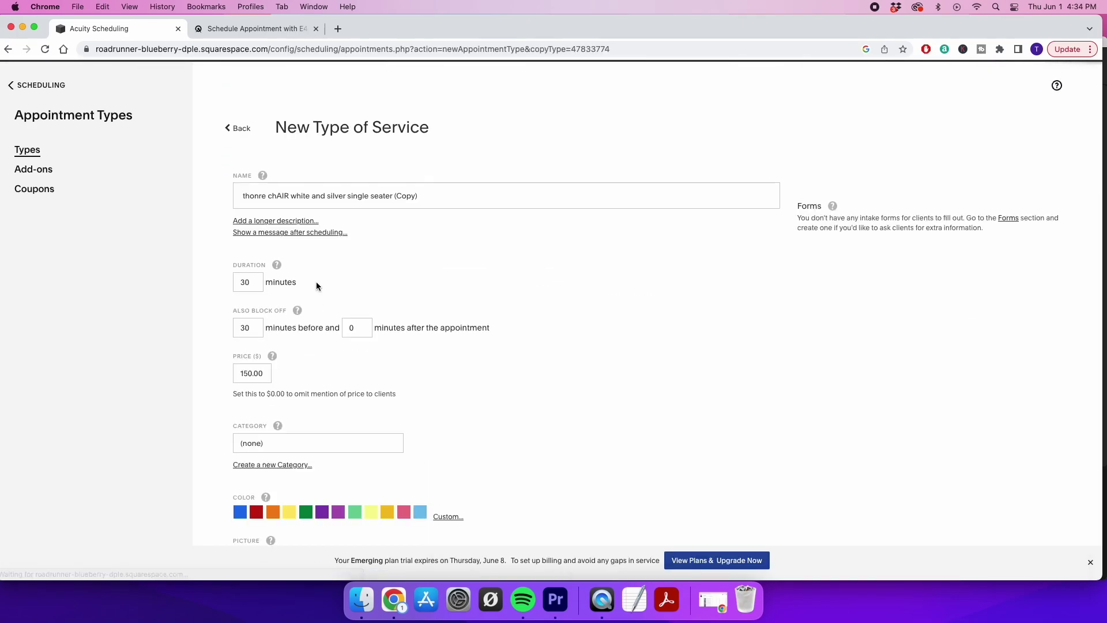
{"action": "double_click", "coordinate": [338, 196]}
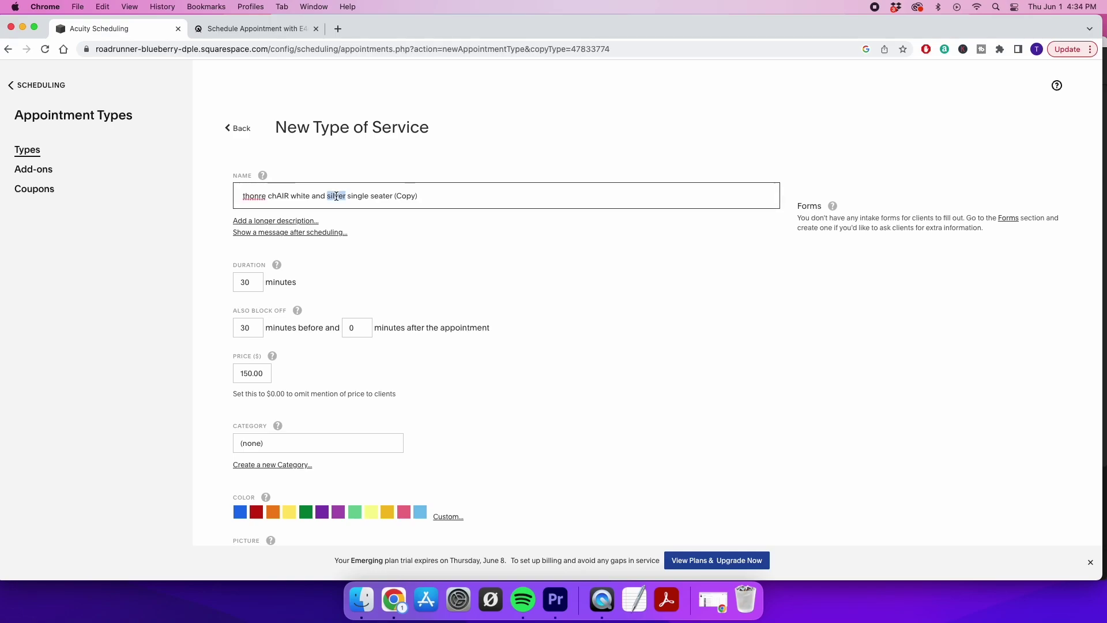
{"action": "type", "text": "gold"}
{"action": "scroll", "coordinate": [427, 298], "scroll_direction": "down", "scroll_amount": 5}
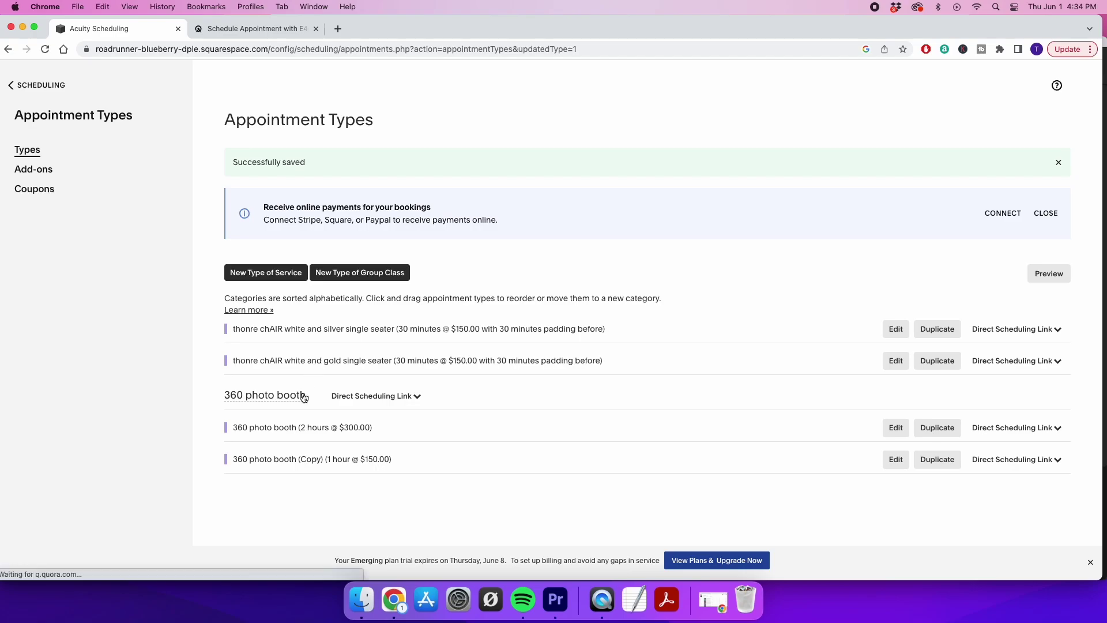
Put the silver single seater in a new 'throne chair' category and update it
{"action": "left_click", "coordinate": [893, 330]}
{"action": "scroll", "coordinate": [342, 438], "scroll_direction": "down", "scroll_amount": 1}
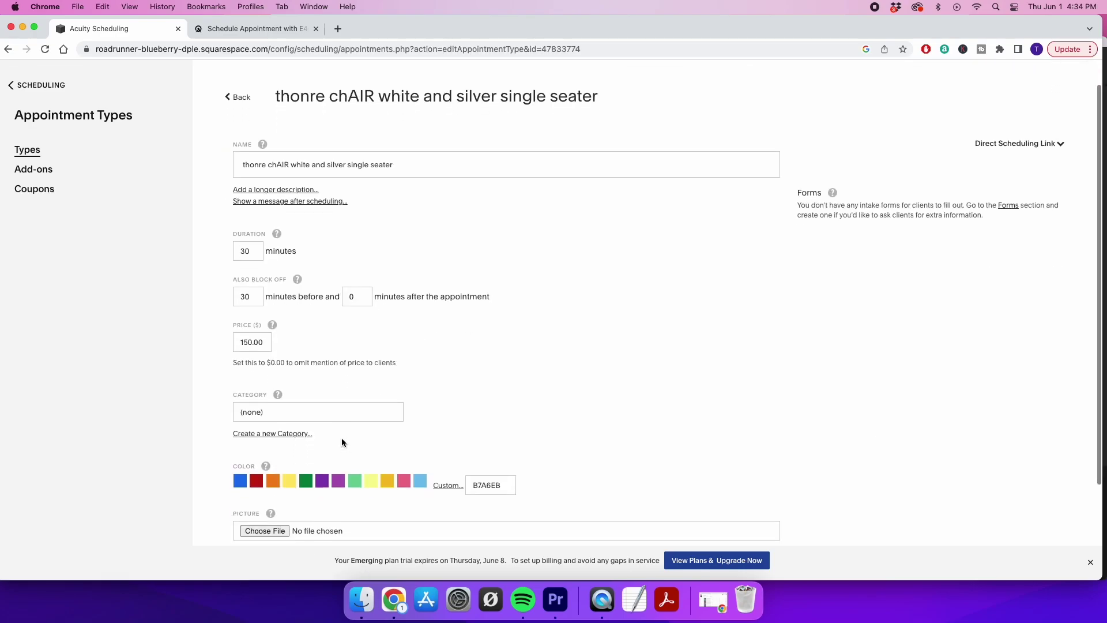
{"action": "left_click", "coordinate": [280, 434]}
{"action": "left_click", "coordinate": [295, 442]}
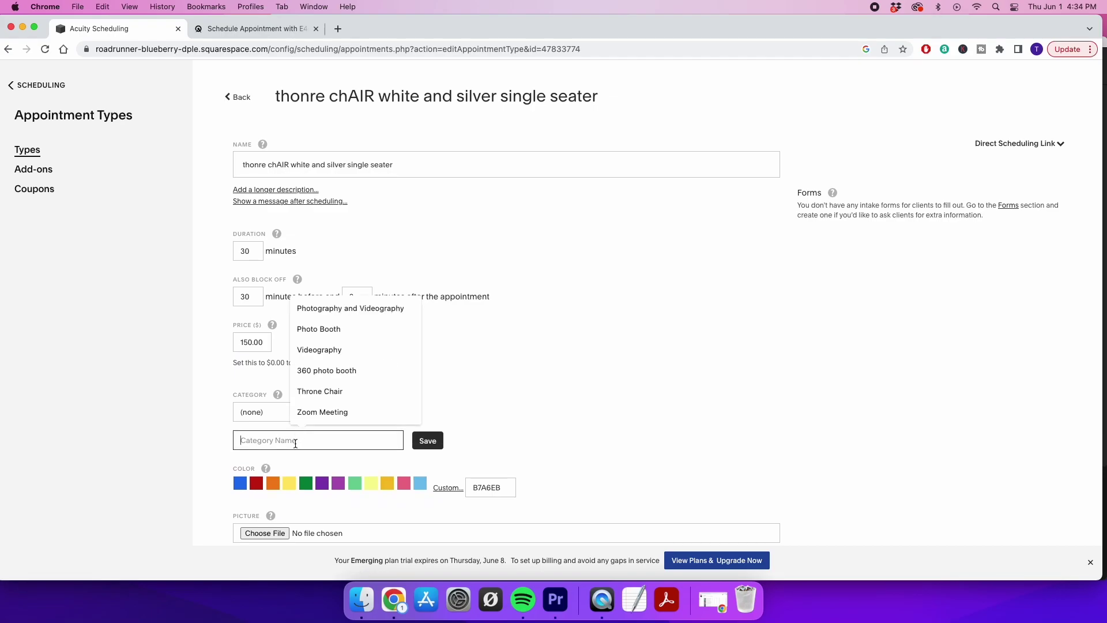
{"action": "type", "text": "thrin"}
{"action": "key", "text": "BackSpace"}
{"action": "type", "text": "one chair"}
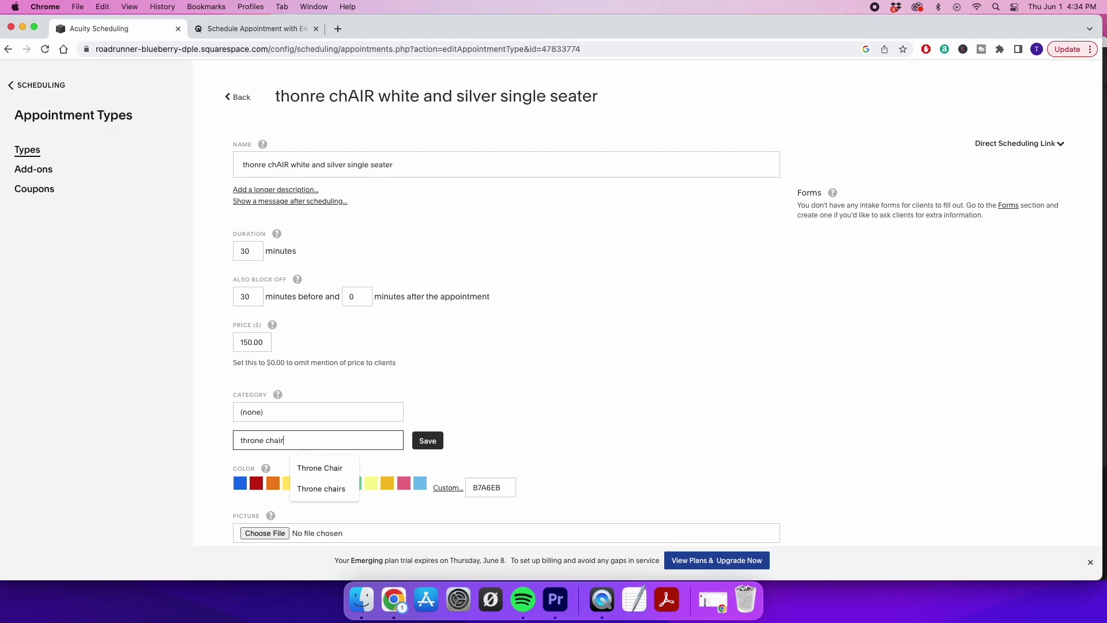
{"action": "left_click", "coordinate": [427, 440]}
{"action": "scroll", "coordinate": [426, 440], "scroll_direction": "down", "scroll_amount": 5}
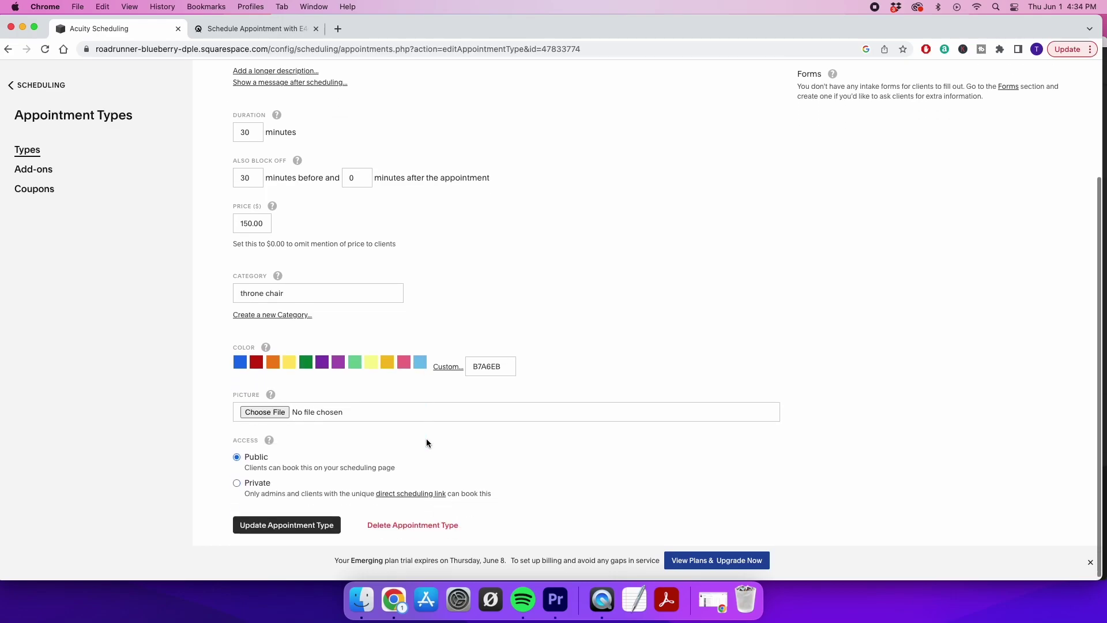
{"action": "left_click", "coordinate": [292, 524]}
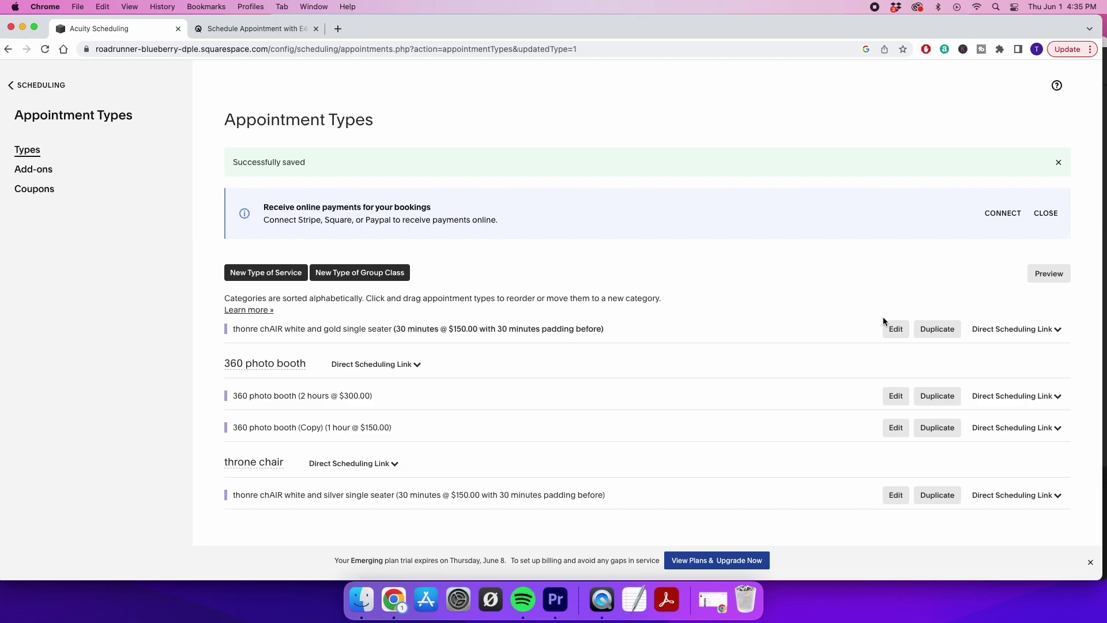
Assign the gold single seater to the throne chair category and update it
{"action": "left_click", "coordinate": [895, 329]}
{"action": "scroll", "coordinate": [288, 441], "scroll_direction": "down", "scroll_amount": 5}
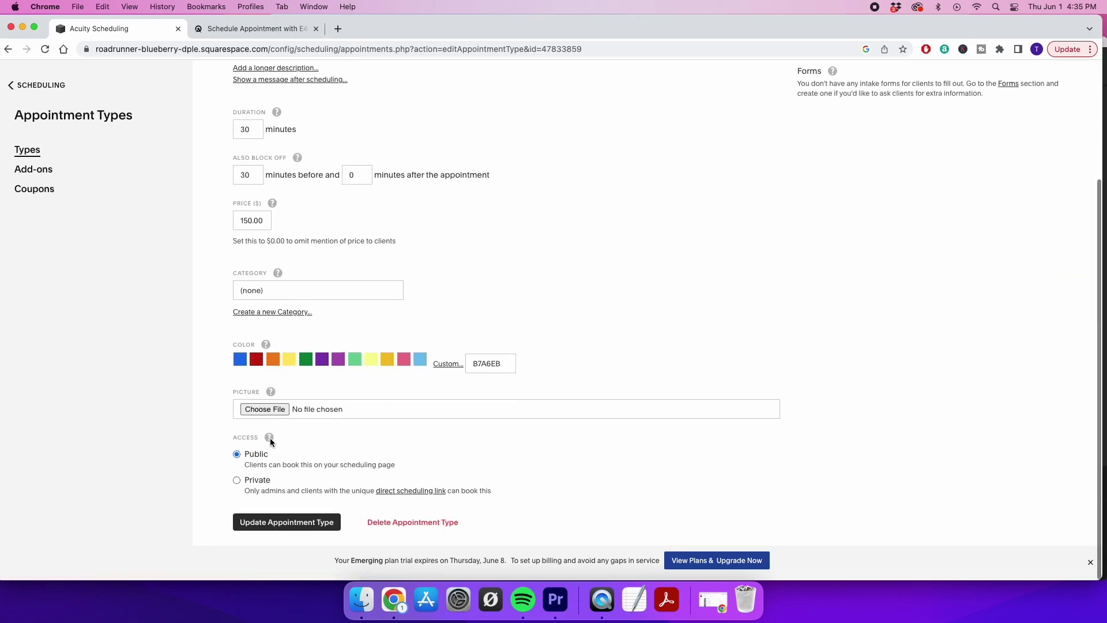
{"action": "left_click", "coordinate": [265, 288]}
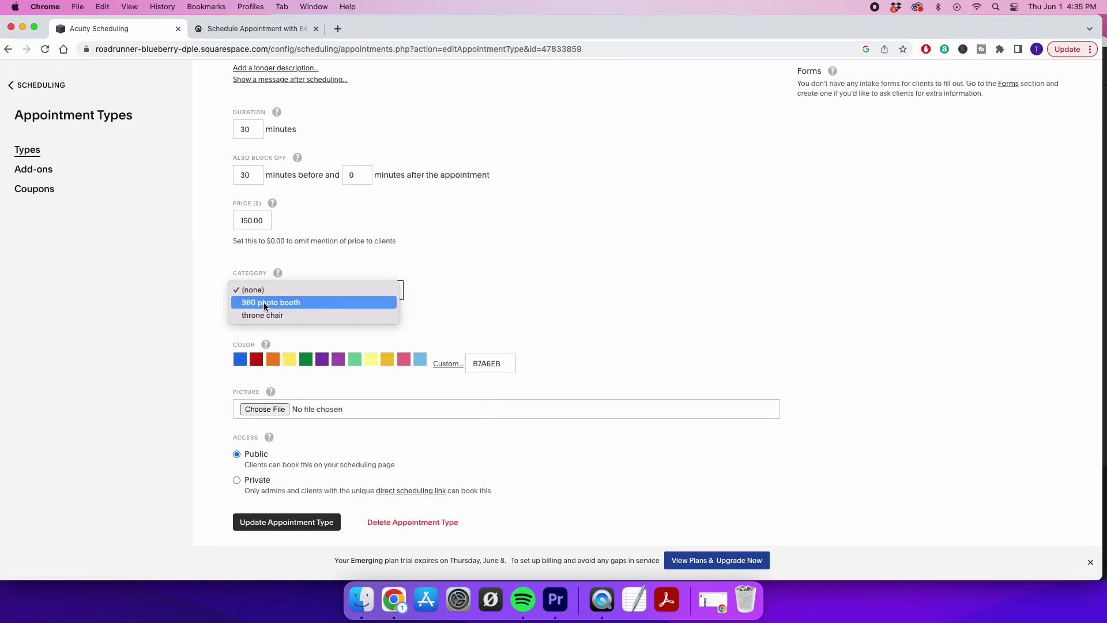
{"action": "left_click", "coordinate": [265, 316]}
{"action": "left_click", "coordinate": [280, 522]}
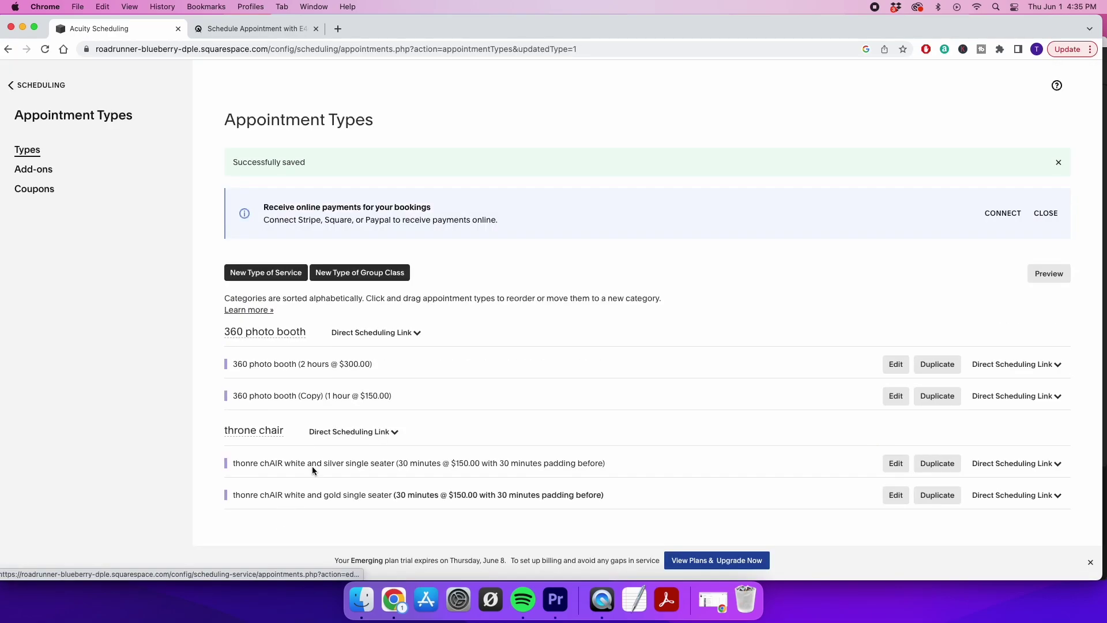
Preview the client booking page listing both categories and their four services
{"action": "left_click", "coordinate": [1049, 274]}
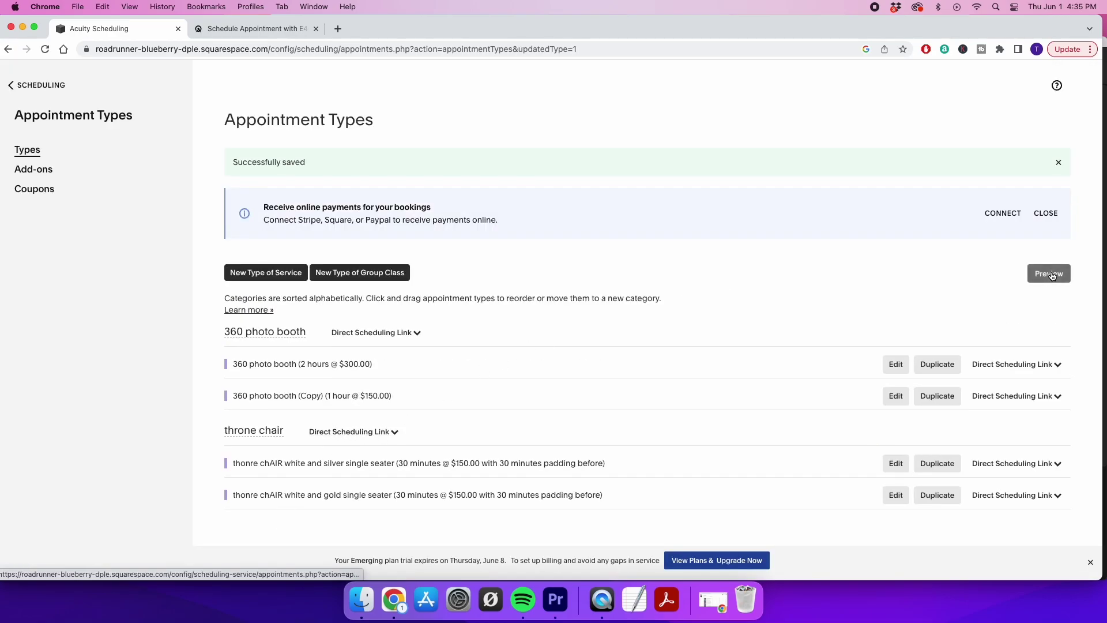
{"action": "scroll", "coordinate": [810, 414], "scroll_direction": "down", "scroll_amount": 3}
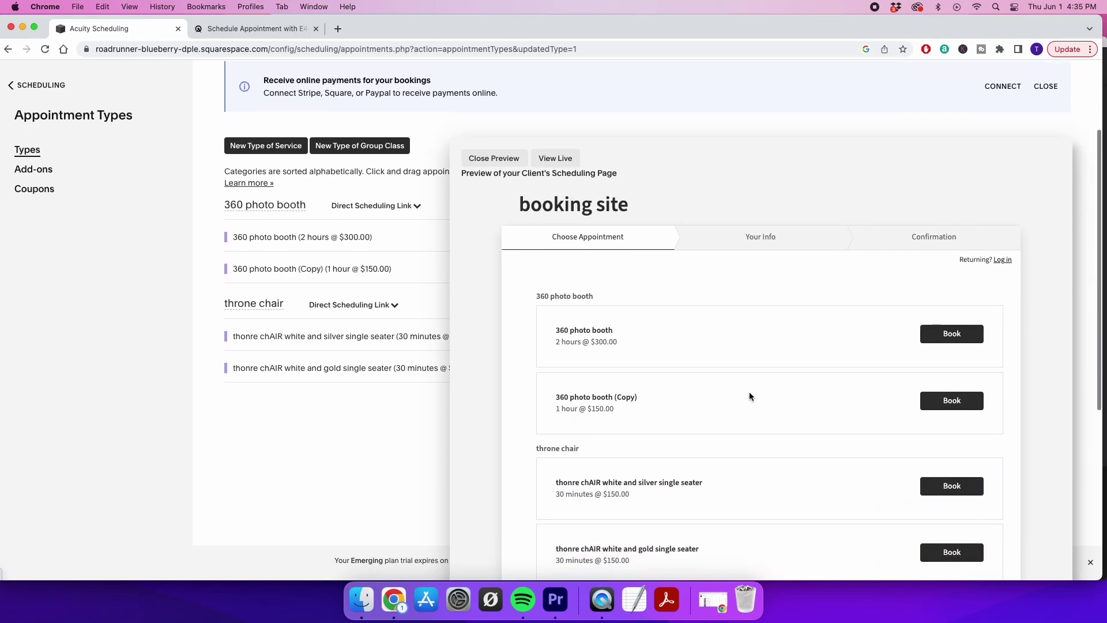
{"action": "scroll", "coordinate": [633, 345], "scroll_direction": "down", "scroll_amount": 3}
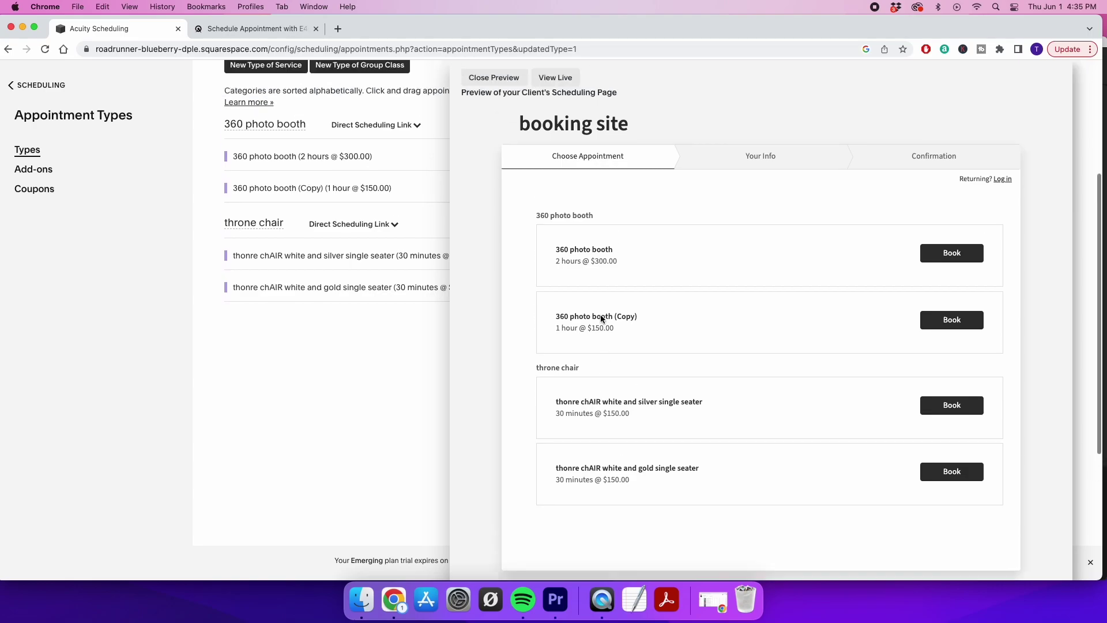
{"action": "scroll", "coordinate": [600, 315], "scroll_direction": "up", "scroll_amount": 4}
Enable Collapse Categories in the Scheduling Page Options, save, and expand the booking page preview
{"action": "left_click", "coordinate": [483, 190]}
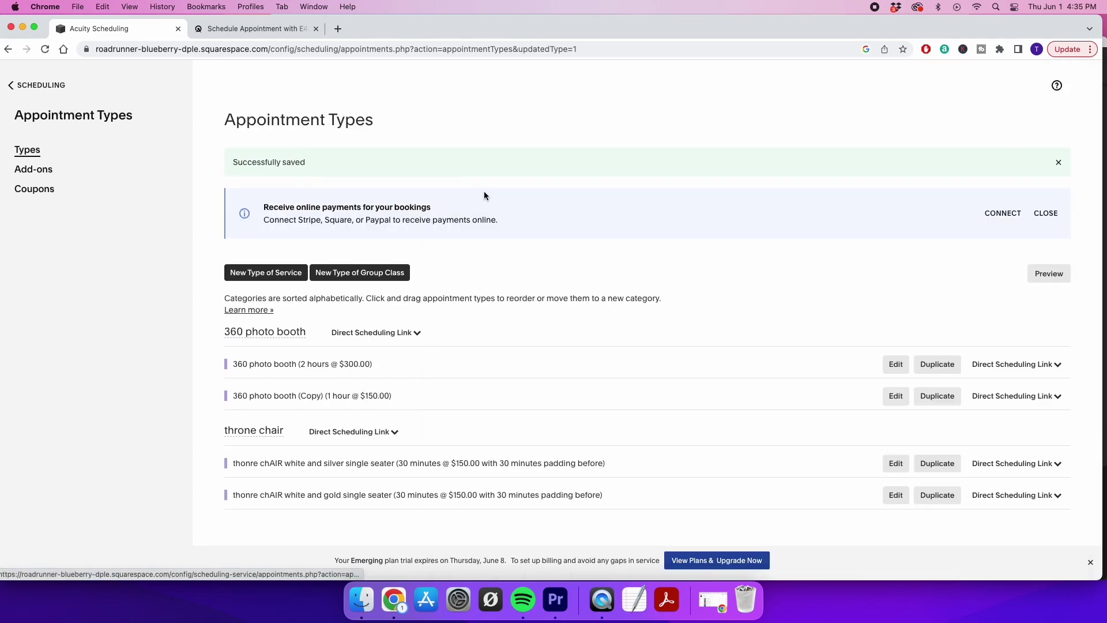
{"action": "left_click", "coordinate": [23, 88]}
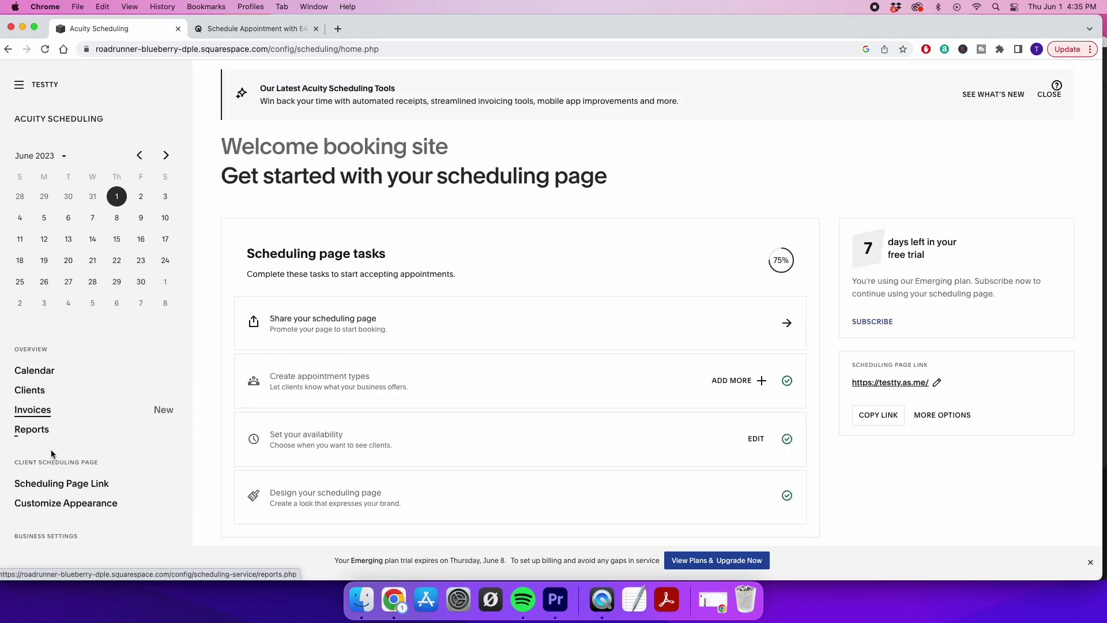
{"action": "left_click", "coordinate": [50, 505]}
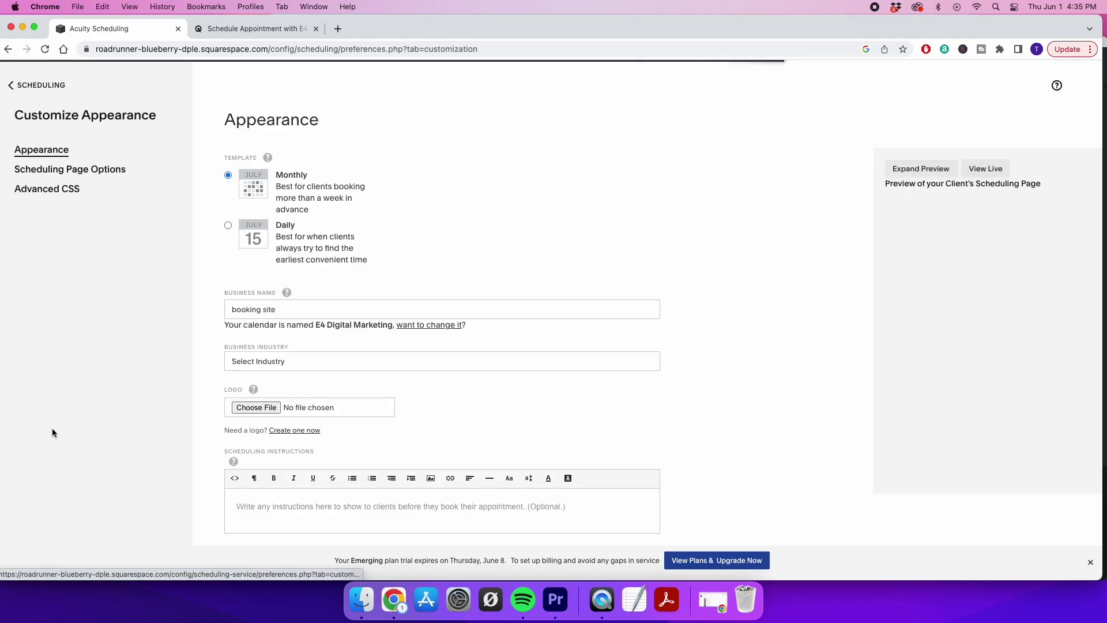
{"action": "left_click", "coordinate": [50, 170]}
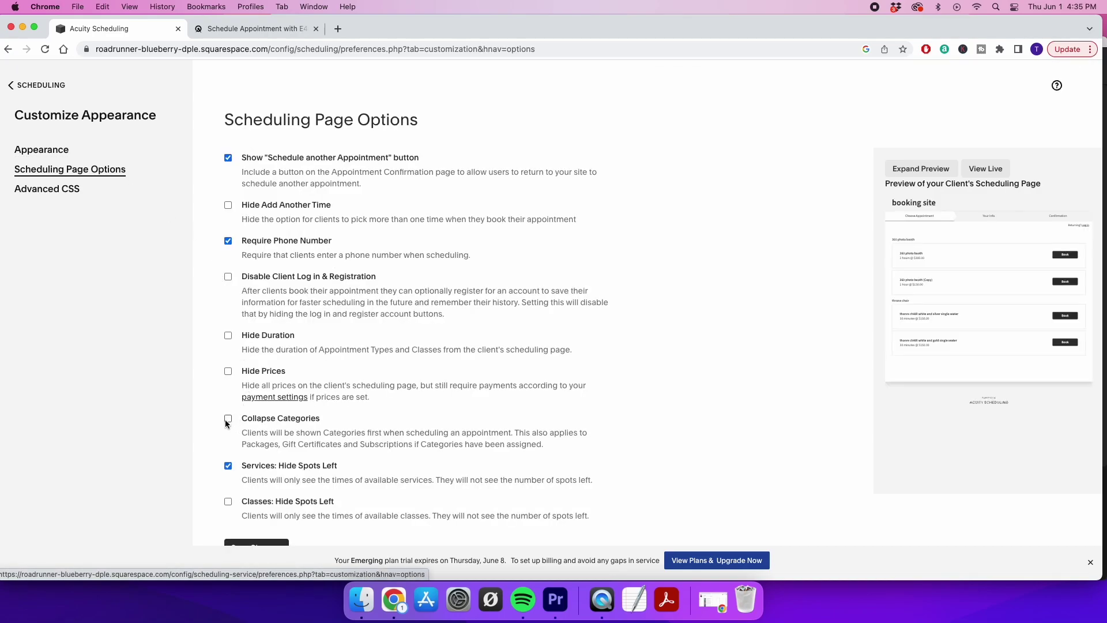
{"action": "scroll", "coordinate": [230, 419], "scroll_direction": "down", "scroll_amount": 1}
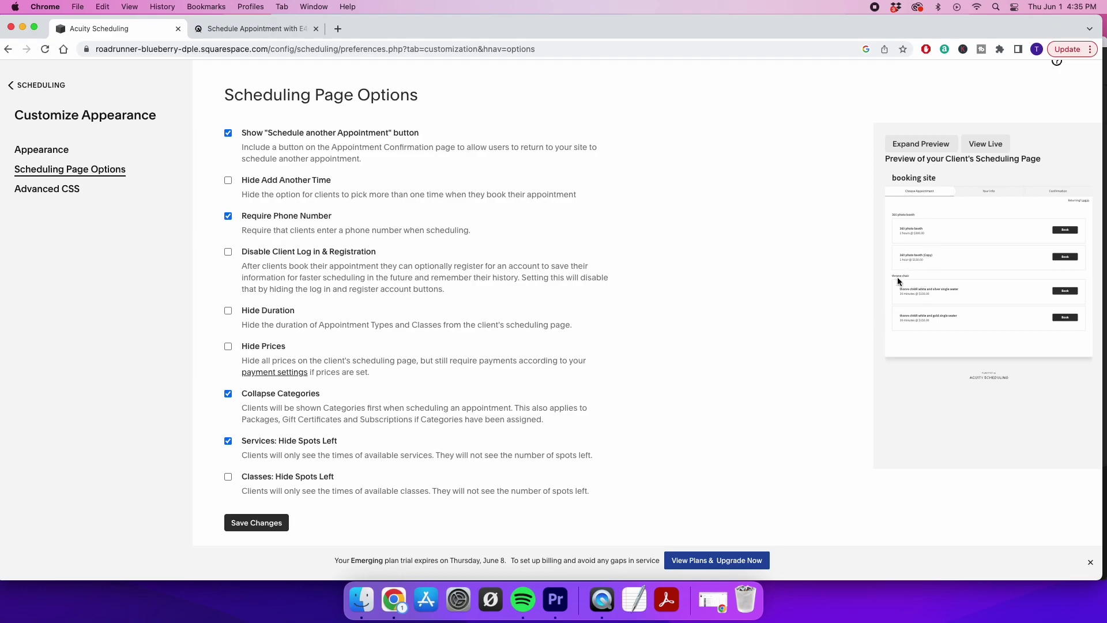
{"action": "left_click", "coordinate": [256, 523]}
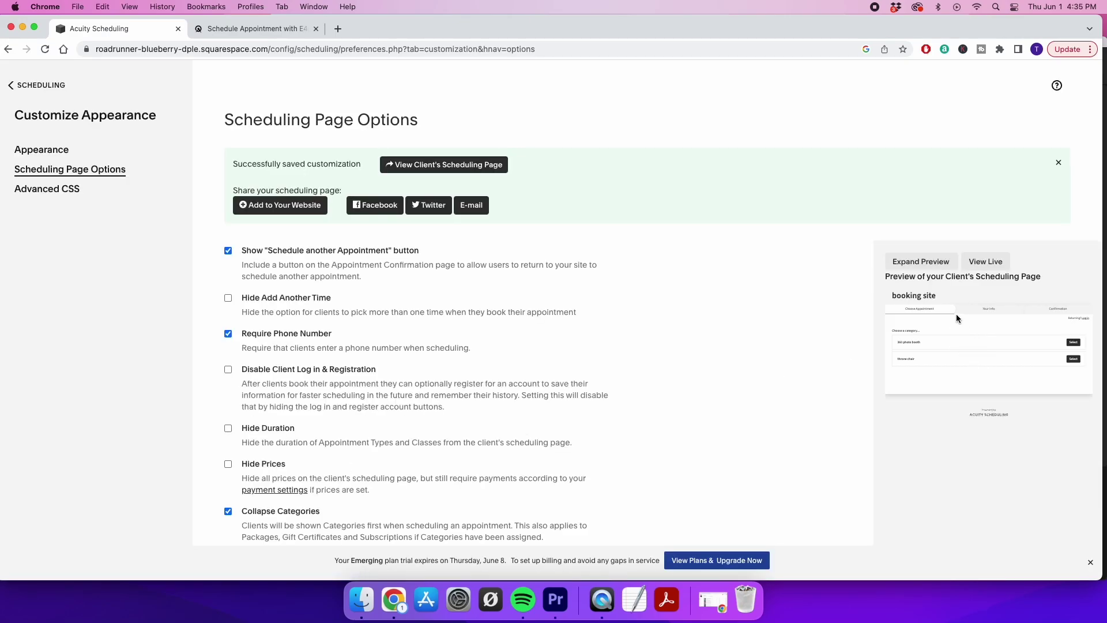
{"action": "left_click", "coordinate": [916, 261]}
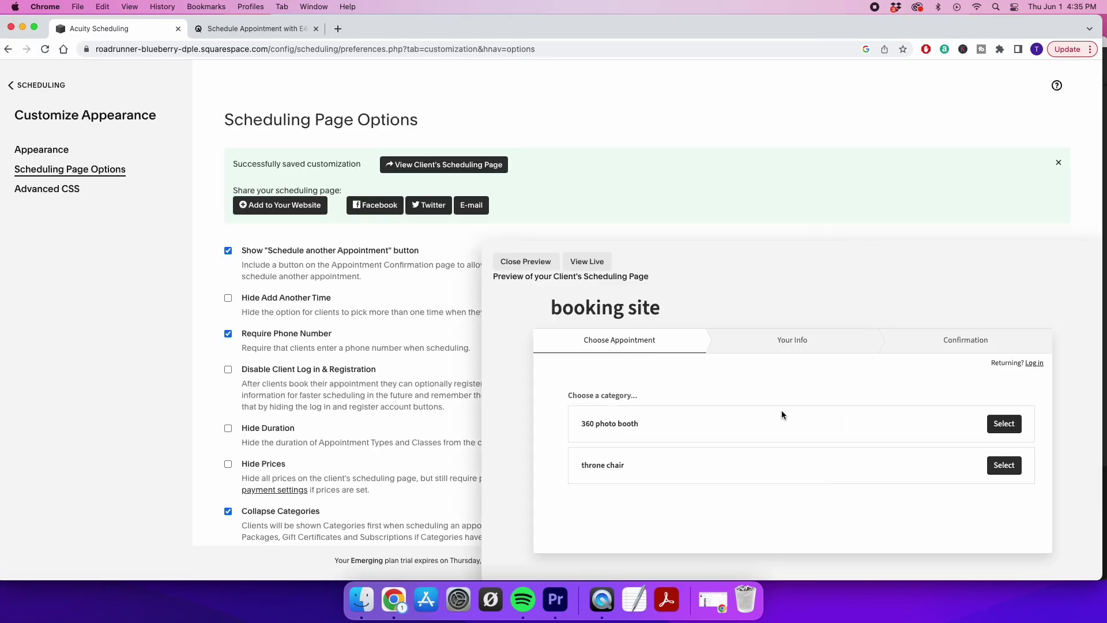
In the preview, browse the 360 photo booth and throne chair categories and their services
{"action": "left_click", "coordinate": [999, 423]}
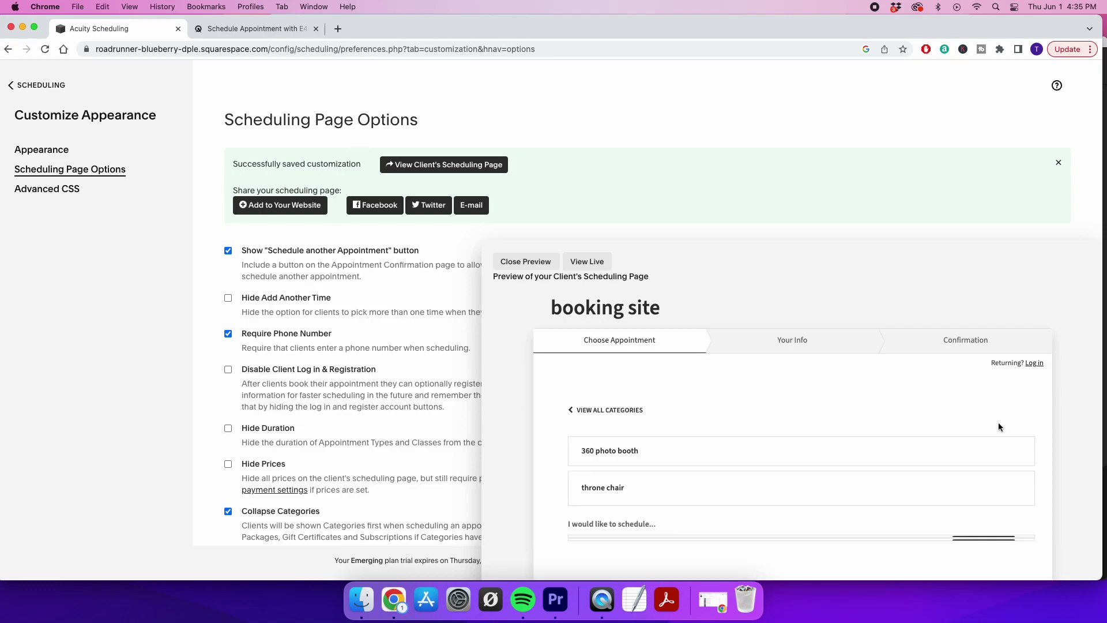
{"action": "scroll", "coordinate": [897, 454], "scroll_direction": "down", "scroll_amount": 3}
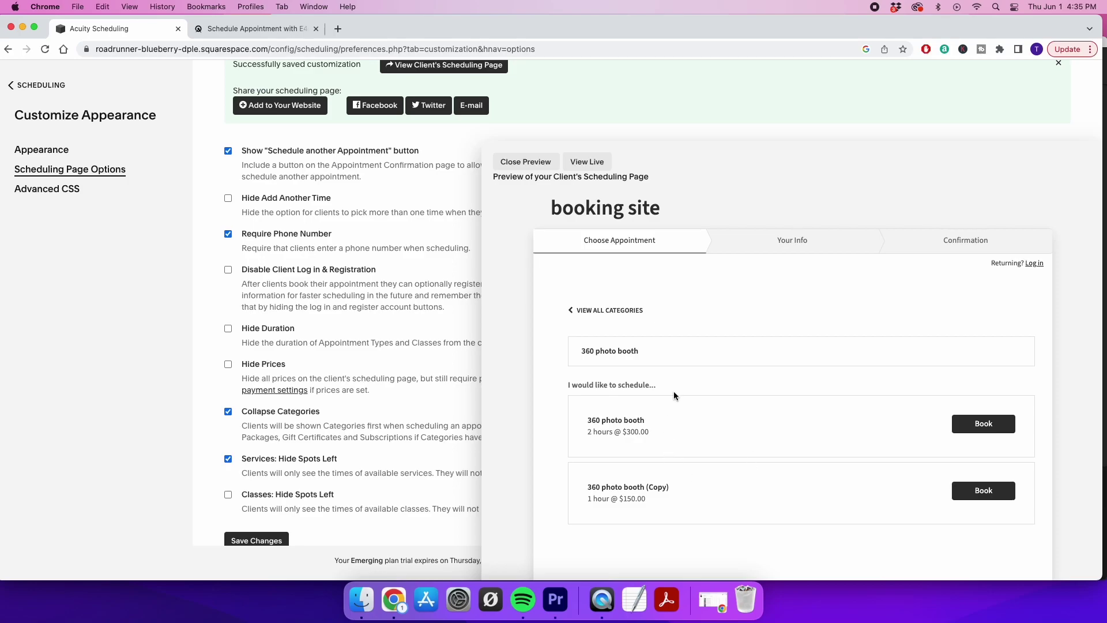
{"action": "left_click", "coordinate": [574, 314]}
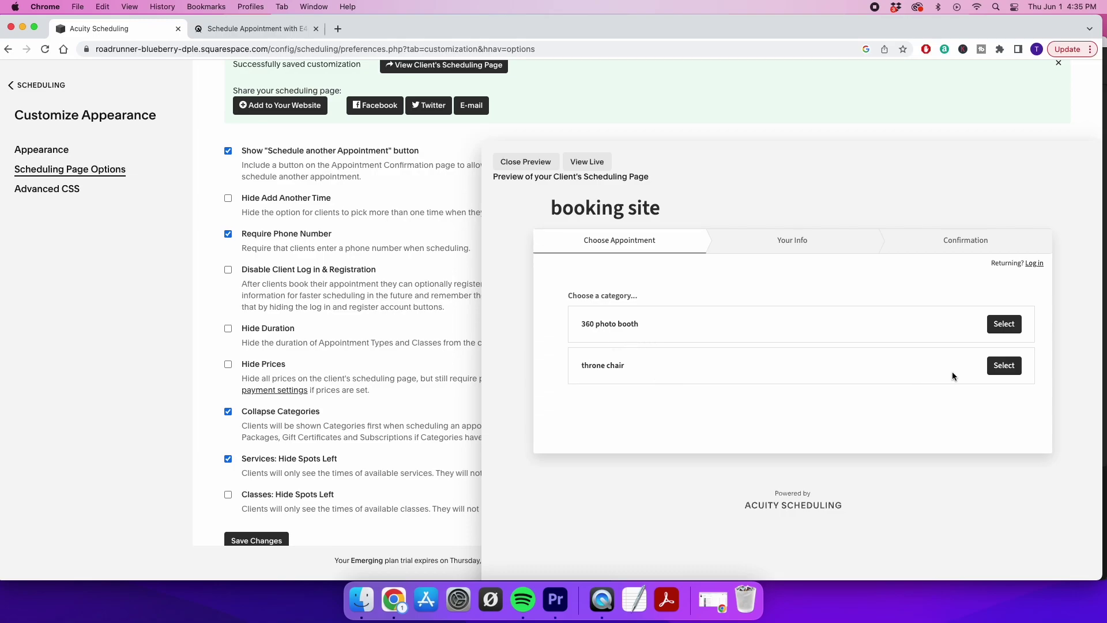
{"action": "left_click", "coordinate": [1003, 366]}
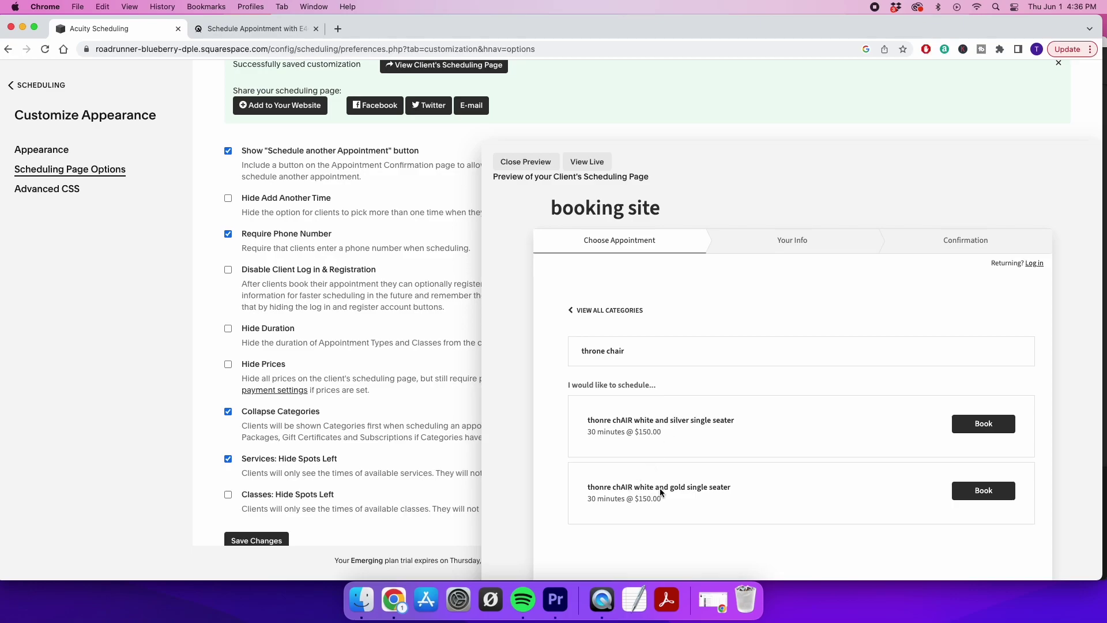
{"action": "left_click", "coordinate": [980, 424]}
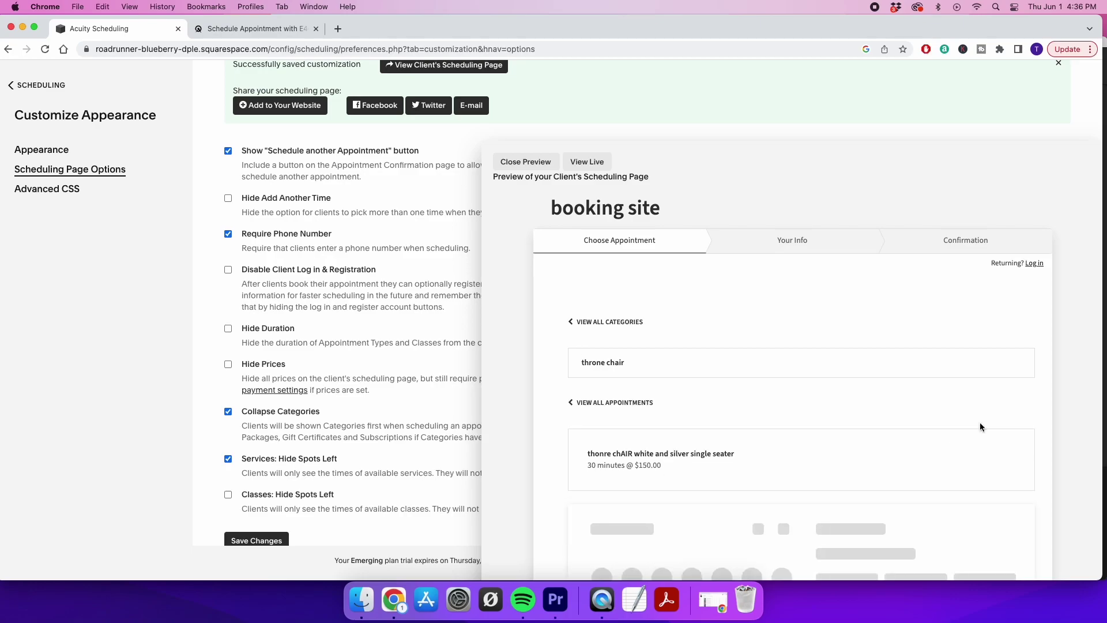
{"action": "scroll", "coordinate": [930, 421], "scroll_direction": "down", "scroll_amount": 4}
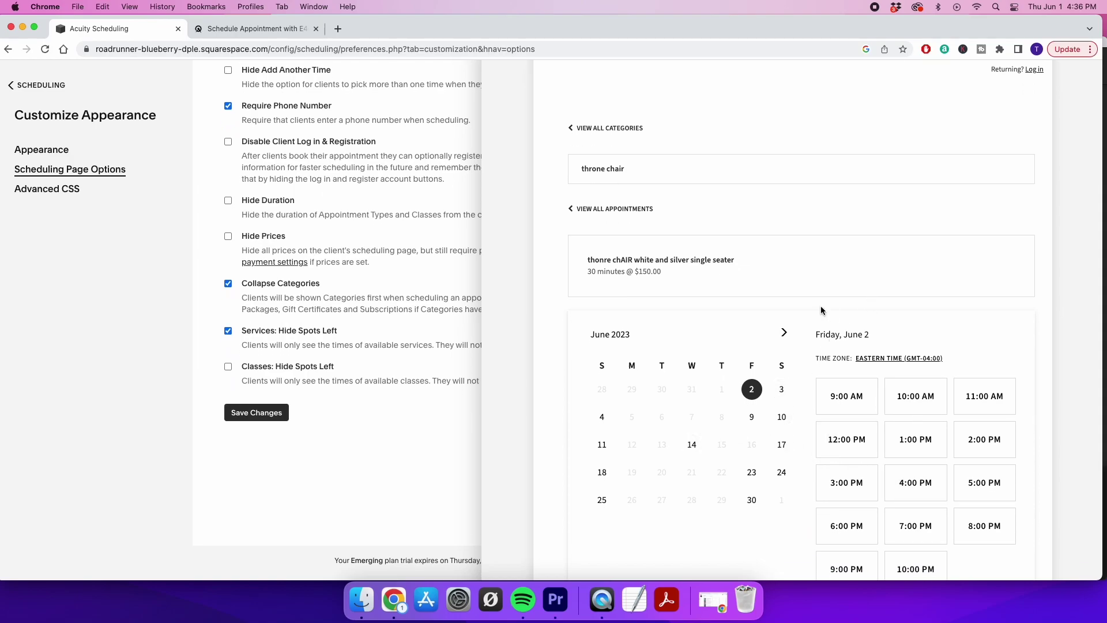
{"action": "left_click", "coordinate": [572, 211]}
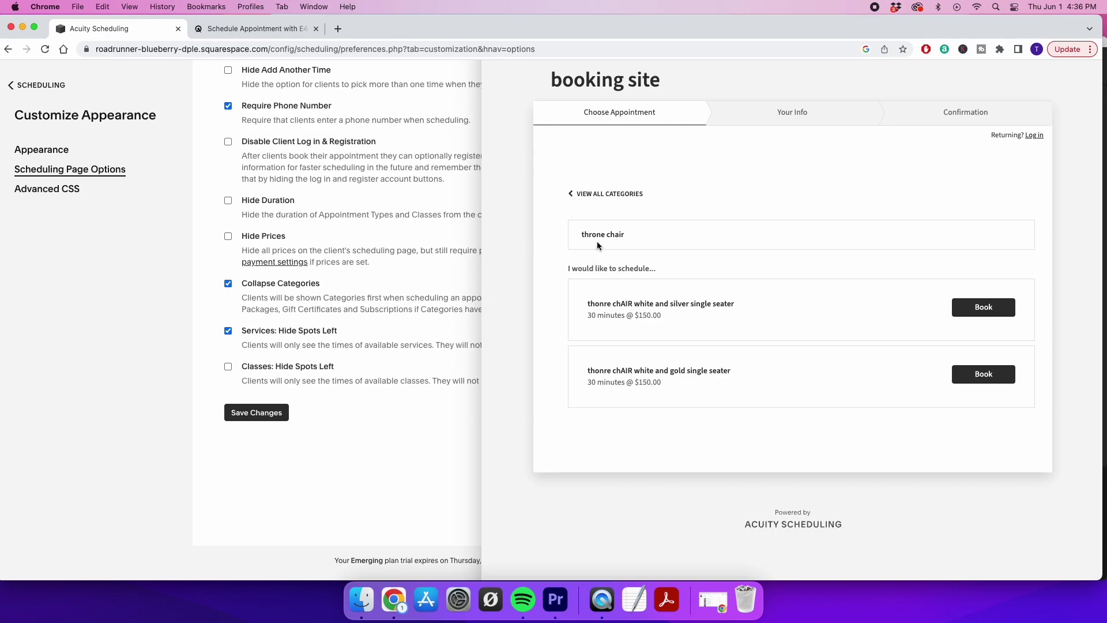
{"action": "left_click", "coordinate": [571, 196]}
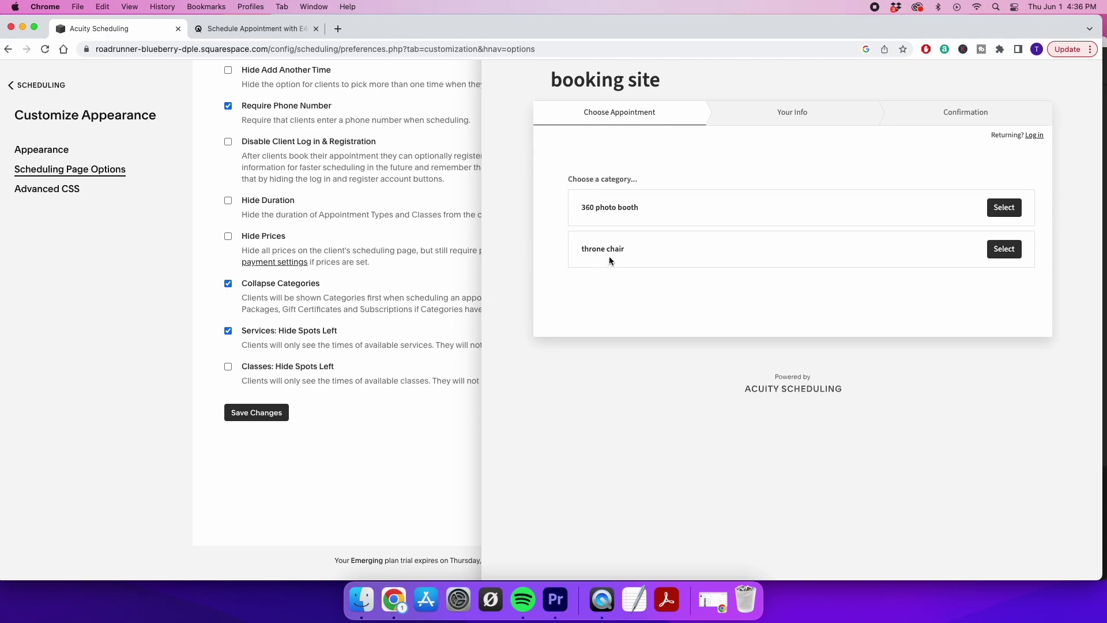
Close the preview and return to the scheduling home page
{"action": "scroll", "coordinate": [489, 284], "scroll_direction": "up", "scroll_amount": 5}
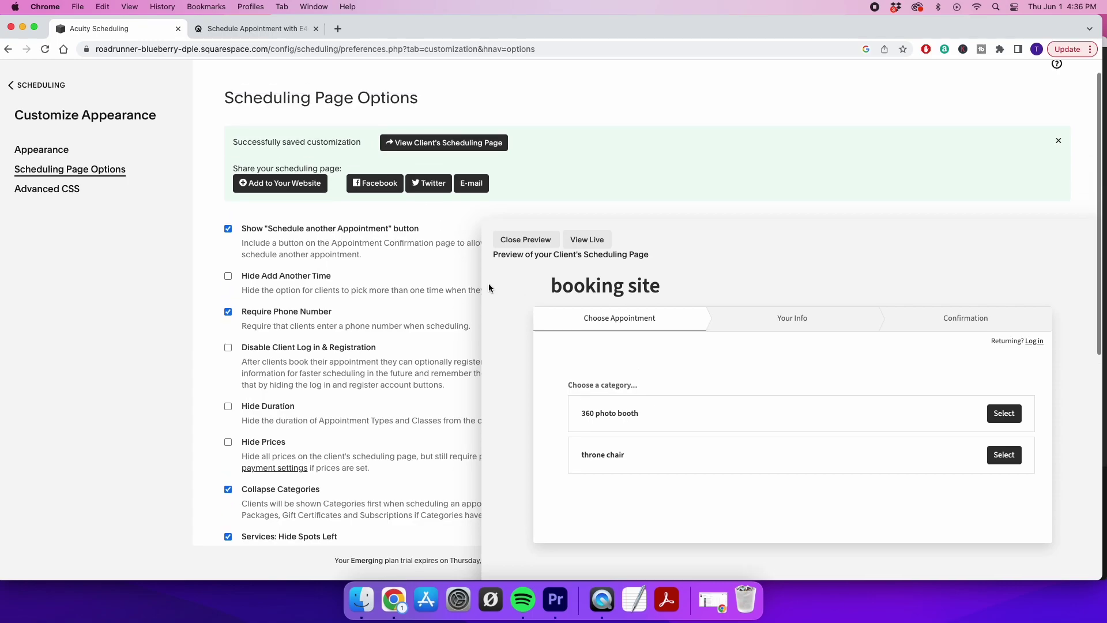
{"action": "left_click", "coordinate": [517, 262]}
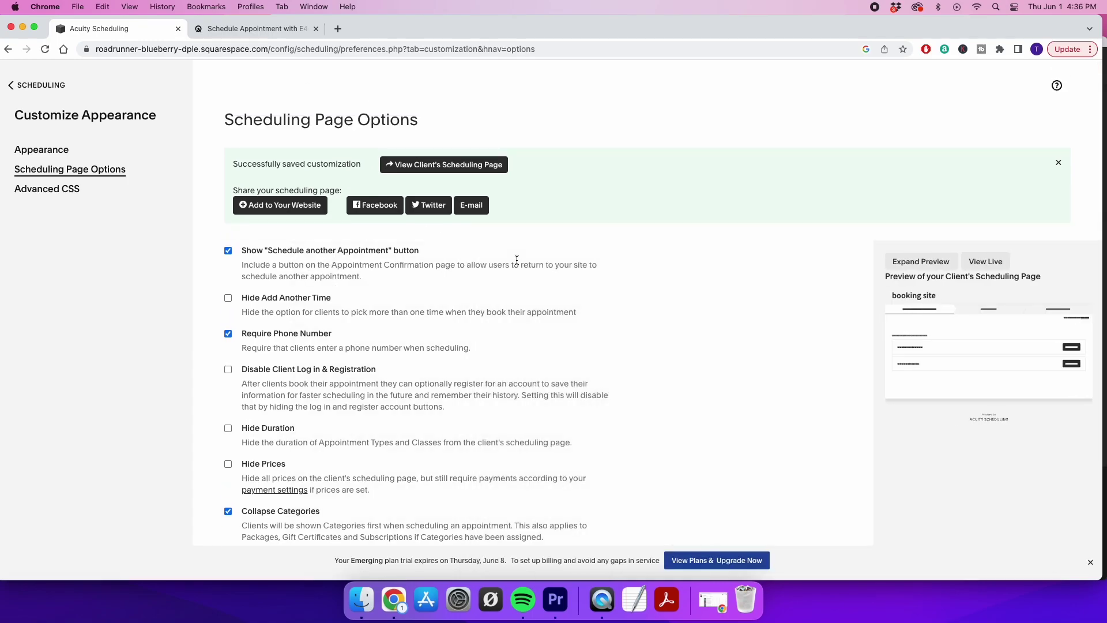
{"action": "left_click", "coordinate": [12, 88]}
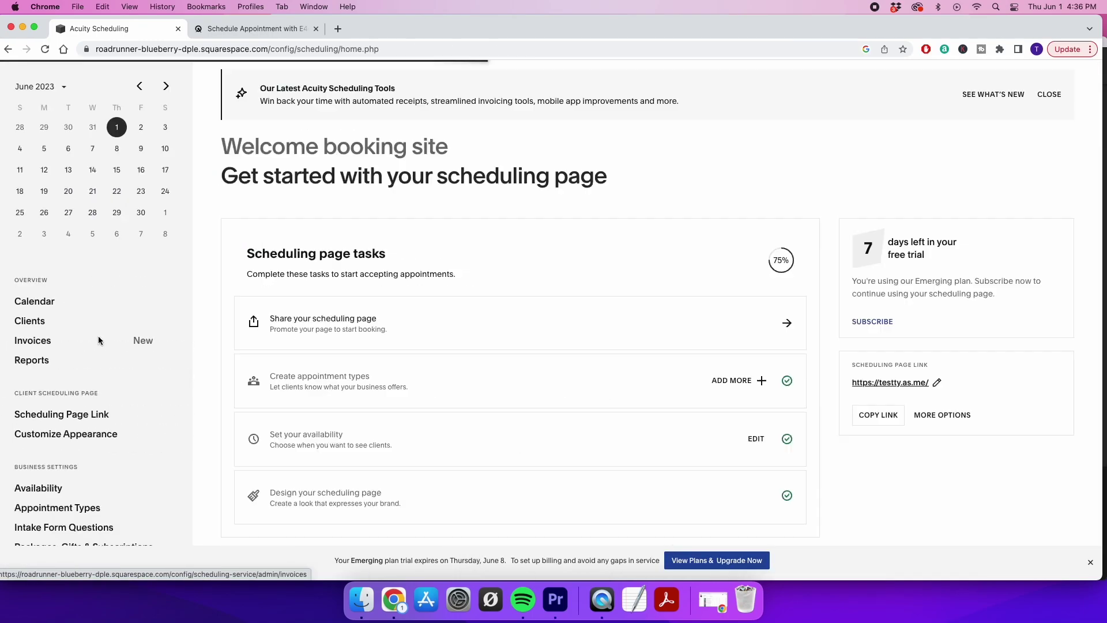
Start a new add-on from the Appointment Types Add-ons page
{"action": "scroll", "coordinate": [90, 423], "scroll_direction": "down", "scroll_amount": 3}
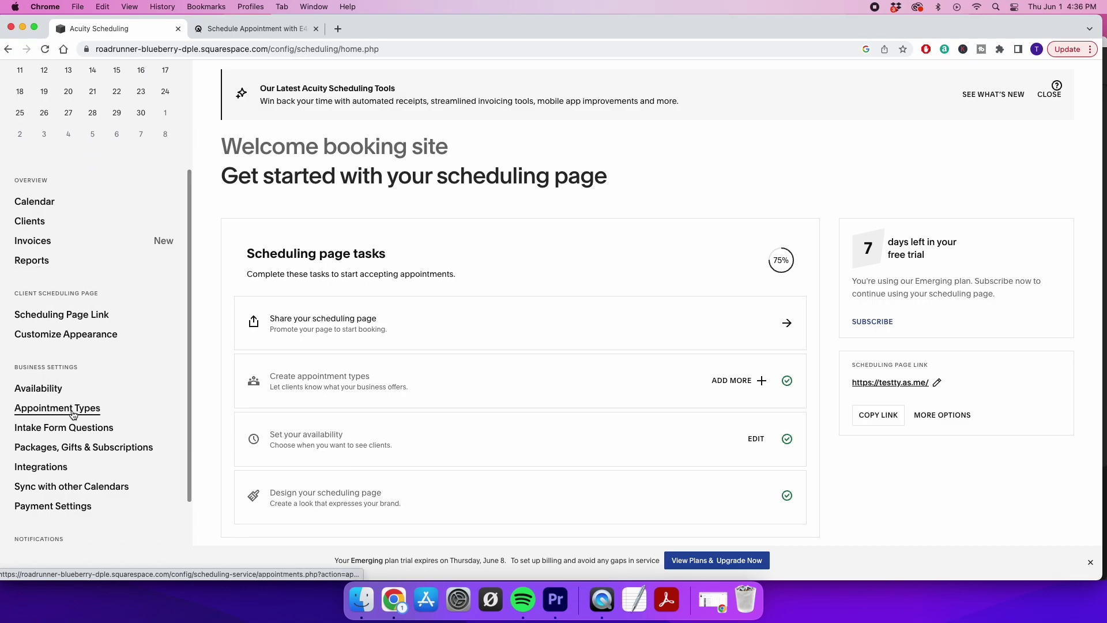
{"action": "left_click", "coordinate": [71, 409]}
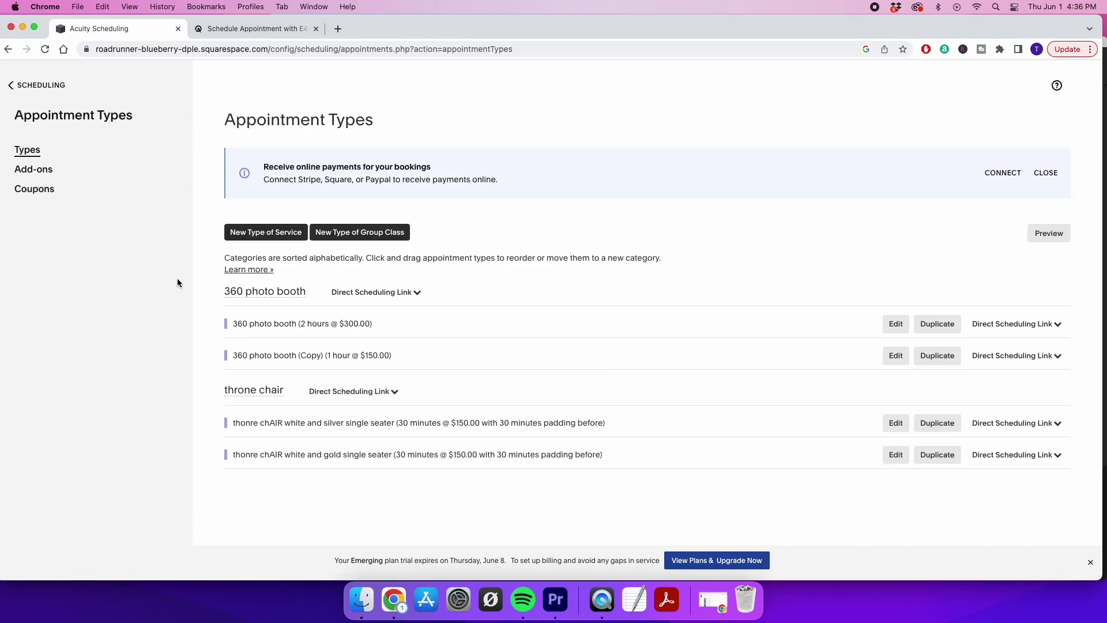
{"action": "left_click", "coordinate": [52, 172]}
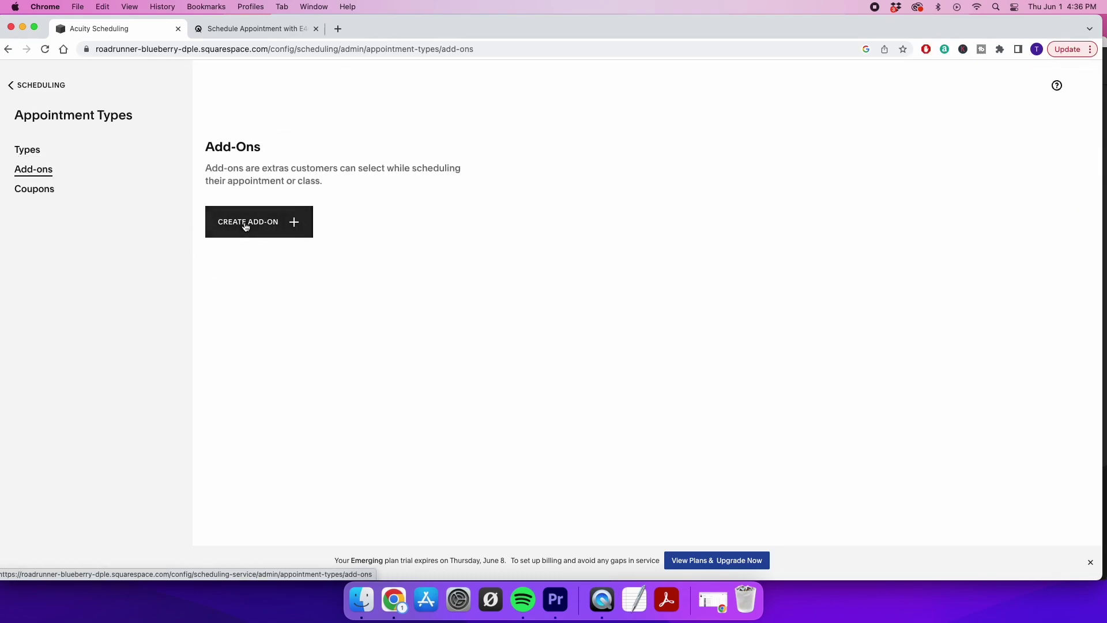
{"action": "left_click", "coordinate": [245, 222]}
Create add-on 'throne chair white and silver' at $150, 0 minutes, for three appointment types
{"action": "left_click", "coordinate": [883, 174]}
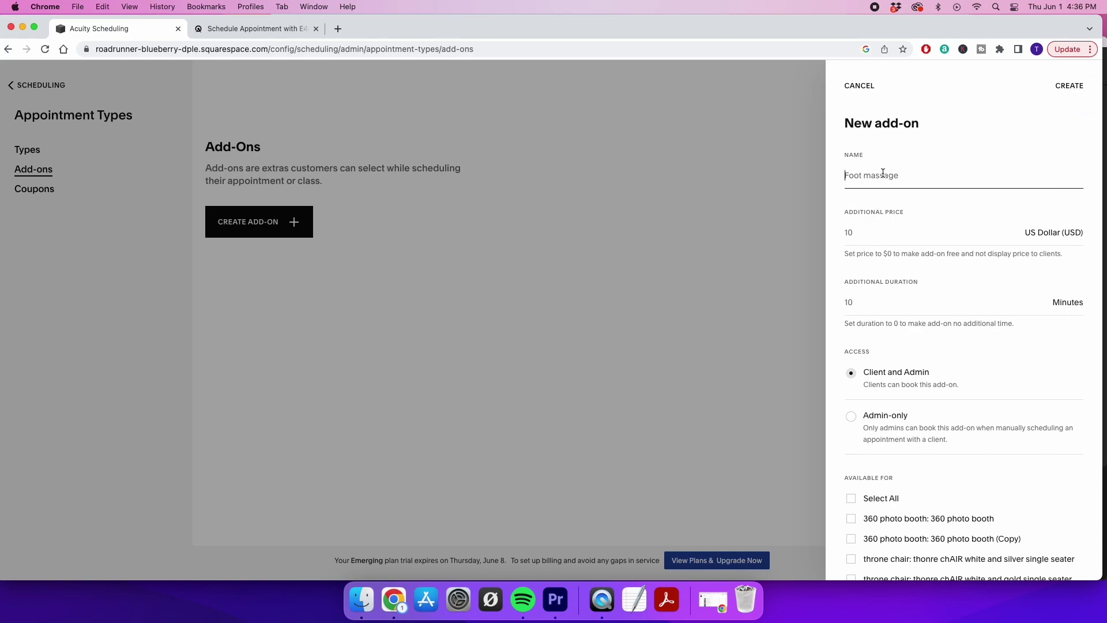
{"action": "type", "text": "throne chair white and silver"}
{"action": "left_click", "coordinate": [871, 234]}
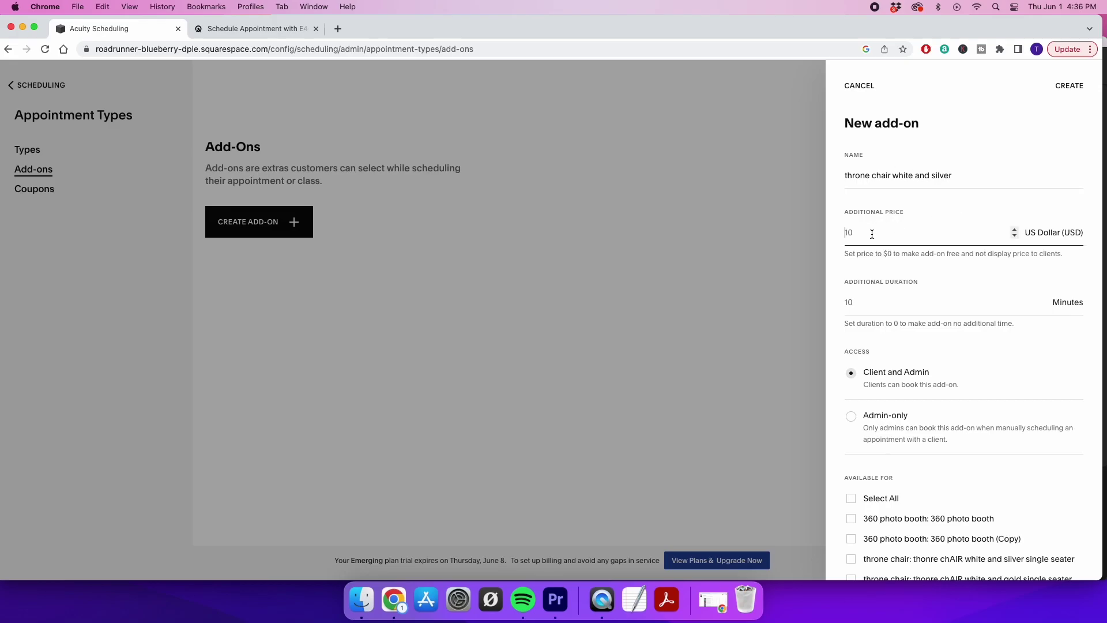
{"action": "left_click", "coordinate": [869, 306]}
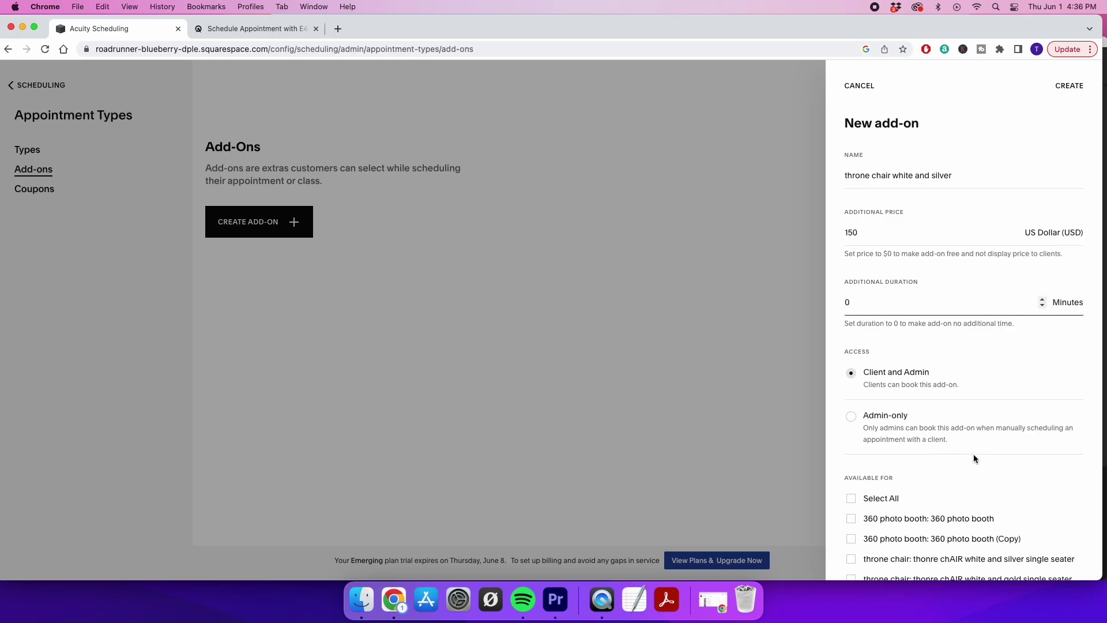
{"action": "left_click", "coordinate": [971, 469]}
{"action": "scroll", "coordinate": [970, 469], "scroll_direction": "down", "scroll_amount": 2}
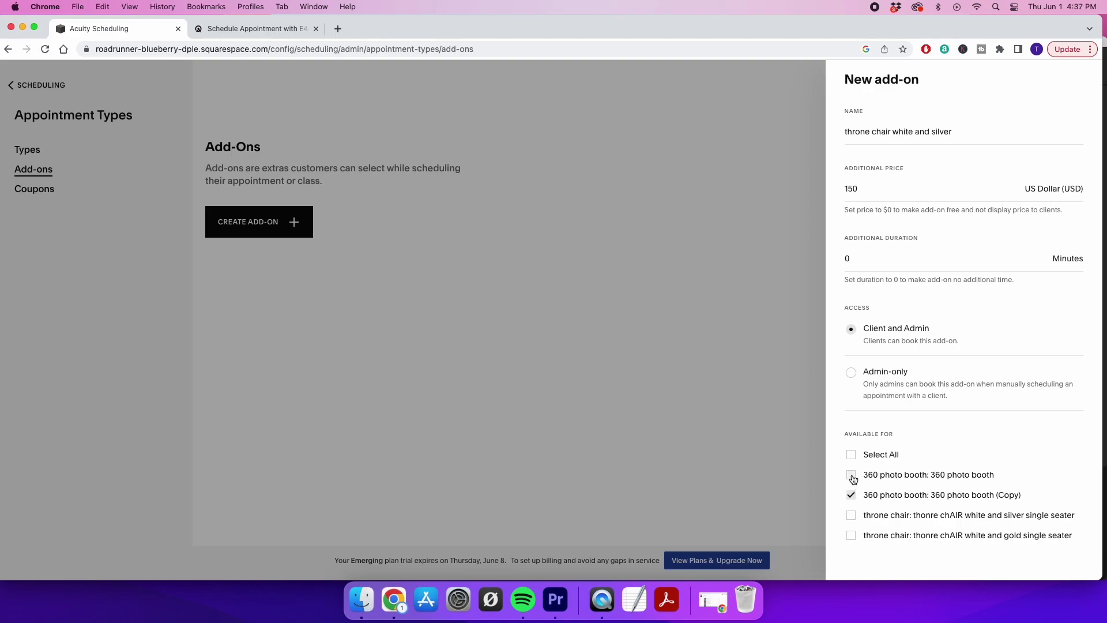
{"action": "left_click", "coordinate": [851, 535]}
{"action": "scroll", "coordinate": [934, 433], "scroll_direction": "up", "scroll_amount": 2}
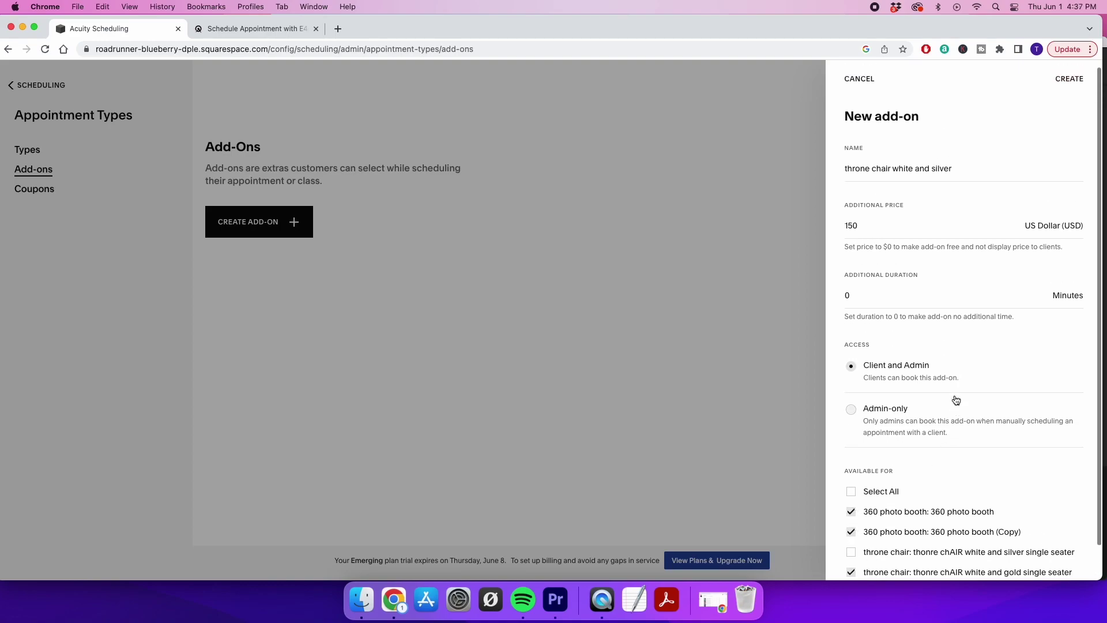
{"action": "left_click", "coordinate": [1068, 90]}
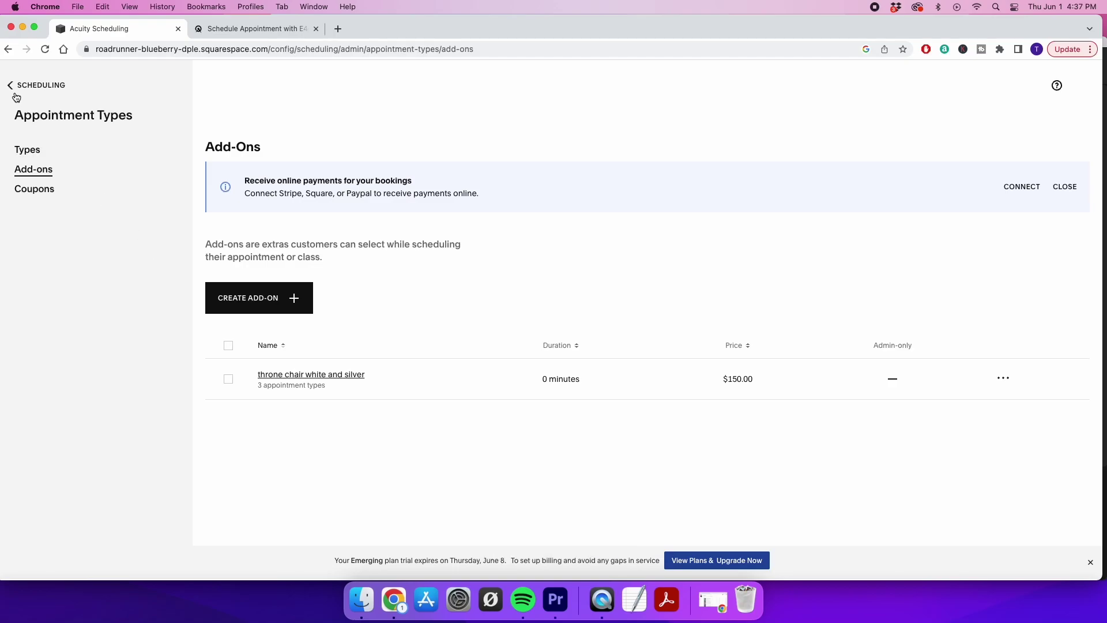
Preview the 2-hour 360 photo booth booking with the throne chair add-on ticked, then switch to the reference site
{"action": "left_click", "coordinate": [23, 151]}
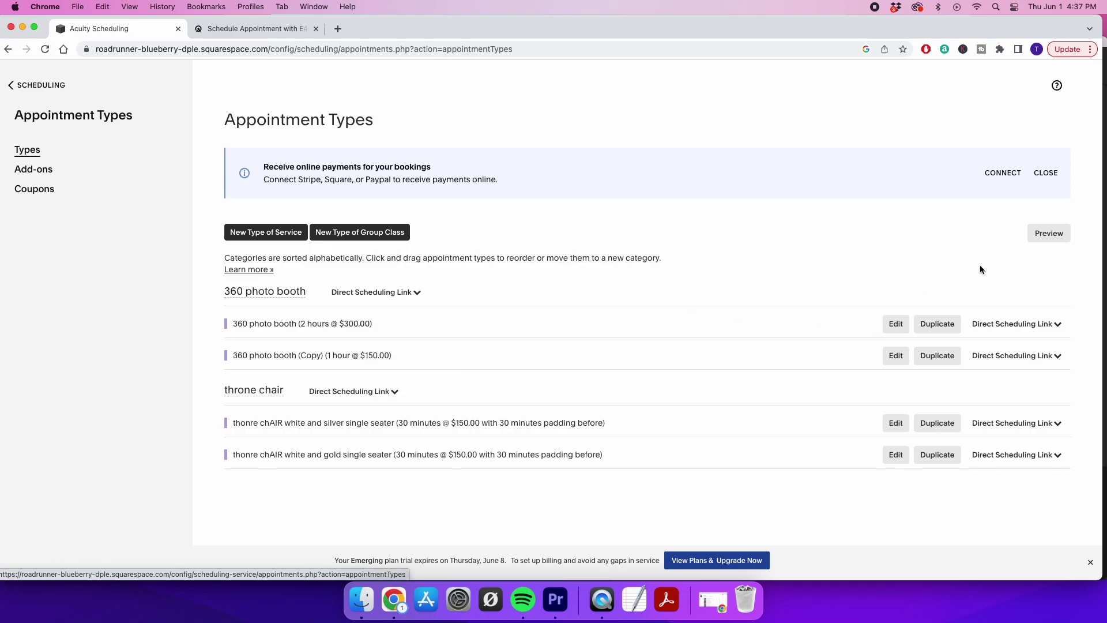
{"action": "left_click", "coordinate": [1033, 235]}
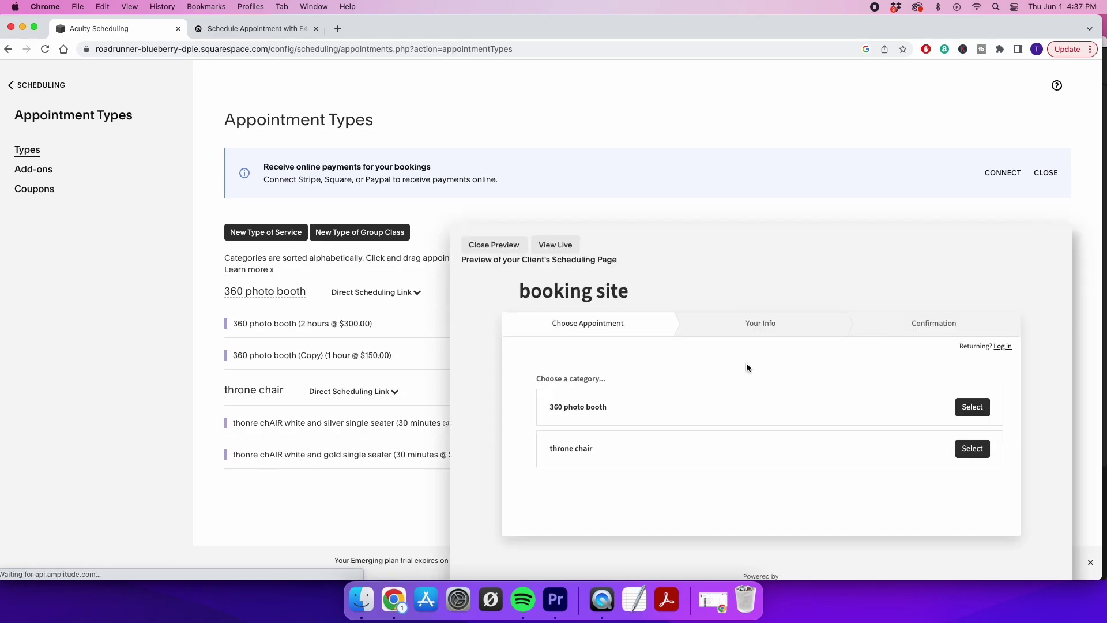
{"action": "left_click", "coordinate": [972, 407]}
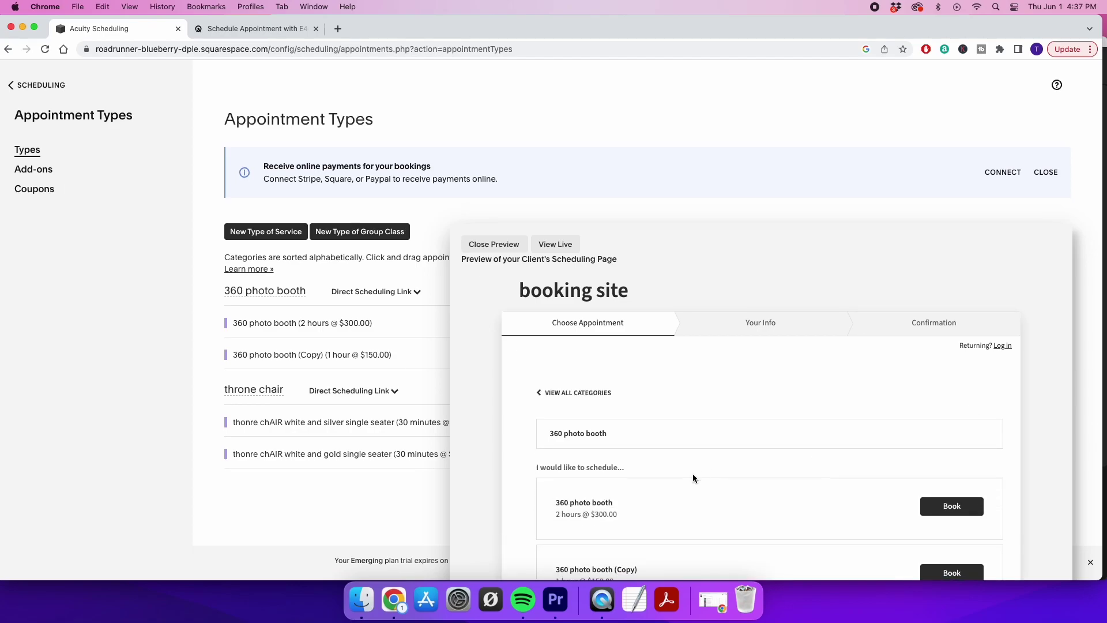
{"action": "scroll", "coordinate": [749, 456], "scroll_direction": "down", "scroll_amount": 3}
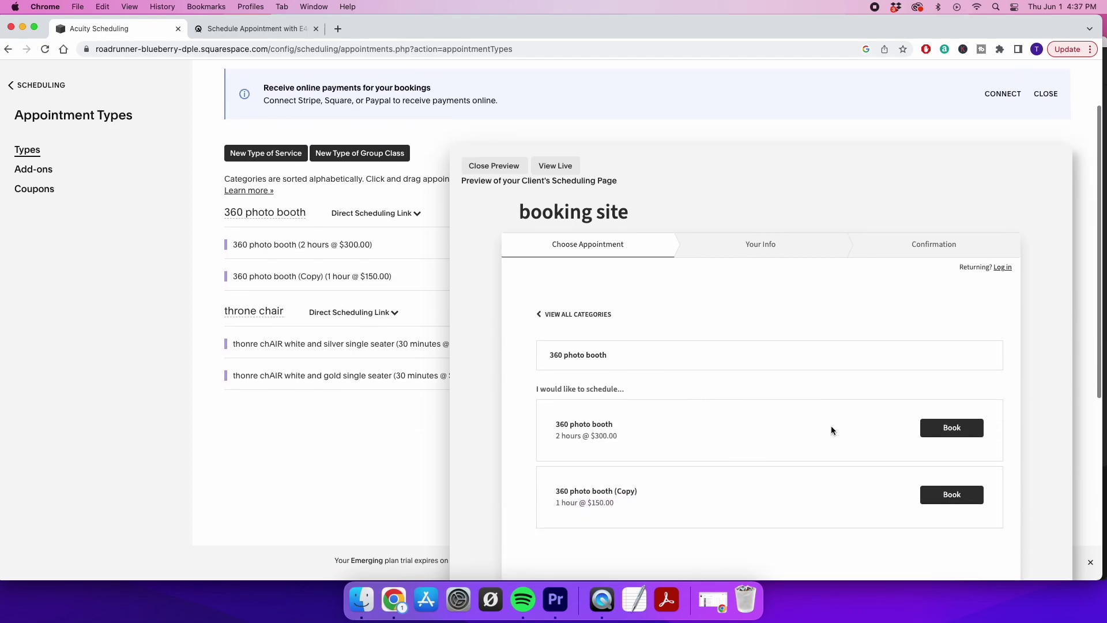
{"action": "left_click", "coordinate": [939, 432]}
{"action": "scroll", "coordinate": [731, 455], "scroll_direction": "down", "scroll_amount": 3}
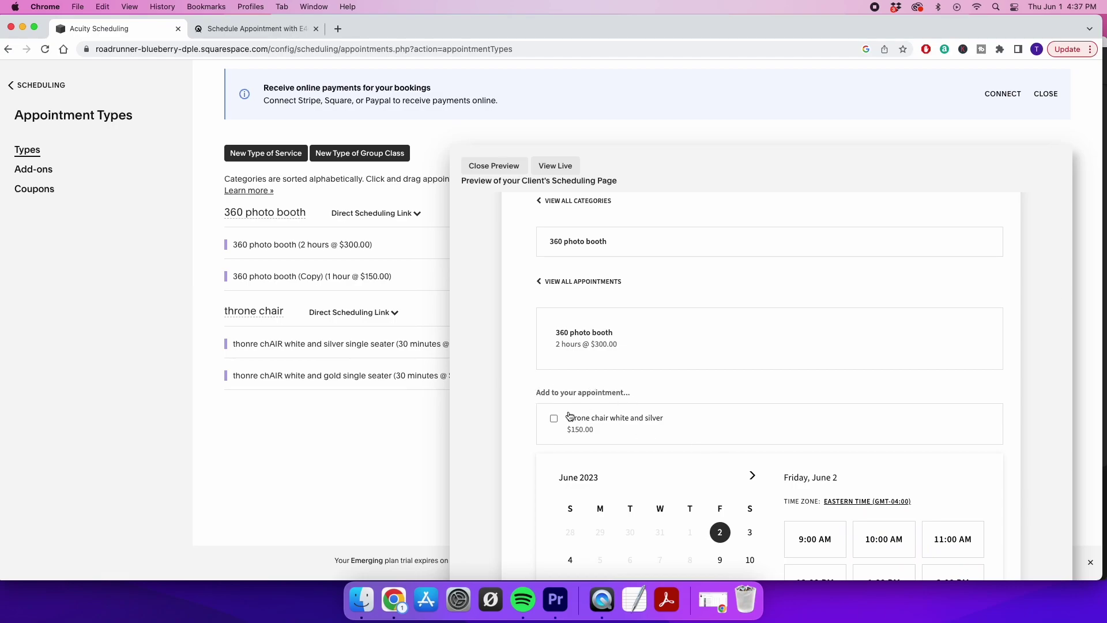
{"action": "left_click", "coordinate": [554, 420]}
{"action": "left_click", "coordinate": [251, 30]}
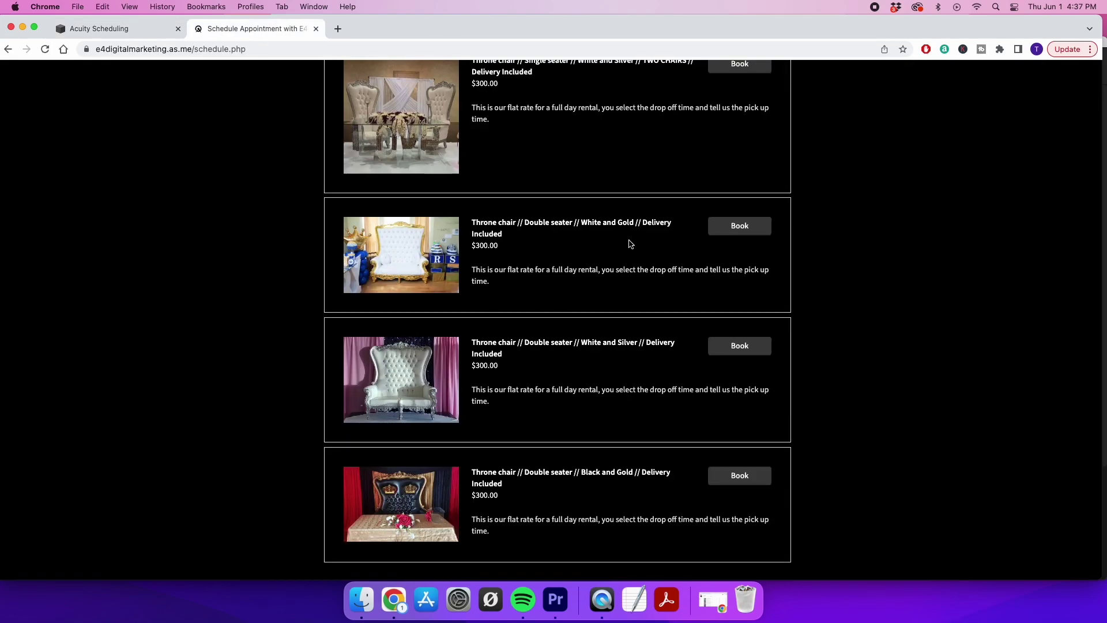
On the reference site, open Photo Booth (360) and choose the 1-hour 360 Photobooth
{"action": "scroll", "coordinate": [630, 244], "scroll_direction": "up", "scroll_amount": 5}
{"action": "scroll", "coordinate": [736, 185], "scroll_direction": "up", "scroll_amount": 10}
{"action": "scroll", "coordinate": [735, 185], "scroll_direction": "up", "scroll_amount": 3}
{"action": "scroll", "coordinate": [734, 180], "scroll_direction": "down", "scroll_amount": 15}
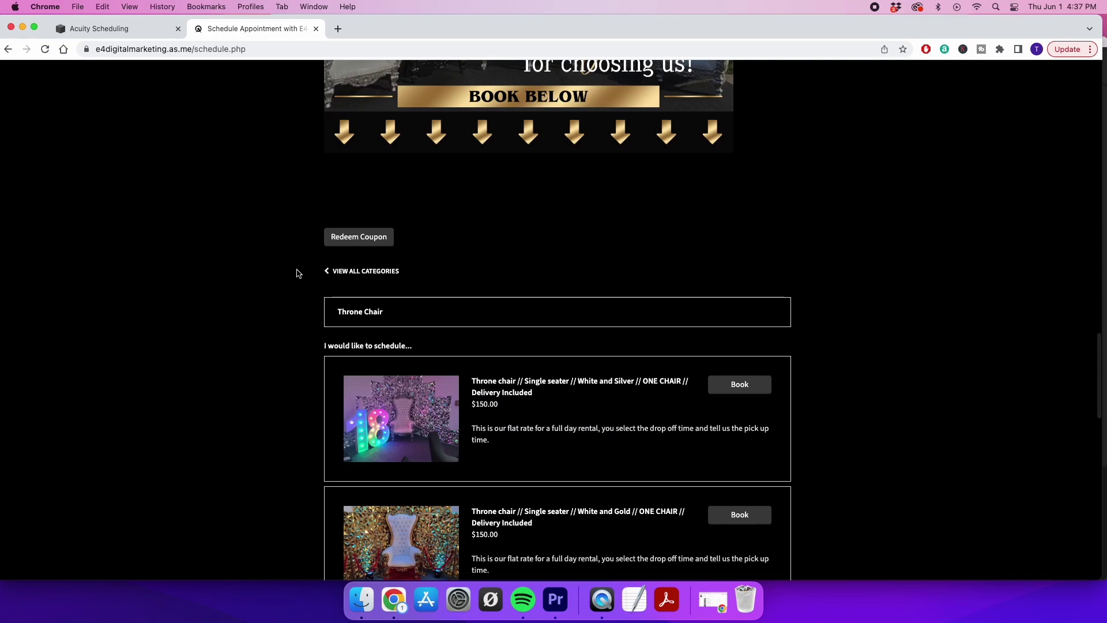
{"action": "left_click", "coordinate": [337, 271]}
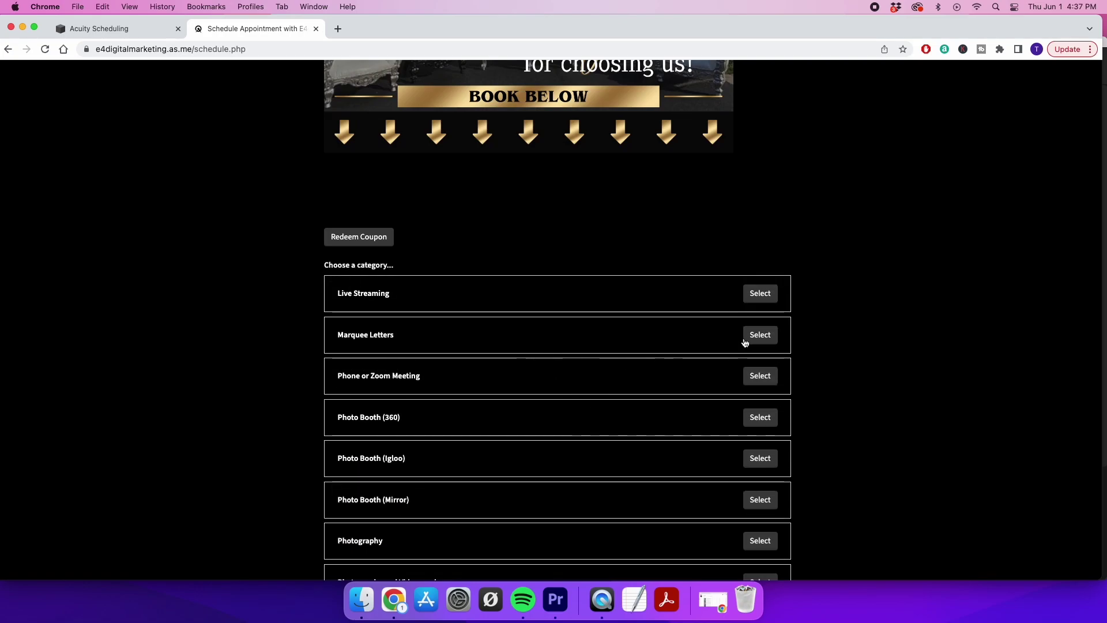
{"action": "scroll", "coordinate": [663, 426], "scroll_direction": "down", "scroll_amount": 2}
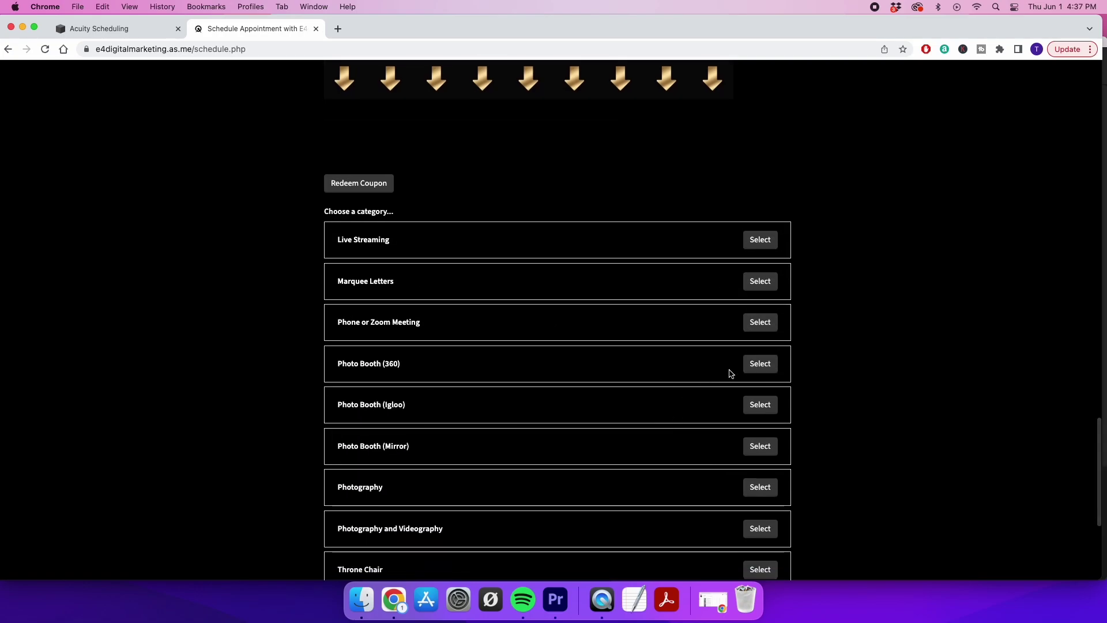
{"action": "left_click", "coordinate": [757, 366]}
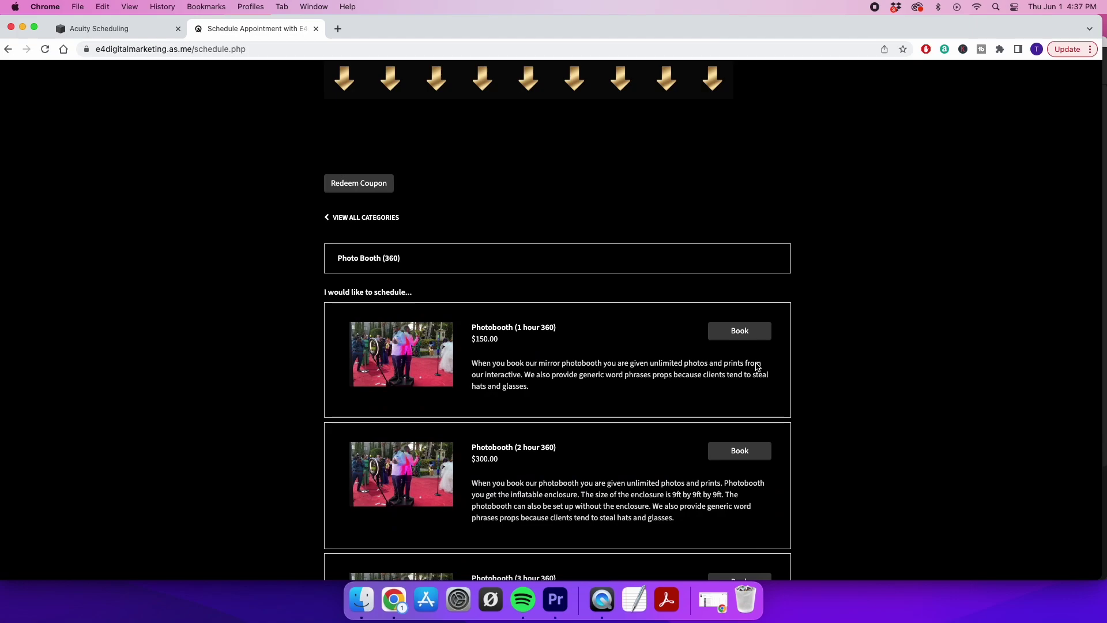
{"action": "left_click", "coordinate": [733, 332]}
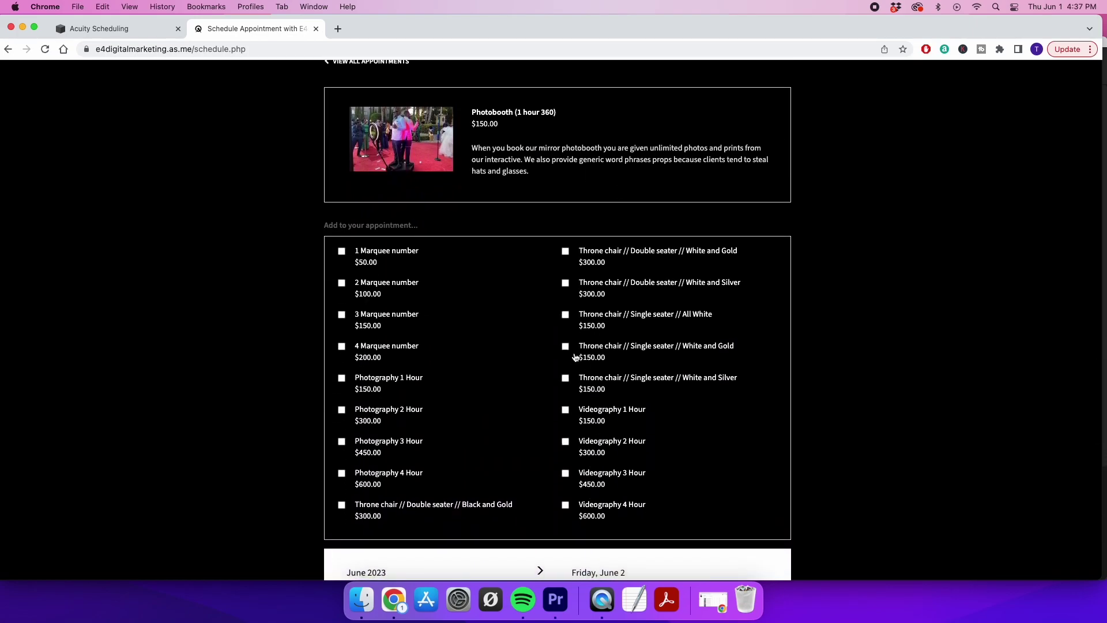
Tick the White and Gold single throne chair, 2 Marquee number and Photography 2 Hour add-ons
{"action": "left_click", "coordinate": [566, 347]}
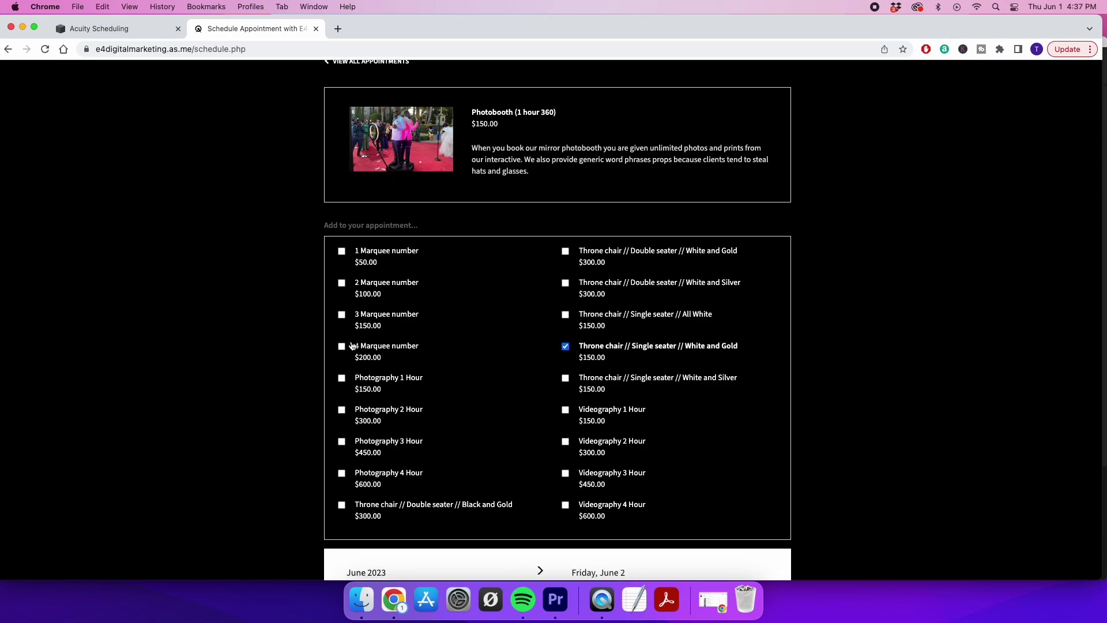
{"action": "left_click", "coordinate": [341, 283]}
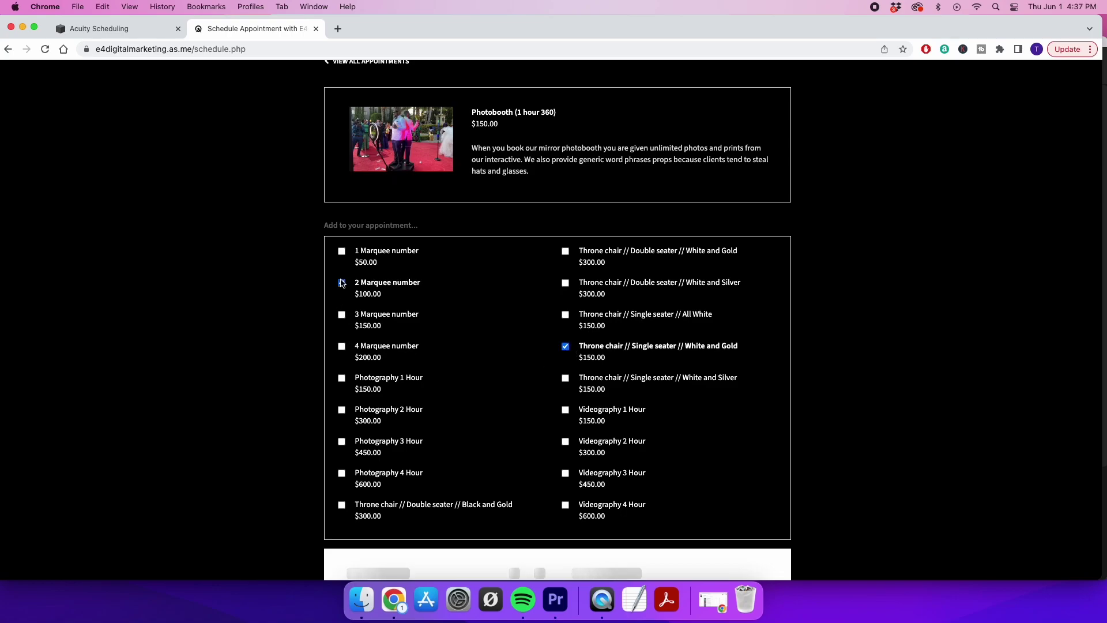
{"action": "left_click", "coordinate": [342, 411]}
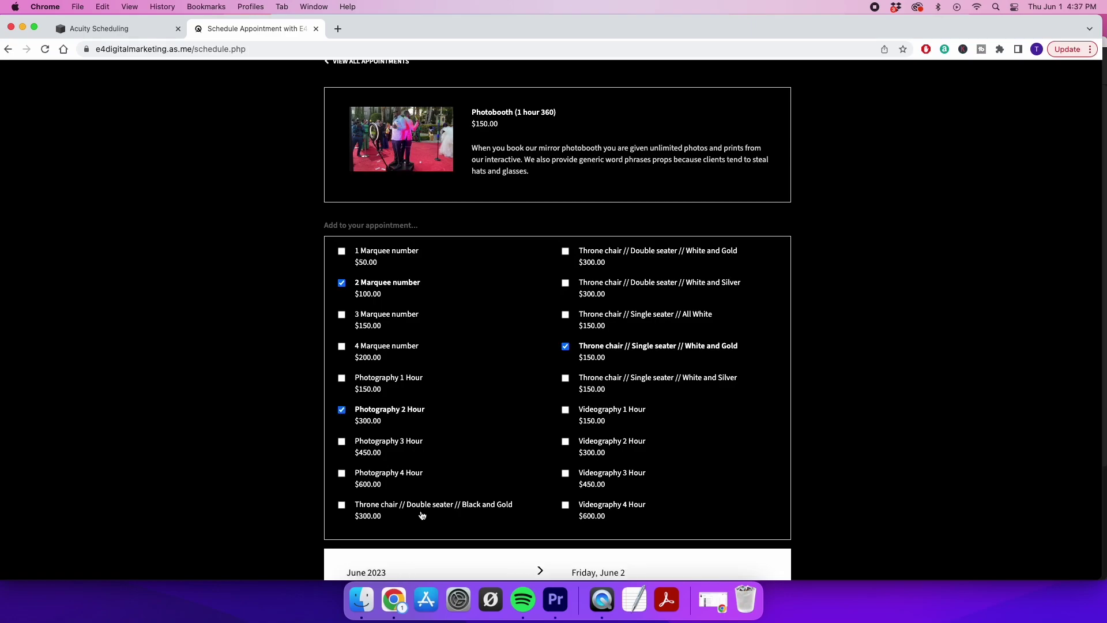
{"action": "scroll", "coordinate": [422, 515], "scroll_direction": "down", "scroll_amount": 5}
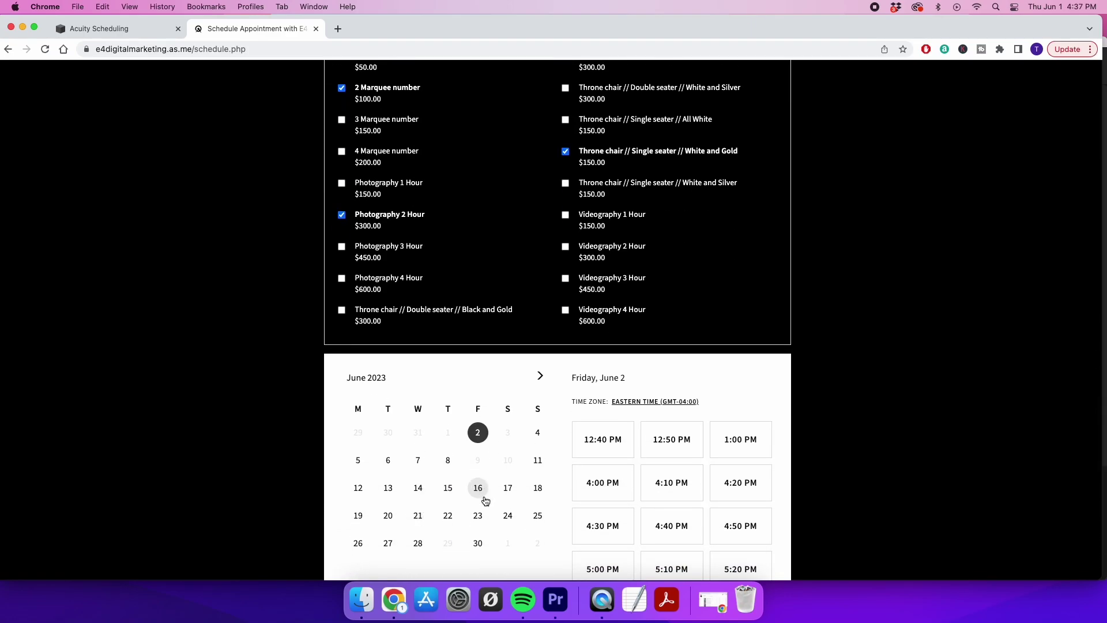
{"action": "scroll", "coordinate": [476, 455], "scroll_direction": "up", "scroll_amount": 3}
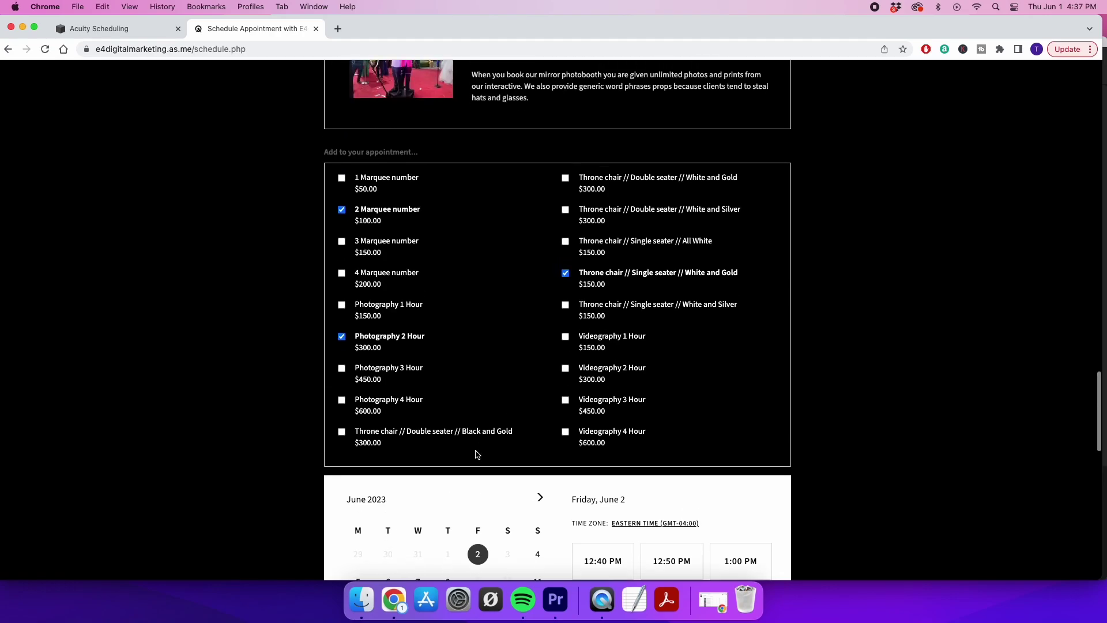
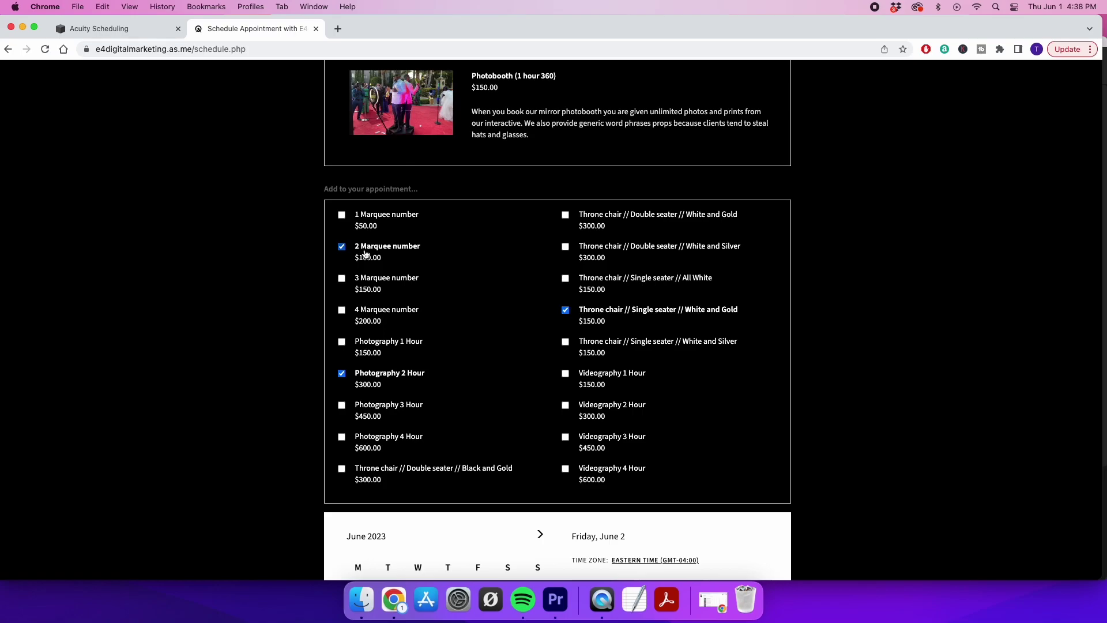
Untick the 2 Marquee number, Photography 2 Hour and White and Gold throne chair add-ons, then return to the admin page
{"action": "left_click", "coordinate": [342, 247]}
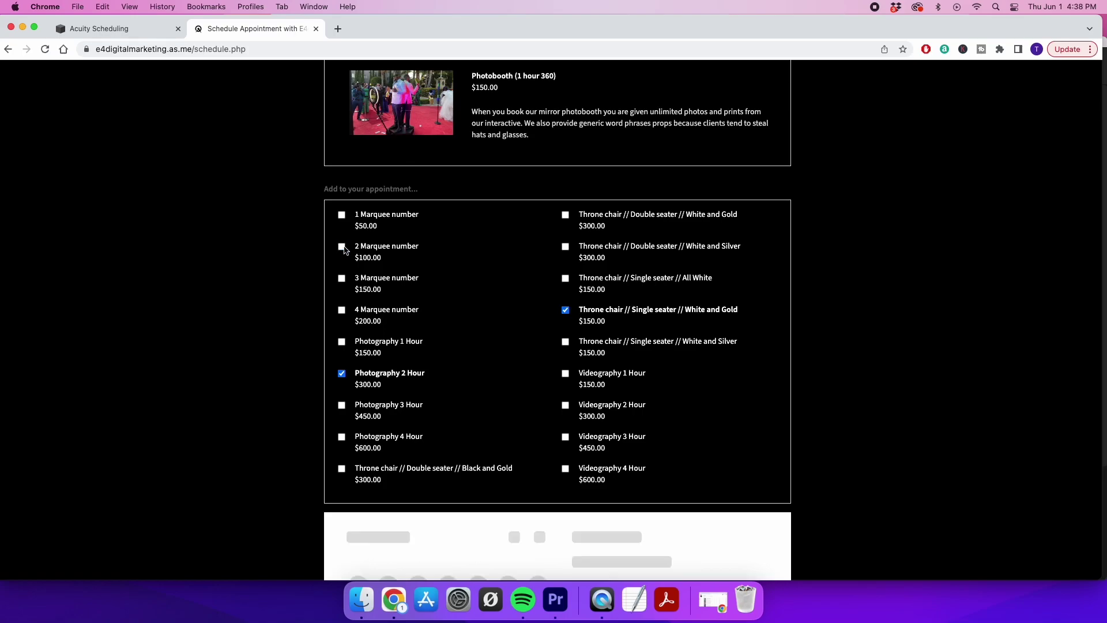
{"action": "left_click", "coordinate": [342, 373]}
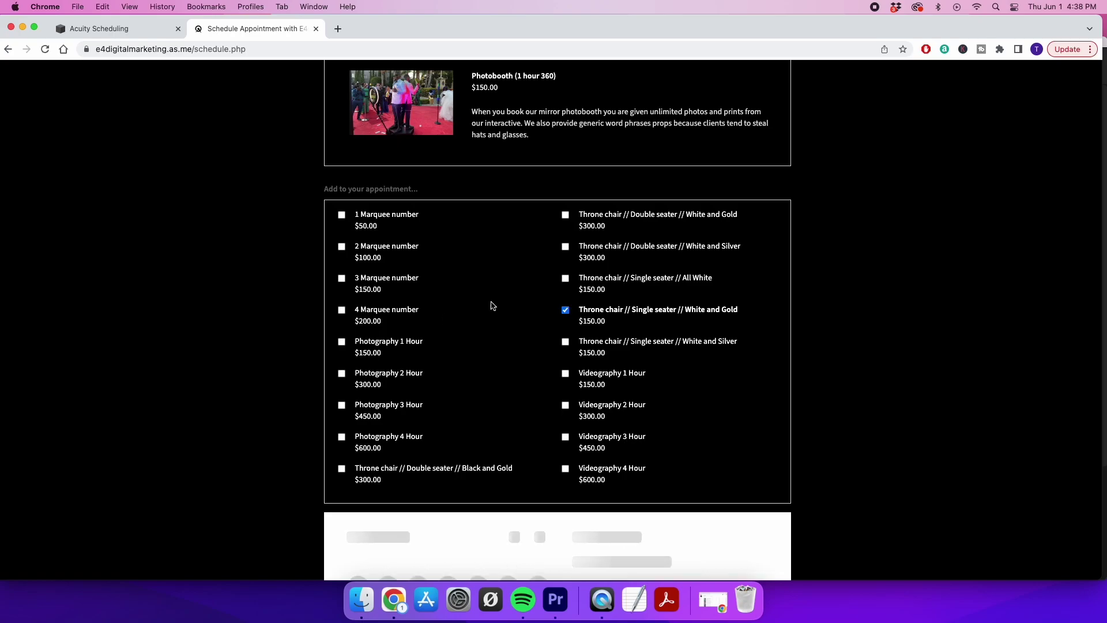
{"action": "left_click", "coordinate": [566, 311]}
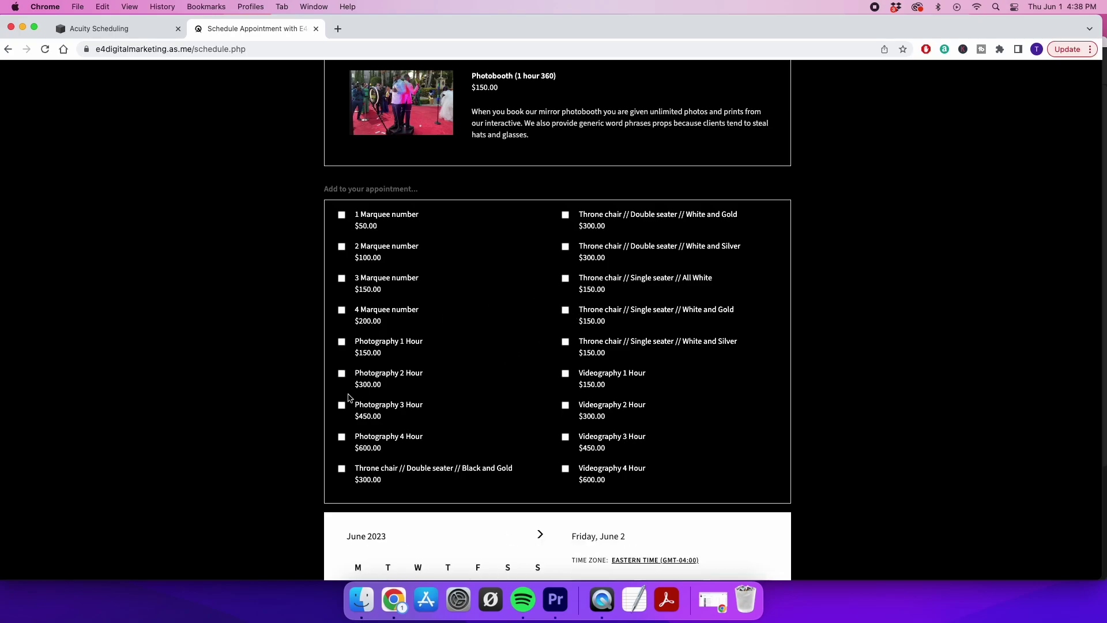
{"action": "scroll", "coordinate": [191, 373], "scroll_direction": "up", "scroll_amount": 2}
{"action": "scroll", "coordinate": [191, 373], "scroll_direction": "down", "scroll_amount": 2}
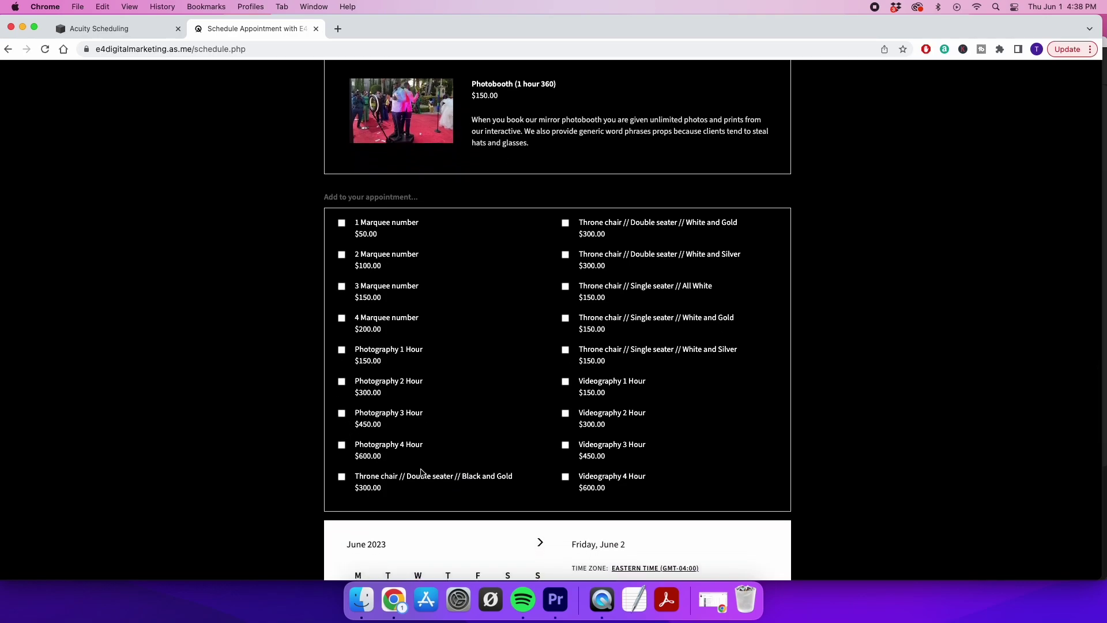
{"action": "scroll", "coordinate": [484, 348], "scroll_direction": "down", "scroll_amount": 3}
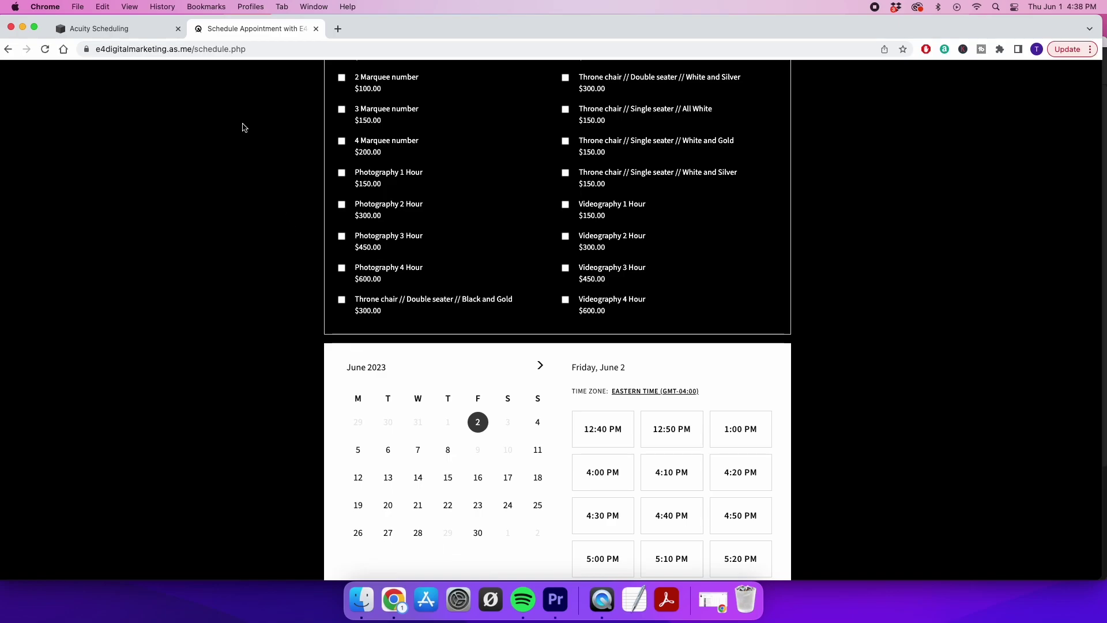
{"action": "left_click", "coordinate": [123, 30]}
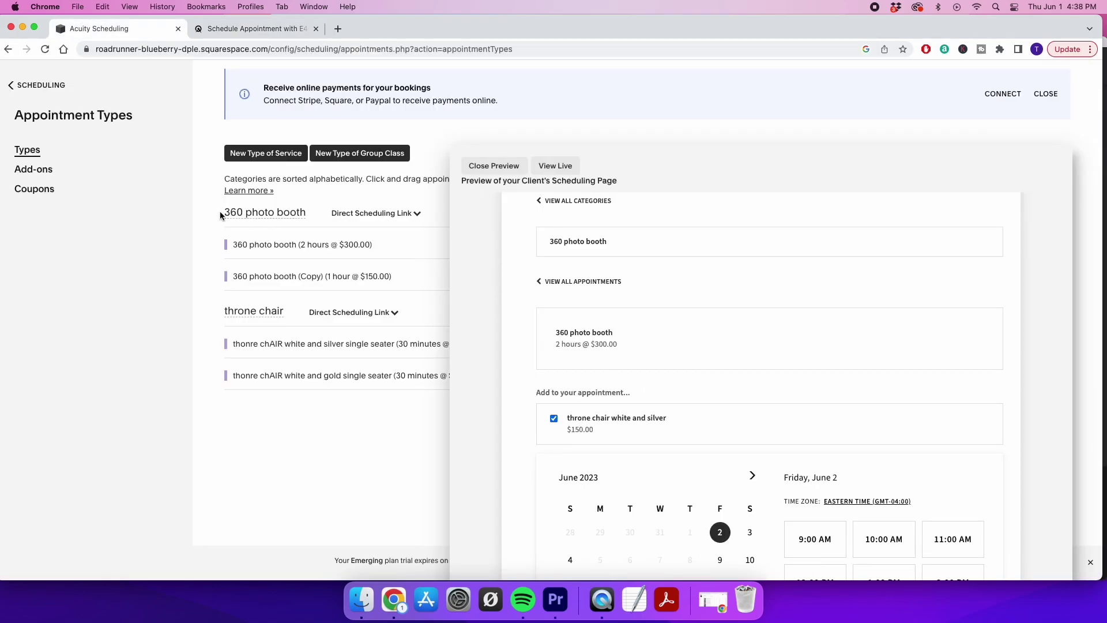
Close the client preview and start a new appointment coupon from the Coupons page
{"action": "scroll", "coordinate": [495, 310], "scroll_direction": "down", "scroll_amount": 1}
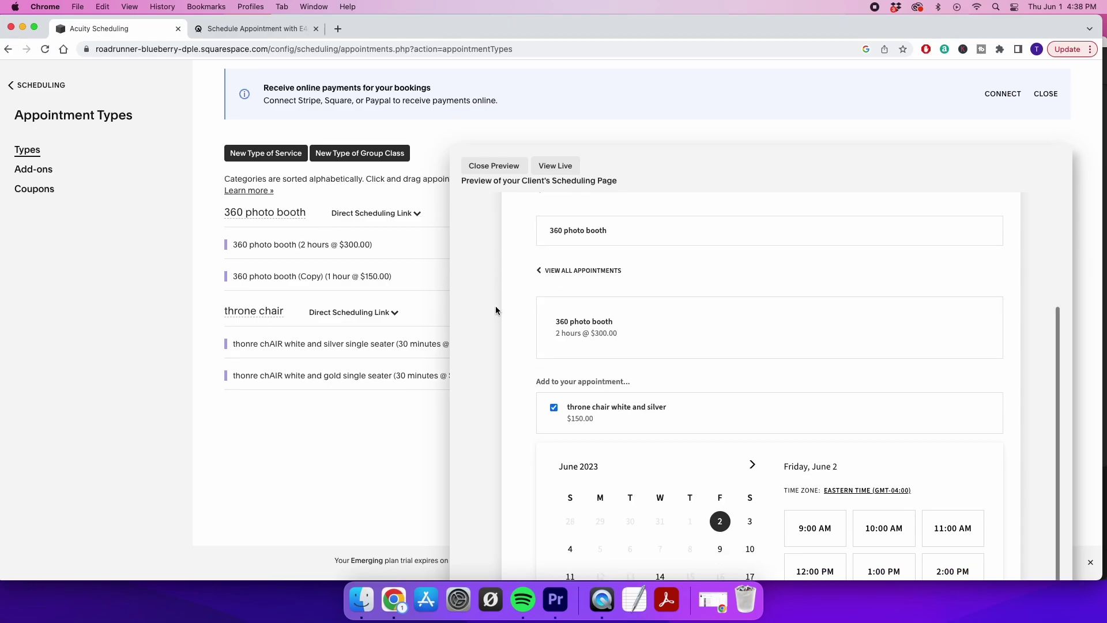
{"action": "left_click", "coordinate": [493, 166]}
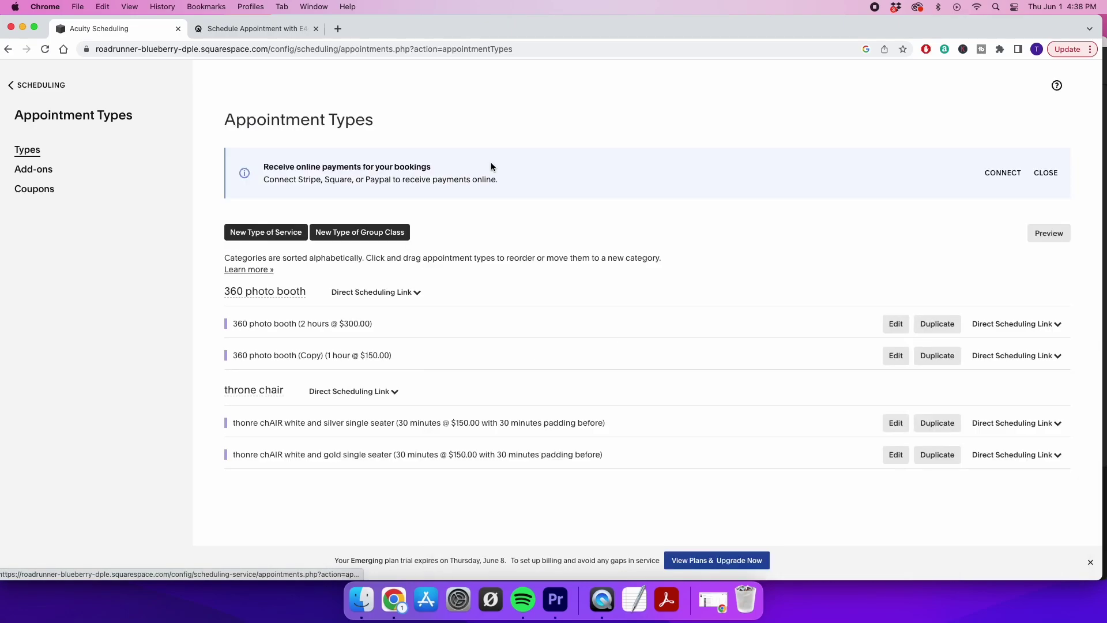
{"action": "left_click", "coordinate": [35, 192]}
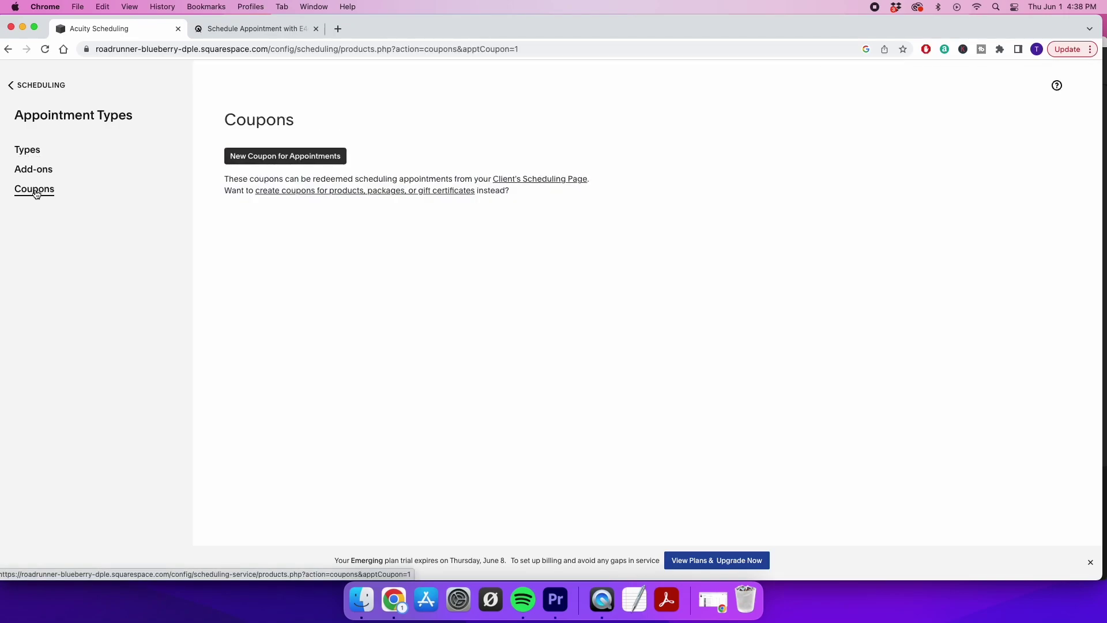
{"action": "left_click", "coordinate": [251, 162]}
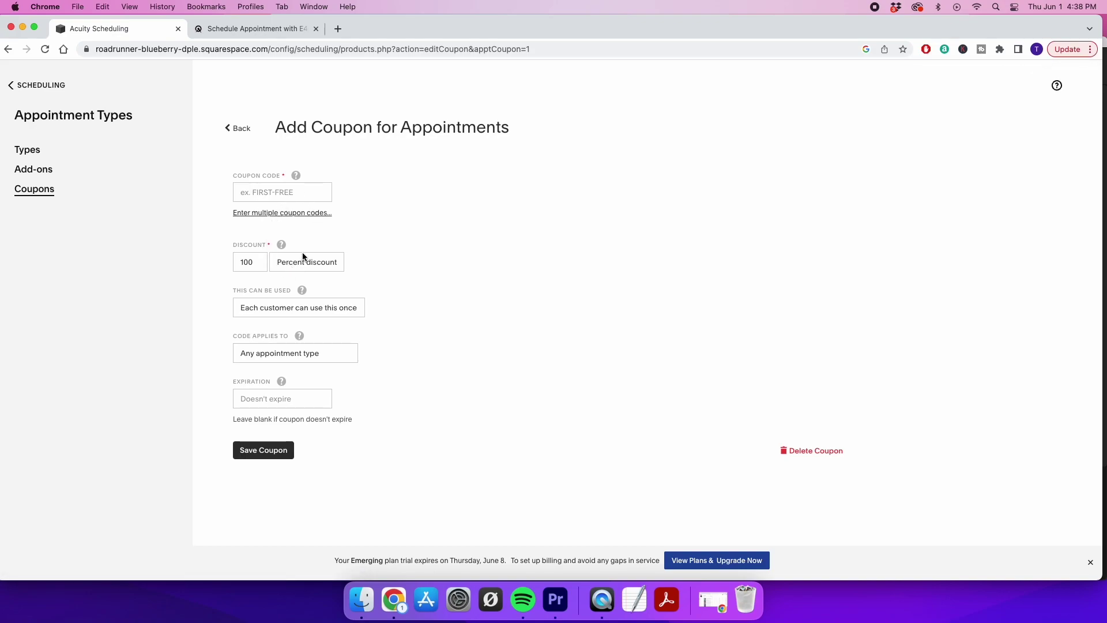
Set the coupon code to 'discount' with a 10 percent discount
{"action": "left_click", "coordinate": [288, 191]}
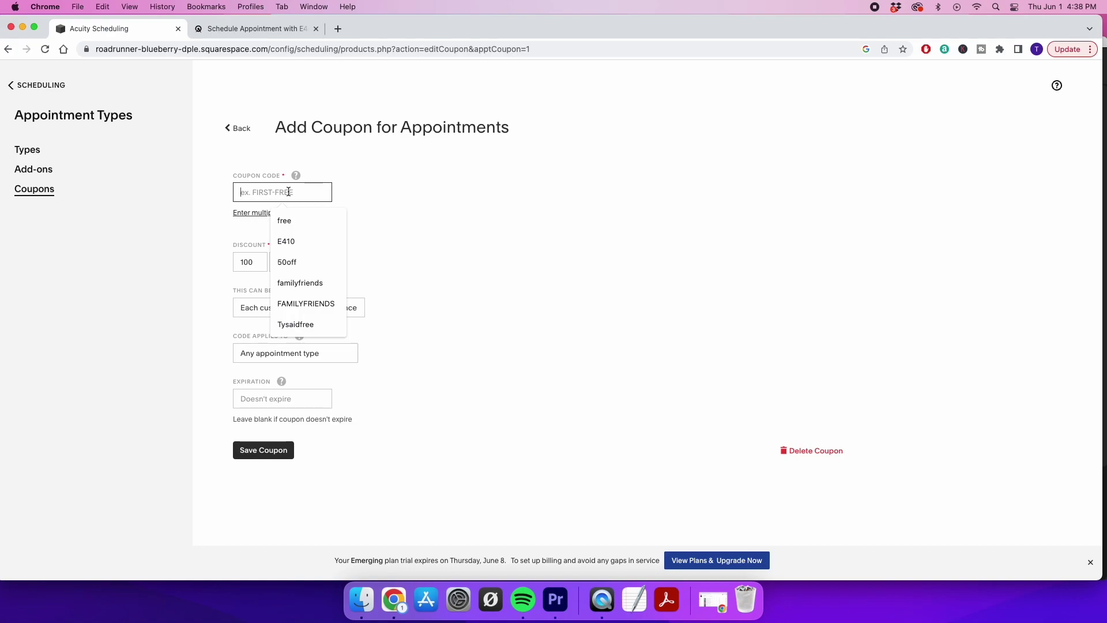
{"action": "type", "text": "discount"}
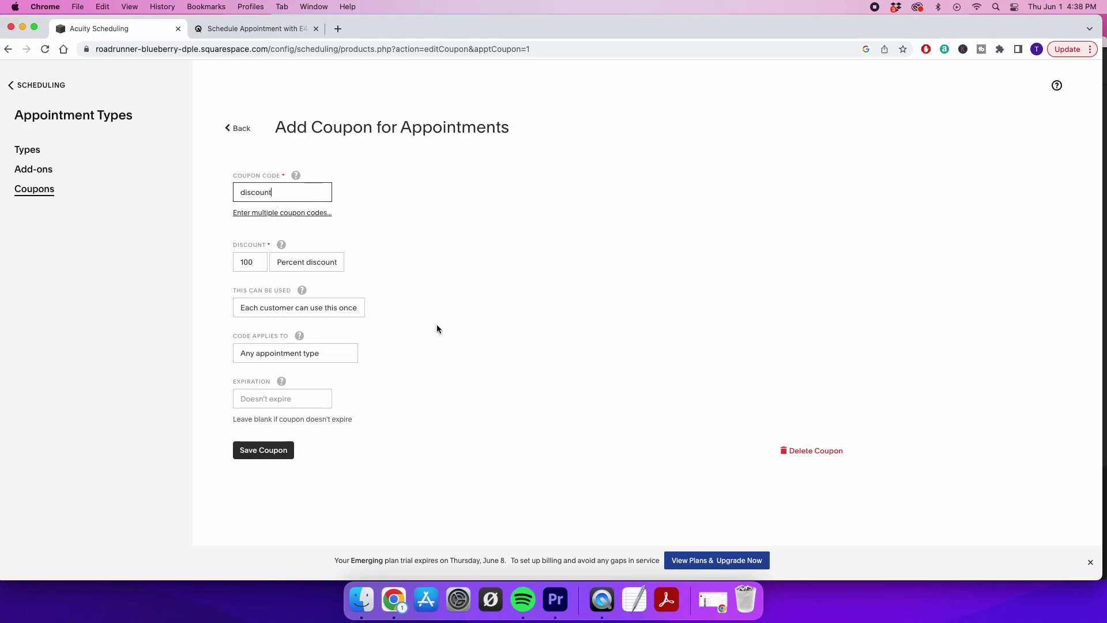
{"action": "left_click", "coordinate": [437, 341]}
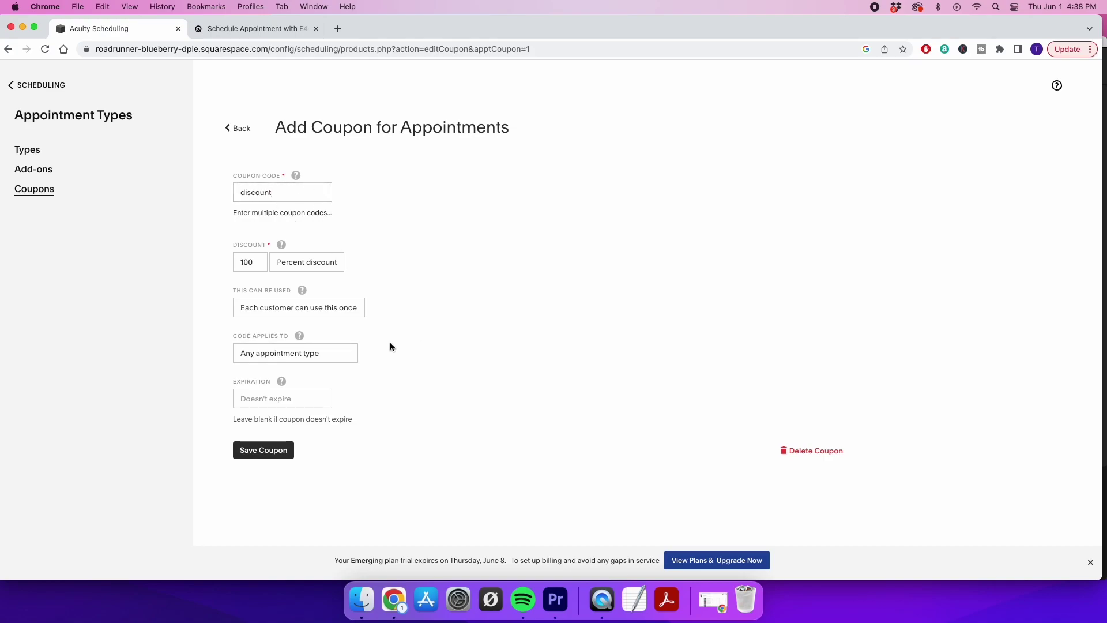
{"action": "double_click", "coordinate": [252, 263]}
{"action": "type", "text": "10"}
{"action": "left_click", "coordinate": [444, 264]}
Keep the coupon at once per customer, any appointment type, and no expiration date
{"action": "left_click", "coordinate": [292, 307]}
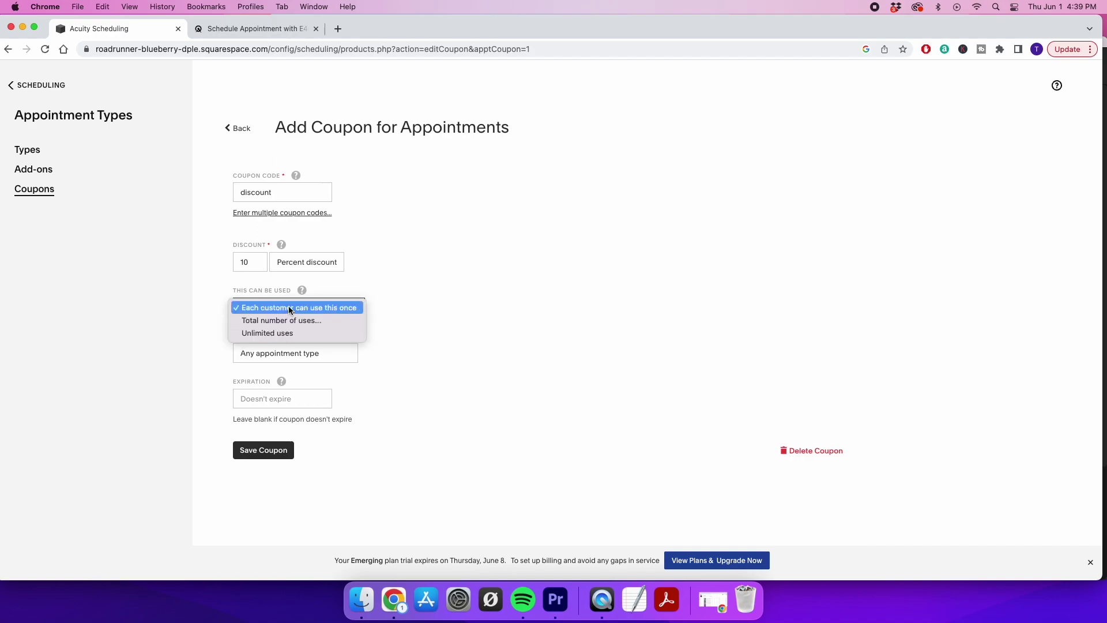
{"action": "left_click", "coordinate": [290, 308]}
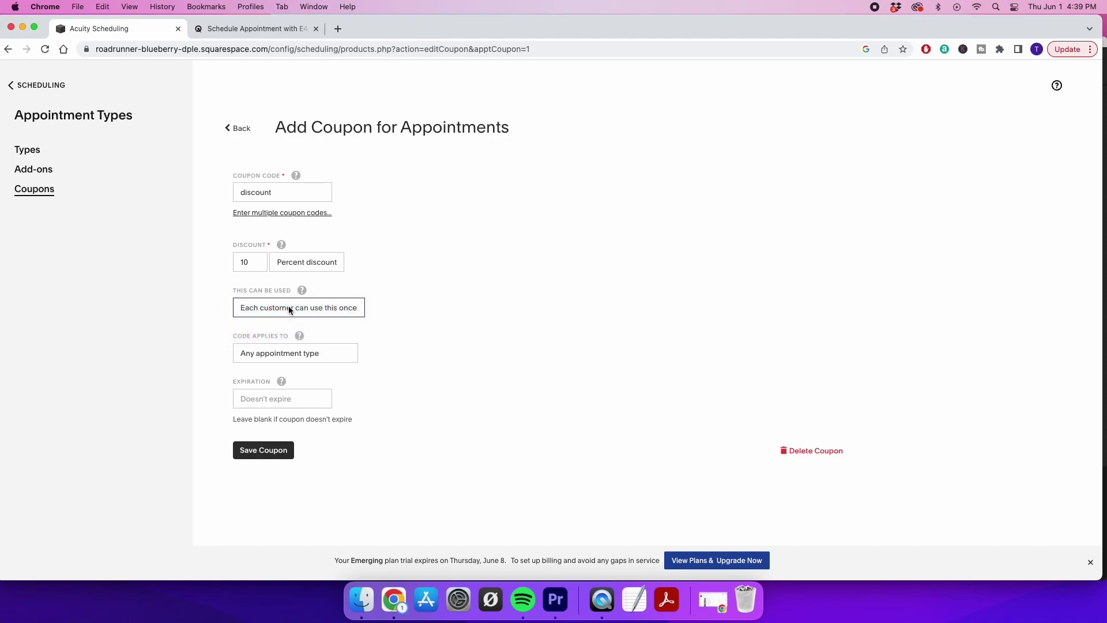
{"action": "left_click", "coordinate": [299, 354]}
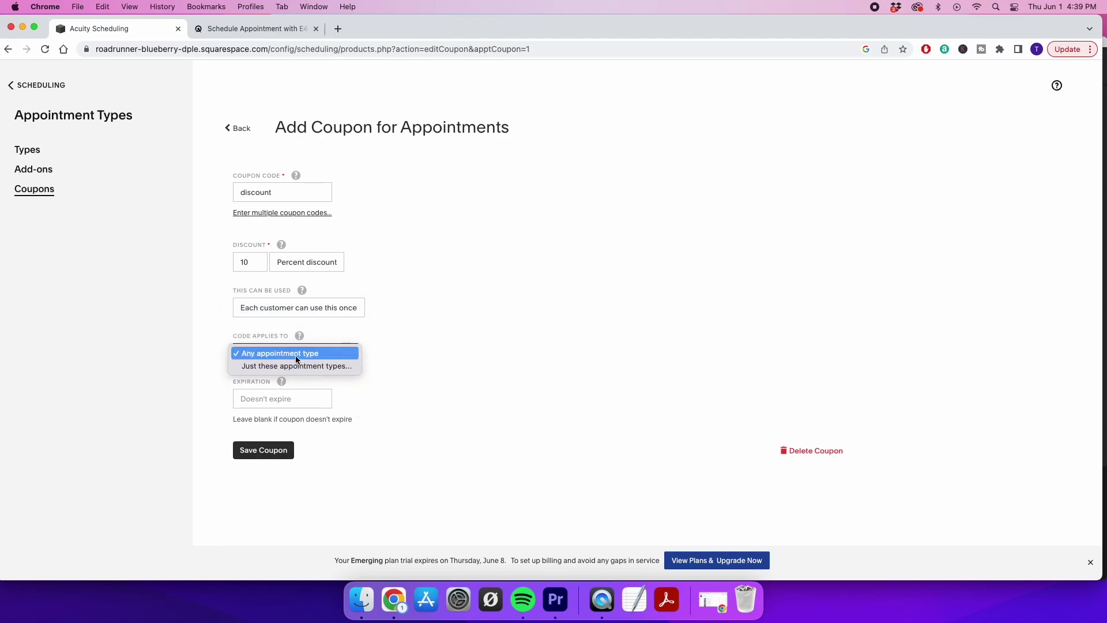
{"action": "left_click", "coordinate": [289, 354]}
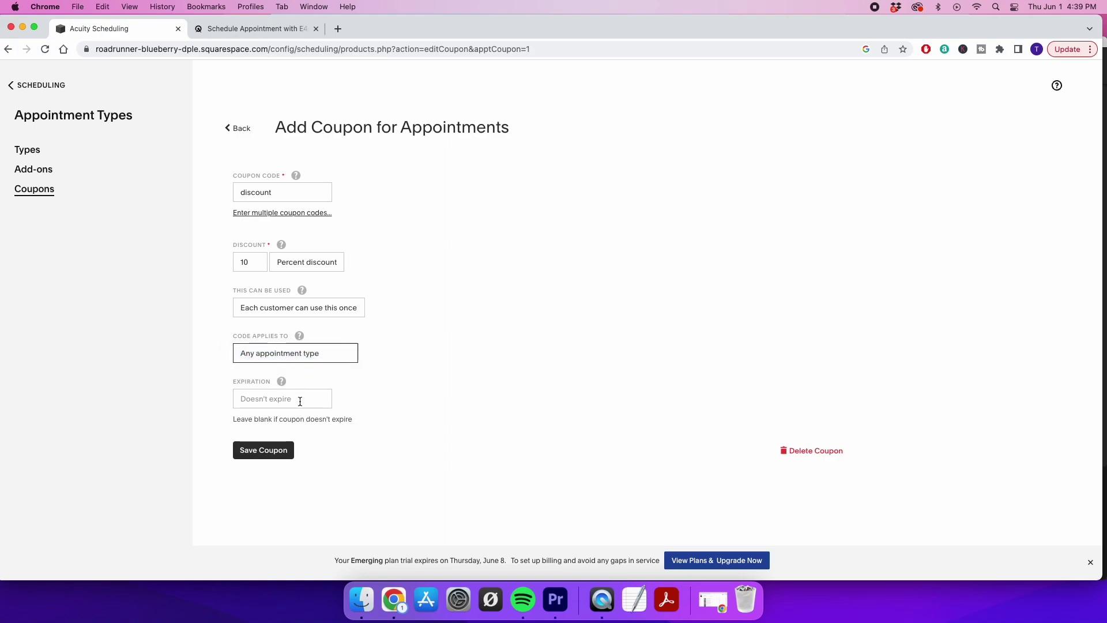
{"action": "left_click", "coordinate": [300, 400]}
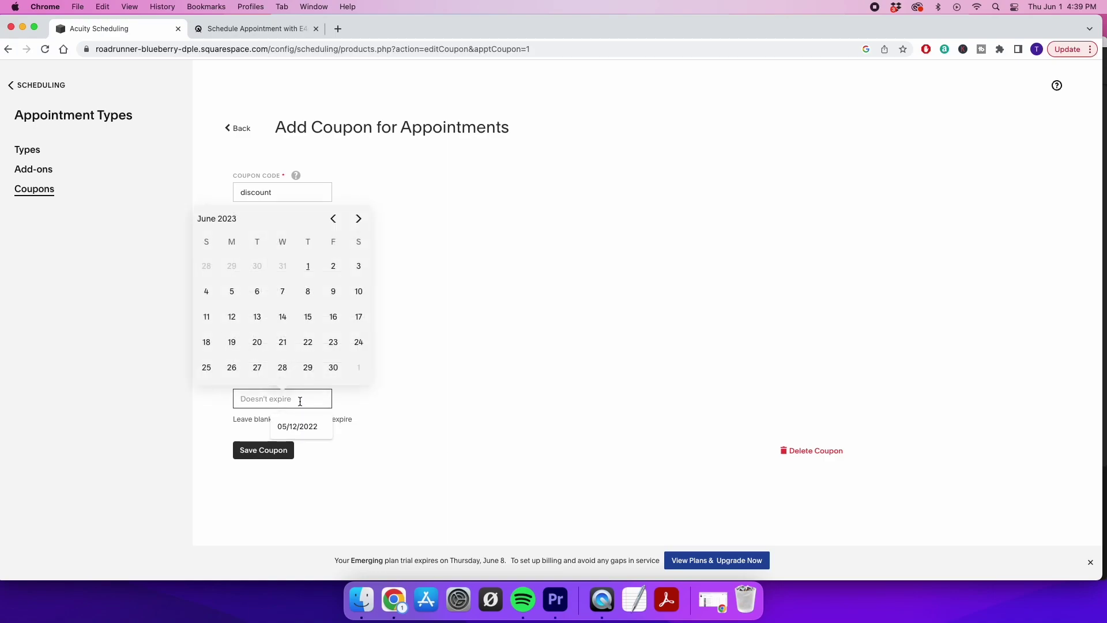
{"action": "left_click", "coordinate": [474, 412]}
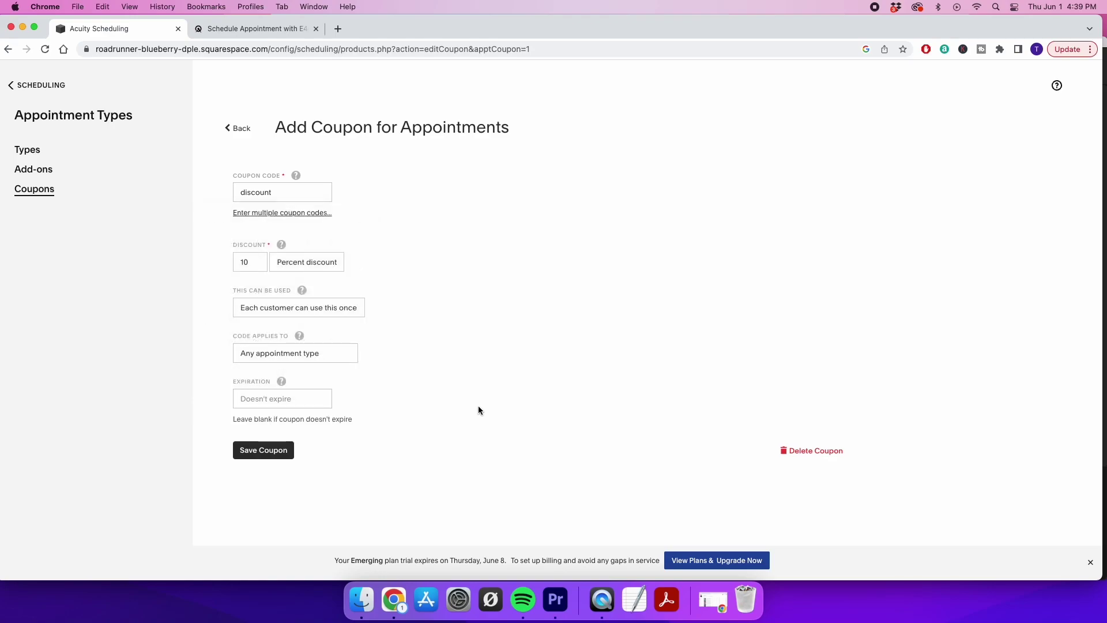
{"action": "left_click", "coordinate": [322, 312]}
Restrict the coupon to specific appointment types, excluding the white and silver and white and gold throne chairs
{"action": "left_click", "coordinate": [431, 407]}
{"action": "left_click", "coordinate": [327, 353]}
{"action": "left_click", "coordinate": [319, 364]}
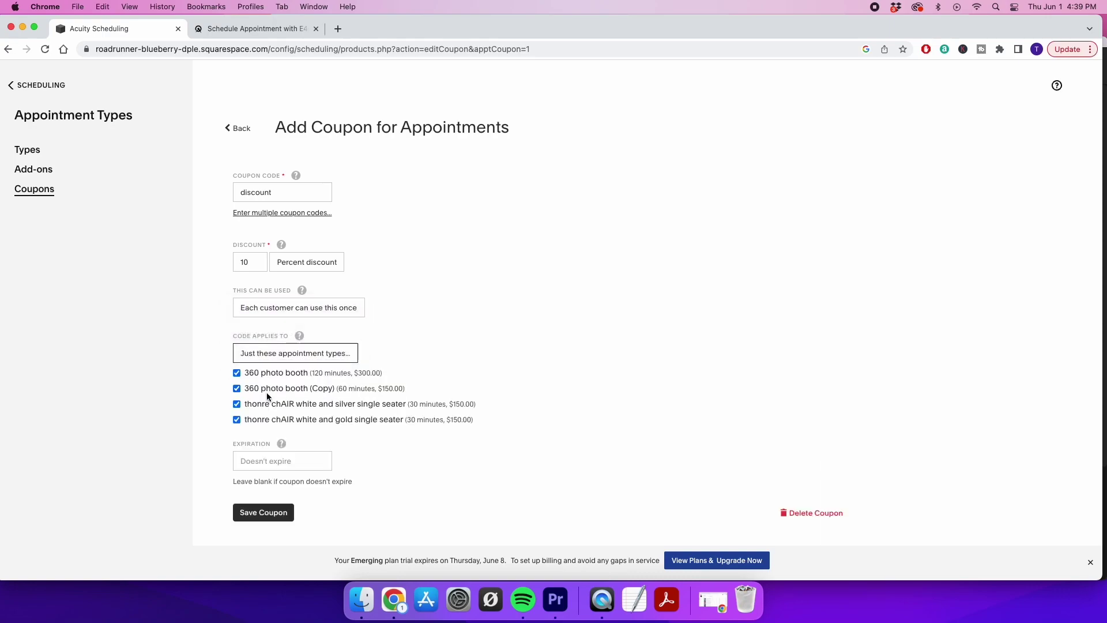
{"action": "left_click", "coordinate": [237, 403]}
{"action": "left_click", "coordinate": [237, 420]}
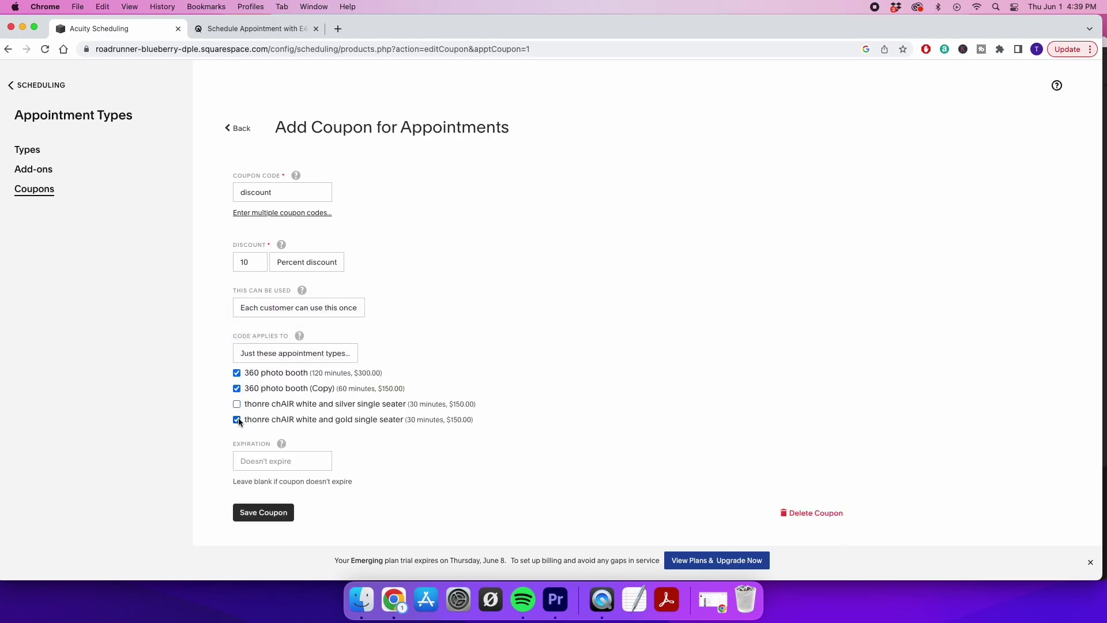
Set the coupon to expire June 14, 2023, save it, and return to the scheduling home page
{"action": "left_click", "coordinate": [326, 460]}
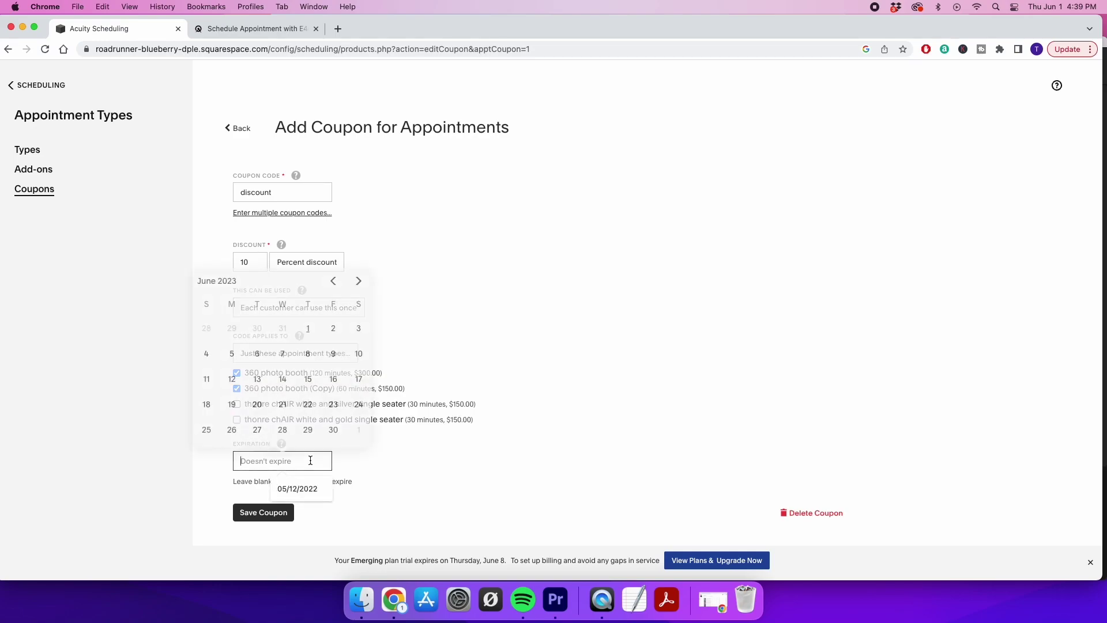
{"action": "left_click", "coordinate": [283, 380]}
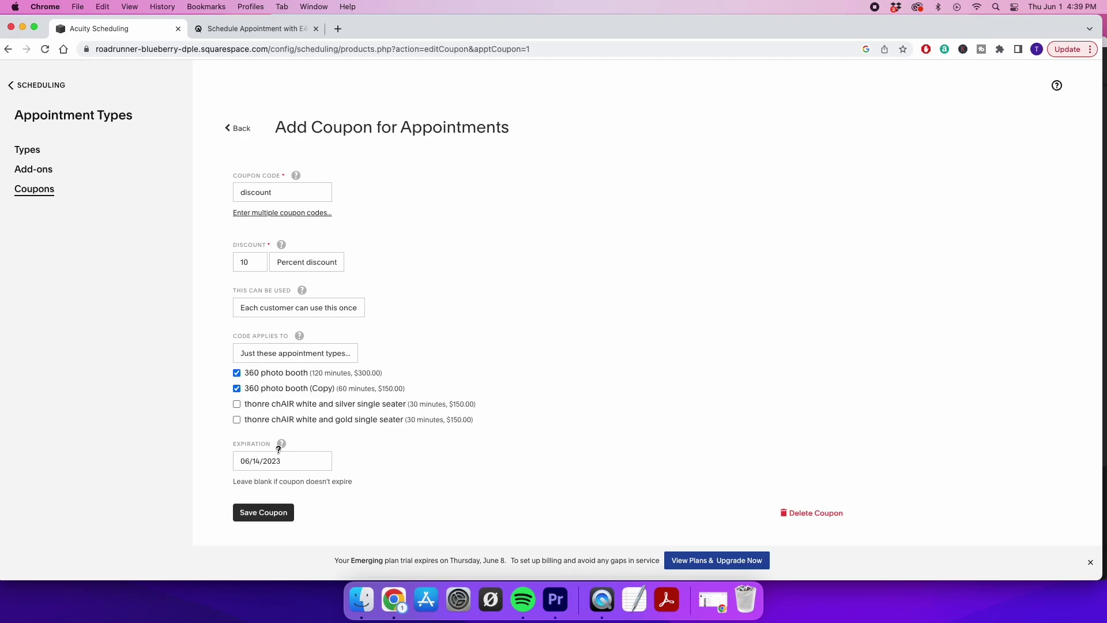
{"action": "left_click", "coordinate": [261, 516]}
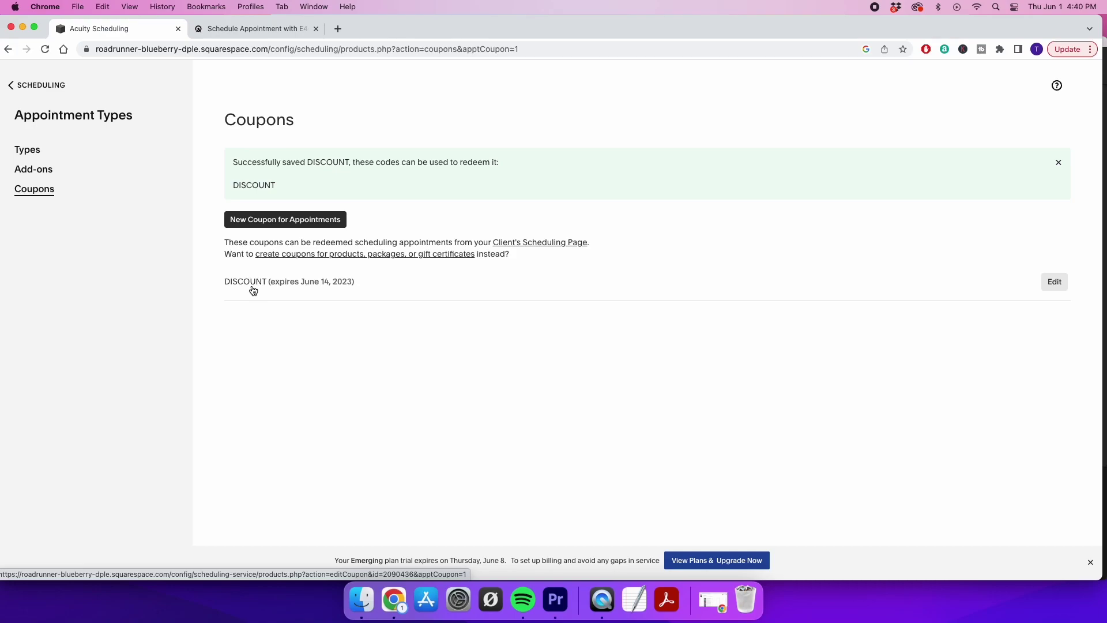
{"action": "left_click", "coordinate": [13, 90]}
Open the intake form questions settings and start a new terms and conditions form
{"action": "scroll", "coordinate": [113, 444], "scroll_direction": "down", "scroll_amount": 3}
{"action": "scroll", "coordinate": [110, 433], "scroll_direction": "down", "scroll_amount": 3}
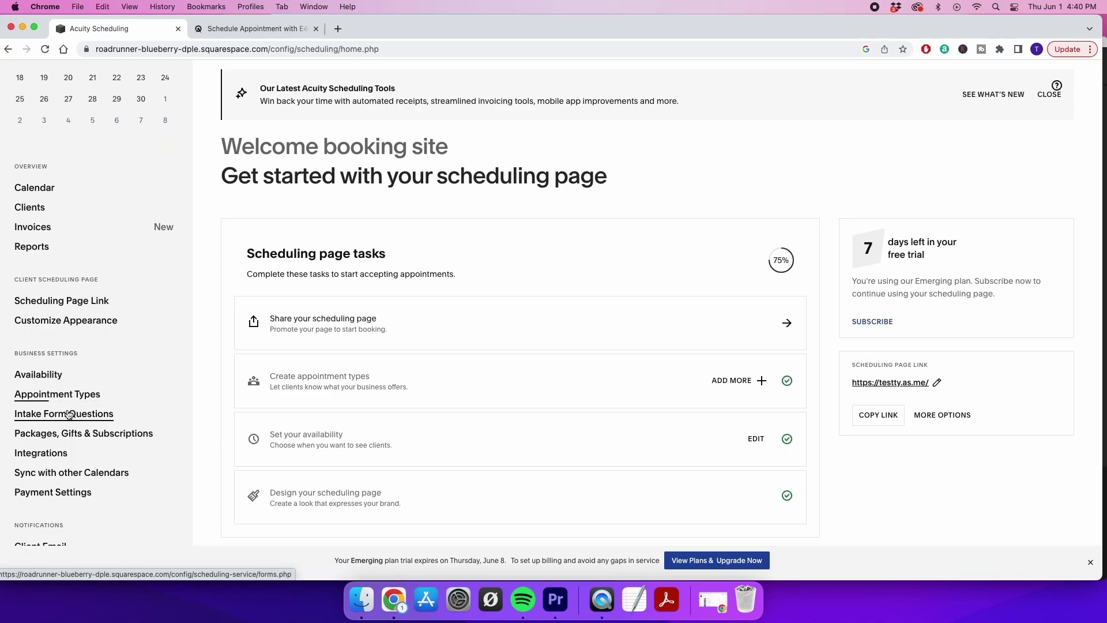
{"action": "left_click", "coordinate": [69, 414]}
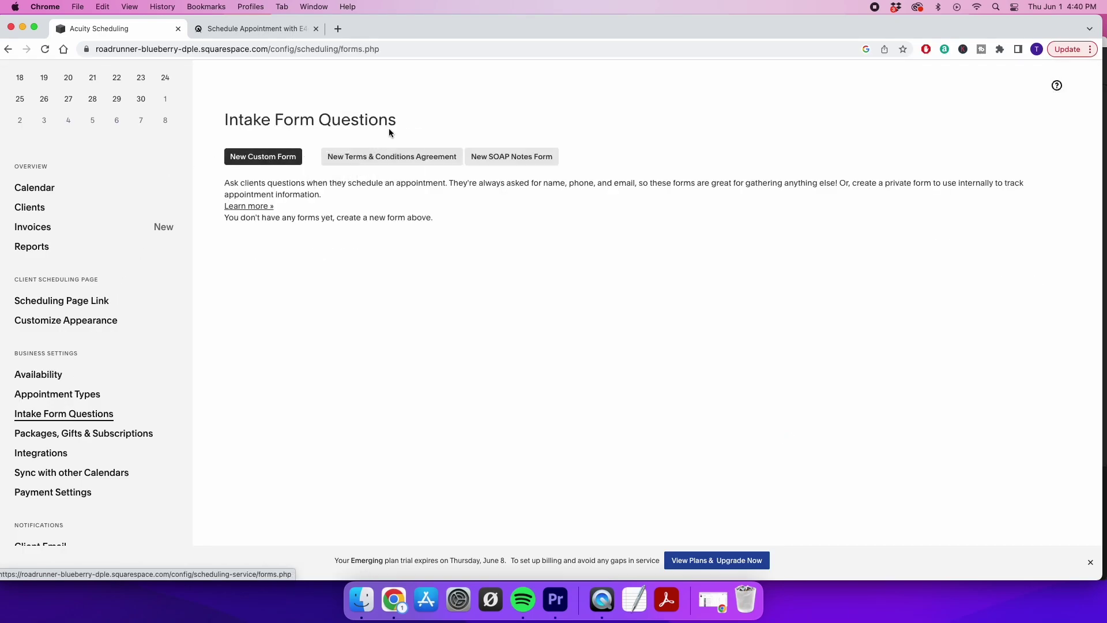
{"action": "left_click", "coordinate": [357, 157]}
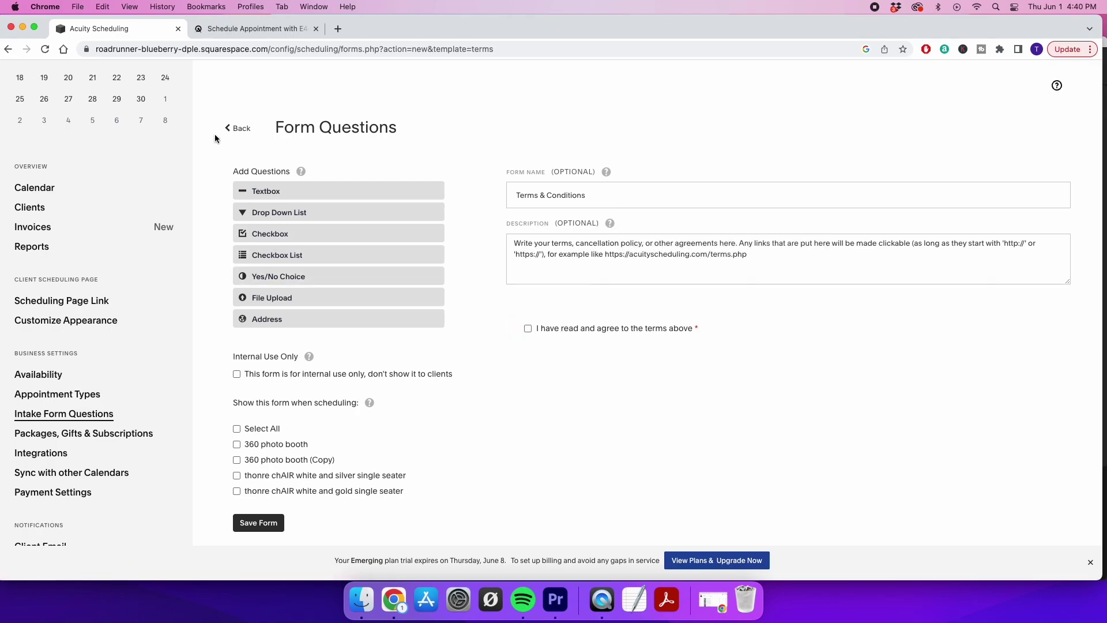
Discard the unsaved terms form, start a custom intake form, and switch to the client booking page
{"action": "left_click", "coordinate": [233, 129]}
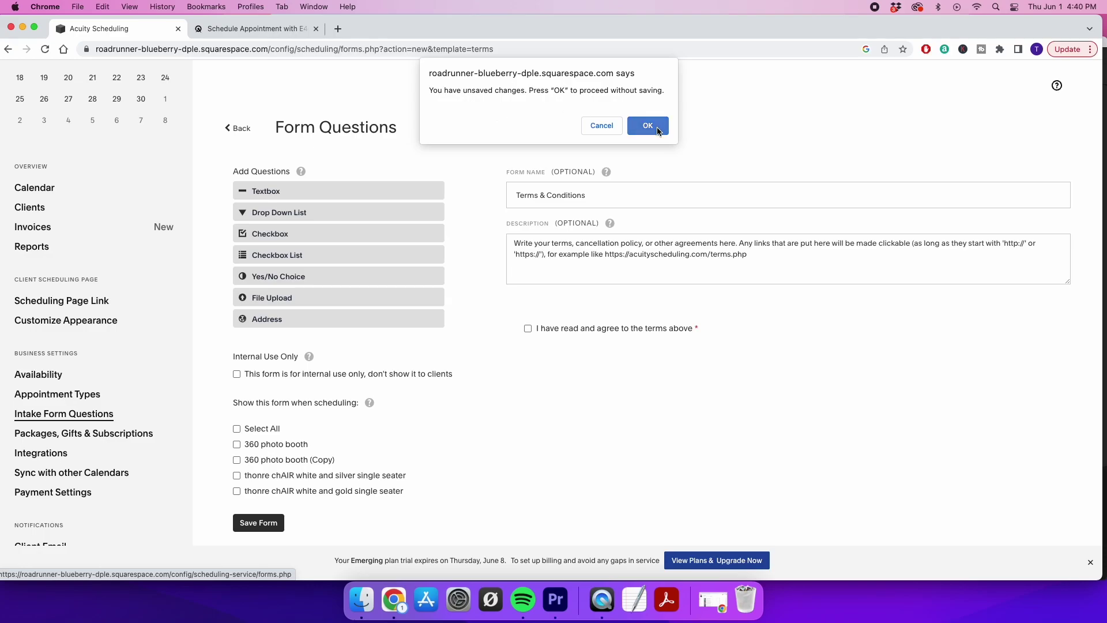
{"action": "left_click", "coordinate": [646, 126]}
{"action": "left_click", "coordinate": [252, 159]}
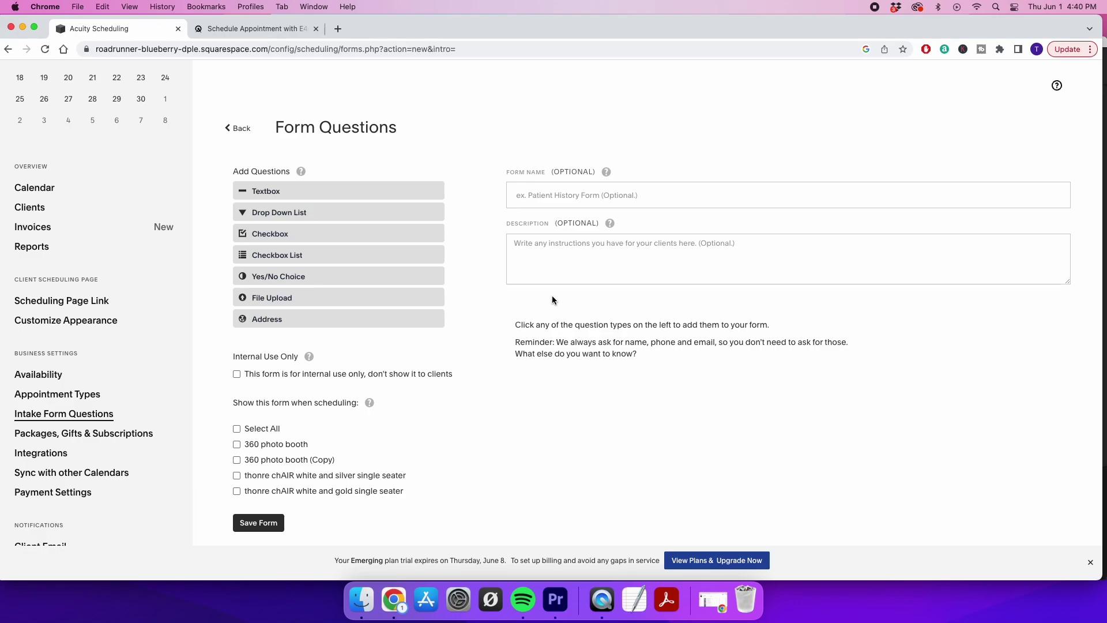
{"action": "left_click", "coordinate": [271, 29]}
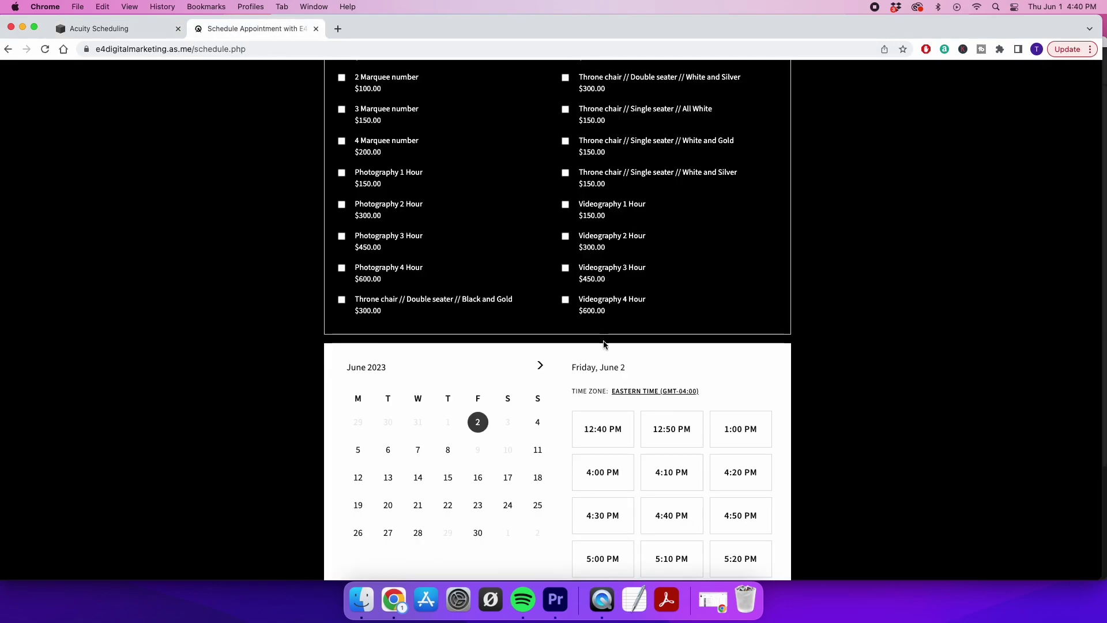
Test-book the 12:40 PM slot and enter sample phone and email values
{"action": "left_click", "coordinate": [613, 463]}
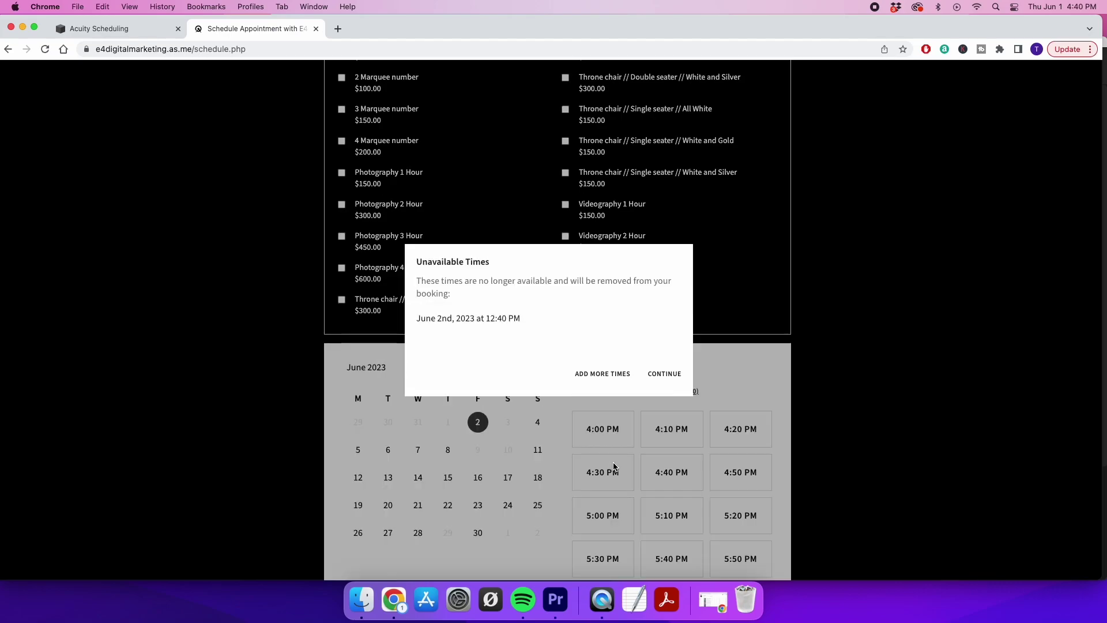
{"action": "left_click", "coordinate": [656, 375]}
{"action": "left_click", "coordinate": [469, 388]}
{"action": "type", "text": "xt"}
{"action": "left_click", "coordinate": [465, 442]}
{"action": "type", "text": "xgc"}
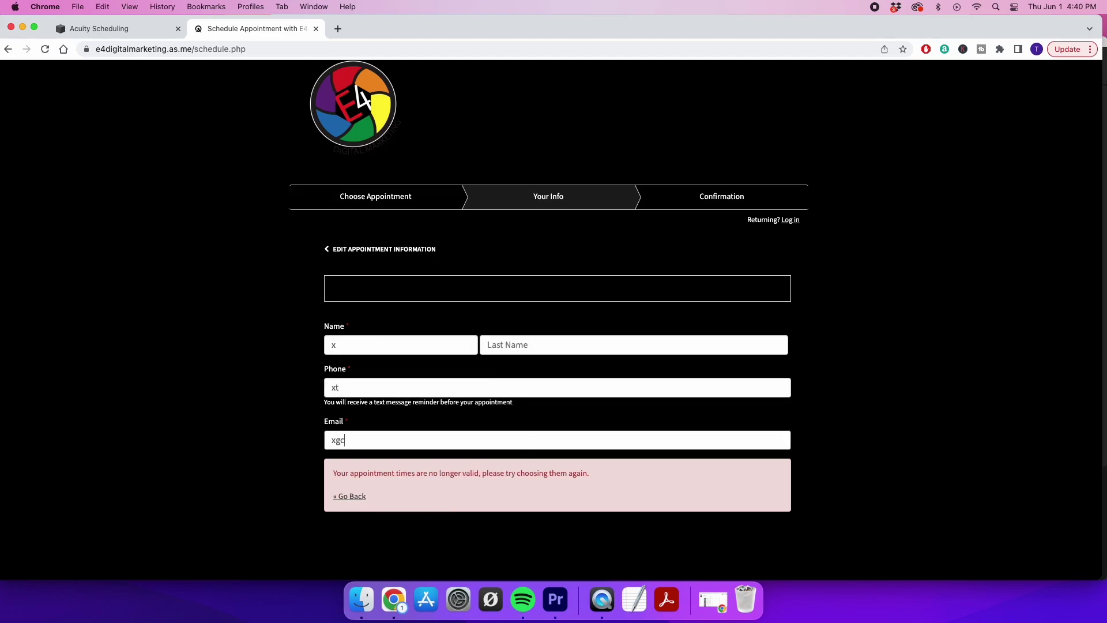
{"action": "scroll", "coordinate": [465, 443], "scroll_direction": "down", "scroll_amount": 2}
Go back and book Videography (2 hour) on June 24 at 8:00 AM
{"action": "left_click", "coordinate": [352, 427]}
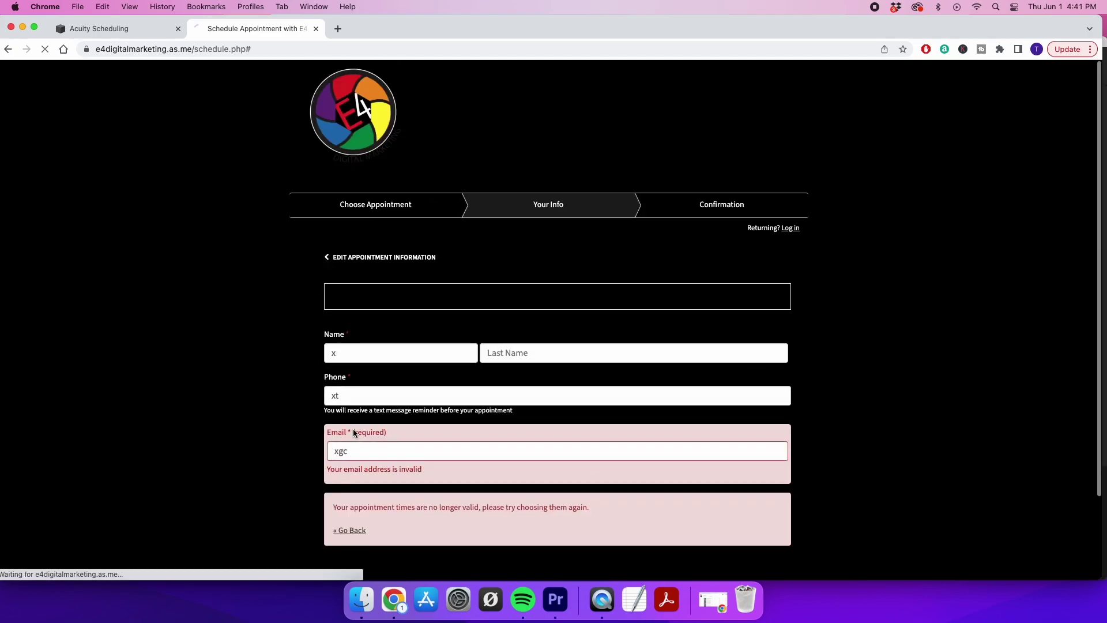
{"action": "scroll", "coordinate": [430, 414], "scroll_direction": "down", "scroll_amount": 20}
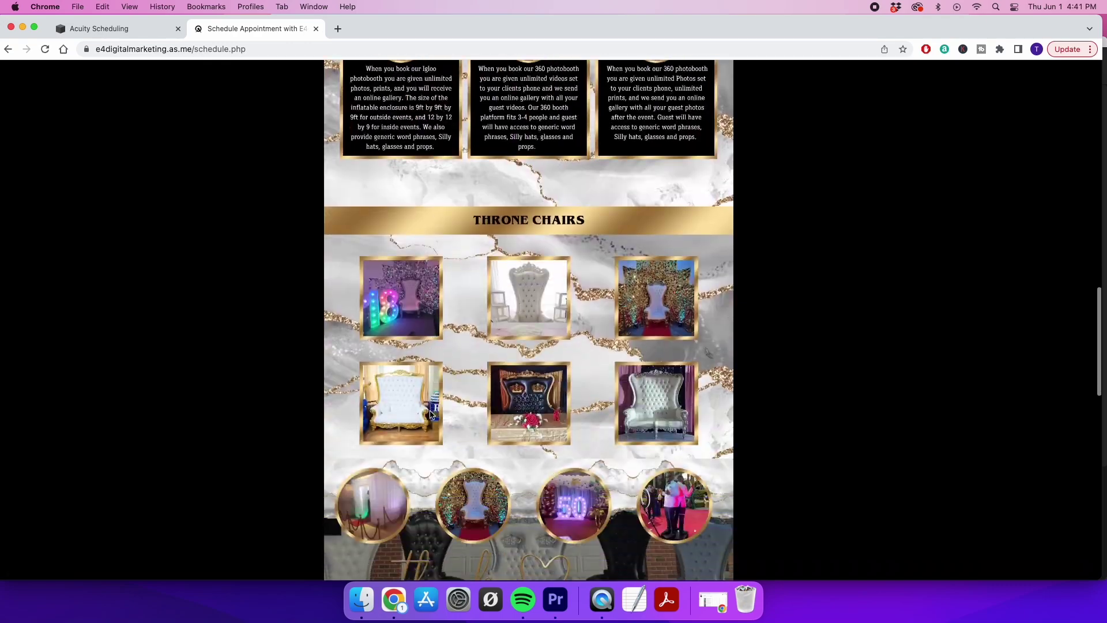
{"action": "left_click", "coordinate": [767, 366]}
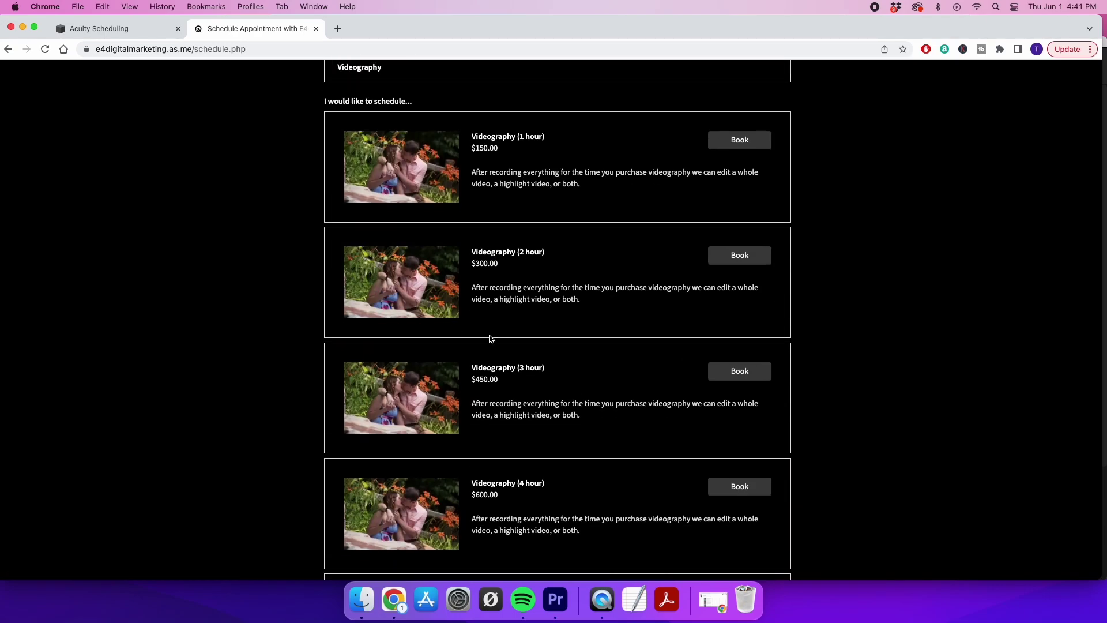
{"action": "left_click", "coordinate": [721, 258]}
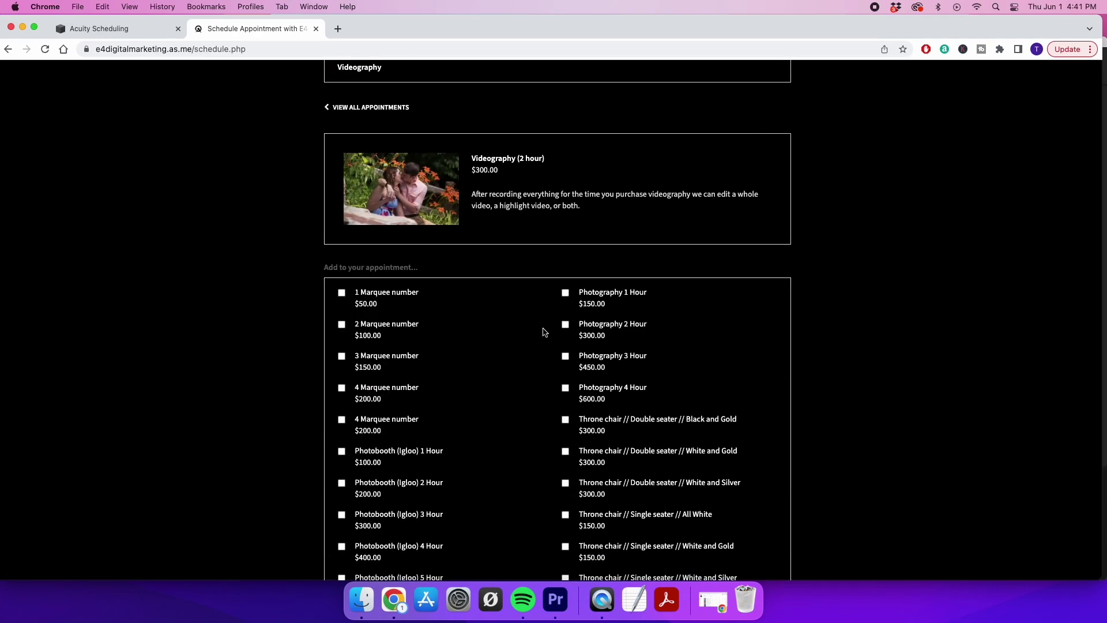
{"action": "scroll", "coordinate": [562, 325], "scroll_direction": "down", "scroll_amount": 8}
{"action": "left_click", "coordinate": [508, 323]}
{"action": "left_click", "coordinate": [607, 331]}
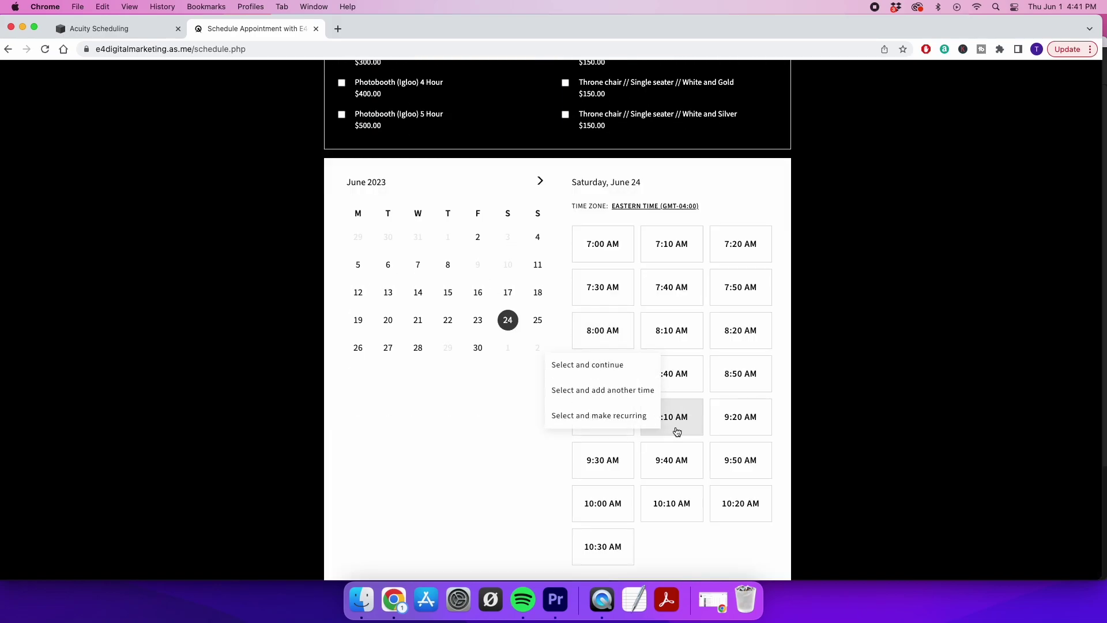
{"action": "left_click", "coordinate": [597, 365]}
{"action": "scroll", "coordinate": [463, 435], "scroll_direction": "down", "scroll_amount": 3}
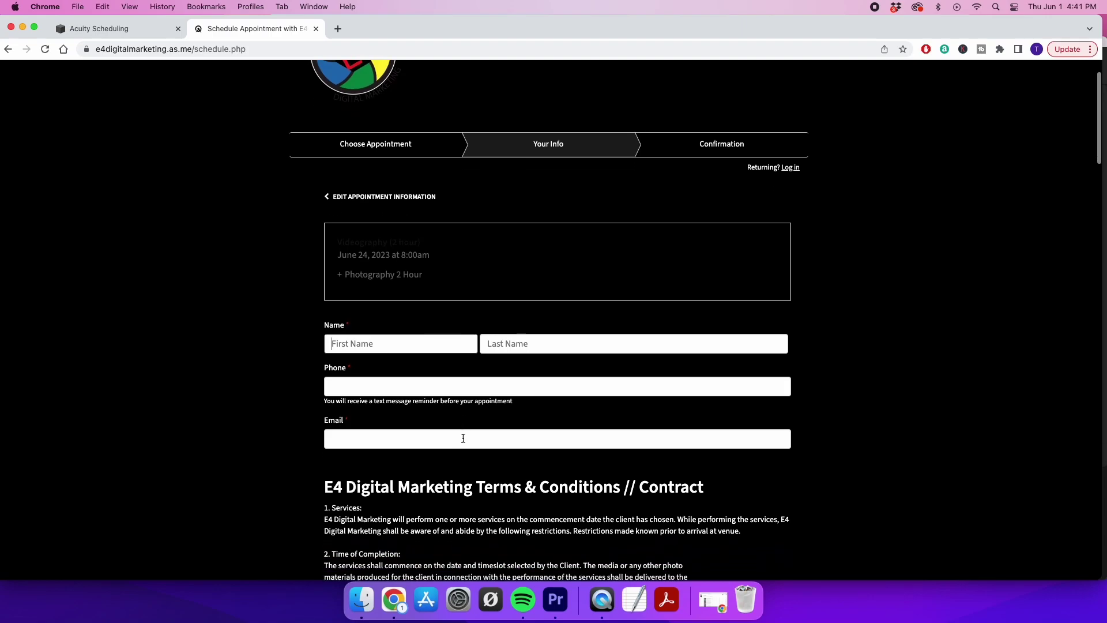
{"action": "scroll", "coordinate": [411, 369], "scroll_direction": "down", "scroll_amount": 3}
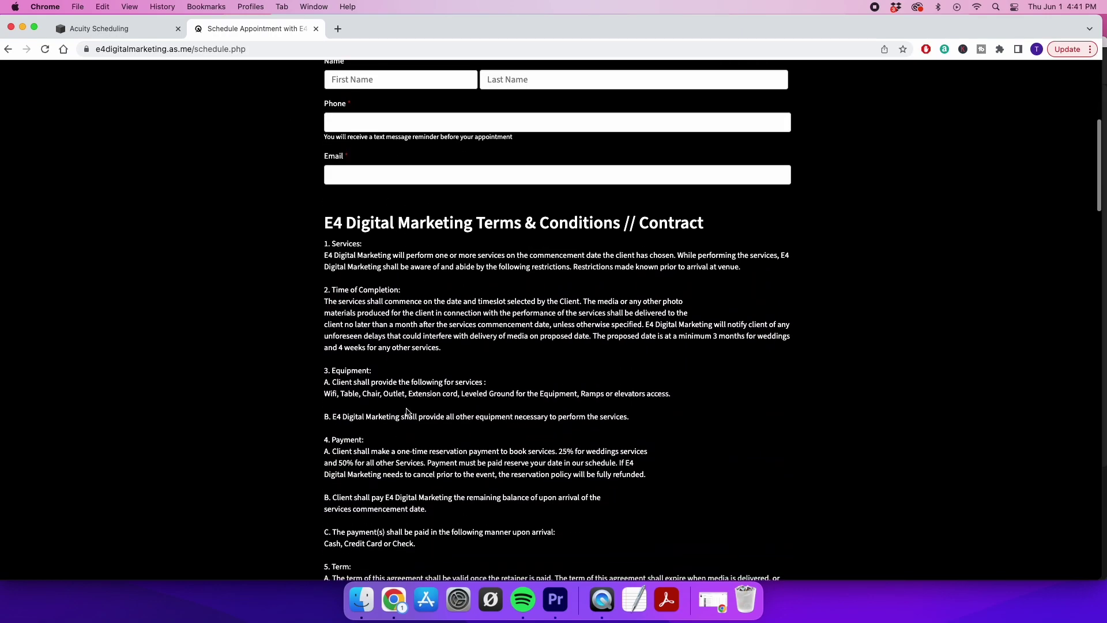
Back in the Acuity admin, return to the intake forms list and start a new custom form
{"action": "left_click", "coordinate": [113, 28]}
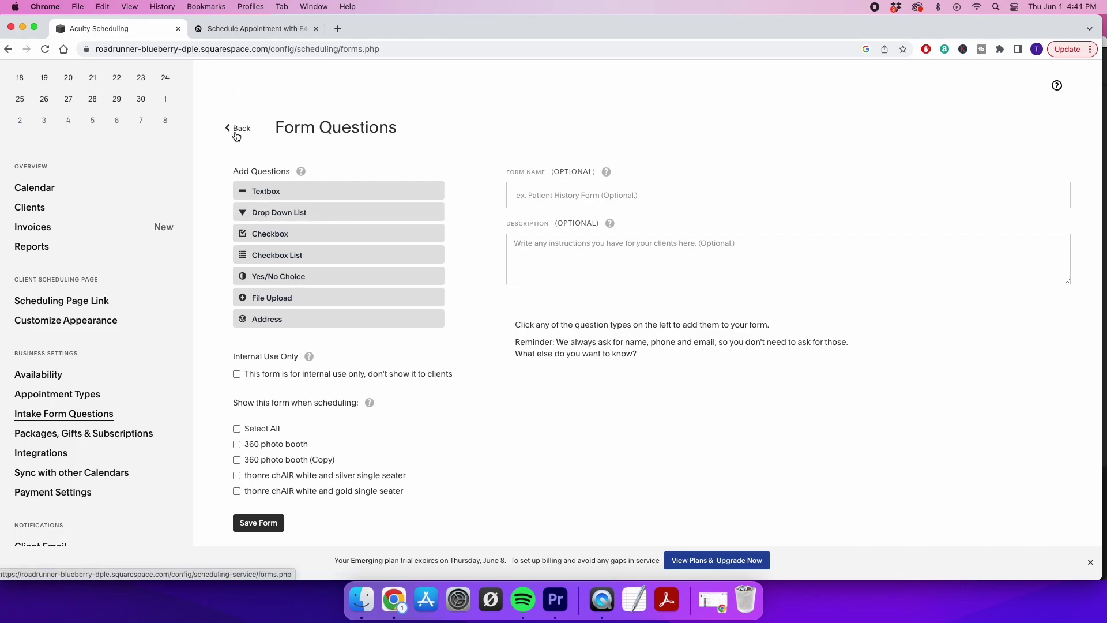
{"action": "left_click", "coordinate": [237, 129]}
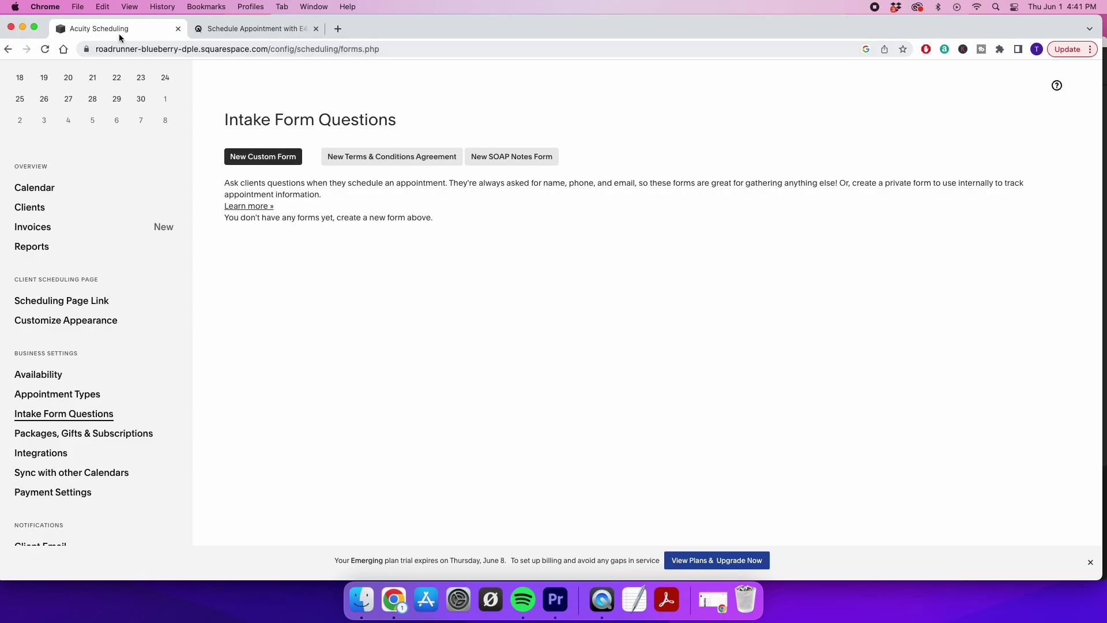
{"action": "left_click", "coordinate": [261, 161]}
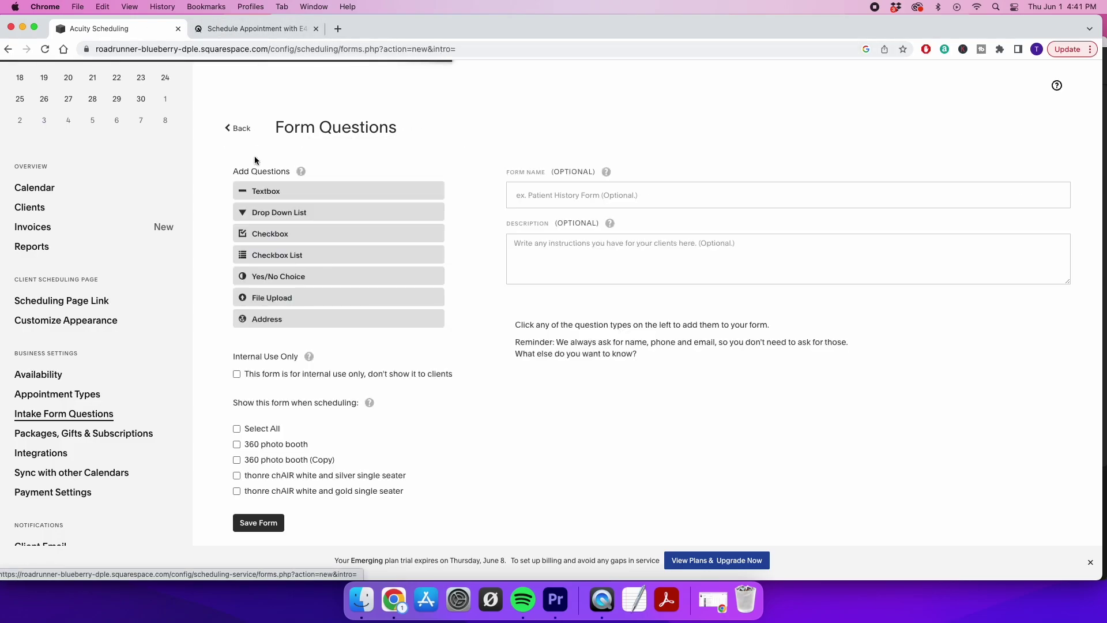
{"action": "left_click", "coordinate": [245, 27]}
{"action": "scroll", "coordinate": [456, 376], "scroll_direction": "down", "scroll_amount": 20}
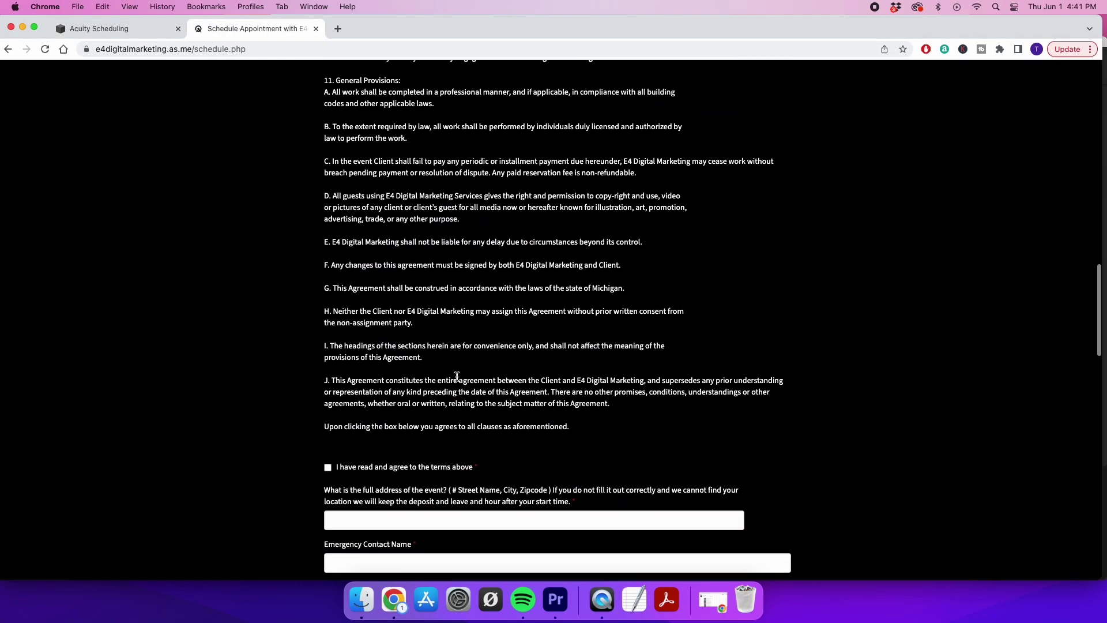
{"action": "scroll", "coordinate": [378, 282], "scroll_direction": "down", "scroll_amount": 4}
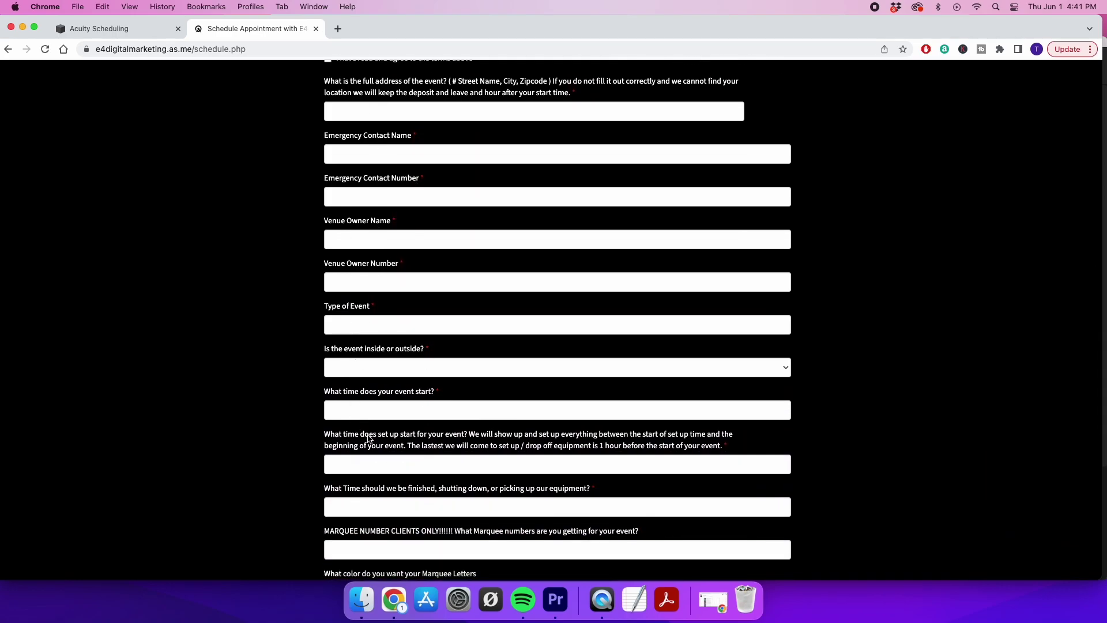
{"action": "scroll", "coordinate": [378, 184], "scroll_direction": "up", "scroll_amount": 2}
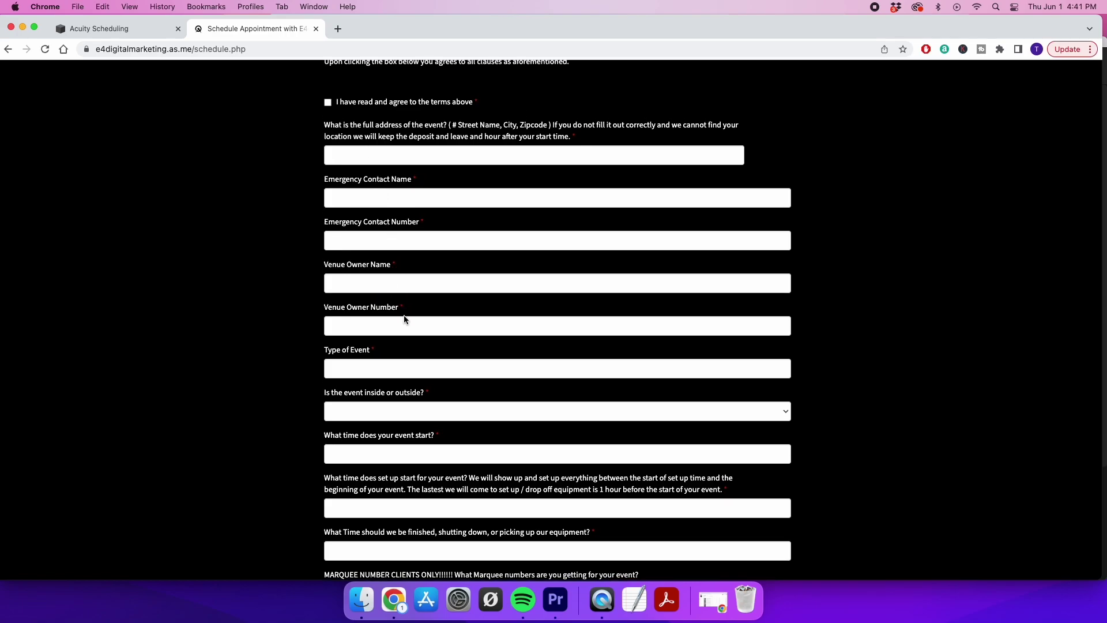
{"action": "scroll", "coordinate": [404, 314], "scroll_direction": "up", "scroll_amount": 1}
{"action": "scroll", "coordinate": [404, 317], "scroll_direction": "down", "scroll_amount": 3}
{"action": "scroll", "coordinate": [403, 319], "scroll_direction": "down", "scroll_amount": 6}
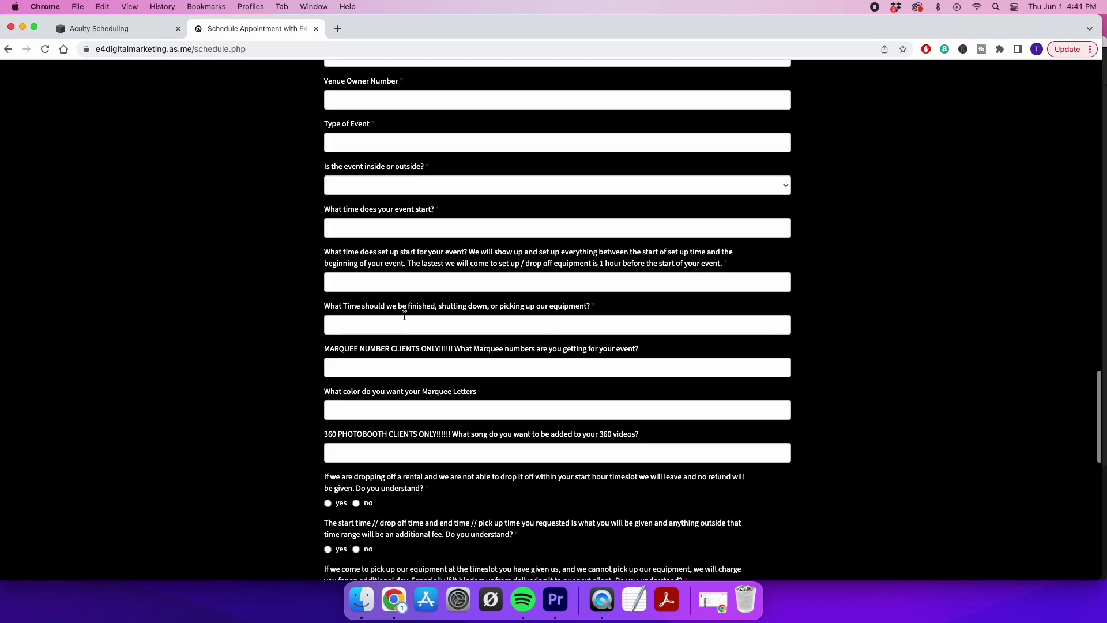
{"action": "scroll", "coordinate": [404, 316], "scroll_direction": "down", "scroll_amount": 5}
{"action": "scroll", "coordinate": [432, 415], "scroll_direction": "up", "scroll_amount": 1}
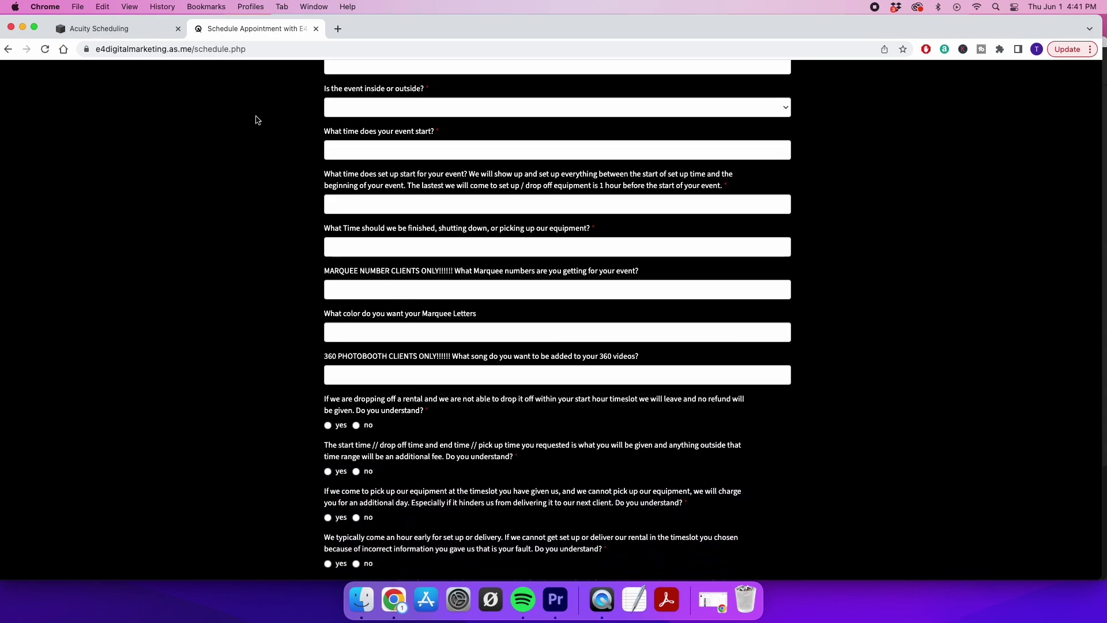
{"action": "scroll", "coordinate": [404, 214], "scroll_direction": "up", "scroll_amount": 6}
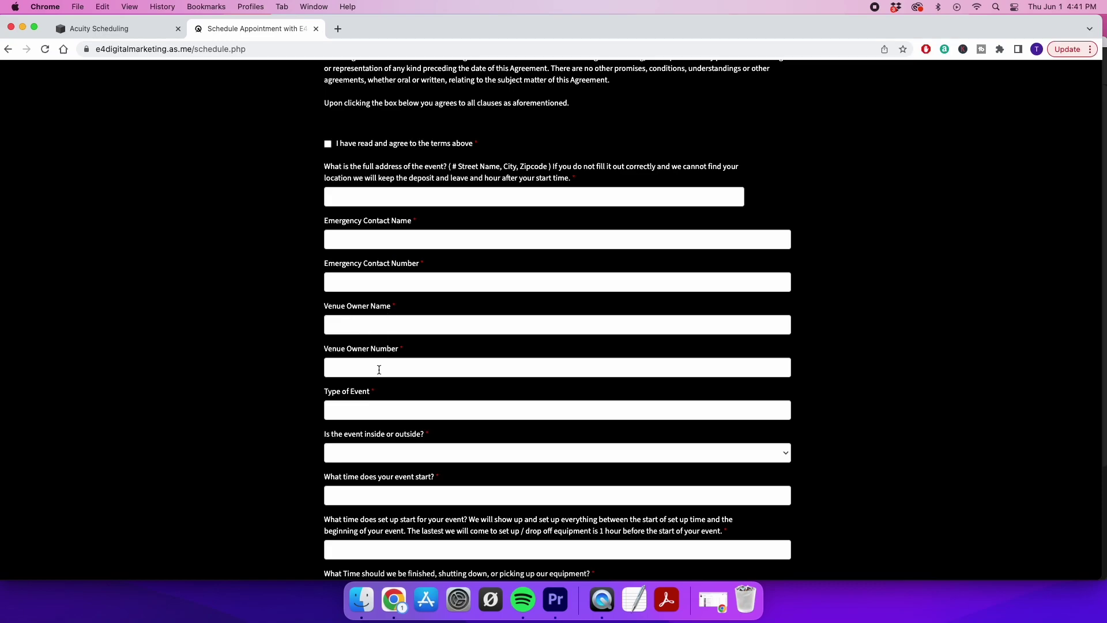
{"action": "left_click", "coordinate": [113, 30]}
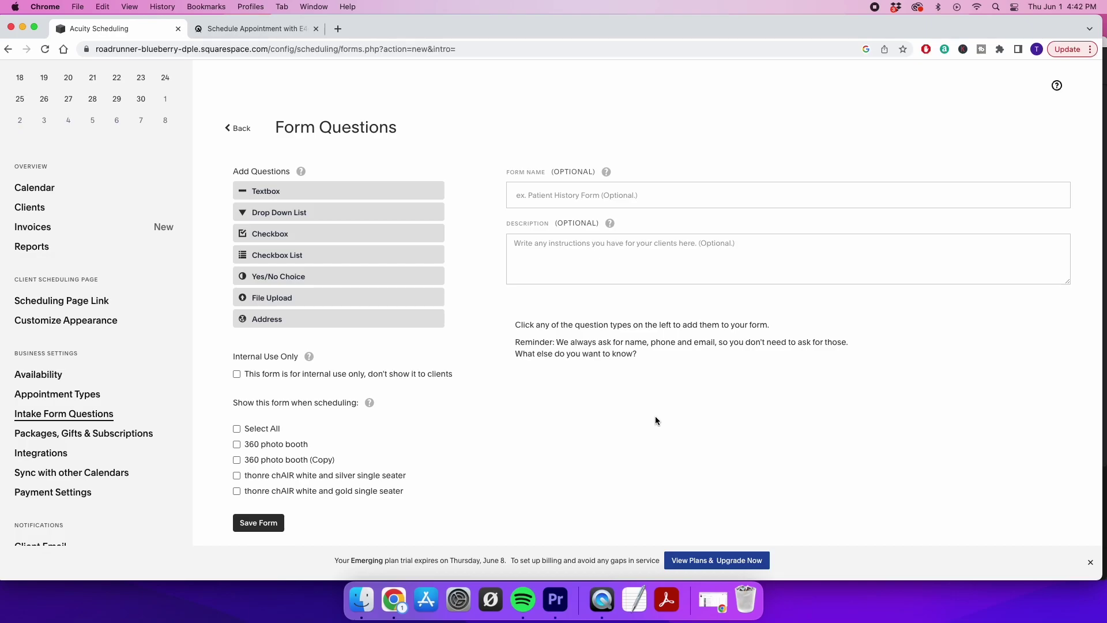
{"action": "left_click", "coordinate": [236, 30]}
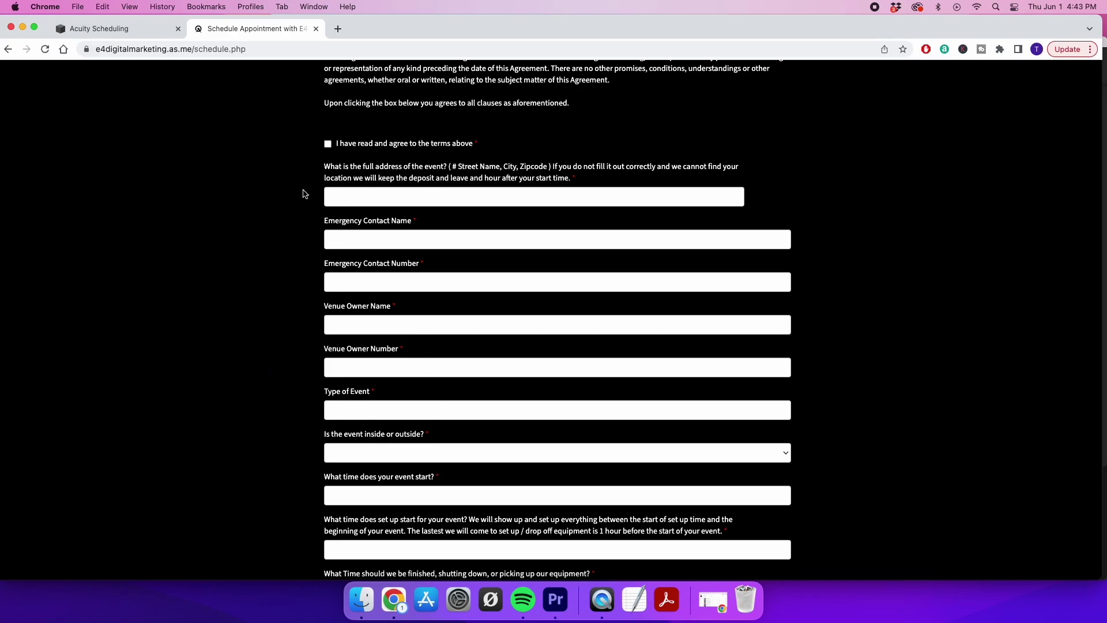
{"action": "left_click", "coordinate": [110, 29]}
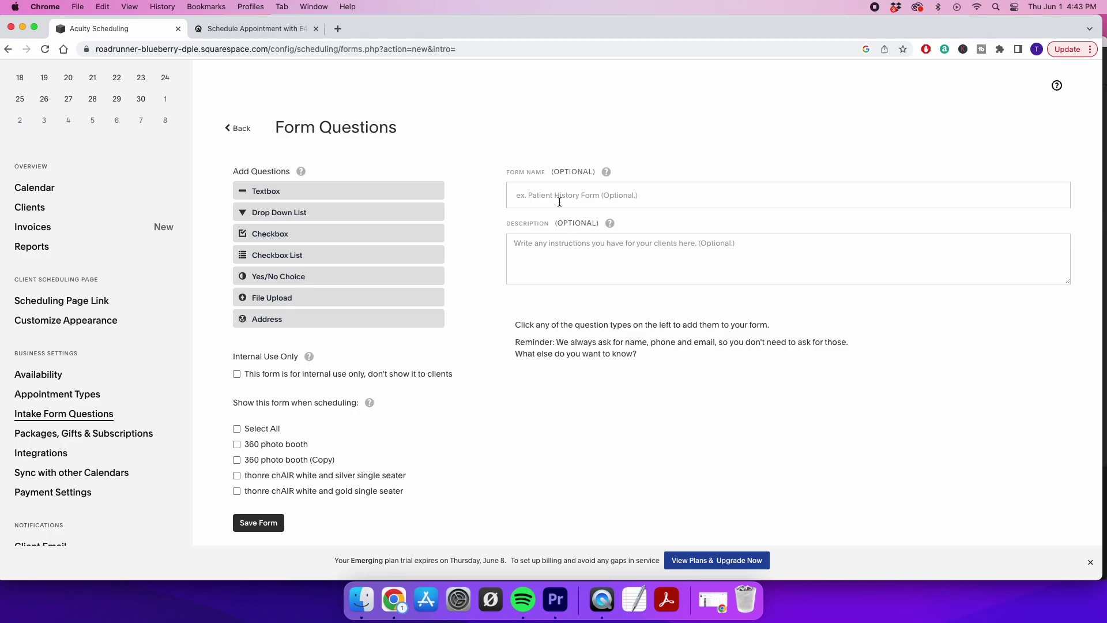
Add a required small one-line question worded 'whats the full address' and save it with the form
{"action": "left_click", "coordinate": [287, 194]}
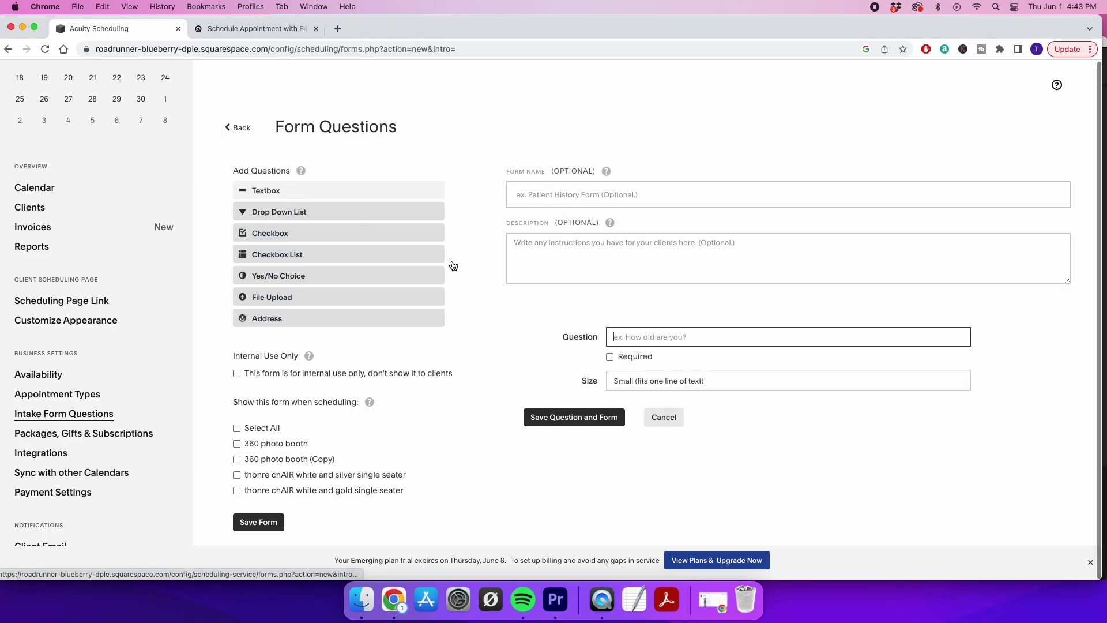
{"action": "left_click", "coordinate": [610, 356]}
{"action": "left_click", "coordinate": [639, 337]}
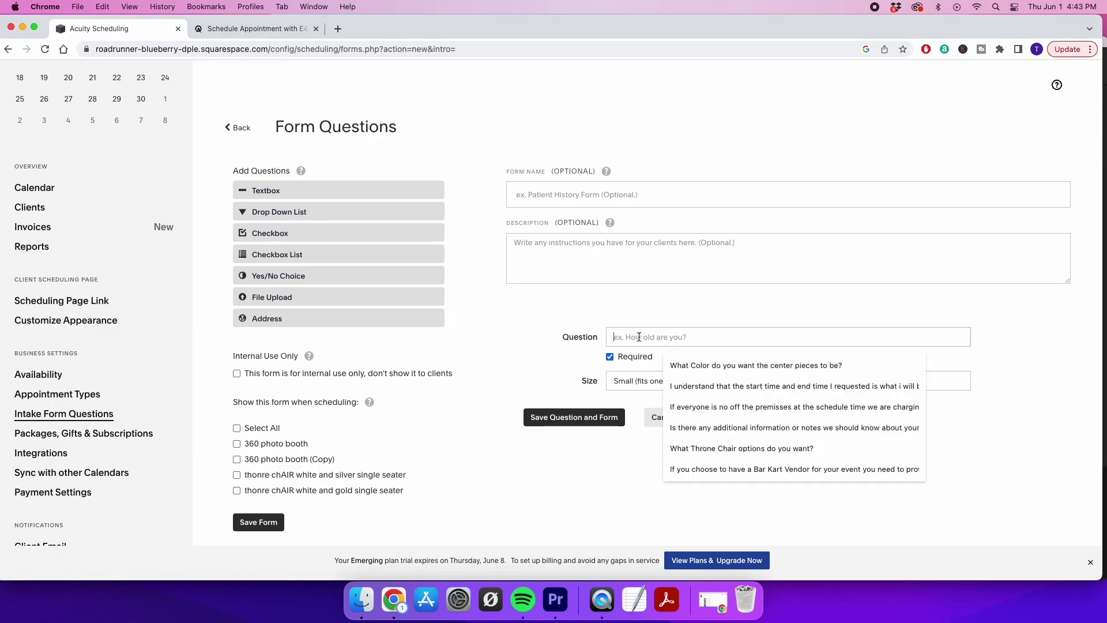
{"action": "type", "text": "do yo"}
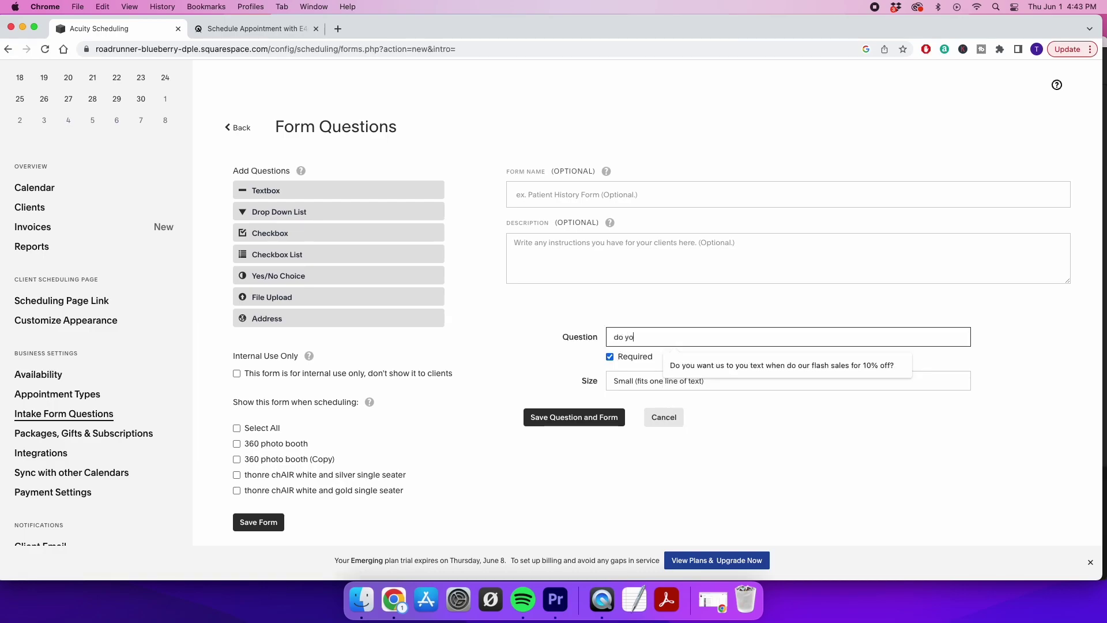
{"action": "type", "text": "u understan"}
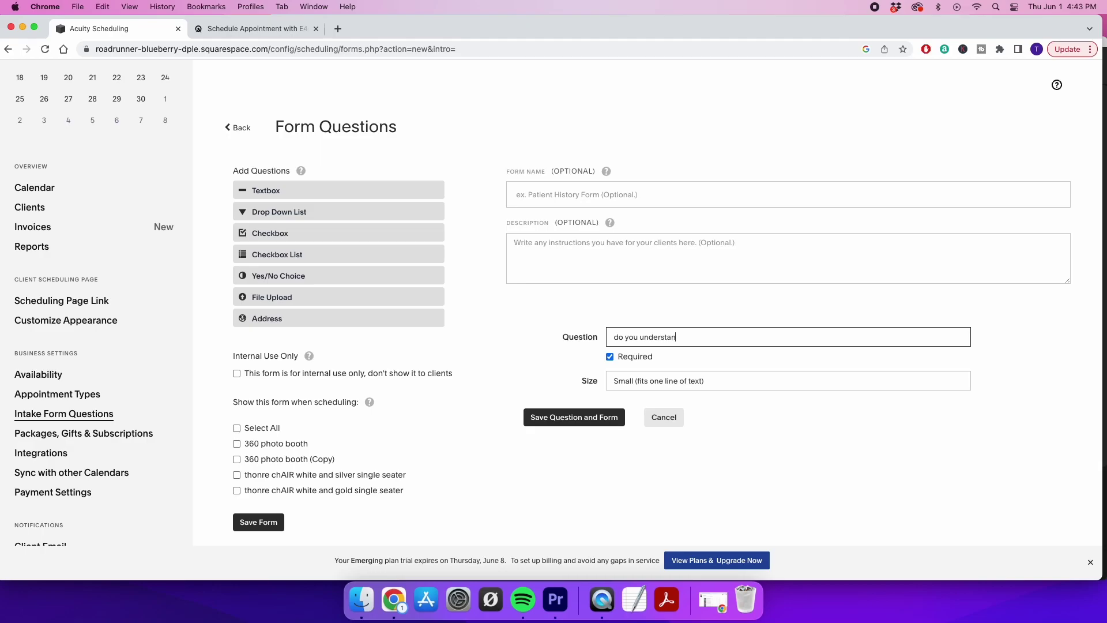
{"action": "type", "text": "d you must be on time for drop off"}
{"action": "left_click", "coordinate": [669, 383]}
{"action": "left_click", "coordinate": [667, 380]}
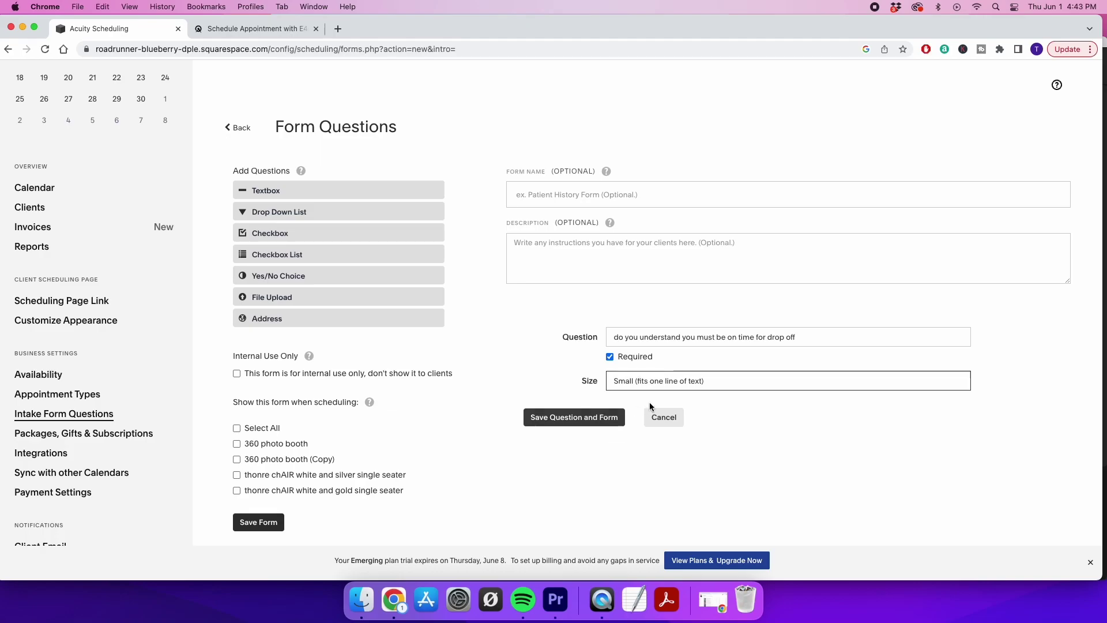
{"action": "triple_click", "coordinate": [810, 337]}
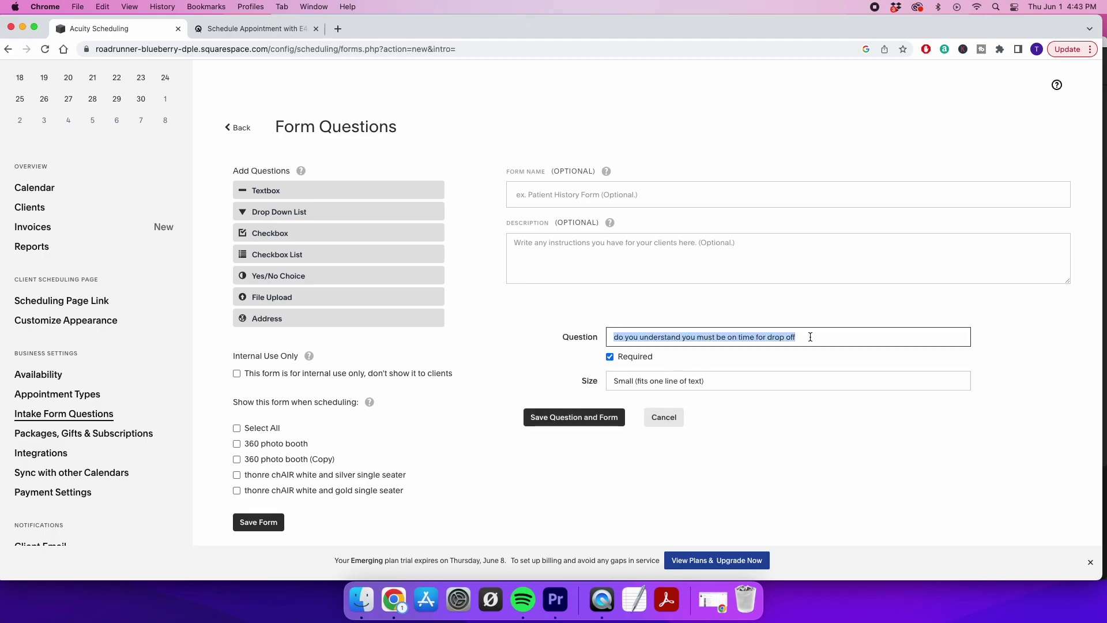
{"action": "type", "text": "whats the full address"}
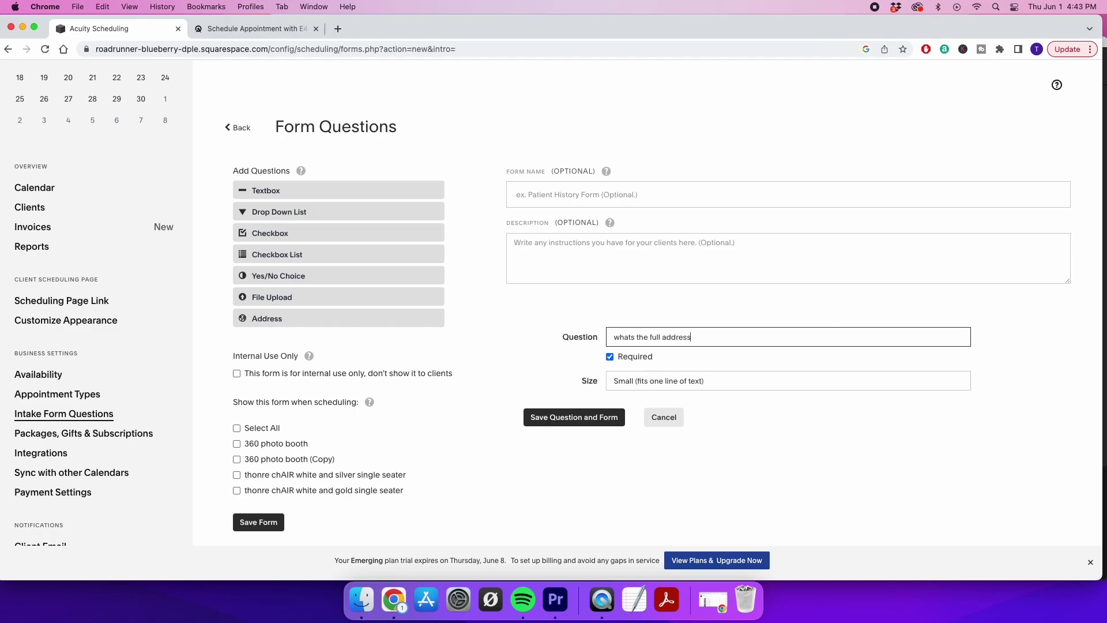
{"action": "left_click", "coordinate": [583, 418]}
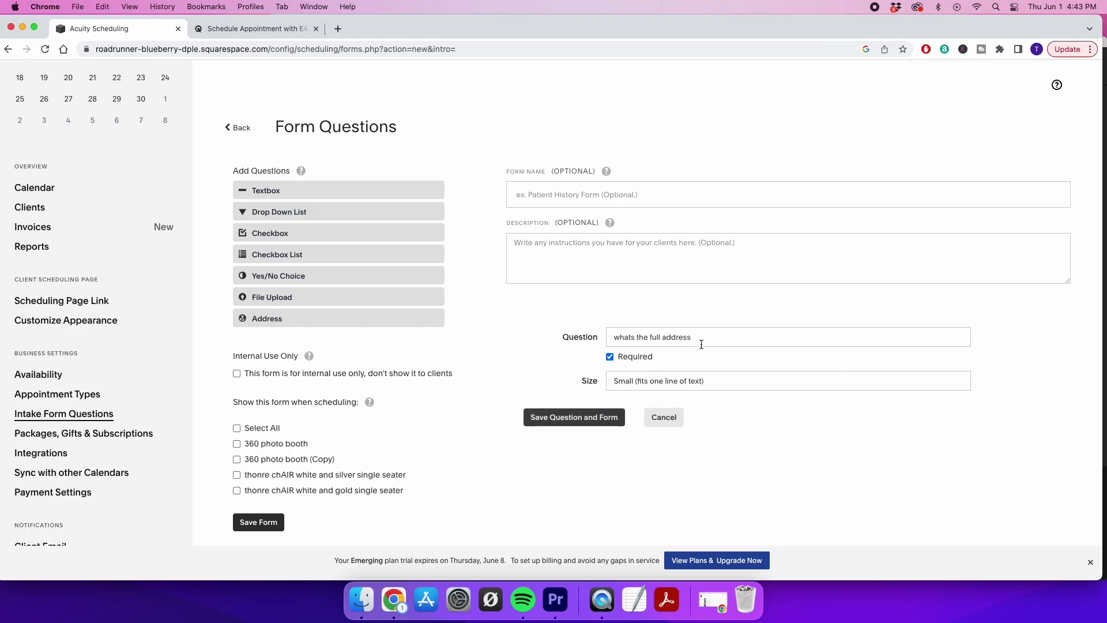
{"action": "scroll", "coordinate": [604, 408], "scroll_direction": "down", "scroll_amount": 1}
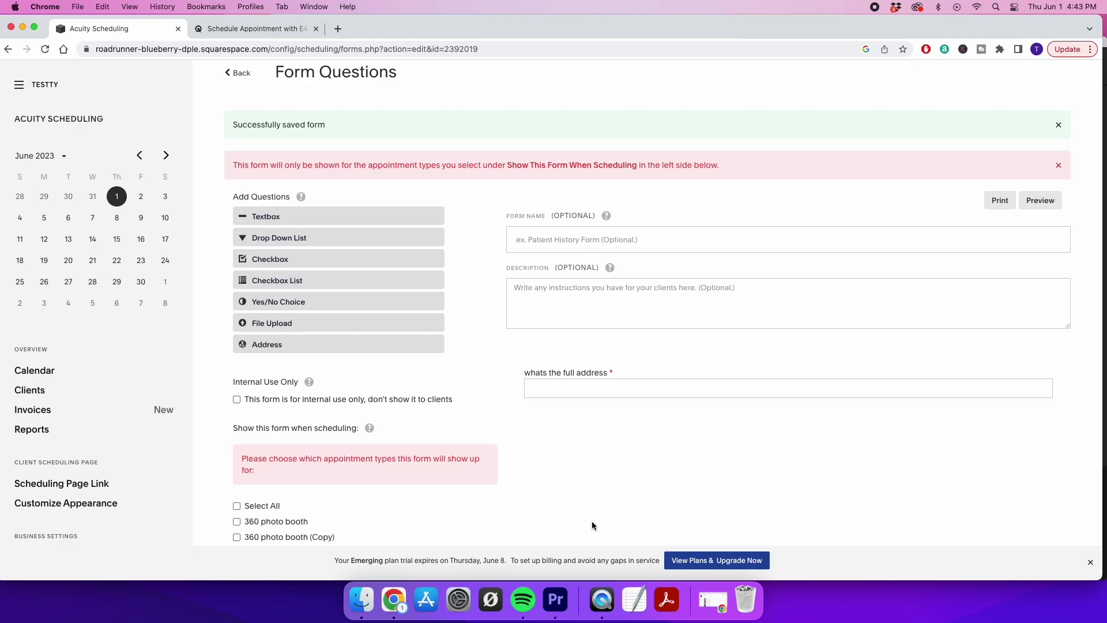
Tick only 360 photo booth under 'Show this form when scheduling' and save the form
{"action": "scroll", "coordinate": [605, 464], "scroll_direction": "down", "scroll_amount": 3}
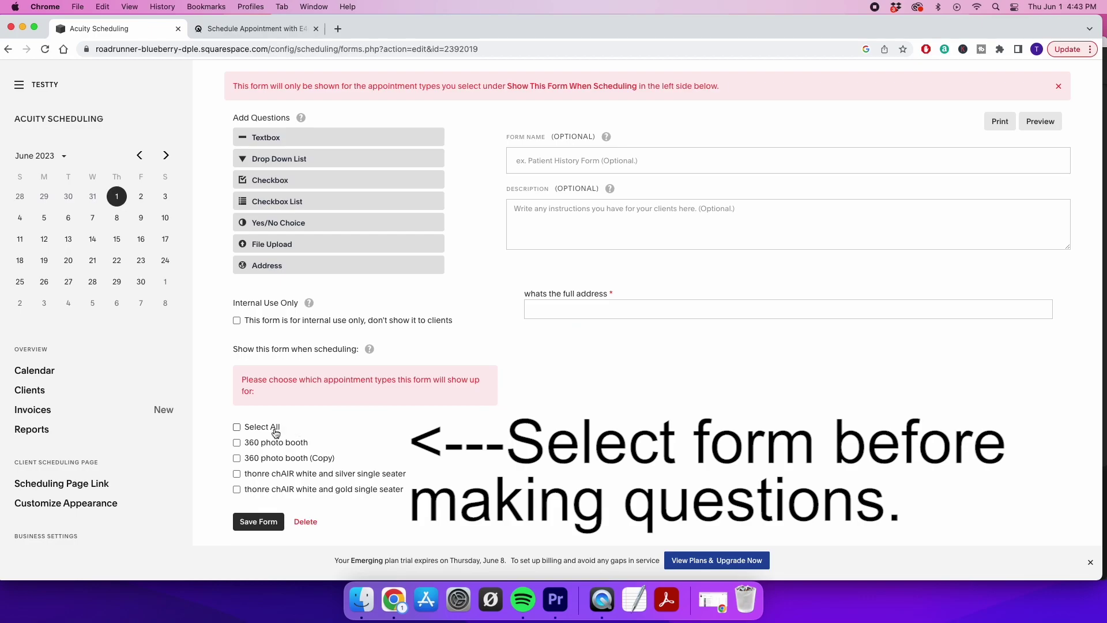
{"action": "left_click", "coordinate": [236, 427]}
{"action": "left_click", "coordinate": [237, 427]}
{"action": "left_click", "coordinate": [237, 443]}
{"action": "scroll", "coordinate": [479, 172], "scroll_direction": "up", "scroll_amount": 3}
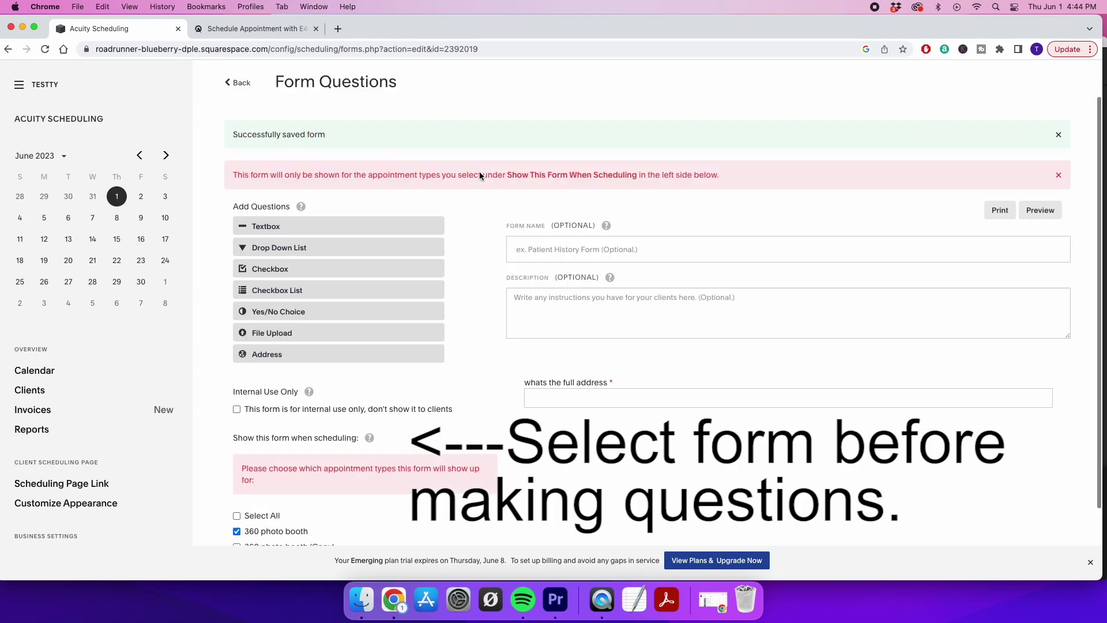
{"action": "scroll", "coordinate": [465, 270], "scroll_direction": "down", "scroll_amount": 1}
{"action": "scroll", "coordinate": [463, 269], "scroll_direction": "down", "scroll_amount": 3}
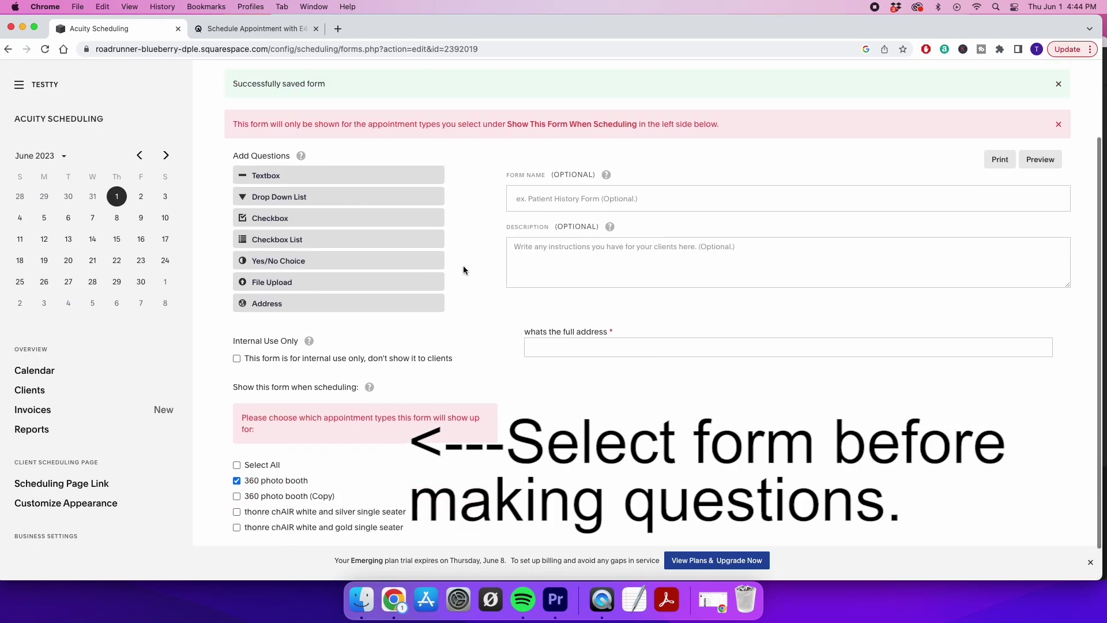
{"action": "left_click", "coordinate": [257, 521]}
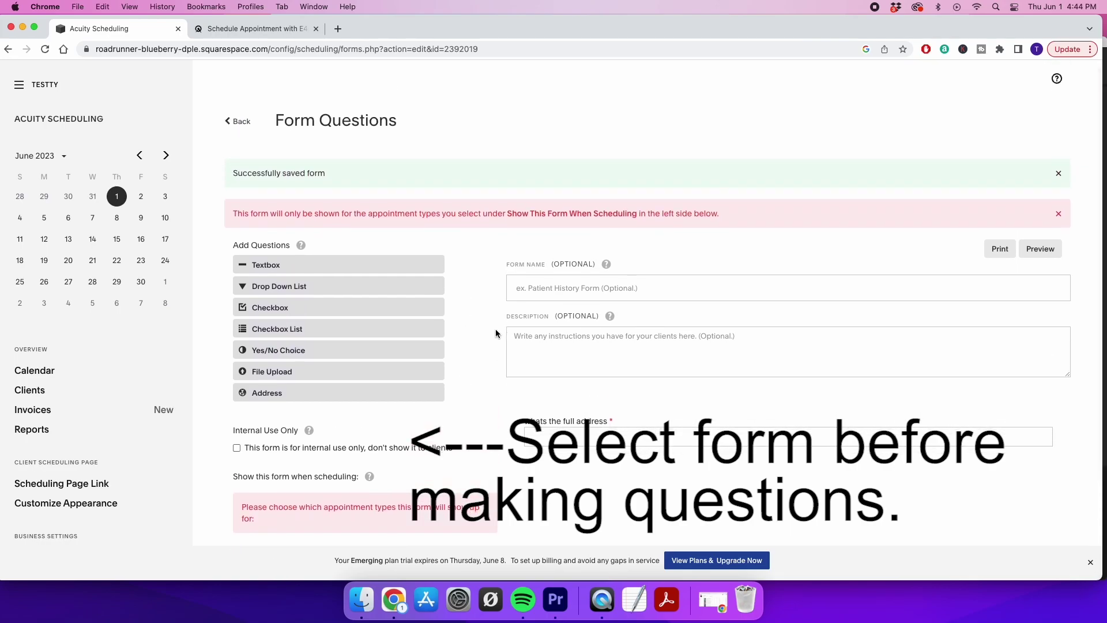
{"action": "scroll", "coordinate": [496, 334], "scroll_direction": "down", "scroll_amount": 3}
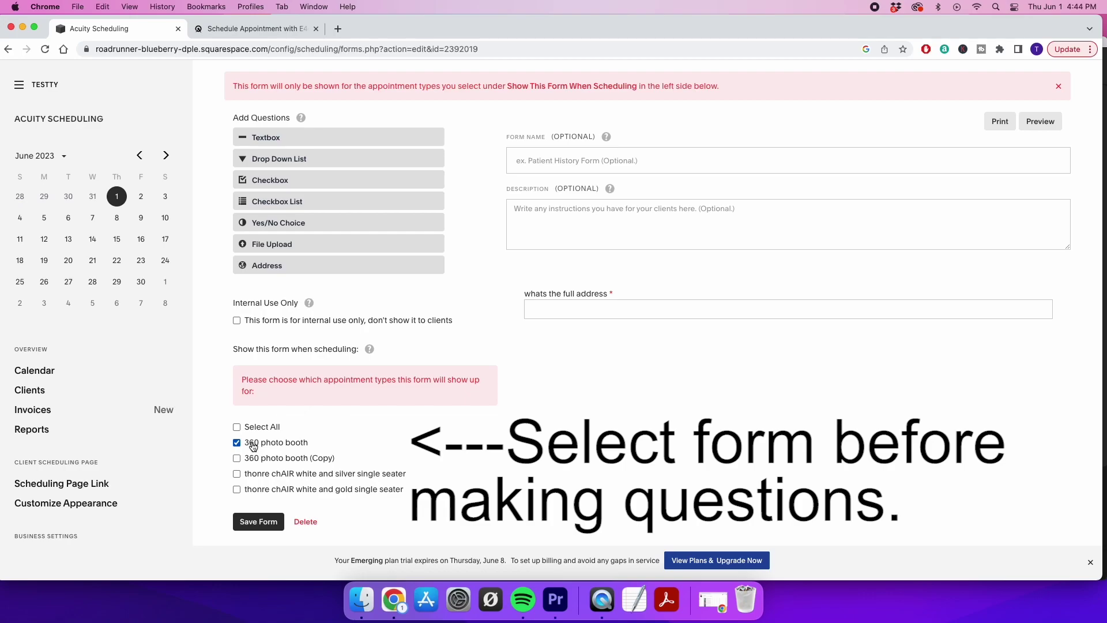
Save the form, add an optional 'yup?' textbox question, then go to Appointment Types
{"action": "left_click", "coordinate": [259, 521]}
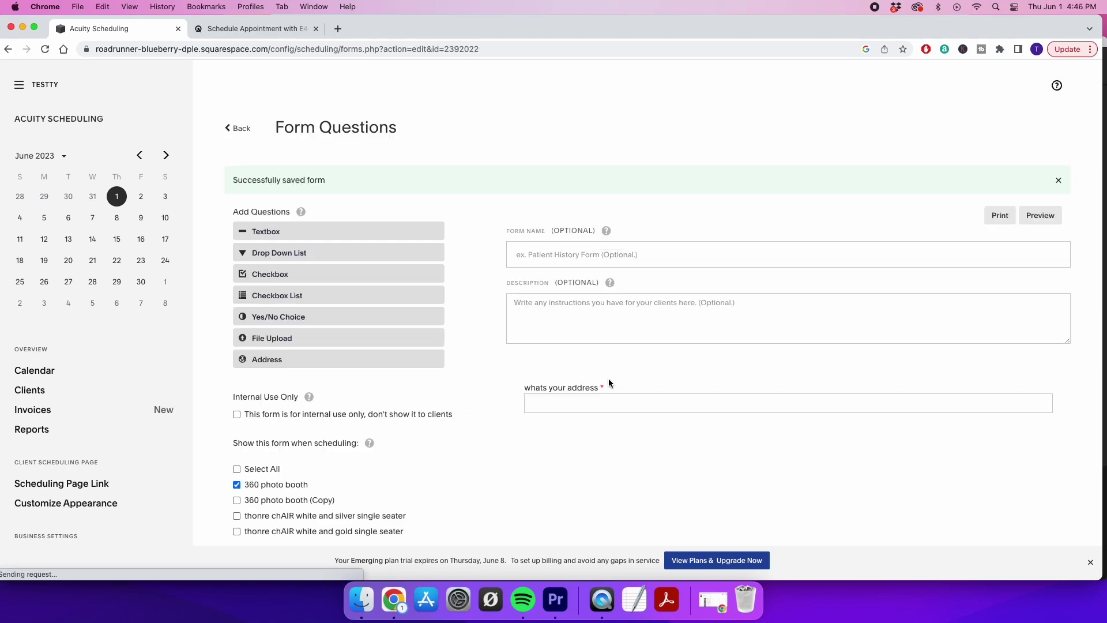
{"action": "left_click", "coordinate": [599, 403]}
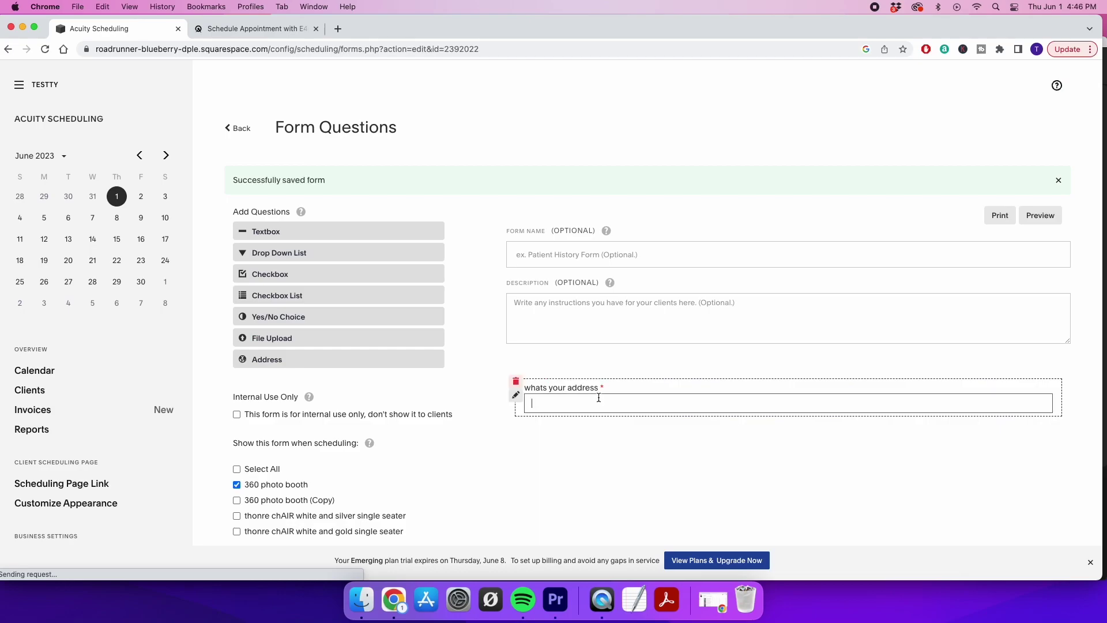
{"action": "left_click", "coordinate": [263, 231]}
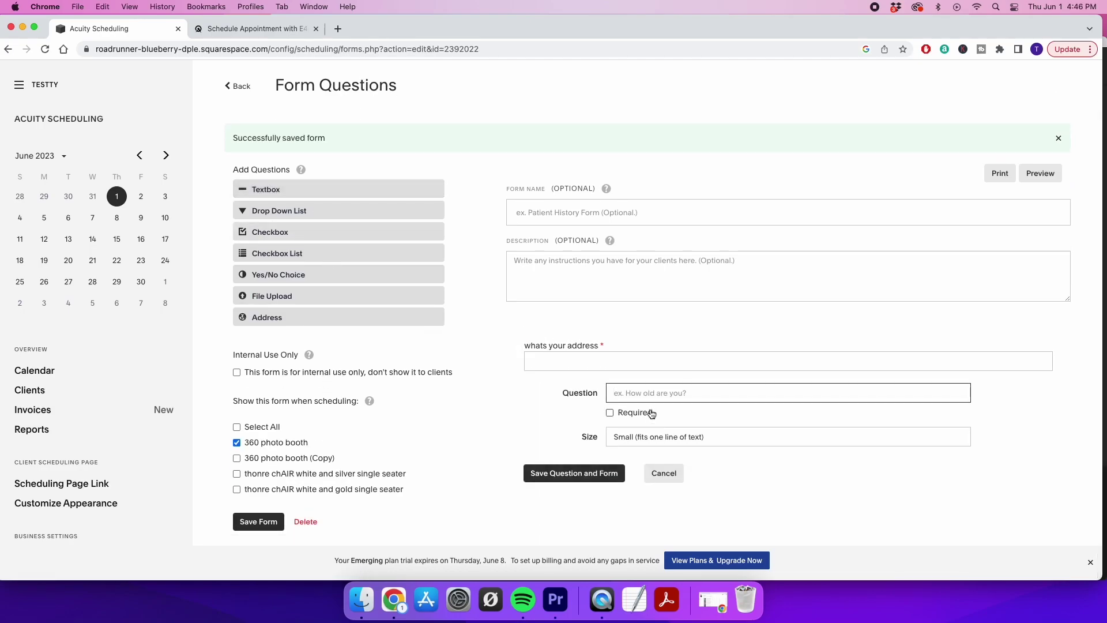
{"action": "type", "text": "yu"}
{"action": "left_click", "coordinate": [580, 479]}
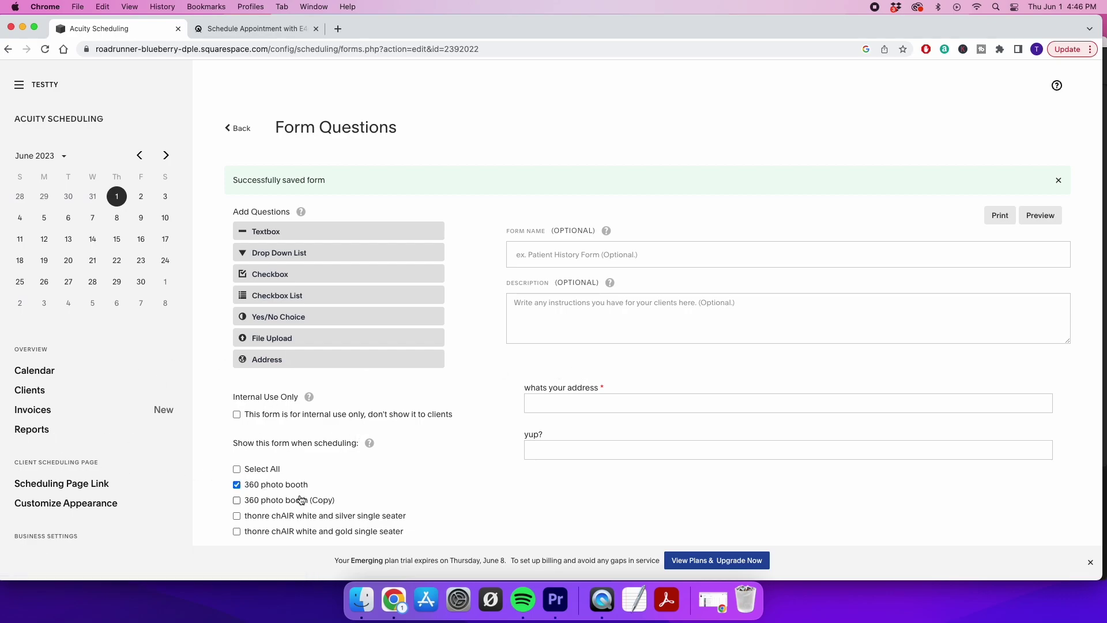
{"action": "scroll", "coordinate": [62, 458], "scroll_direction": "down", "scroll_amount": 5}
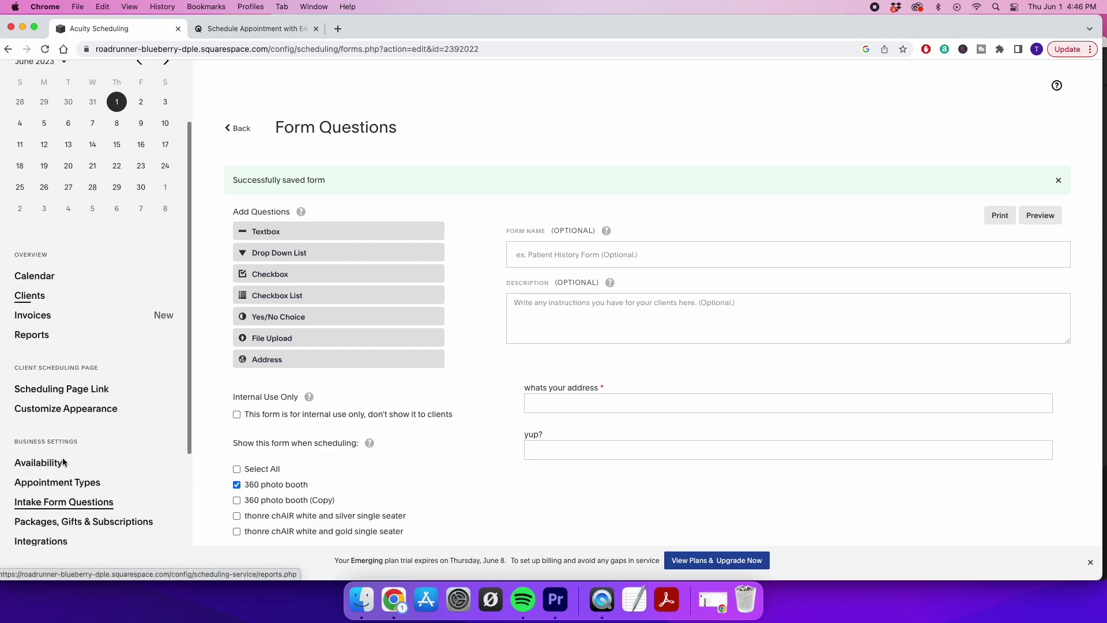
{"action": "left_click", "coordinate": [64, 455]}
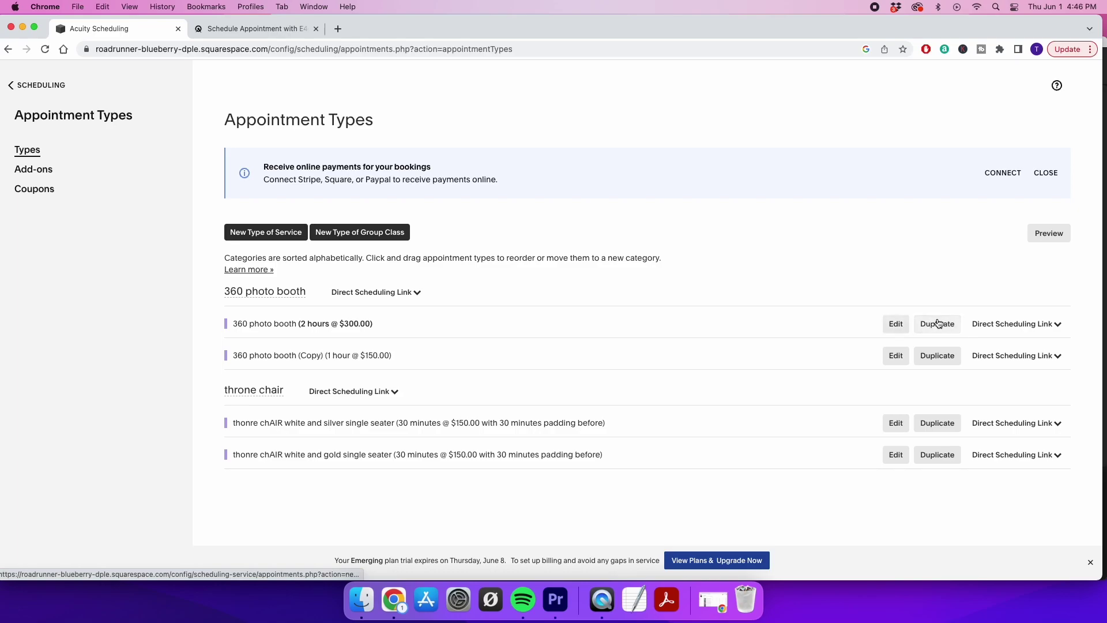
Preview the scheduling page and book 360 photo booth on June 2 at 9:00 AM
{"action": "left_click", "coordinate": [1051, 232]}
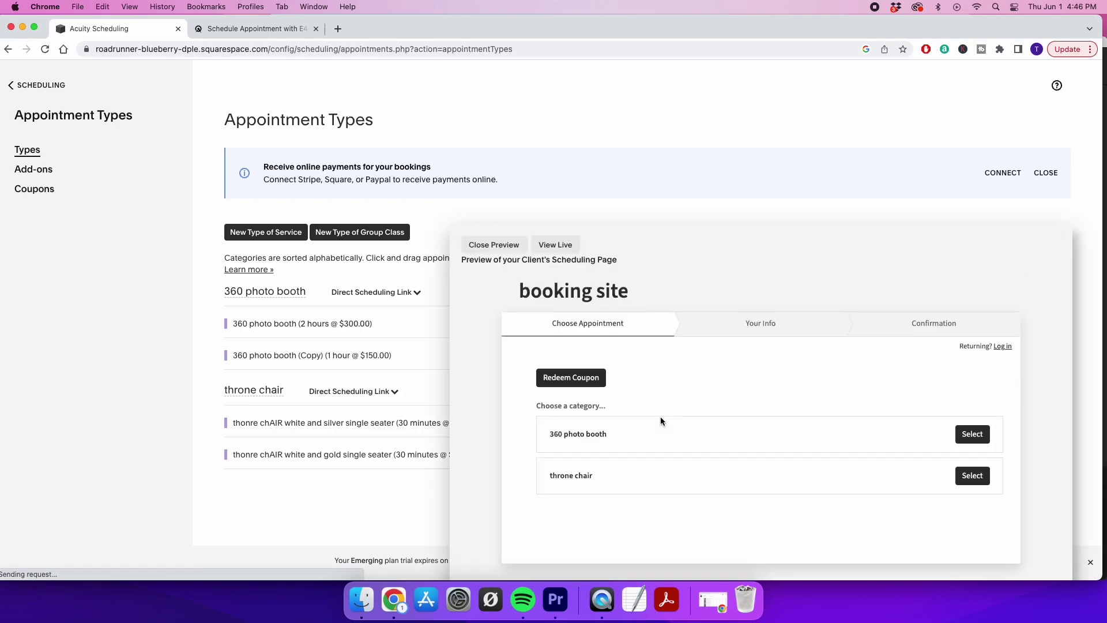
{"action": "left_click", "coordinate": [964, 436]}
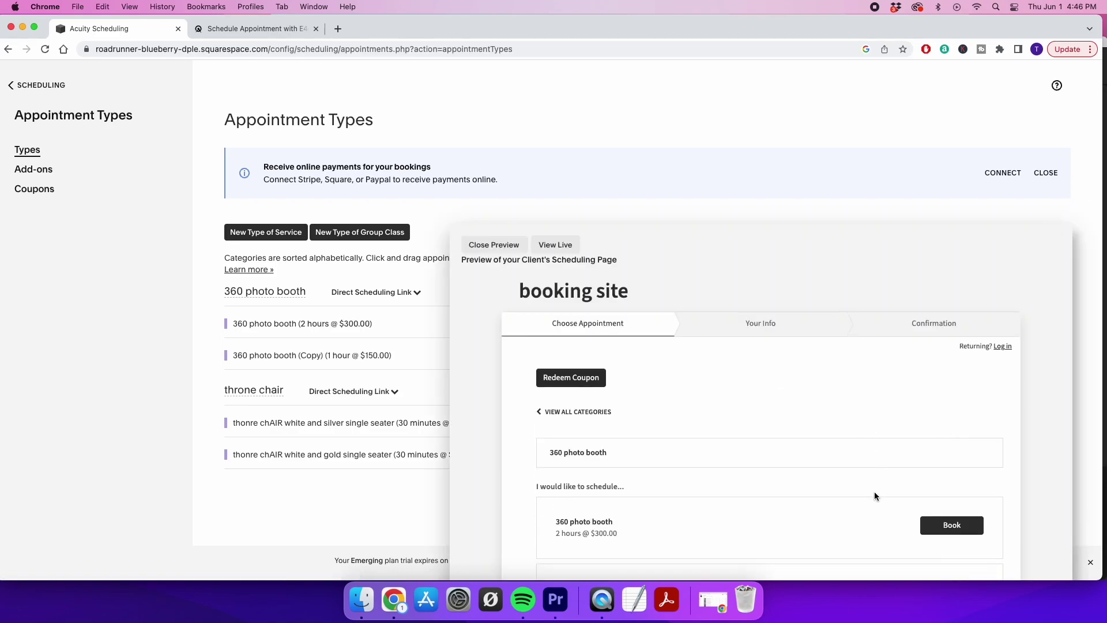
{"action": "scroll", "coordinate": [874, 491], "scroll_direction": "down", "scroll_amount": 2}
{"action": "left_click", "coordinate": [955, 461]}
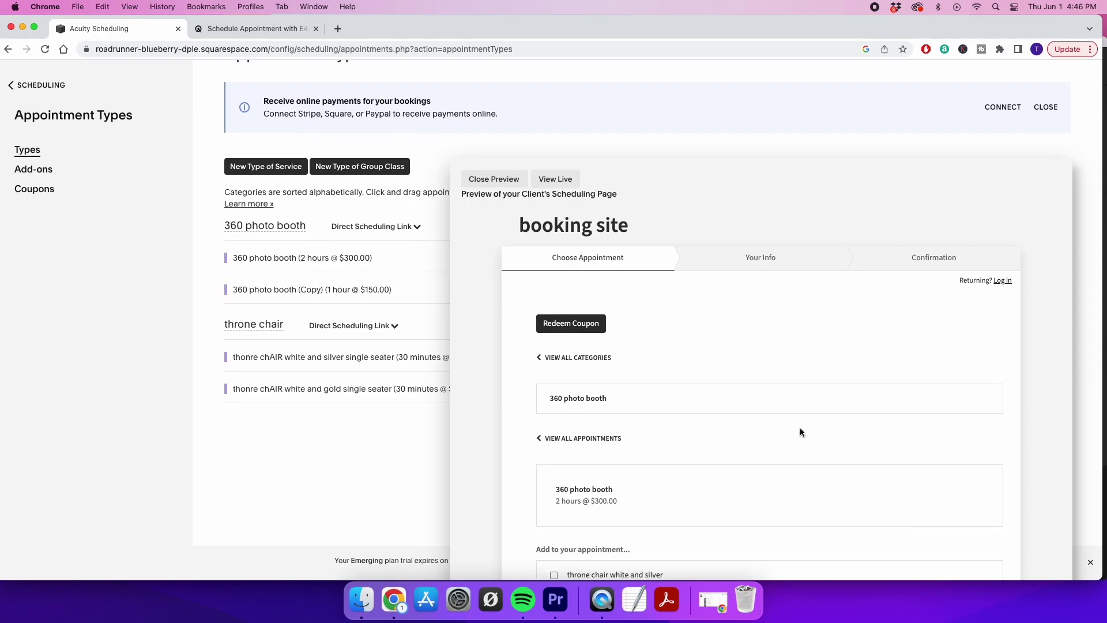
{"action": "scroll", "coordinate": [800, 432], "scroll_direction": "down", "scroll_amount": 5}
{"action": "left_click", "coordinate": [806, 538]}
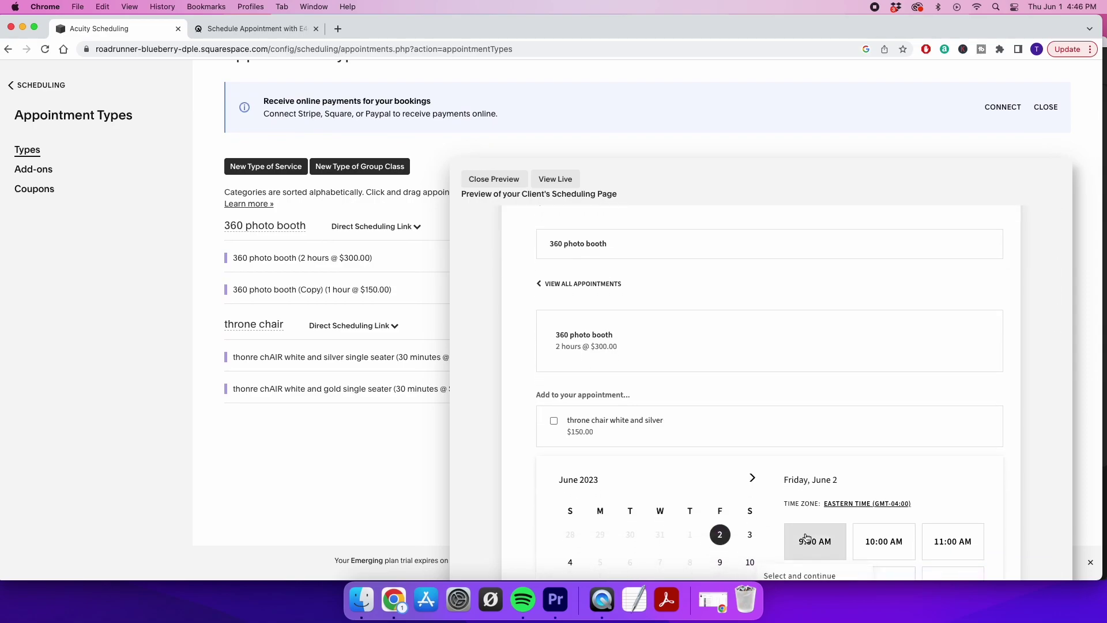
{"action": "left_click", "coordinate": [801, 557]}
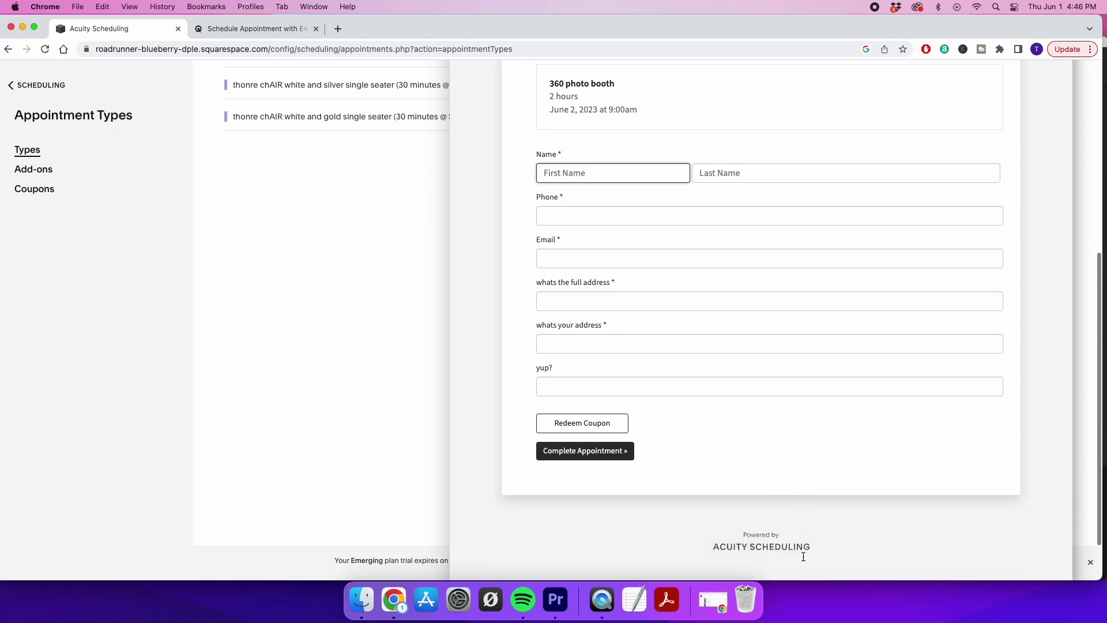
{"action": "scroll", "coordinate": [803, 557], "scroll_direction": "down", "scroll_amount": 2}
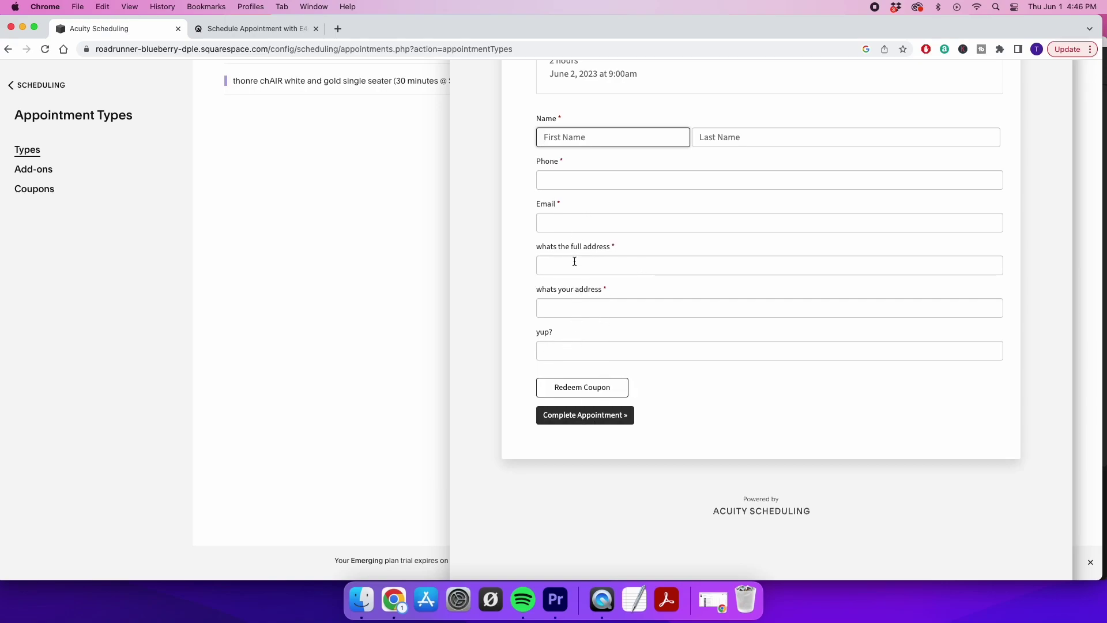
Enter sample first and last name, phone, a gmail.com email and an address answer, then submit
{"action": "left_click", "coordinate": [589, 185]}
{"action": "type", "text": "b"}
{"action": "left_click", "coordinate": [584, 224]}
{"action": "type", "text": "byt"}
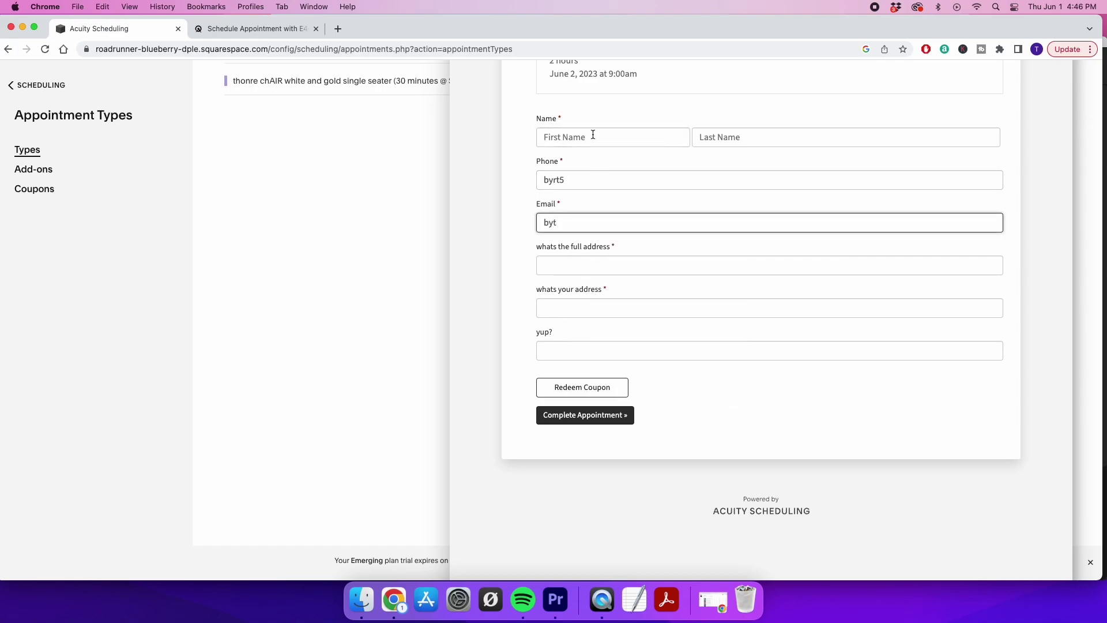
{"action": "left_click", "coordinate": [593, 134]}
{"action": "type", "text": "bygt"}
{"action": "left_click", "coordinate": [740, 131]}
{"action": "type", "text": "byg"}
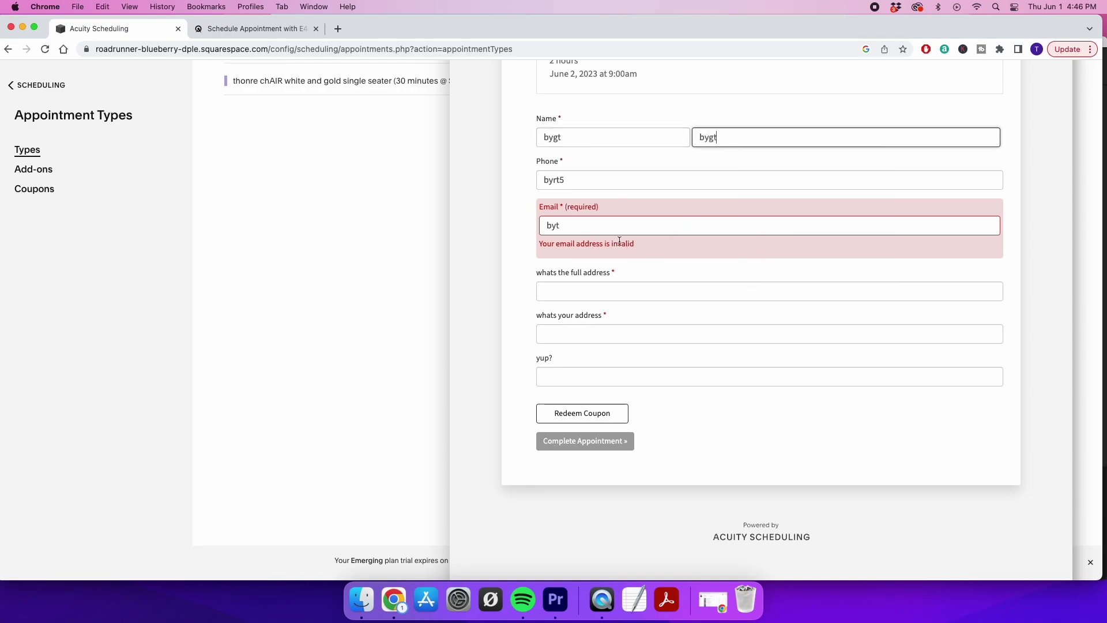
{"action": "left_click", "coordinate": [587, 329]}
{"action": "type", "text": "byt"}
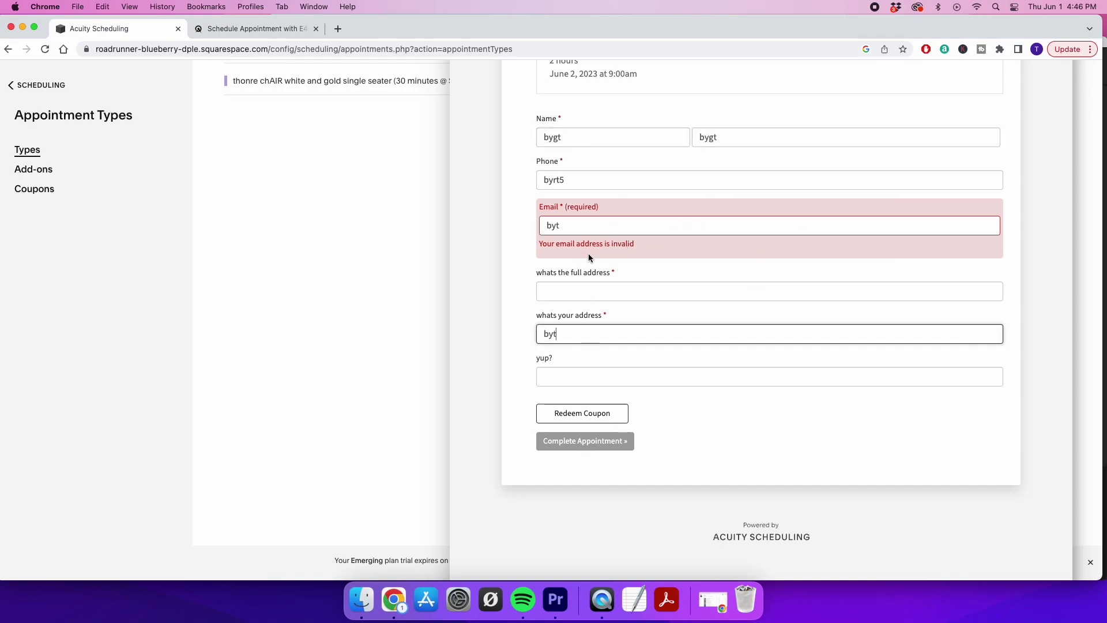
{"action": "left_click", "coordinate": [570, 227]}
{"action": "type", "text": "@g"}
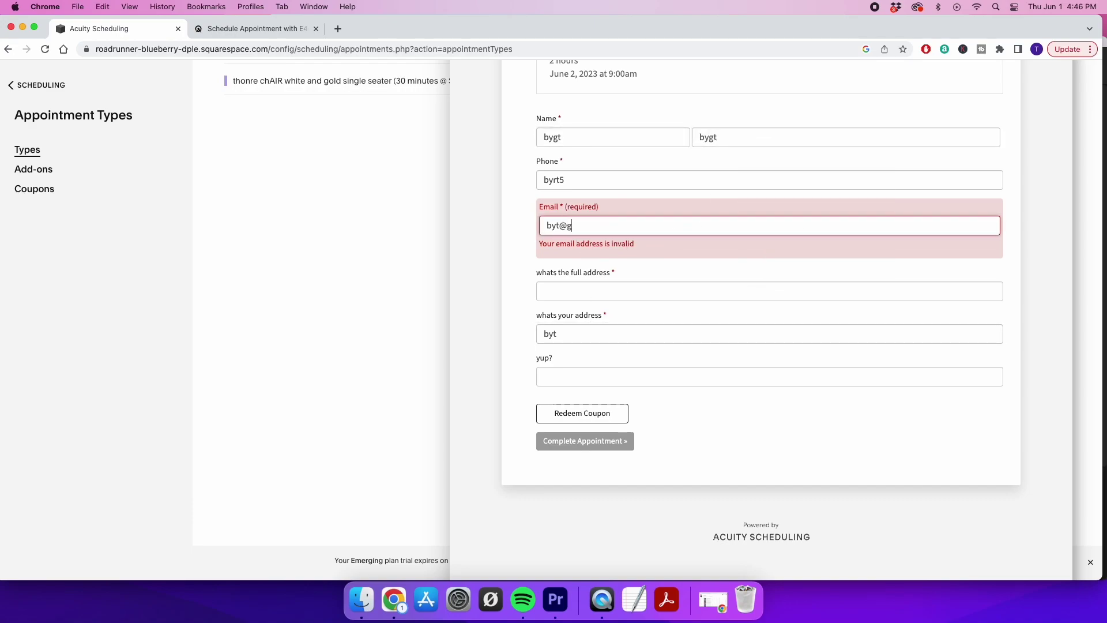
{"action": "type", "text": "mail.com"}
{"action": "left_click", "coordinate": [641, 346]}
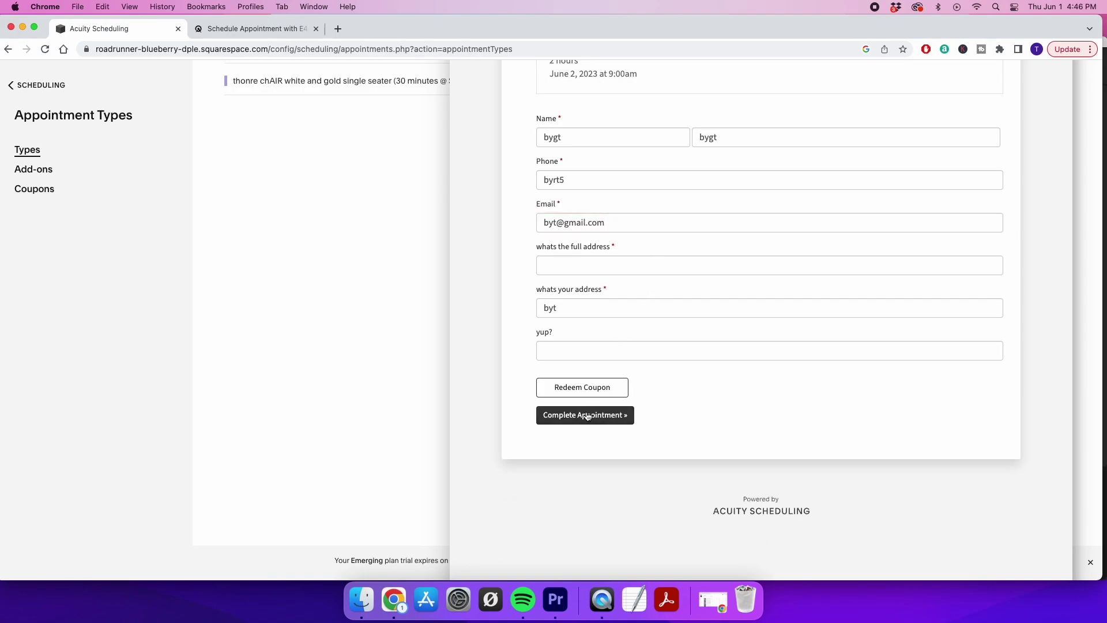
{"action": "left_click", "coordinate": [586, 415]}
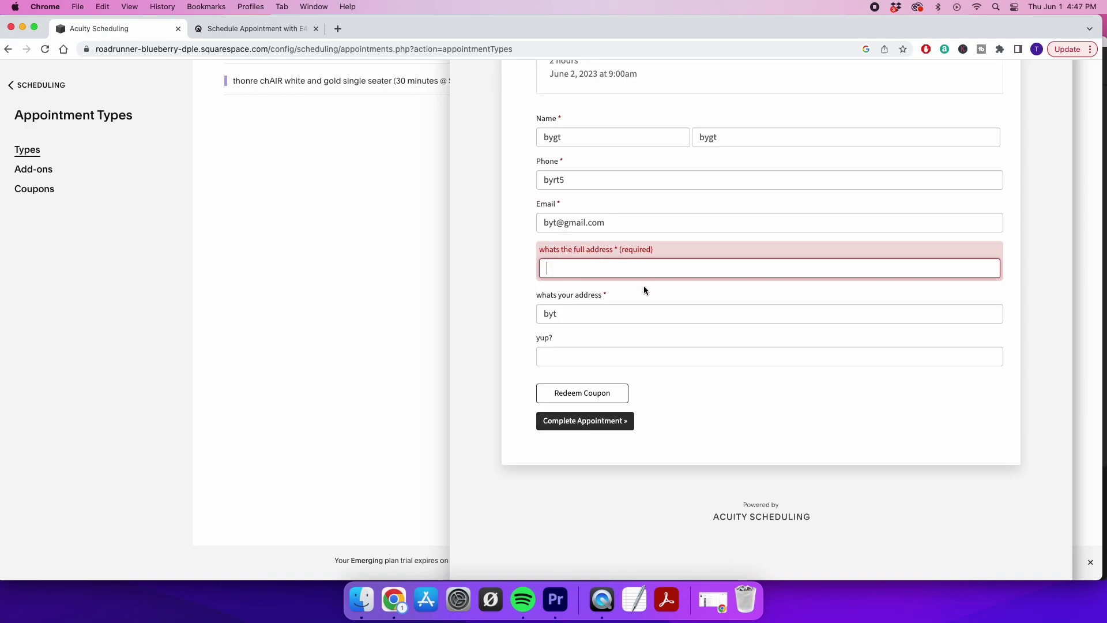
Type the sample answer 'frewnfuvieniuv' into the remaining intake question
{"action": "scroll", "coordinate": [672, 263], "scroll_direction": "up", "scroll_amount": 2}
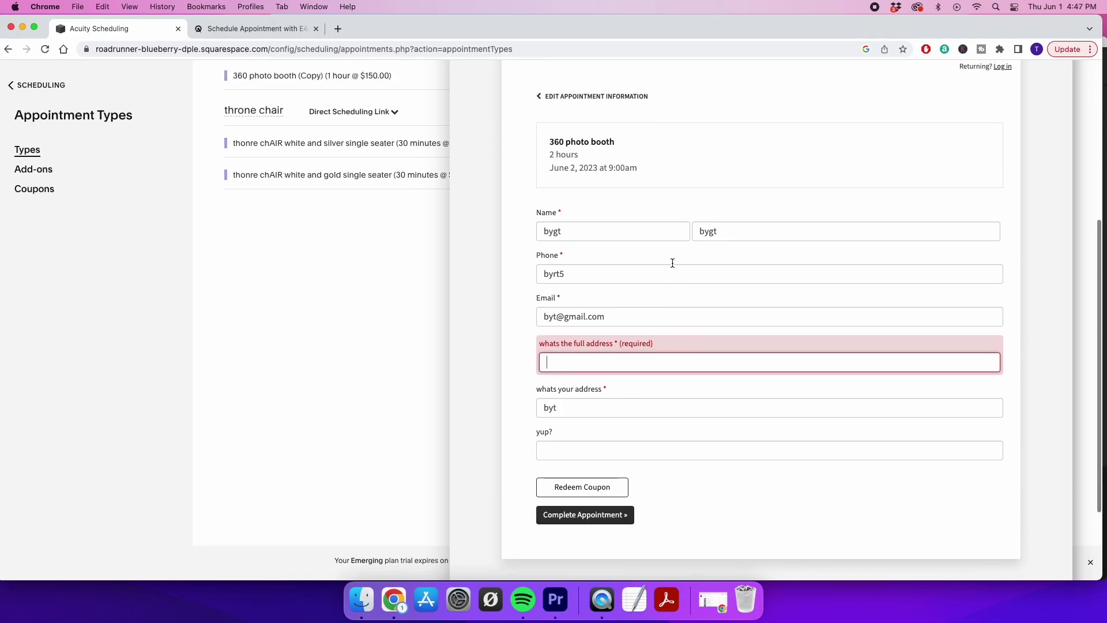
{"action": "scroll", "coordinate": [673, 262], "scroll_direction": "up", "scroll_amount": 1}
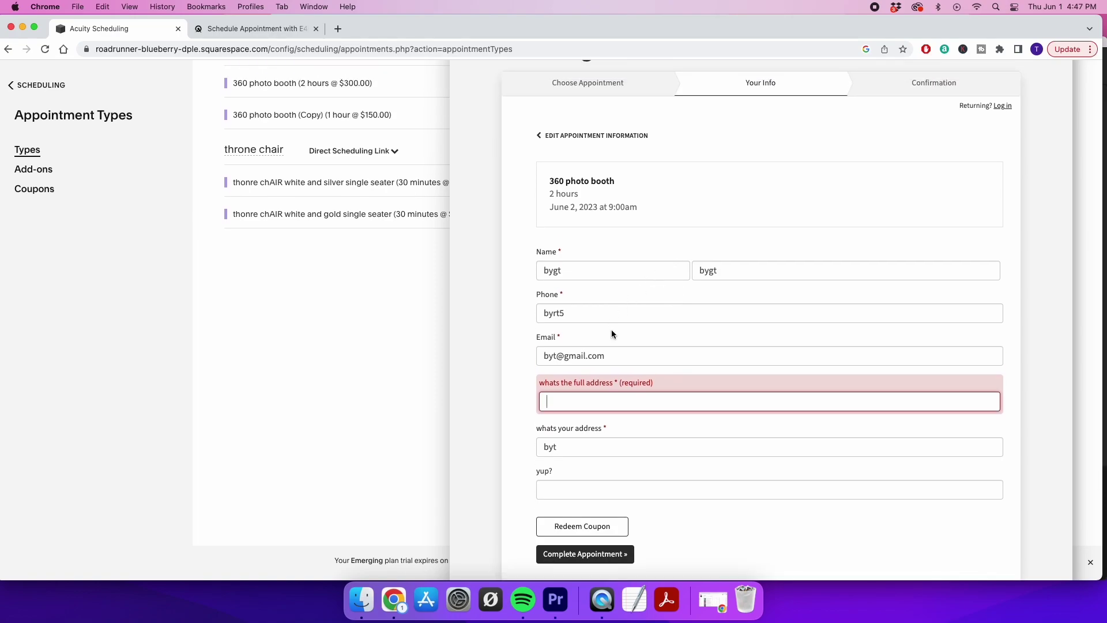
{"action": "scroll", "coordinate": [581, 405], "scroll_direction": "down", "scroll_amount": 1}
{"action": "type", "text": "frewnfuvieniuv"}
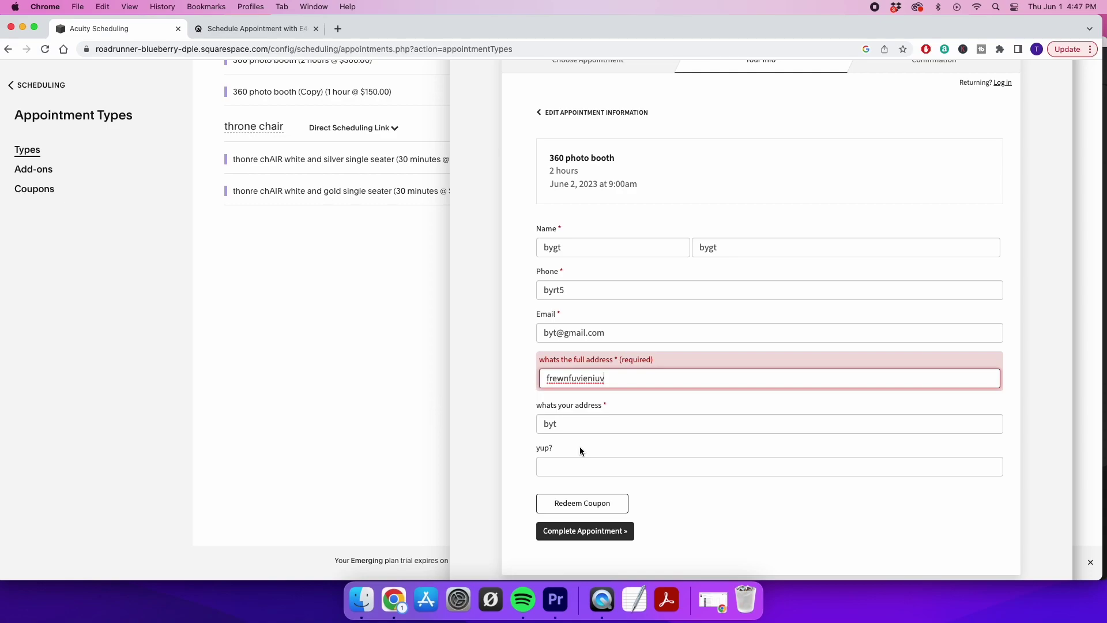
{"action": "scroll", "coordinate": [580, 448], "scroll_direction": "up", "scroll_amount": 5}
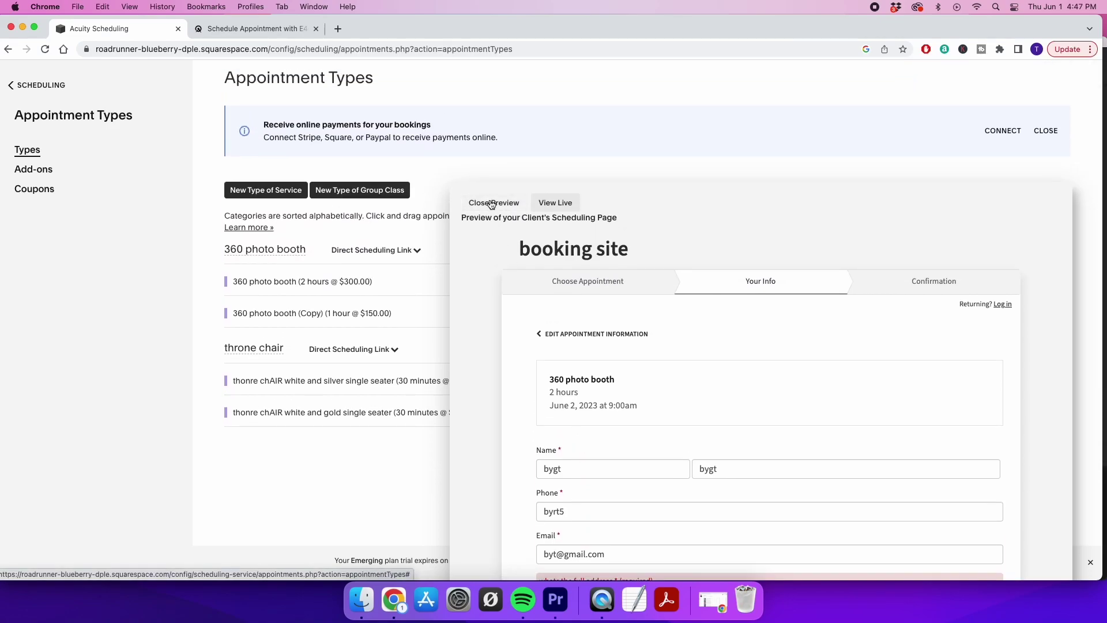
Close the booking preview and look through the Integrations settings
{"action": "left_click", "coordinate": [491, 202]}
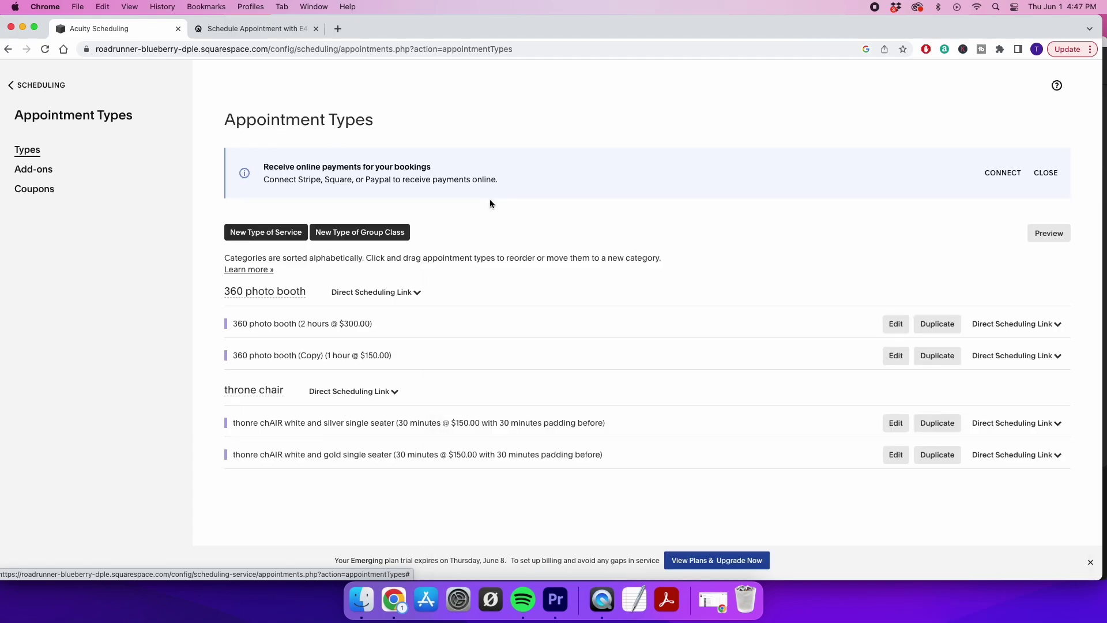
{"action": "left_click", "coordinate": [13, 87]}
{"action": "scroll", "coordinate": [84, 304], "scroll_direction": "down", "scroll_amount": 5}
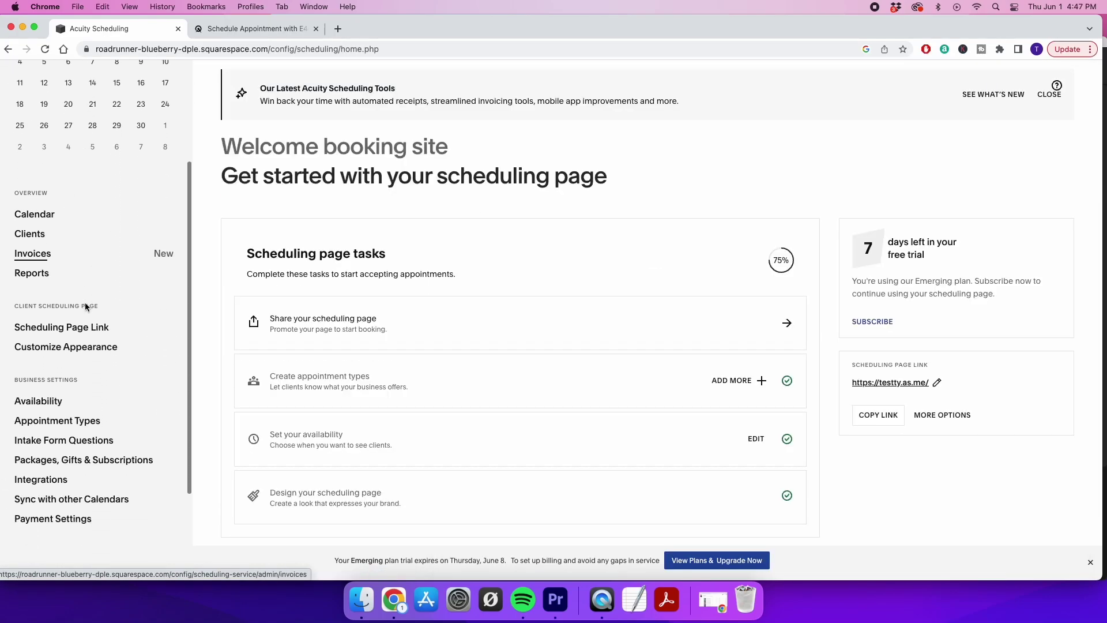
{"action": "scroll", "coordinate": [85, 307], "scroll_direction": "down", "scroll_amount": 2}
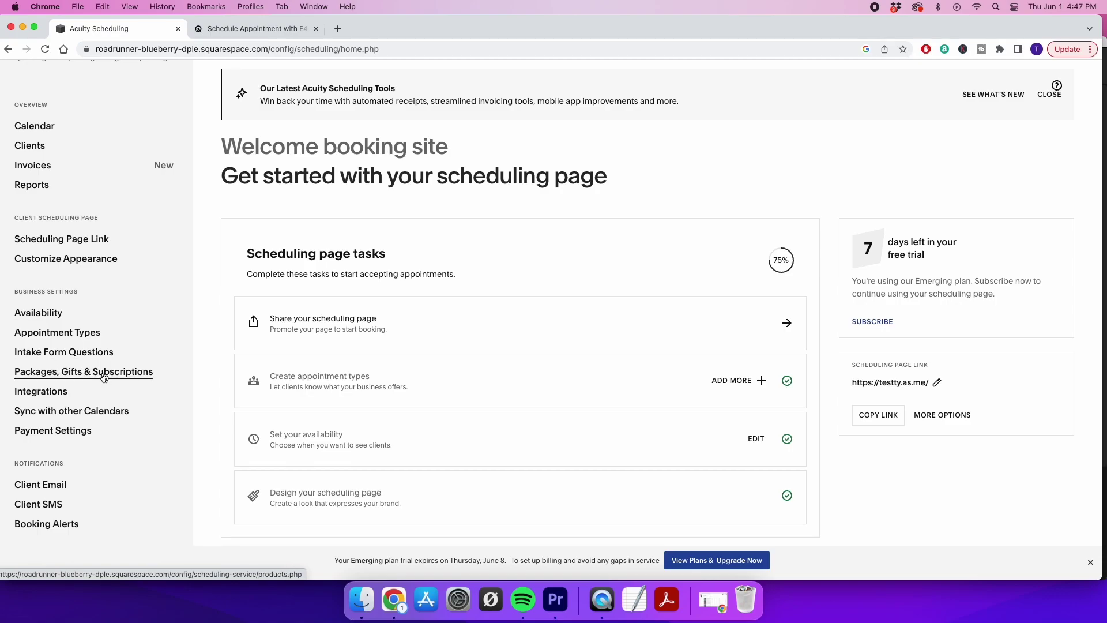
{"action": "left_click", "coordinate": [41, 394]}
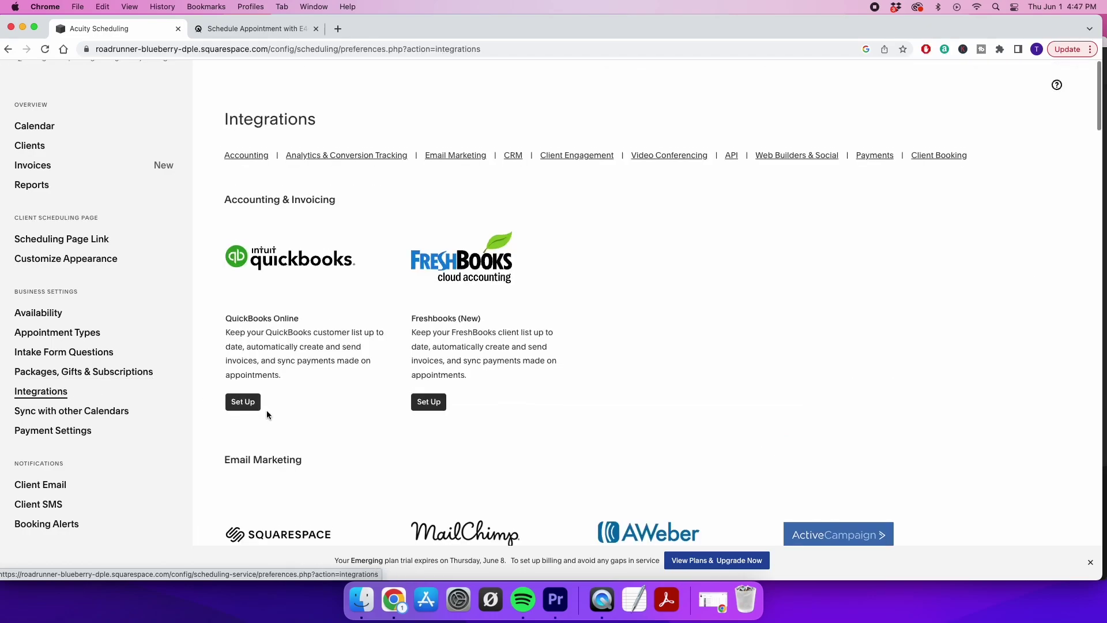
{"action": "scroll", "coordinate": [225, 297], "scroll_direction": "down", "scroll_amount": 1}
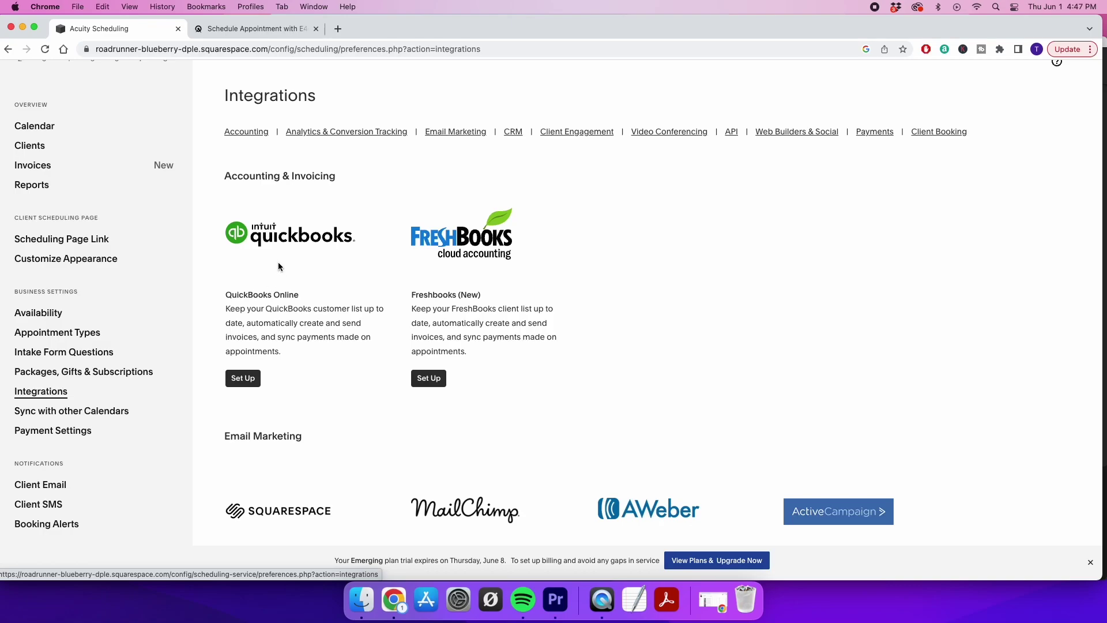
{"action": "scroll", "coordinate": [288, 306], "scroll_direction": "down", "scroll_amount": 10}
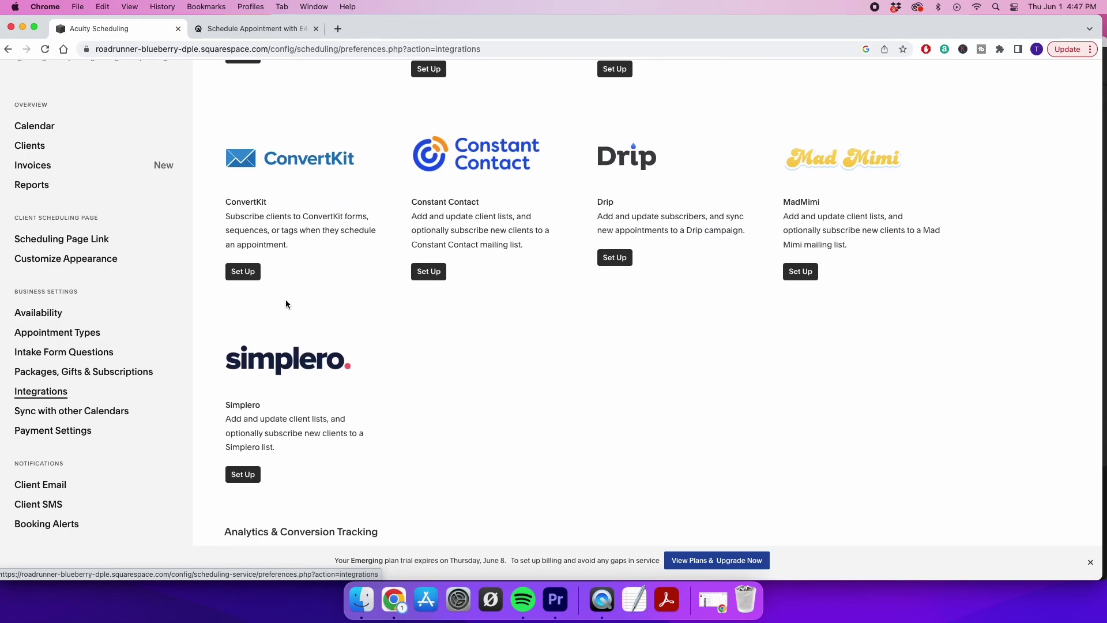
{"action": "scroll", "coordinate": [286, 299], "scroll_direction": "up", "scroll_amount": 2}
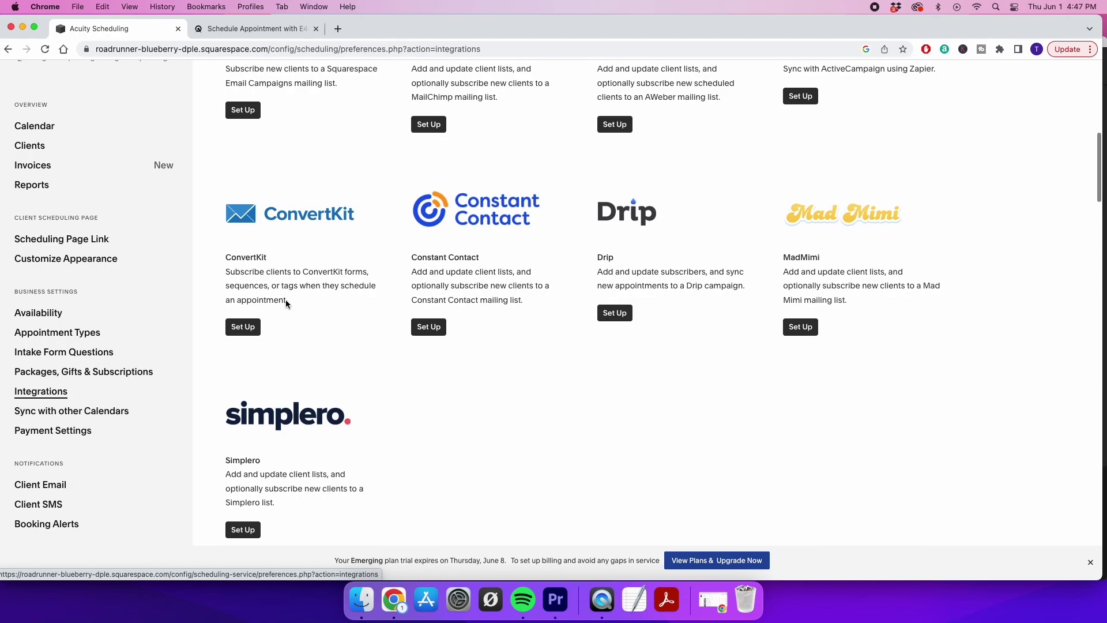
View the Sync with other Calendars options, then return to the scheduling home page
{"action": "left_click", "coordinate": [84, 411]}
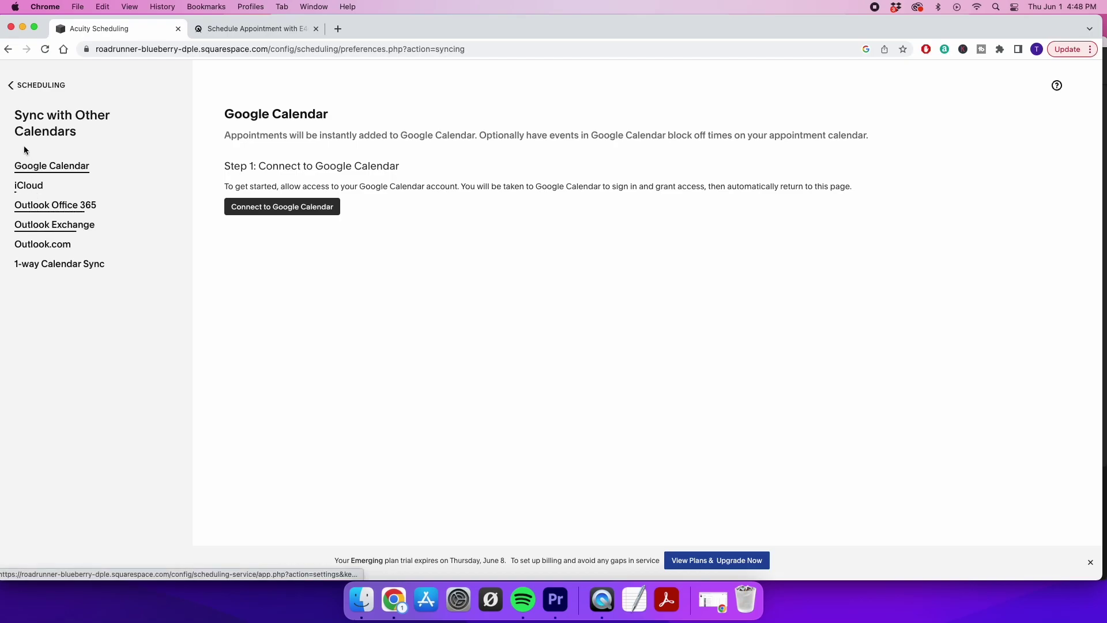
{"action": "left_click", "coordinate": [13, 87]}
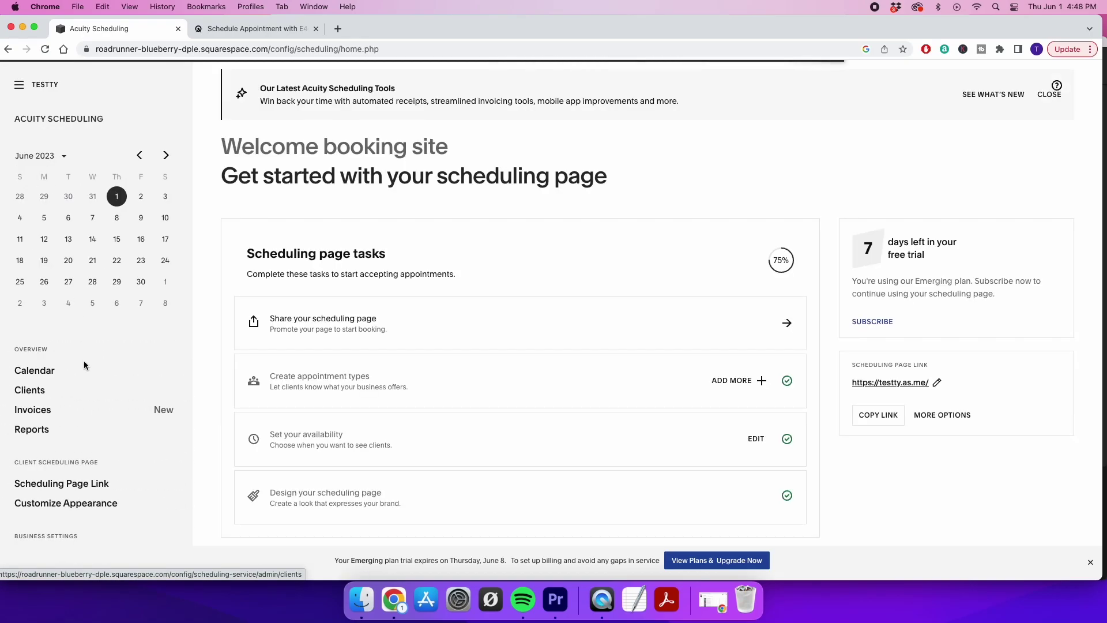
{"action": "scroll", "coordinate": [84, 362], "scroll_direction": "down", "scroll_amount": 5}
Set payment at booking to 'Collect and save card details', then discard that change on leaving for Client Email
{"action": "left_click", "coordinate": [68, 392]}
{"action": "scroll", "coordinate": [354, 456], "scroll_direction": "down", "scroll_amount": 3}
{"action": "scroll", "coordinate": [355, 458], "scroll_direction": "down", "scroll_amount": 3}
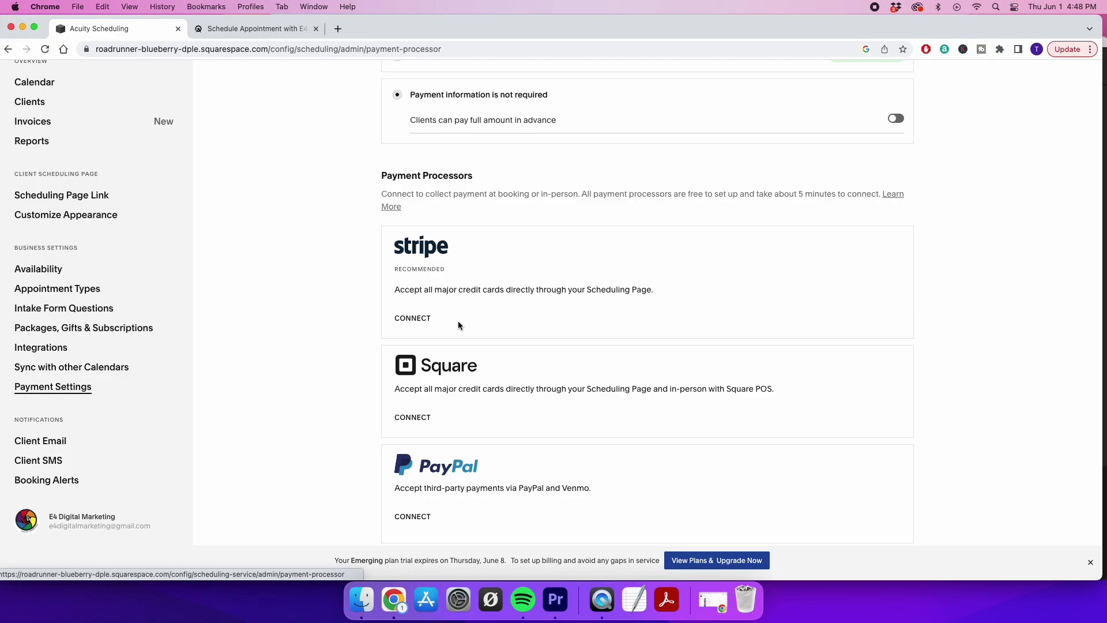
{"action": "scroll", "coordinate": [457, 325], "scroll_direction": "up", "scroll_amount": 4}
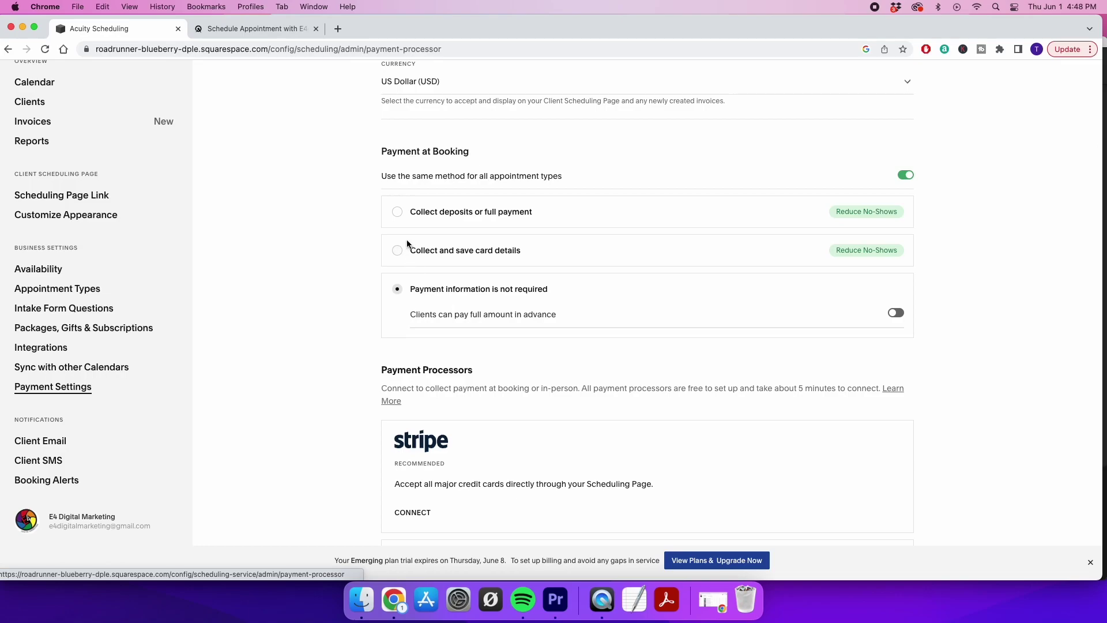
{"action": "left_click", "coordinate": [397, 250]}
{"action": "scroll", "coordinate": [397, 248], "scroll_direction": "up", "scroll_amount": 3}
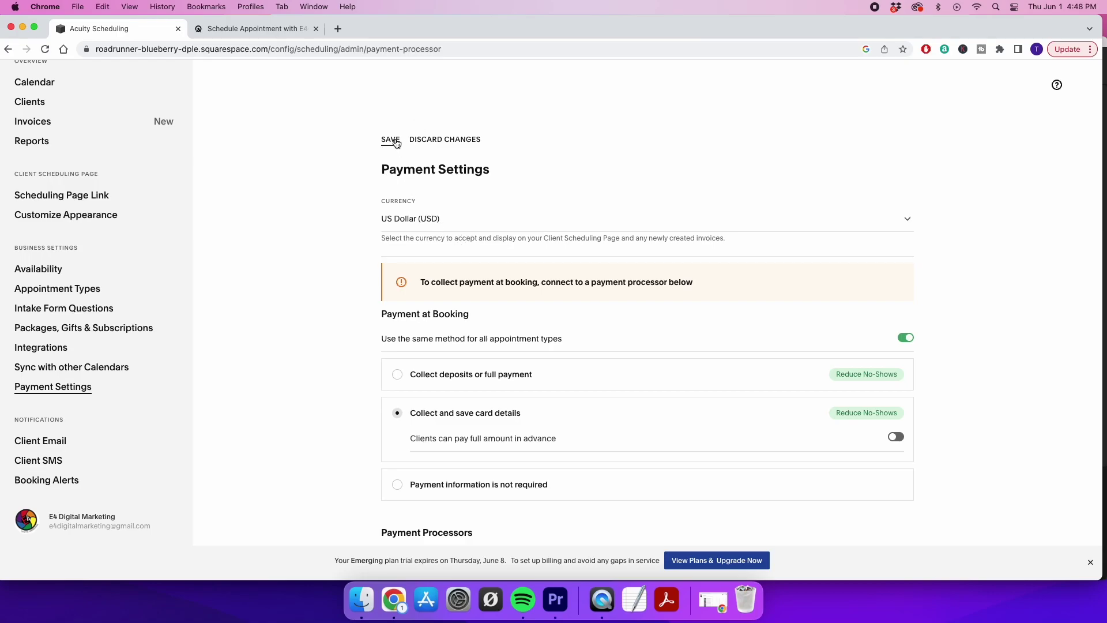
{"action": "scroll", "coordinate": [383, 297], "scroll_direction": "down", "scroll_amount": 5}
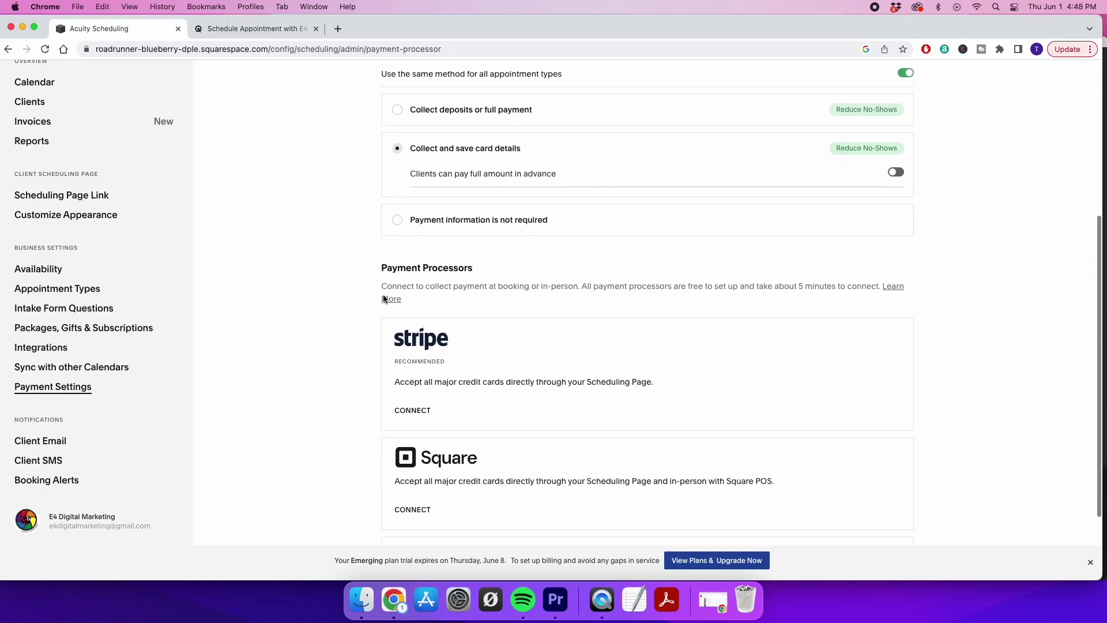
{"action": "left_click", "coordinate": [40, 444]}
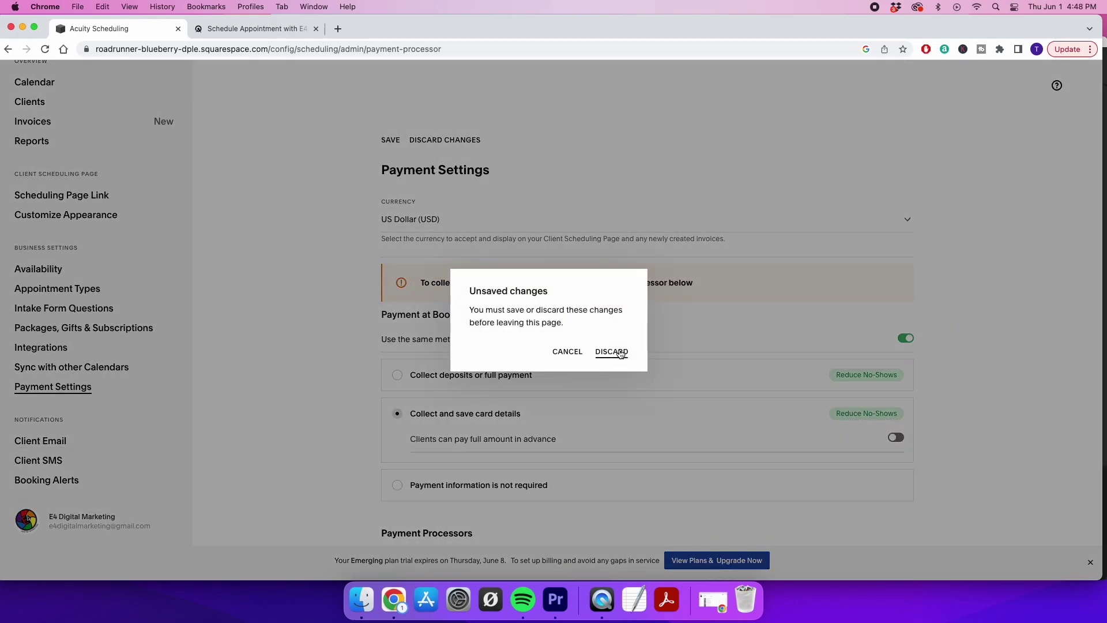
{"action": "left_click", "coordinate": [612, 349]}
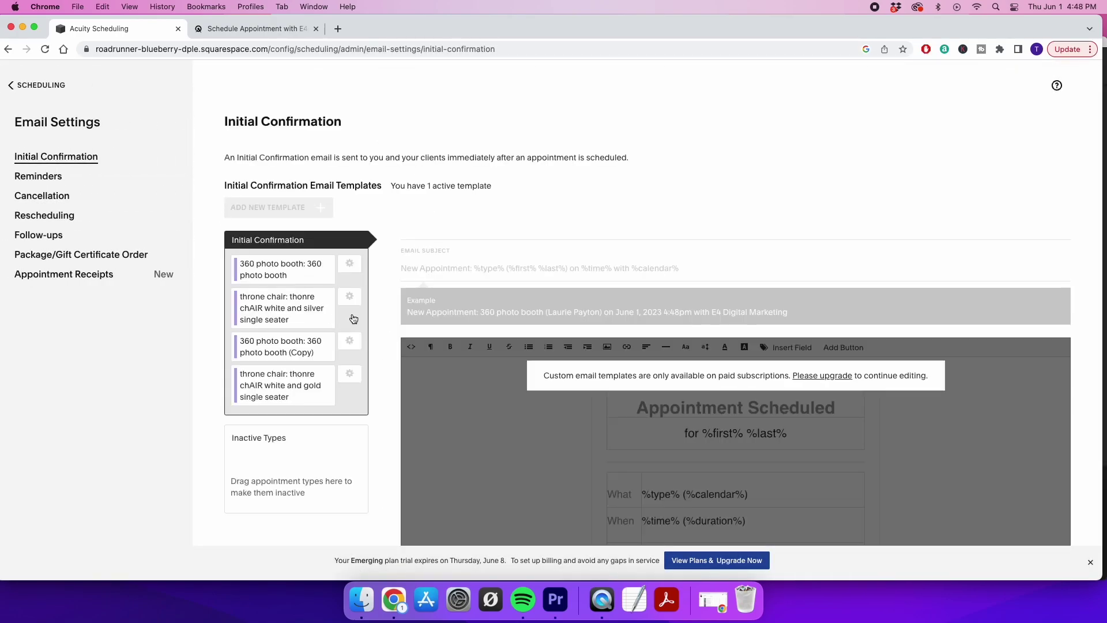
Review the Initial Confirmation email template, then move on to the Reminders email settings
{"action": "scroll", "coordinate": [353, 313], "scroll_direction": "down", "scroll_amount": 3}
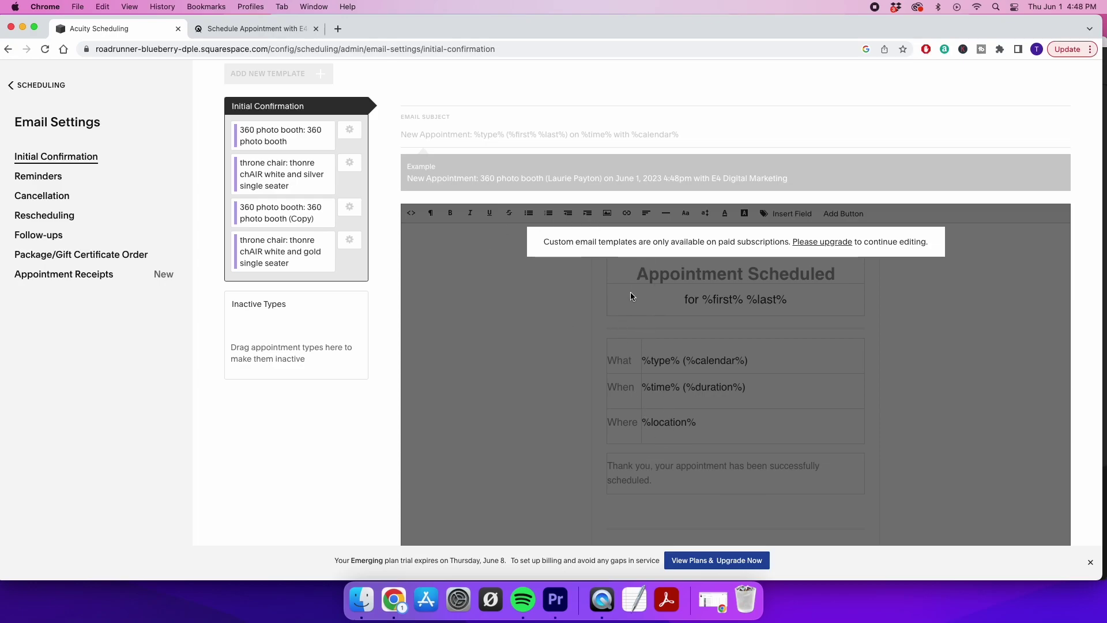
{"action": "scroll", "coordinate": [715, 316], "scroll_direction": "up", "scroll_amount": 3}
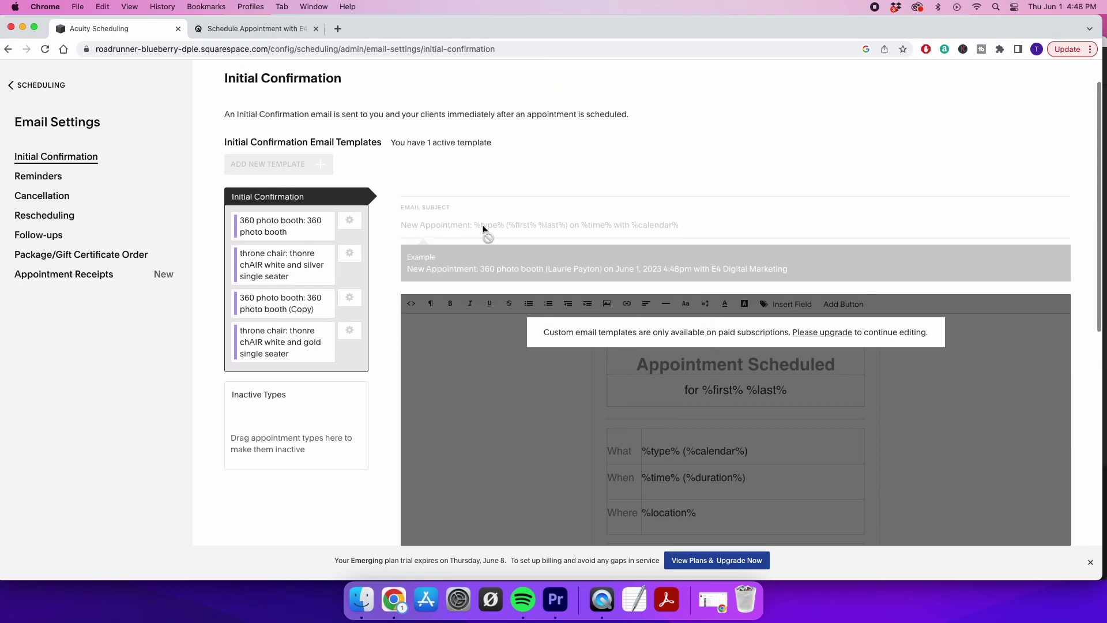
{"action": "scroll", "coordinate": [609, 447], "scroll_direction": "down", "scroll_amount": 5}
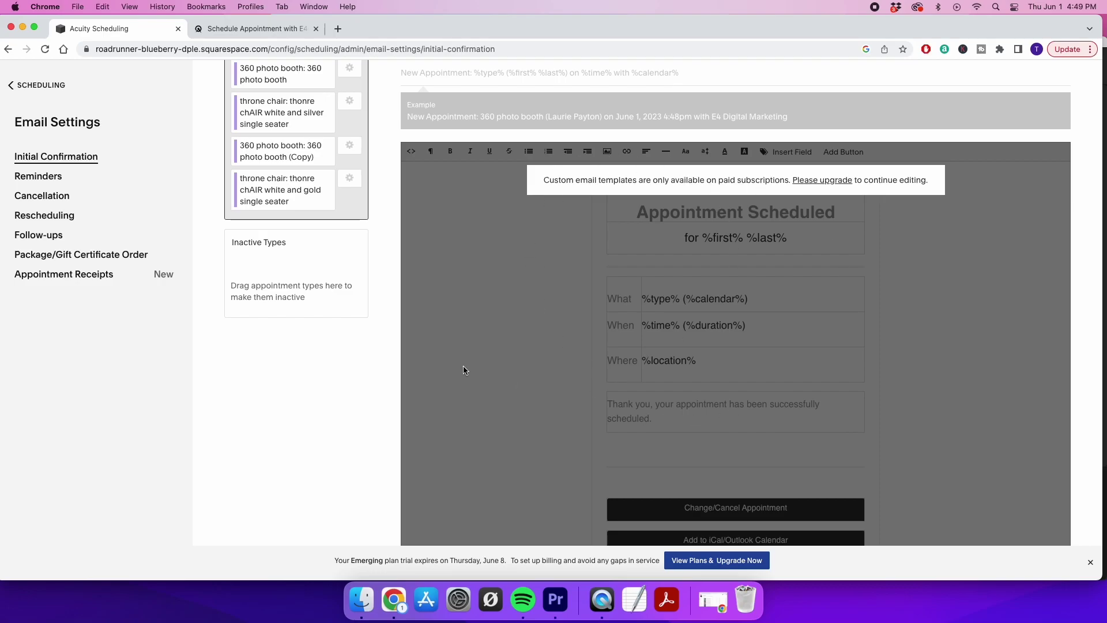
{"action": "left_click", "coordinate": [42, 177]}
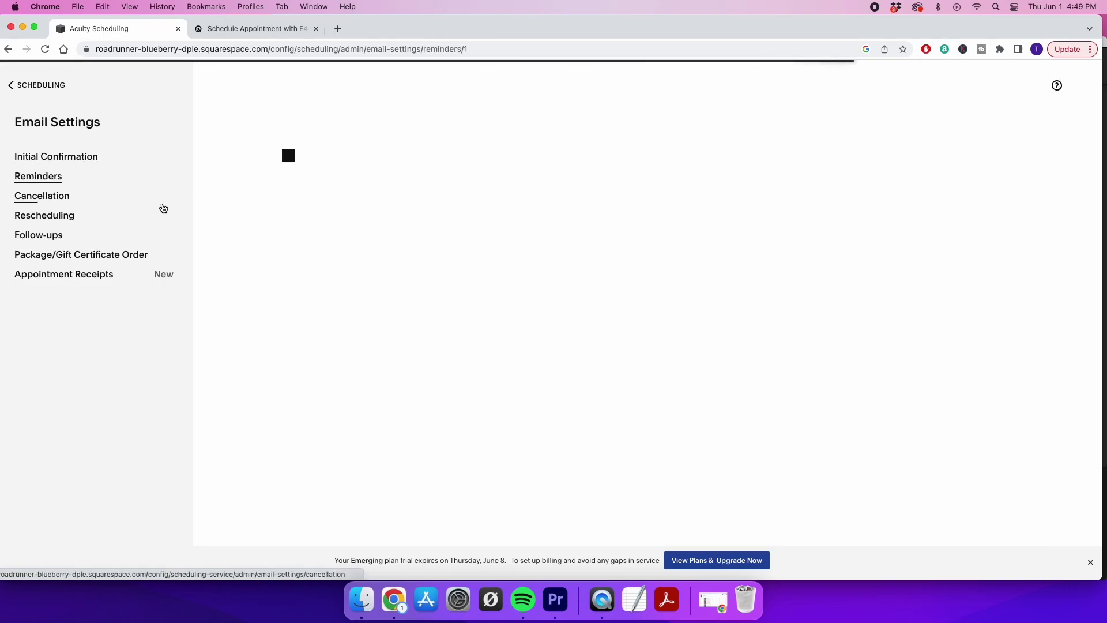
Review the reminder, cancellation, rescheduling and follow-up email settings
{"action": "scroll", "coordinate": [397, 312], "scroll_direction": "down", "scroll_amount": 5}
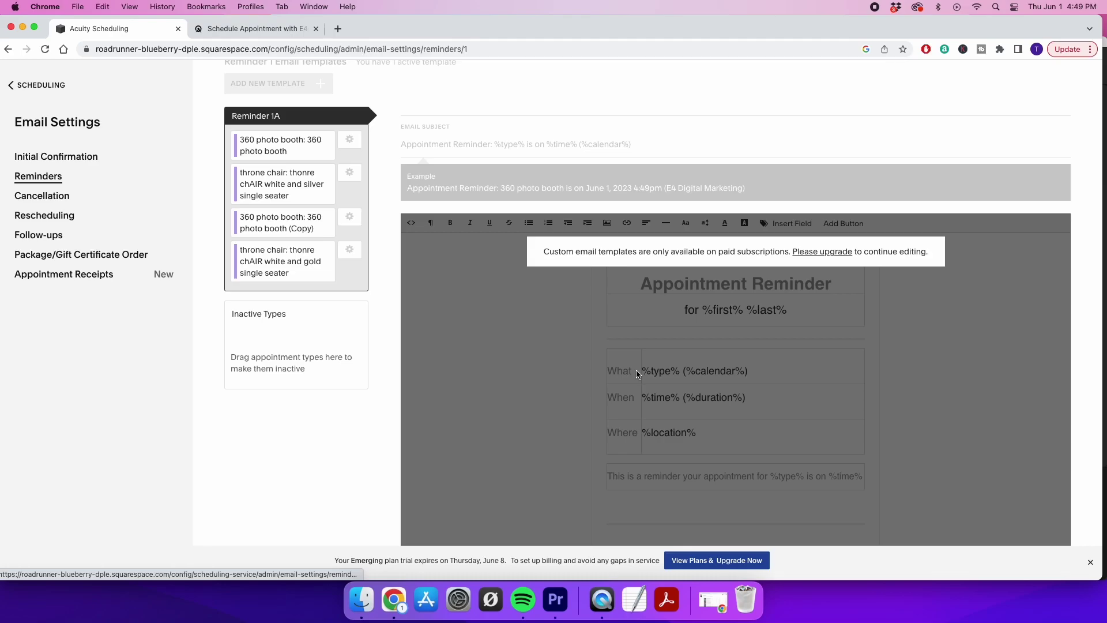
{"action": "left_click", "coordinate": [28, 196]}
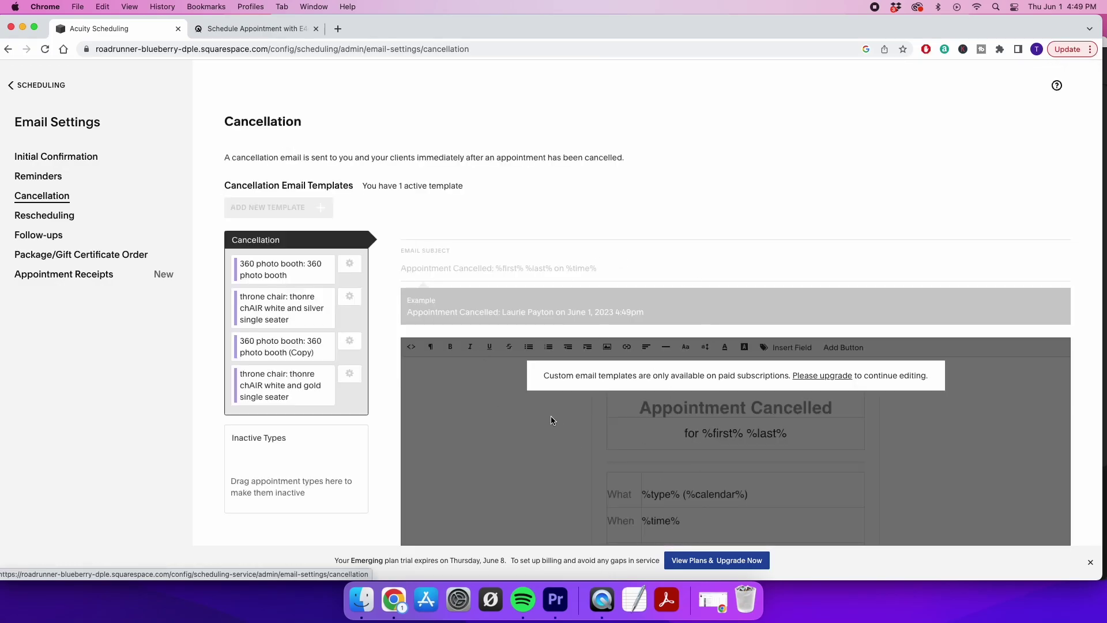
{"action": "scroll", "coordinate": [551, 420], "scroll_direction": "down", "scroll_amount": 3}
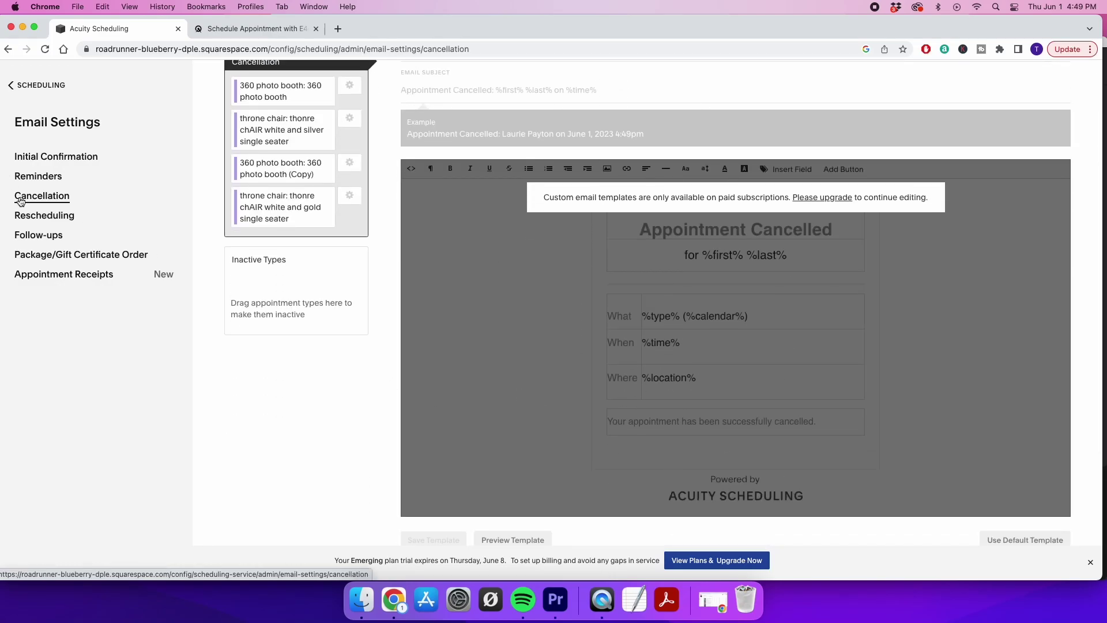
{"action": "left_click", "coordinate": [36, 216]}
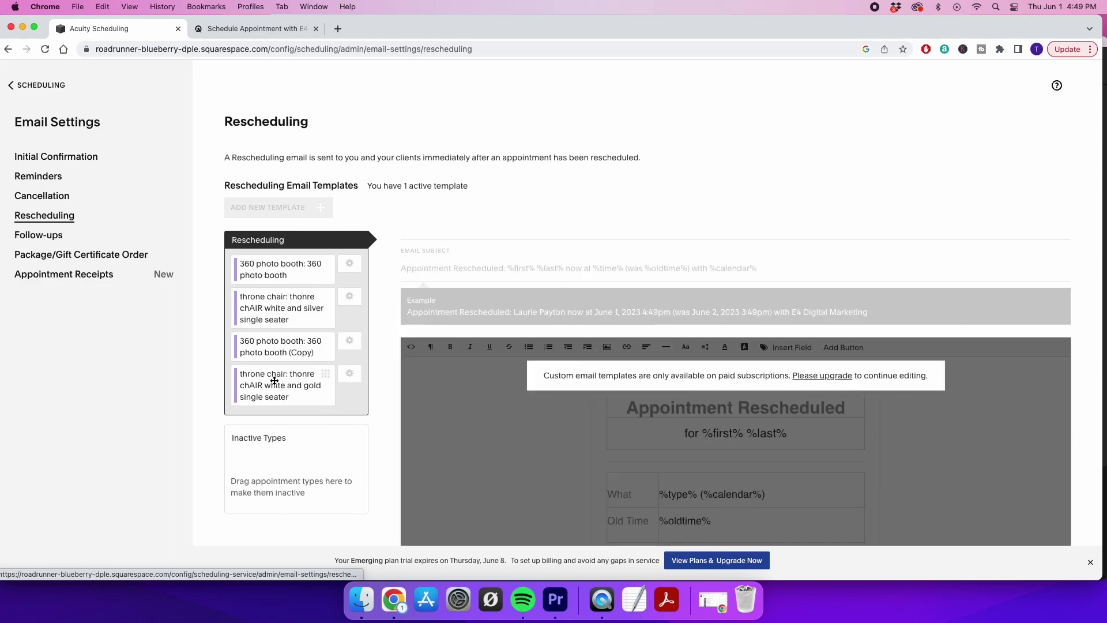
{"action": "left_click", "coordinate": [38, 235]}
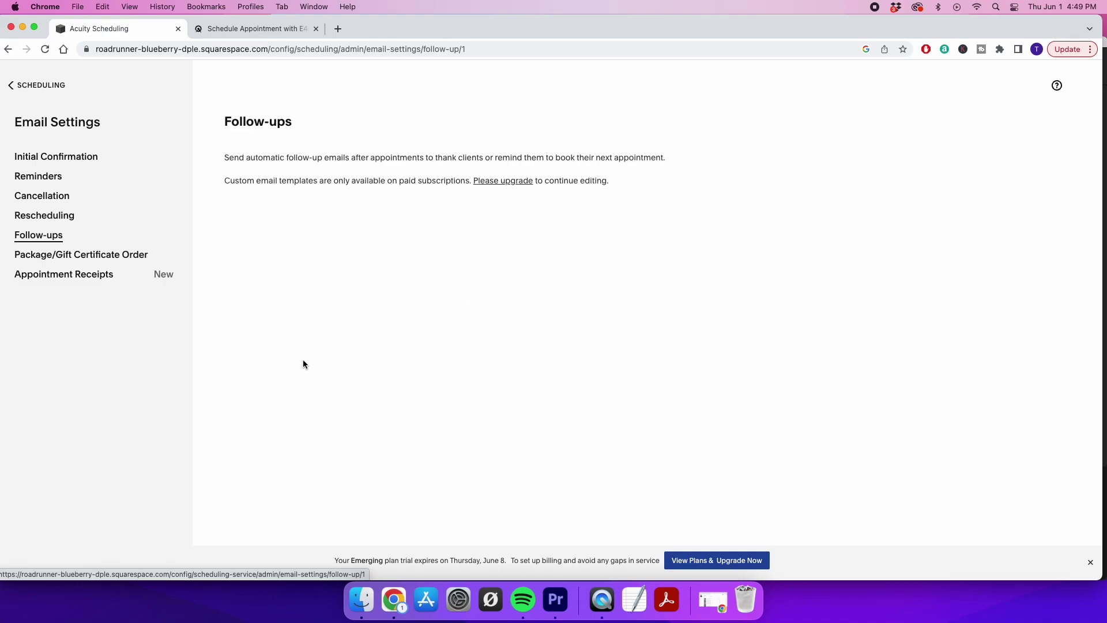
Check the Package/Gift Certificate Order and Appointment Receipts emails, then return to the scheduling home page
{"action": "left_click", "coordinate": [96, 255]}
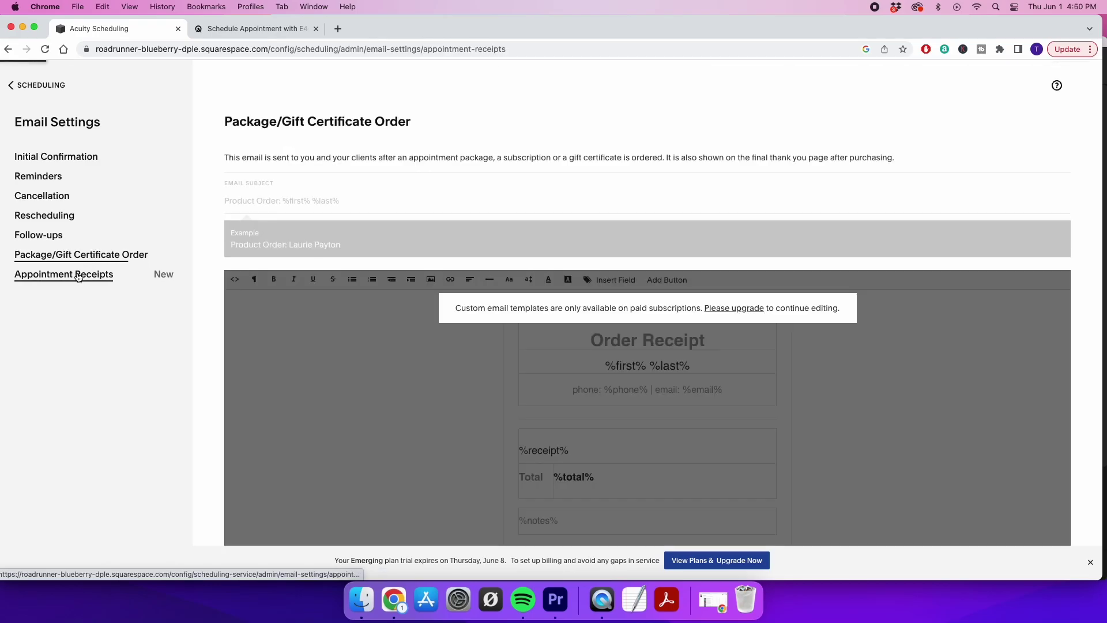
{"action": "left_click", "coordinate": [86, 272]}
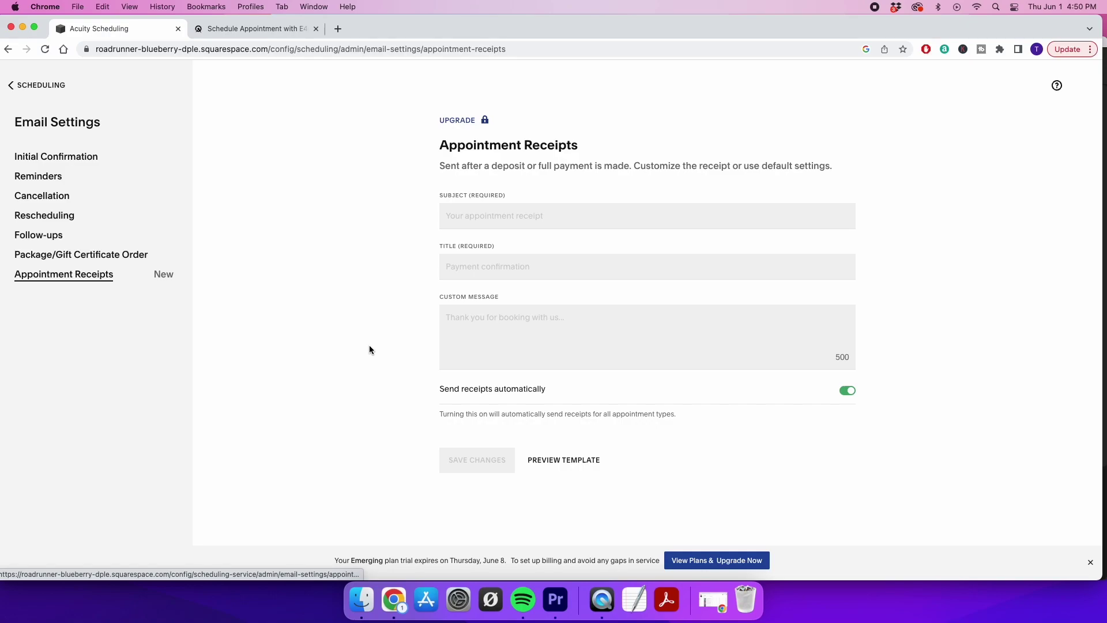
{"action": "left_click", "coordinate": [16, 86]}
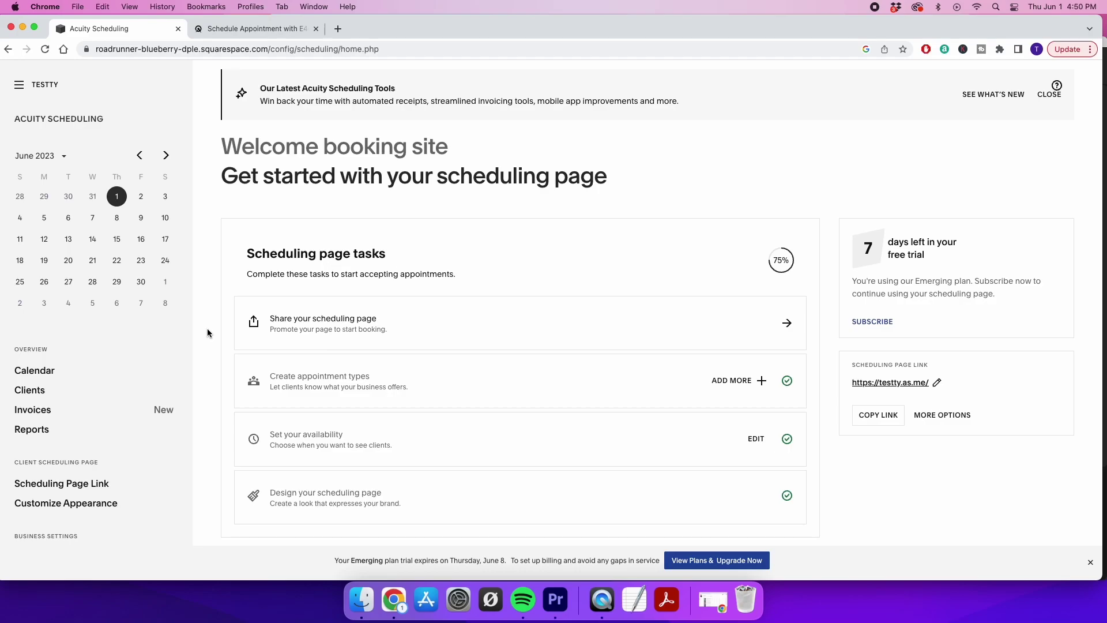
Scroll through the Business Settings and Notifications sections, then switch to the Schedule Appointment booking page
{"action": "scroll", "coordinate": [132, 397], "scroll_direction": "down", "scroll_amount": 3}
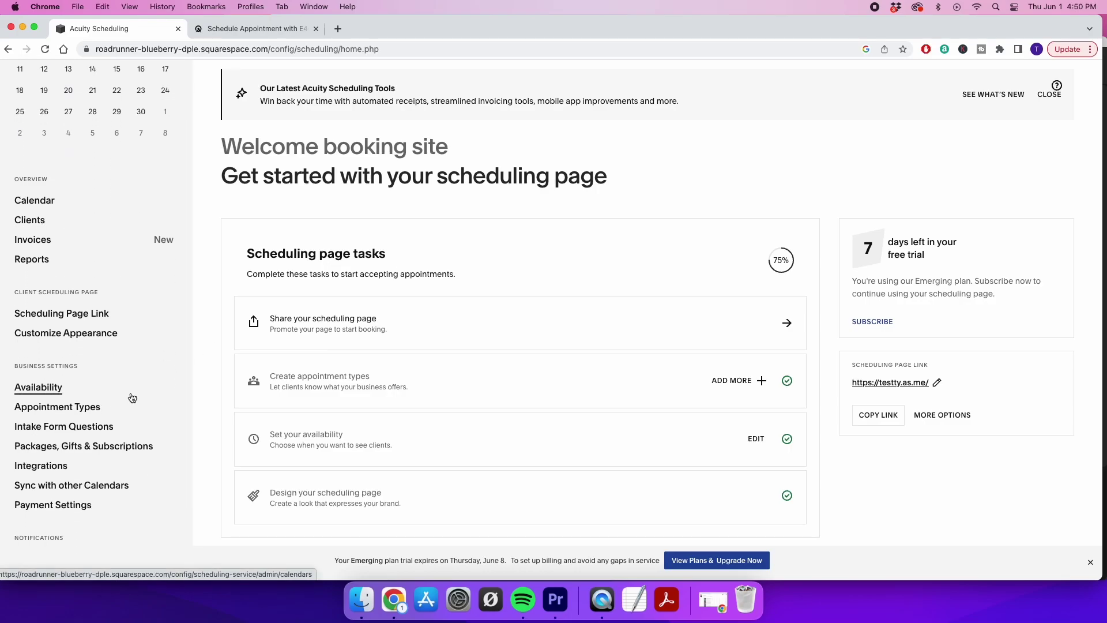
{"action": "scroll", "coordinate": [132, 398], "scroll_direction": "down", "scroll_amount": 2}
{"action": "scroll", "coordinate": [132, 398], "scroll_direction": "down", "scroll_amount": 1}
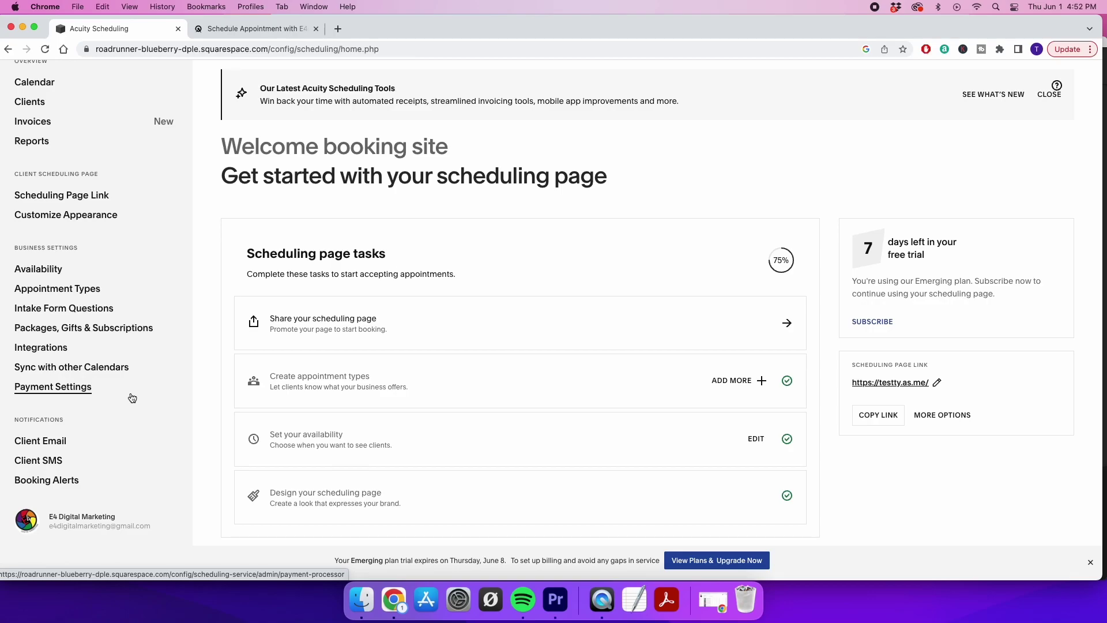
{"action": "left_click", "coordinate": [253, 28]}
Go back to appointment selection and browse the booking page's services, prices and photos
{"action": "scroll", "coordinate": [424, 246], "scroll_direction": "up", "scroll_amount": 15}
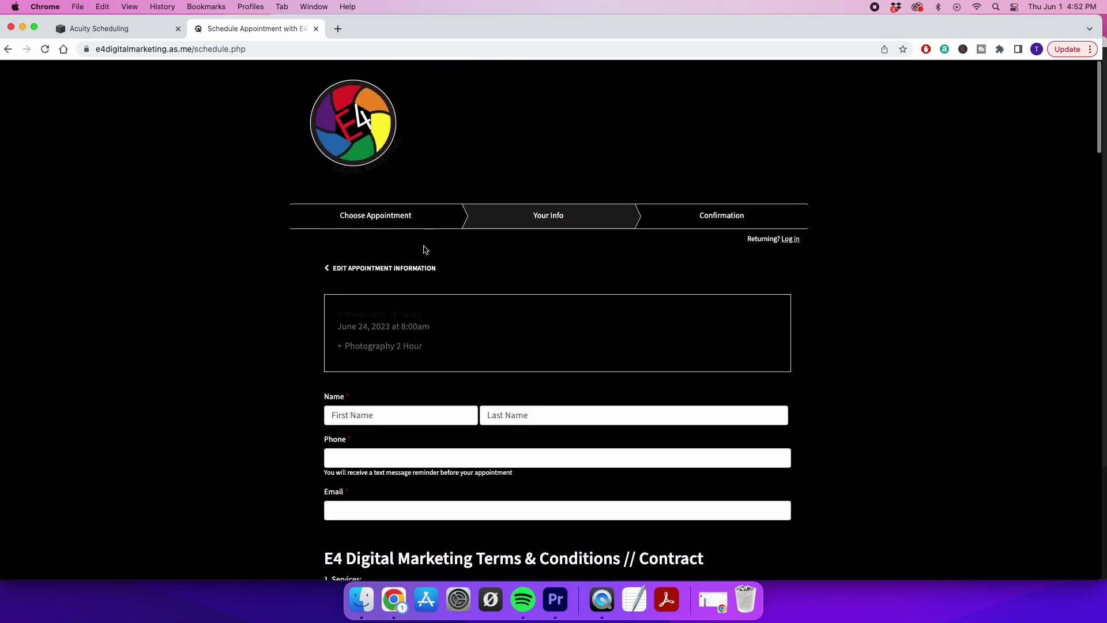
{"action": "left_click", "coordinate": [332, 257]}
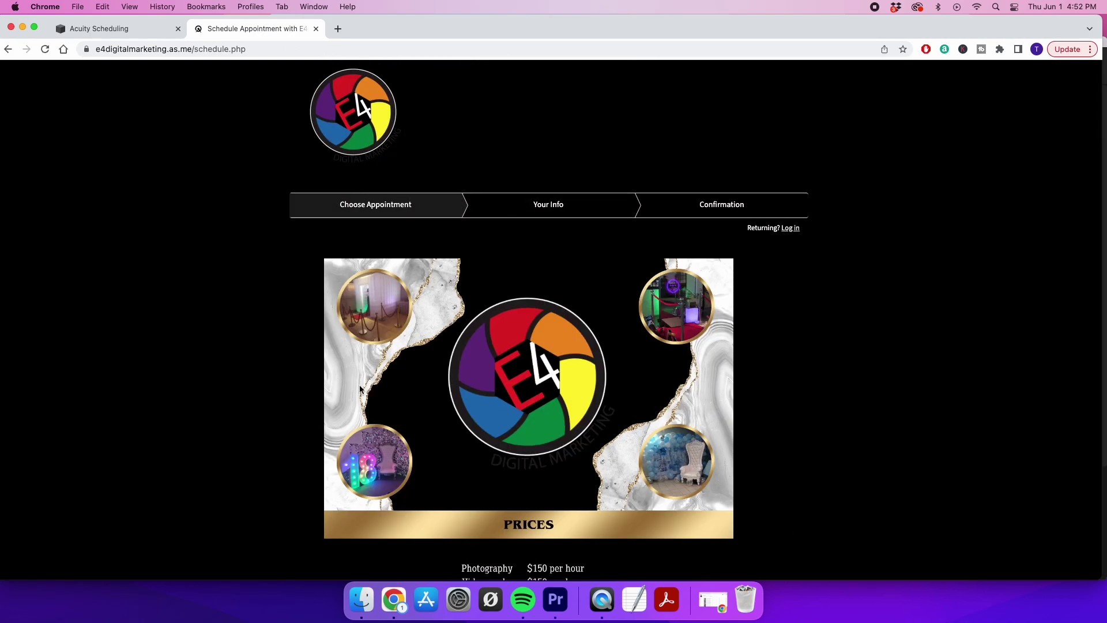
{"action": "scroll", "coordinate": [358, 385], "scroll_direction": "down", "scroll_amount": 5}
{"action": "scroll", "coordinate": [360, 389], "scroll_direction": "down", "scroll_amount": 15}
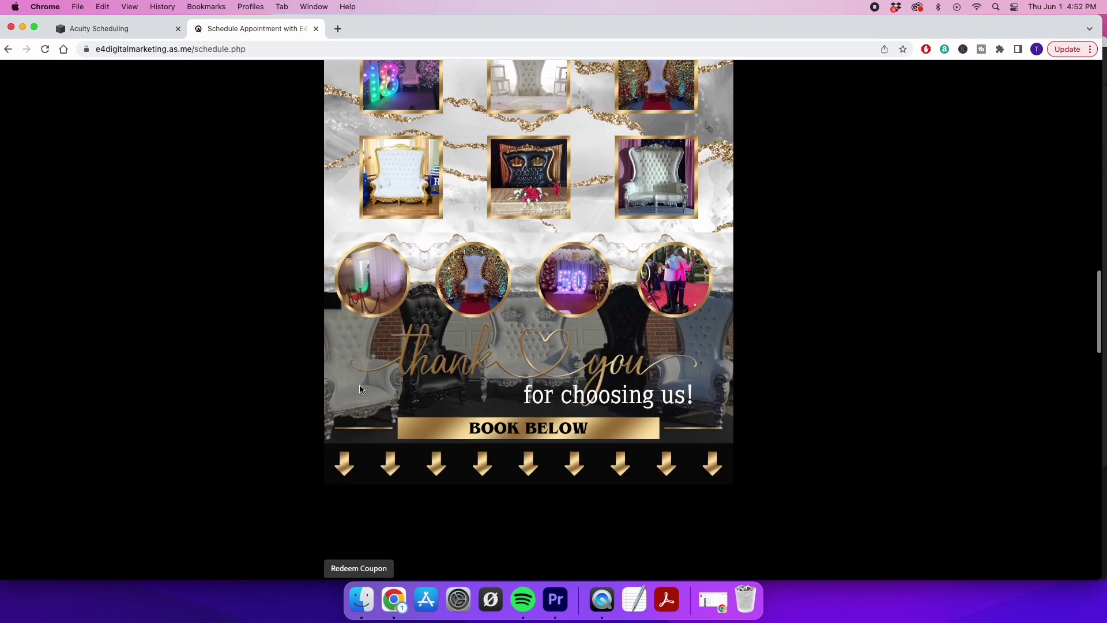
{"action": "scroll", "coordinate": [360, 389], "scroll_direction": "up", "scroll_amount": 3}
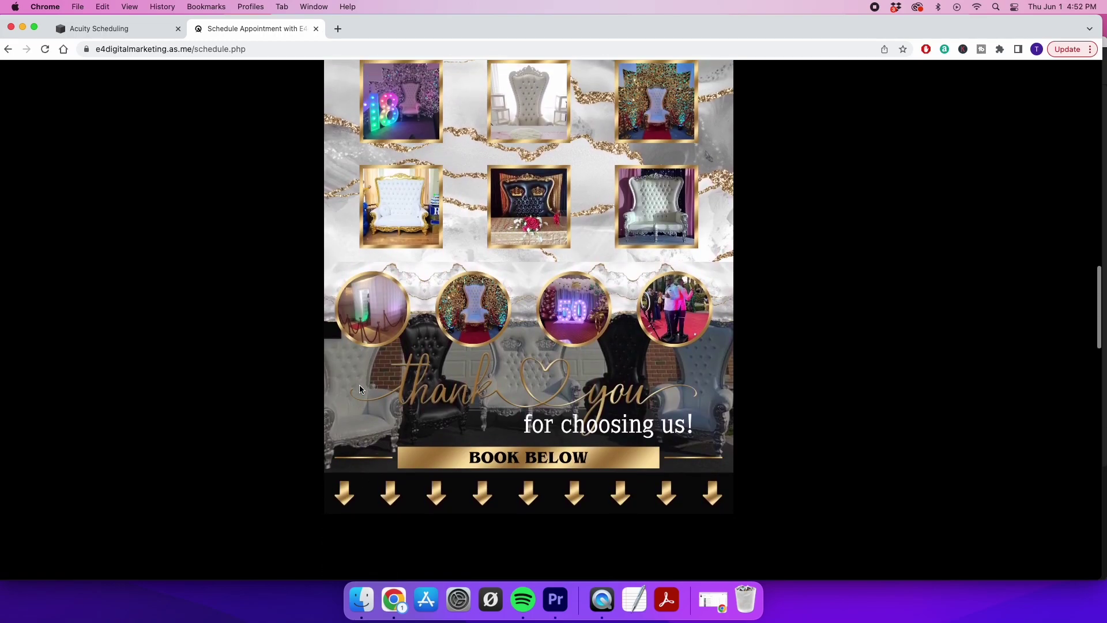
{"action": "scroll", "coordinate": [360, 389], "scroll_direction": "up", "scroll_amount": 4}
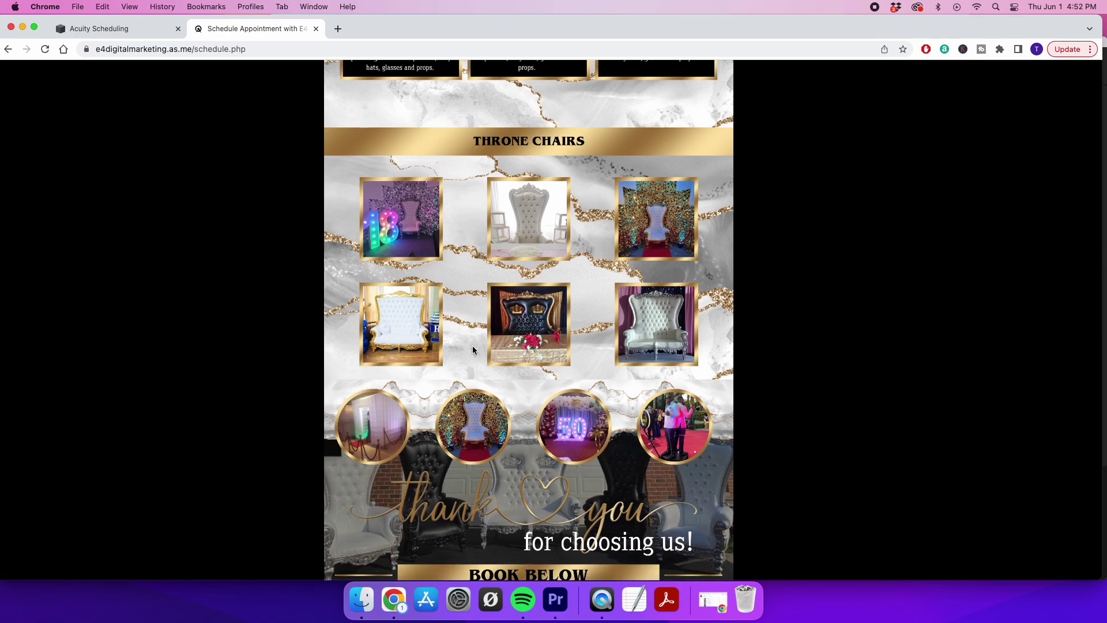
{"action": "scroll", "coordinate": [472, 344], "scroll_direction": "up", "scroll_amount": 7}
{"action": "scroll", "coordinate": [472, 345], "scroll_direction": "up", "scroll_amount": 10}
{"action": "scroll", "coordinate": [506, 219], "scroll_direction": "up", "scroll_amount": 5}
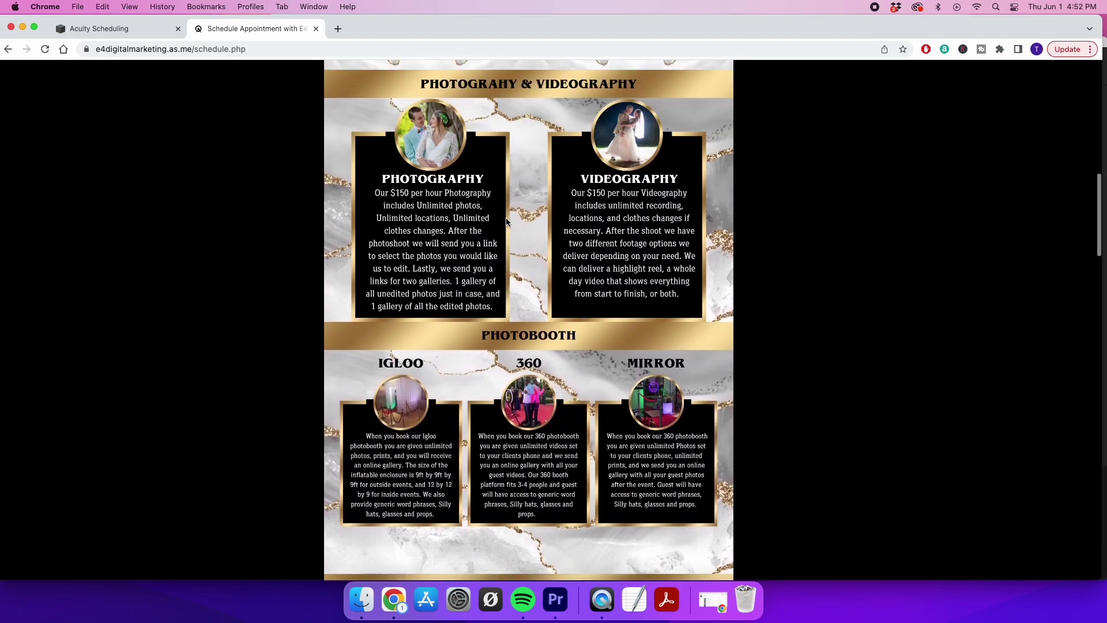
{"action": "scroll", "coordinate": [506, 220], "scroll_direction": "up", "scroll_amount": 15}
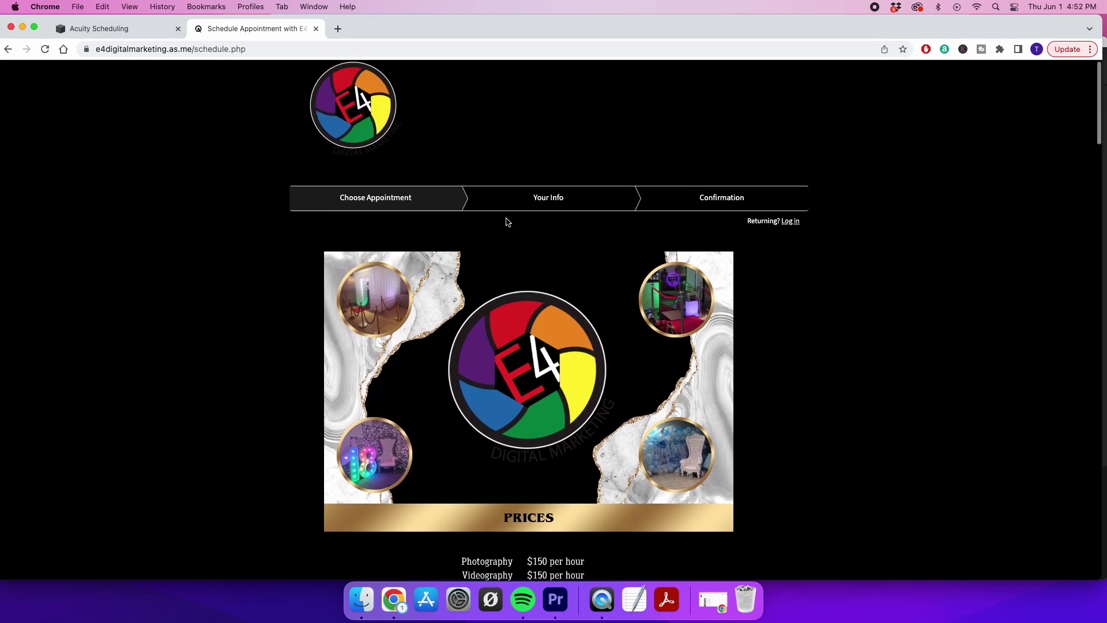
{"action": "scroll", "coordinate": [506, 222], "scroll_direction": "down", "scroll_amount": 5}
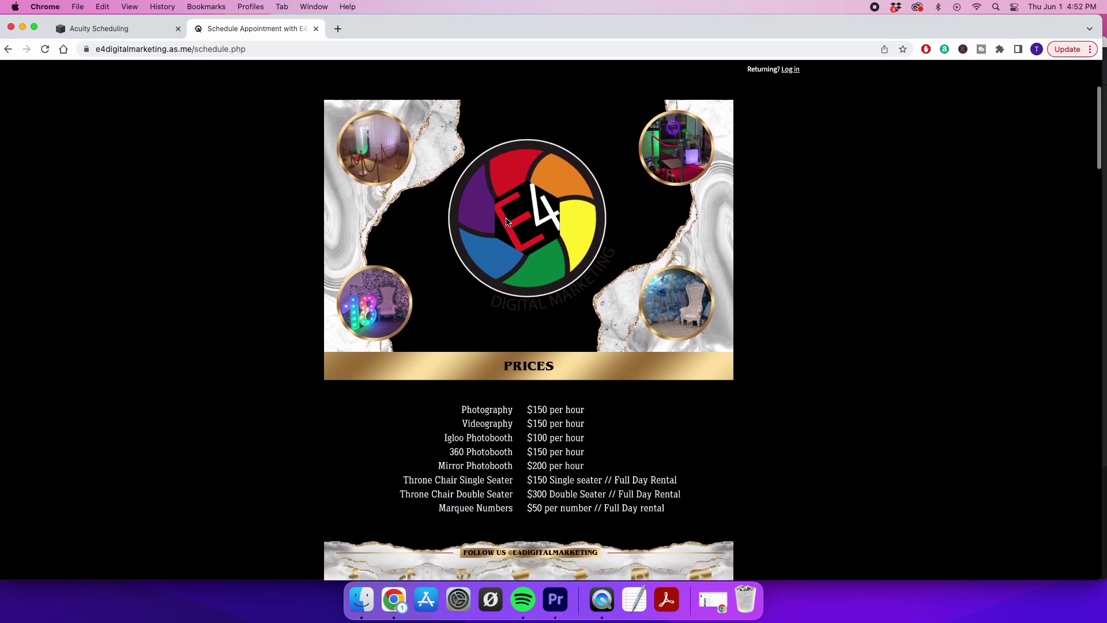
{"action": "scroll", "coordinate": [506, 222], "scroll_direction": "down", "scroll_amount": 1}
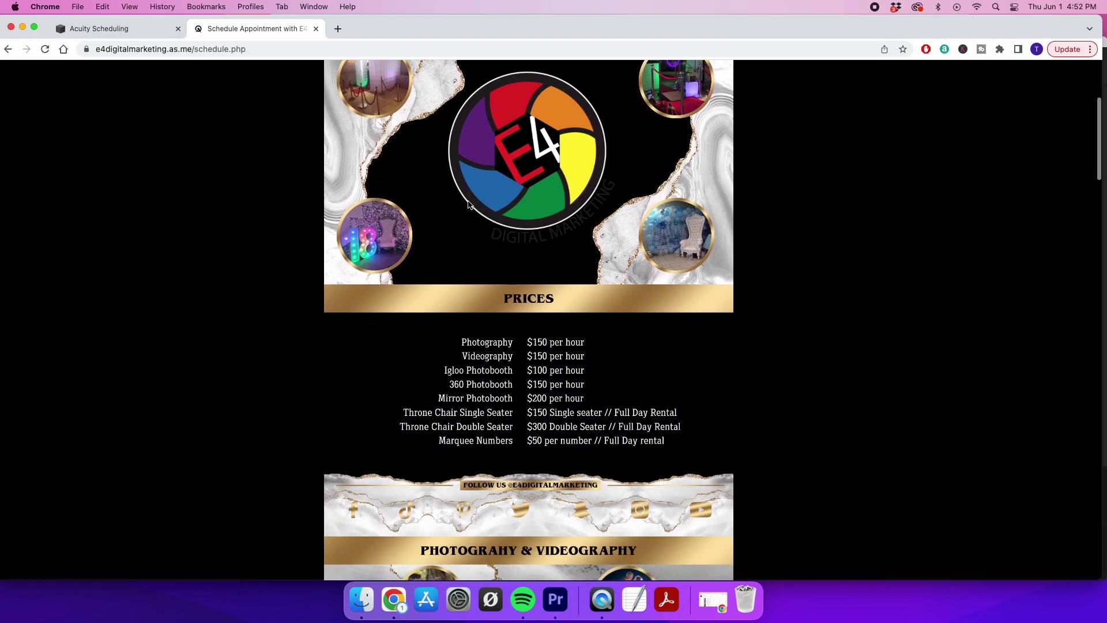
{"action": "scroll", "coordinate": [436, 391], "scroll_direction": "down", "scroll_amount": 5}
{"action": "scroll", "coordinate": [435, 389], "scroll_direction": "down", "scroll_amount": 7}
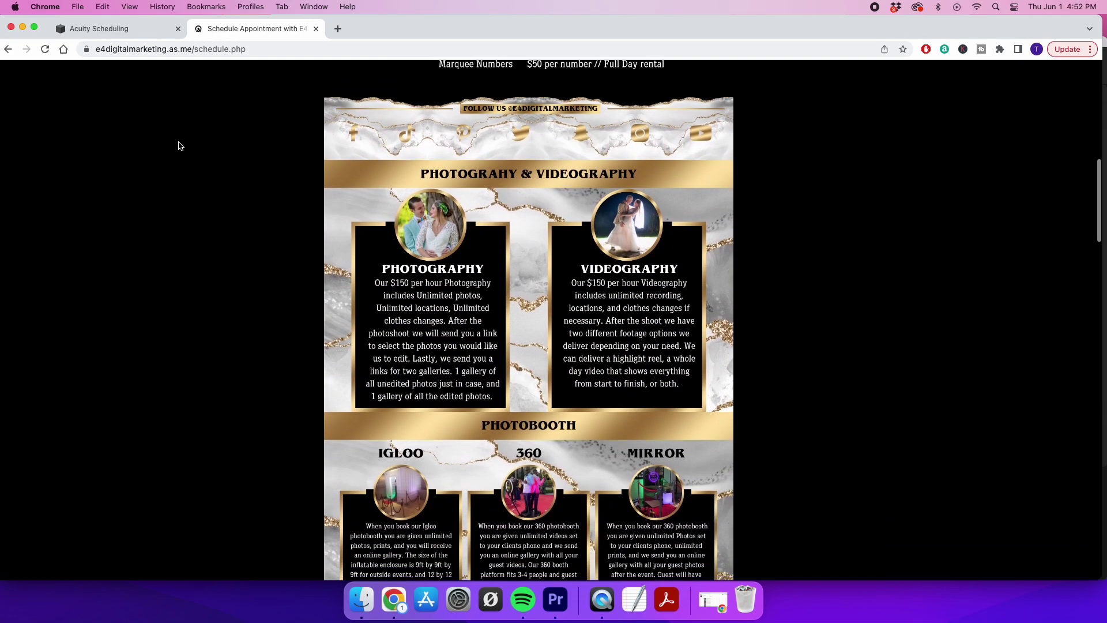
Return to the scheduling dashboard, glance at the booking page once more, and come back
{"action": "left_click", "coordinate": [120, 32]}
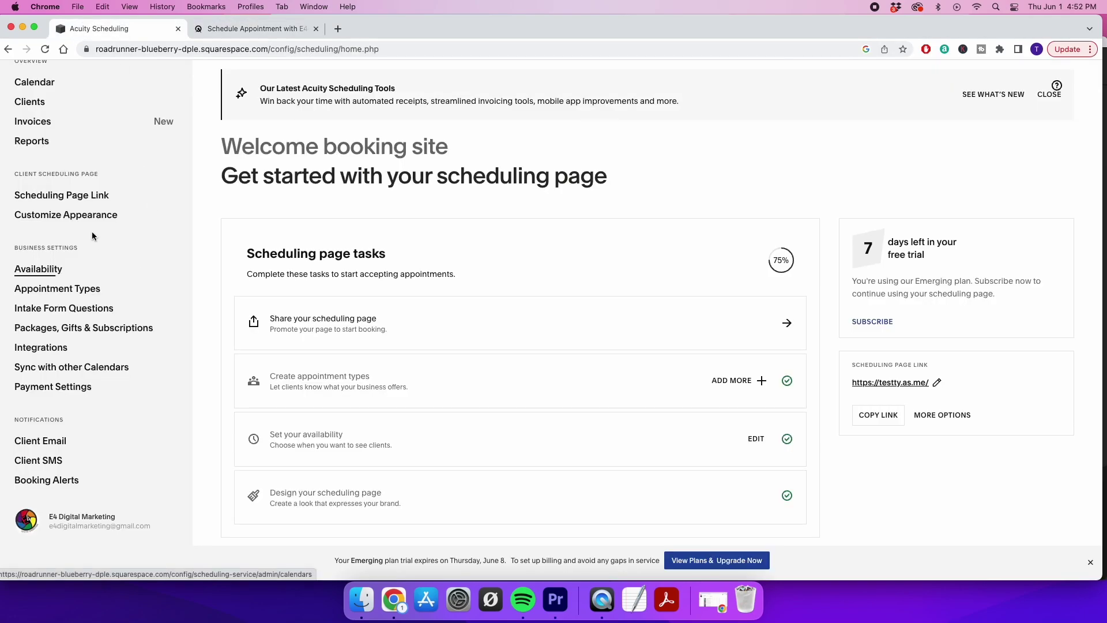
{"action": "scroll", "coordinate": [92, 234], "scroll_direction": "up", "scroll_amount": 10}
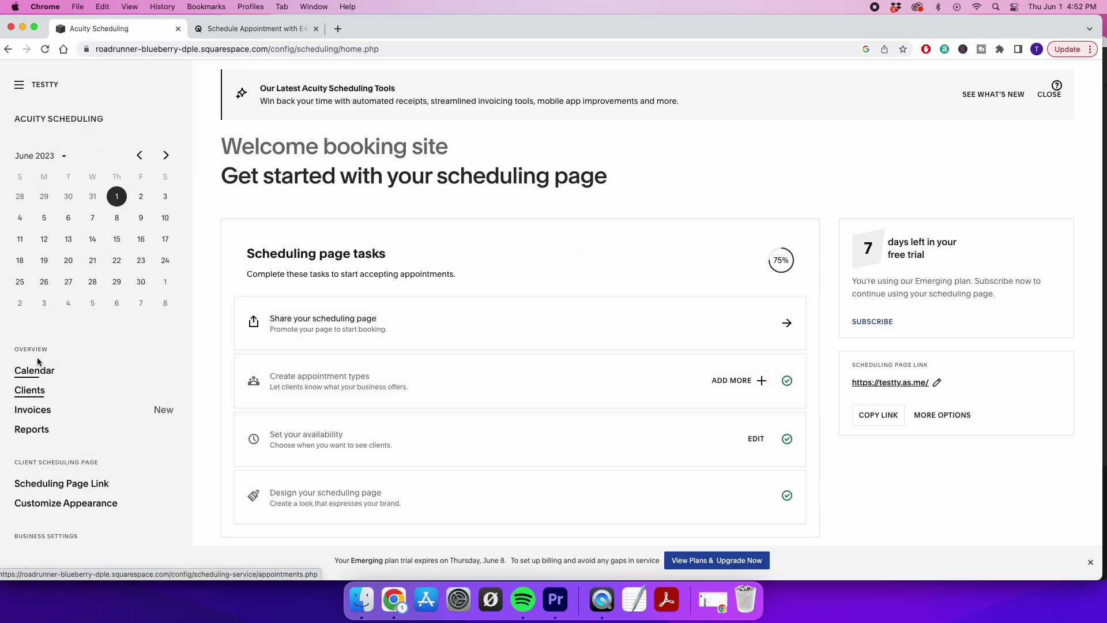
{"action": "left_click", "coordinate": [231, 30]}
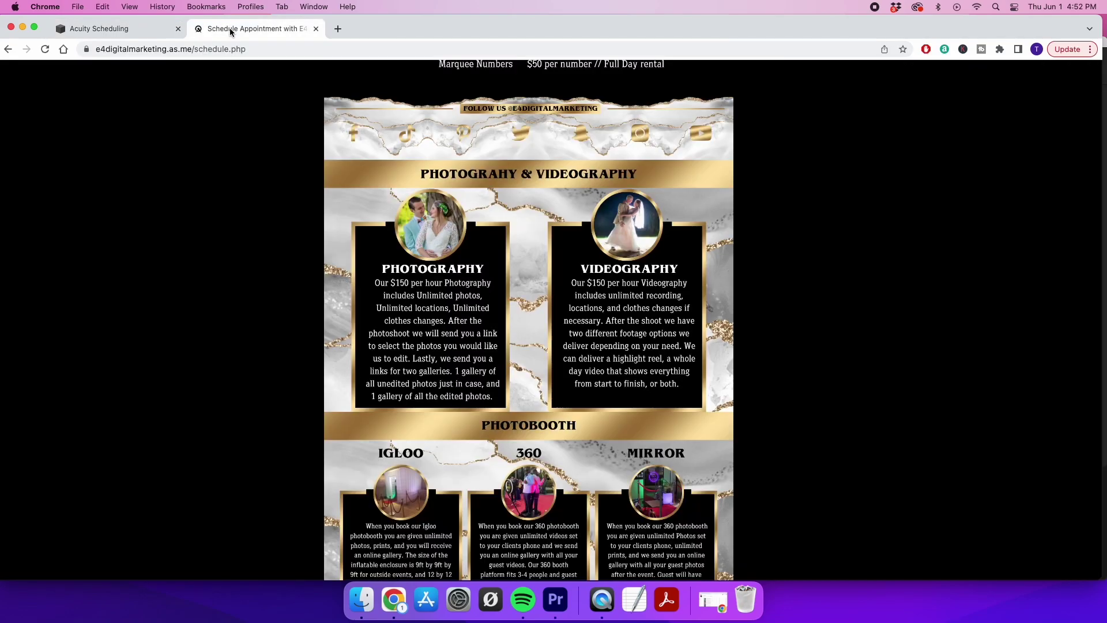
{"action": "left_click", "coordinate": [109, 30]}
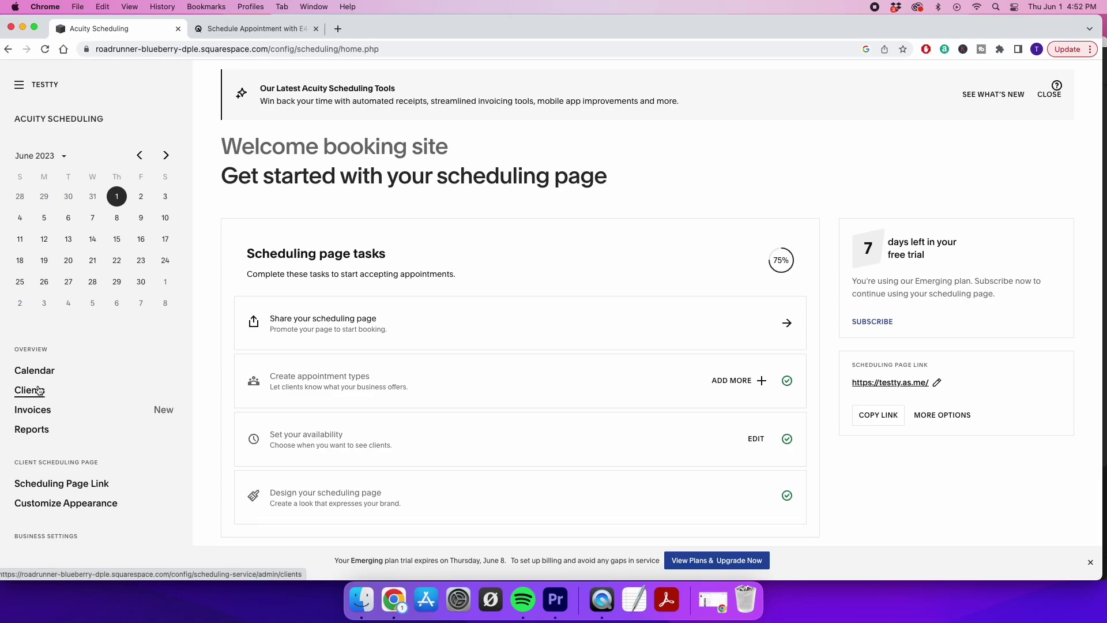
{"action": "scroll", "coordinate": [58, 456], "scroll_direction": "down", "scroll_amount": 1}
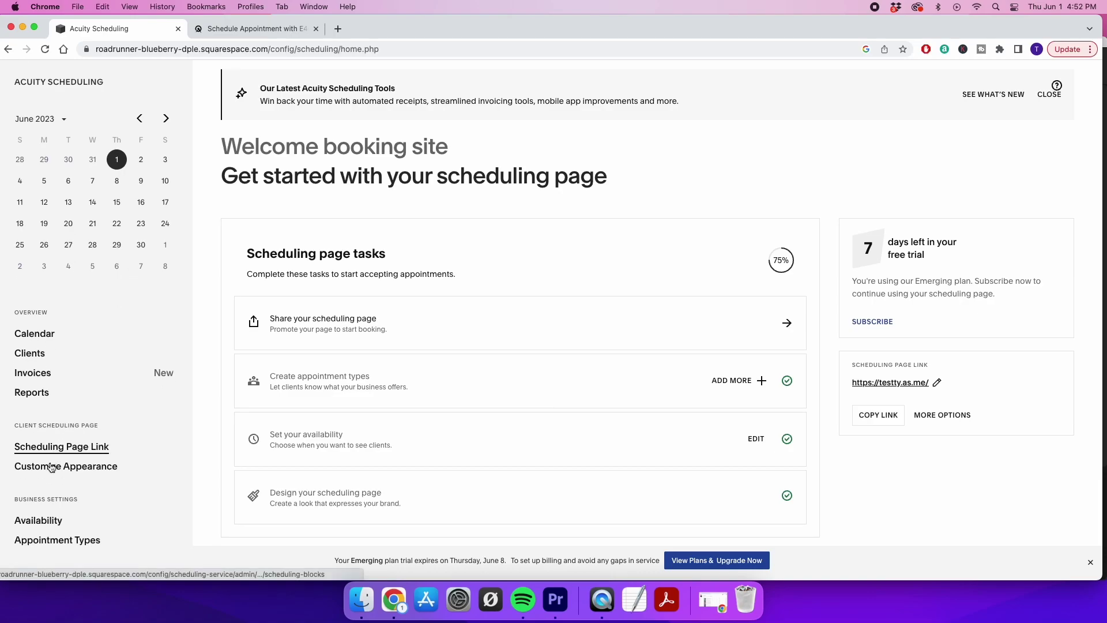
Open Customize Appearance and start inserting an image into the Scheduling Instructions editor
{"action": "left_click", "coordinate": [52, 465]}
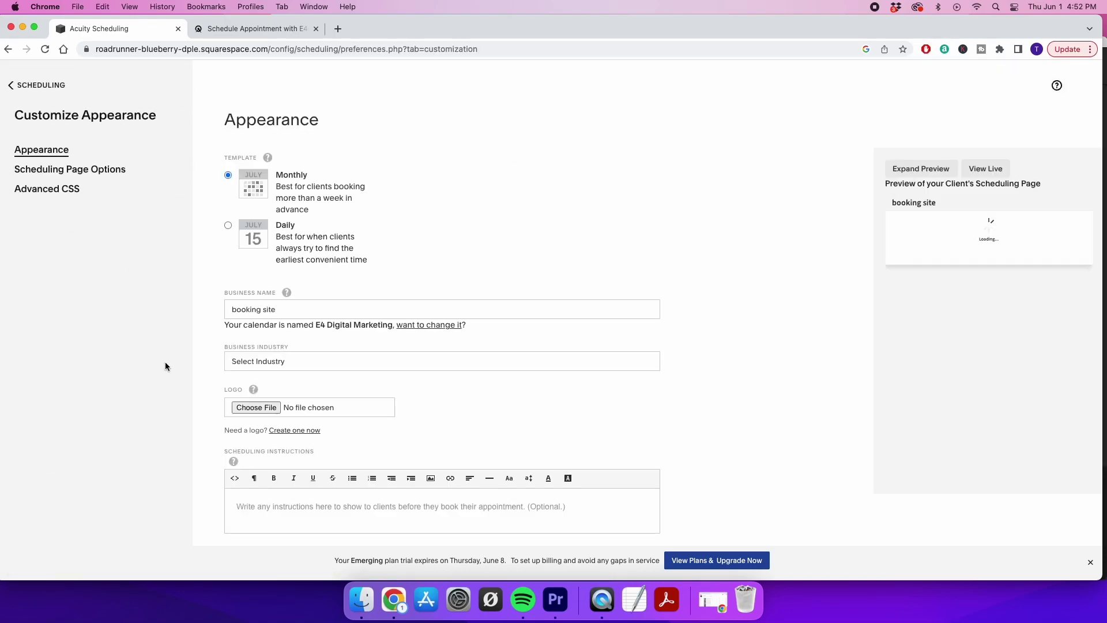
{"action": "scroll", "coordinate": [223, 392], "scroll_direction": "down", "scroll_amount": 3}
{"action": "scroll", "coordinate": [222, 396], "scroll_direction": "down", "scroll_amount": 3}
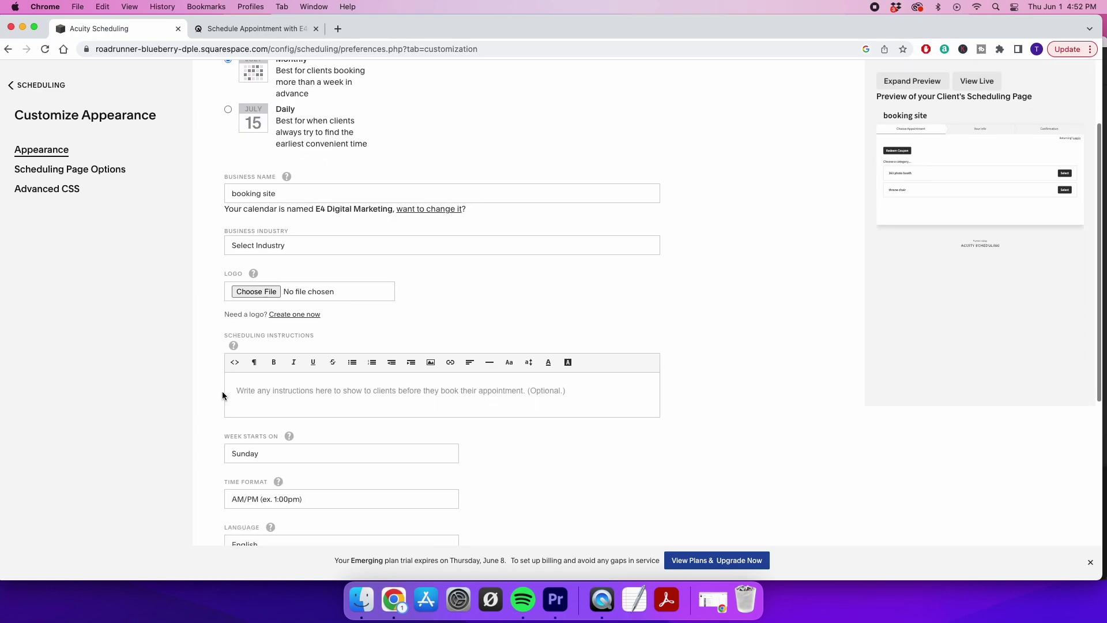
{"action": "left_click", "coordinate": [305, 313]}
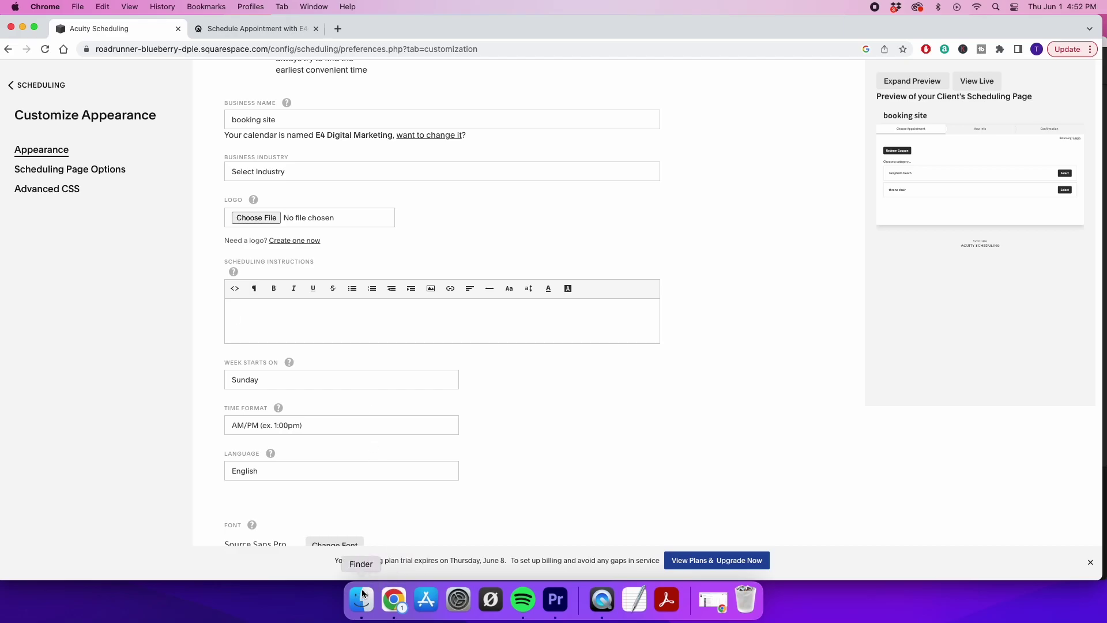
{"action": "left_click", "coordinate": [430, 288]}
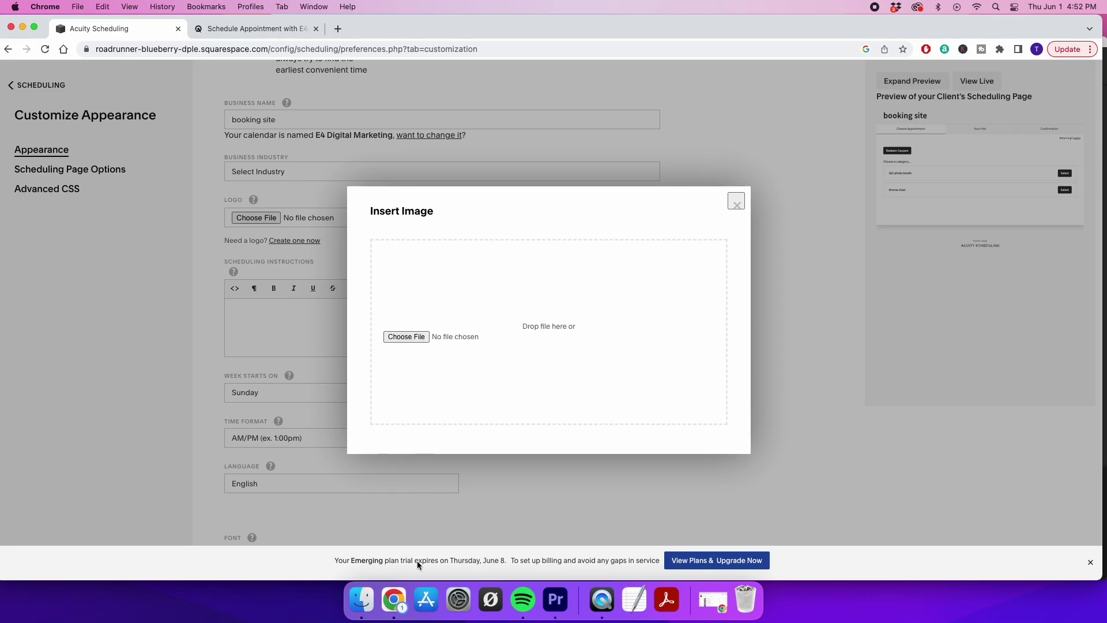
Browse Finder's Recents sorted by kind and preview the photo 1Y8A4834.jpg
{"action": "left_click", "coordinate": [361, 600]}
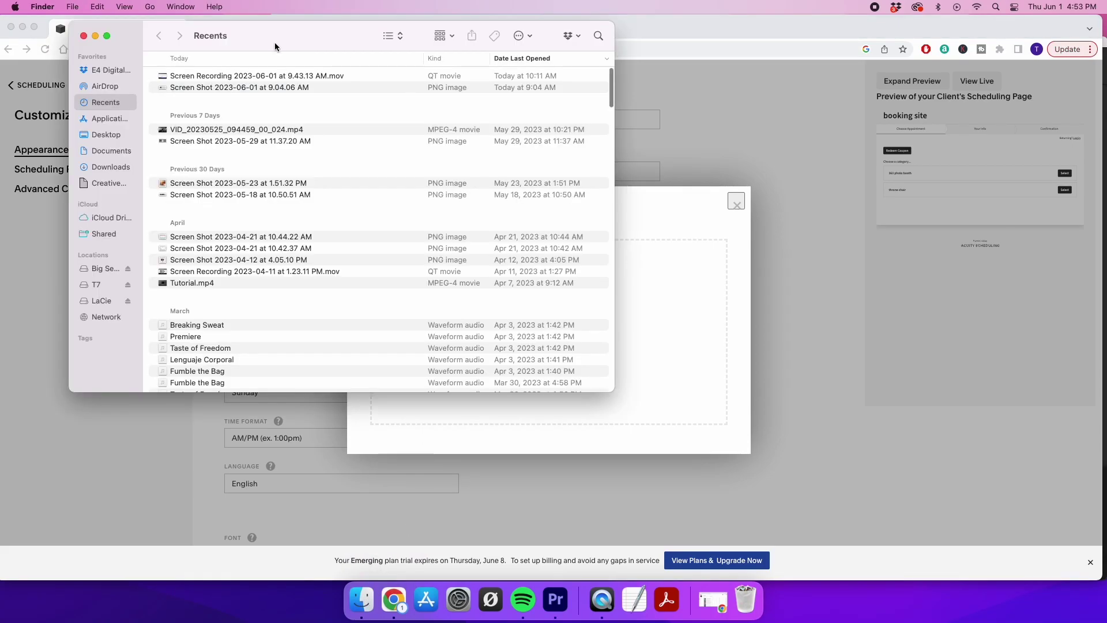
{"action": "left_click", "coordinate": [203, 88]}
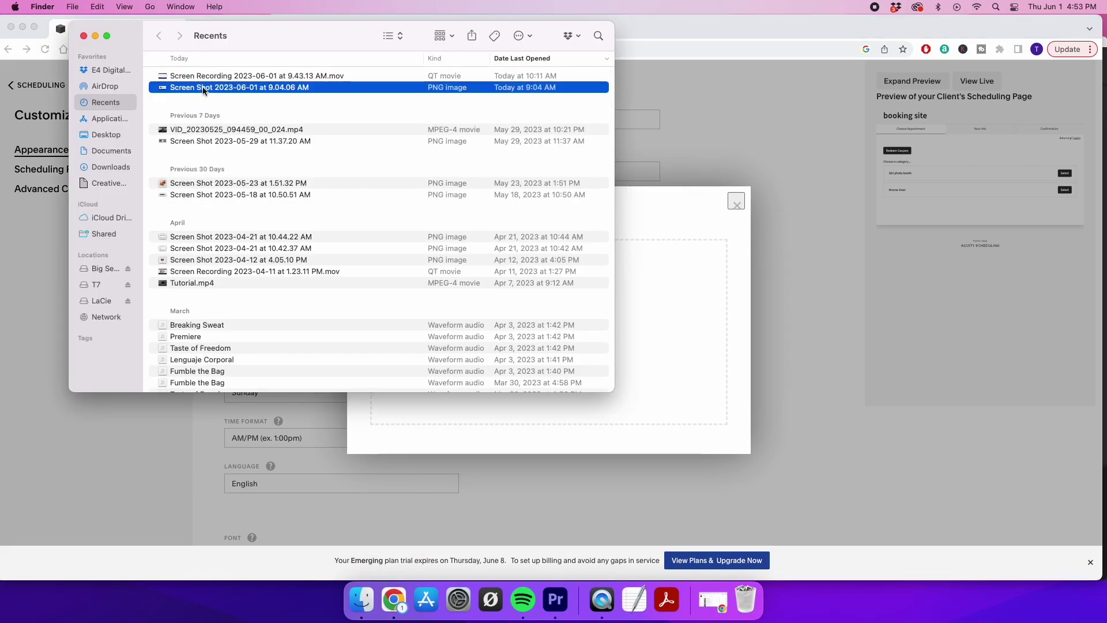
{"action": "left_click", "coordinate": [461, 57]}
{"action": "scroll", "coordinate": [438, 173], "scroll_direction": "down", "scroll_amount": 10}
{"action": "scroll", "coordinate": [424, 192], "scroll_direction": "up", "scroll_amount": 3}
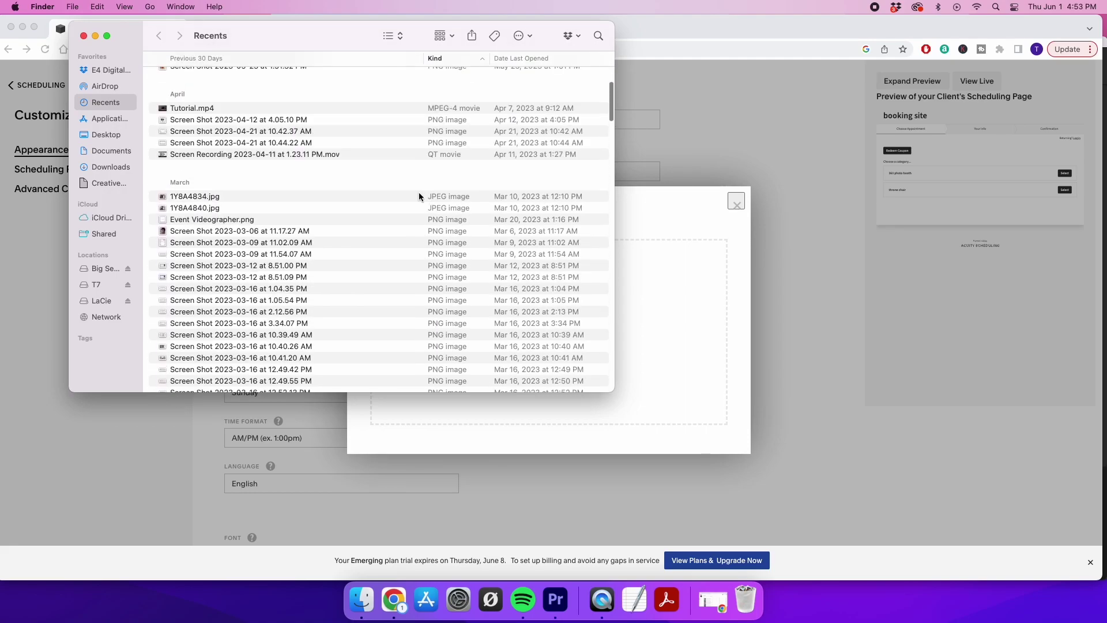
{"action": "left_click", "coordinate": [342, 196]}
{"action": "key", "text": "space"}
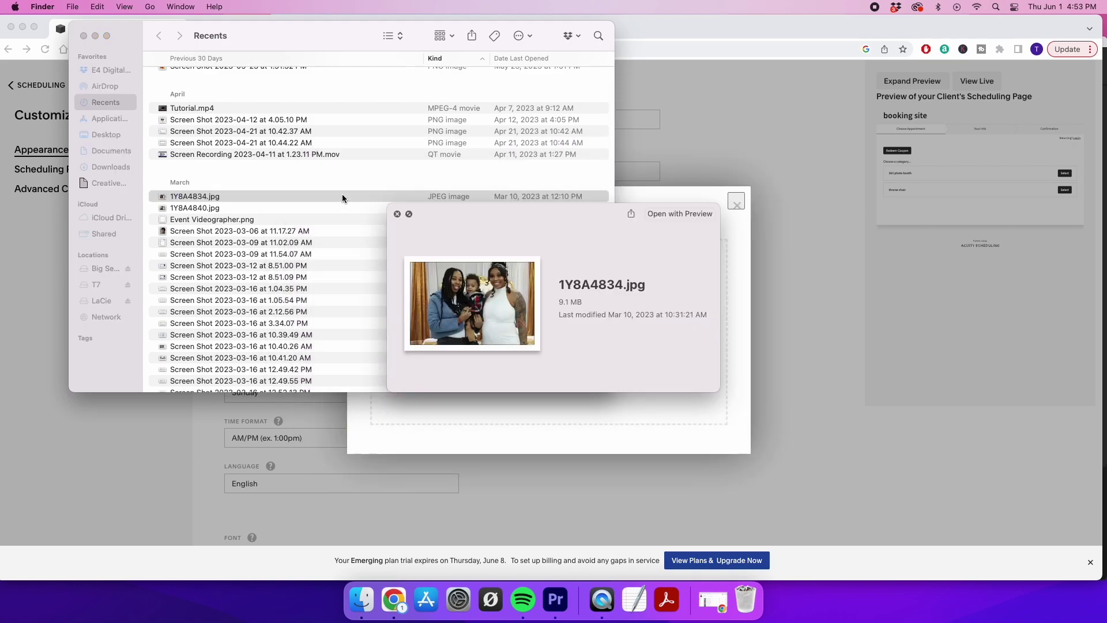
{"action": "key", "text": "space"}
Drag 1Y8A4834.jpg onto the image upload area, then close the Finder Recents window
{"action": "scroll", "coordinate": [343, 202], "scroll_direction": "down", "scroll_amount": 1}
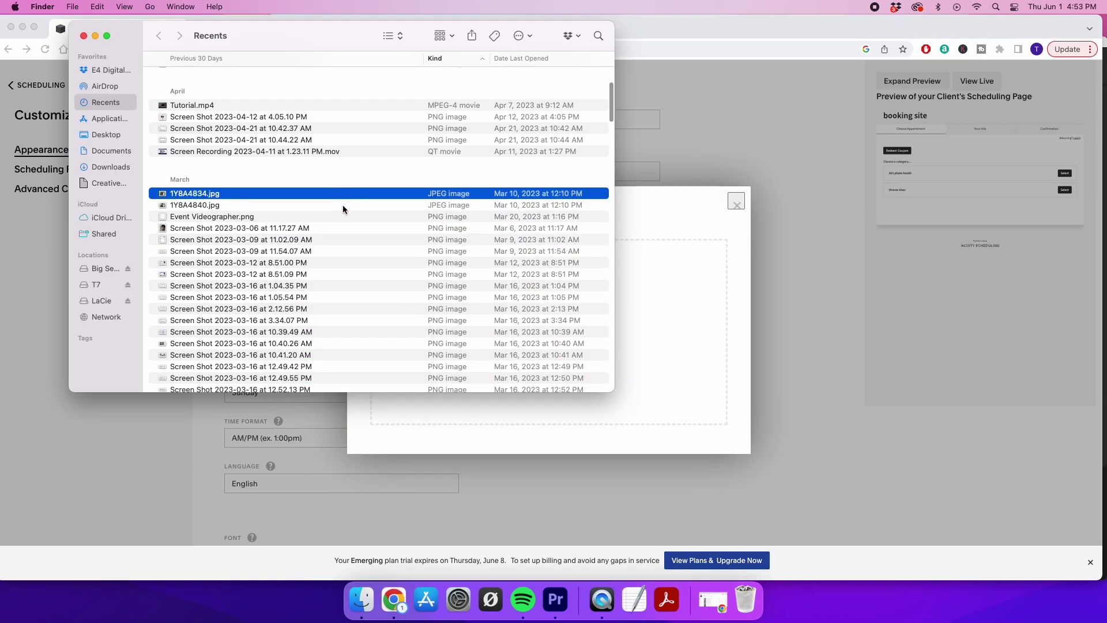
{"action": "left_click_drag", "start_coordinate": [343, 196], "coordinate": [586, 364]}
{"action": "left_click_drag", "start_coordinate": [442, 325], "coordinate": [411, 334]}
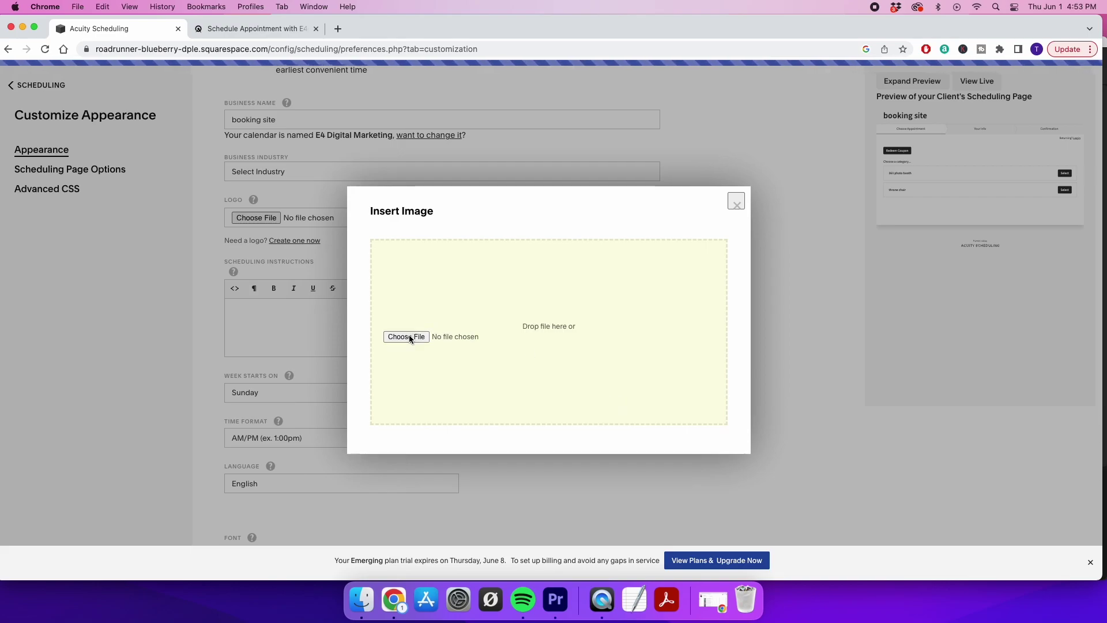
{"action": "left_click", "coordinate": [358, 599]}
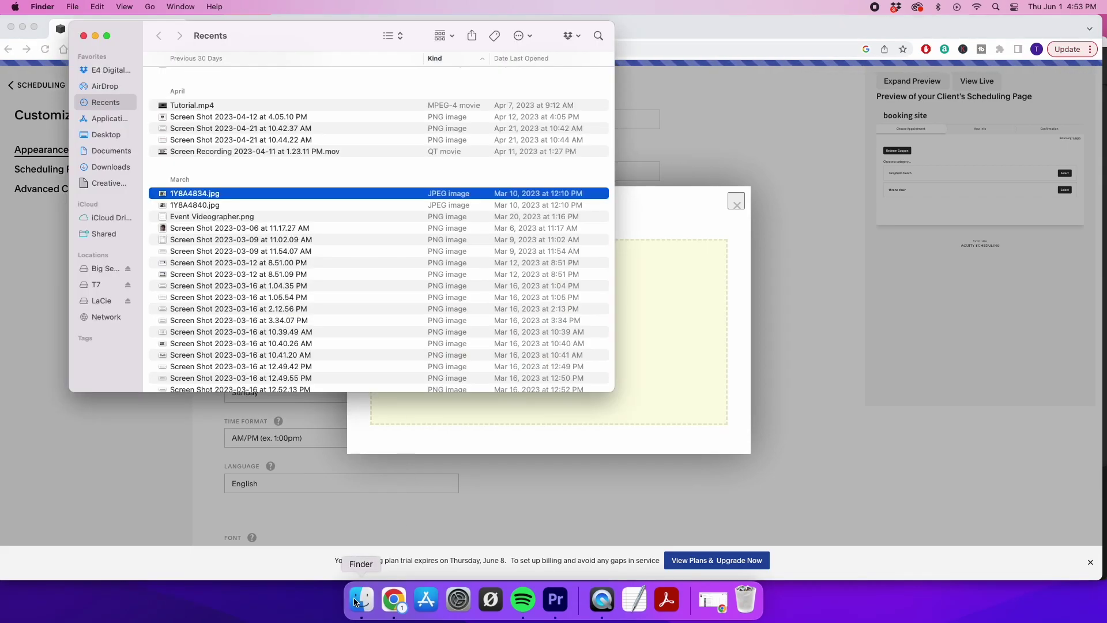
{"action": "scroll", "coordinate": [403, 240], "scroll_direction": "down", "scroll_amount": 10}
{"action": "scroll", "coordinate": [401, 239], "scroll_direction": "down", "scroll_amount": 15}
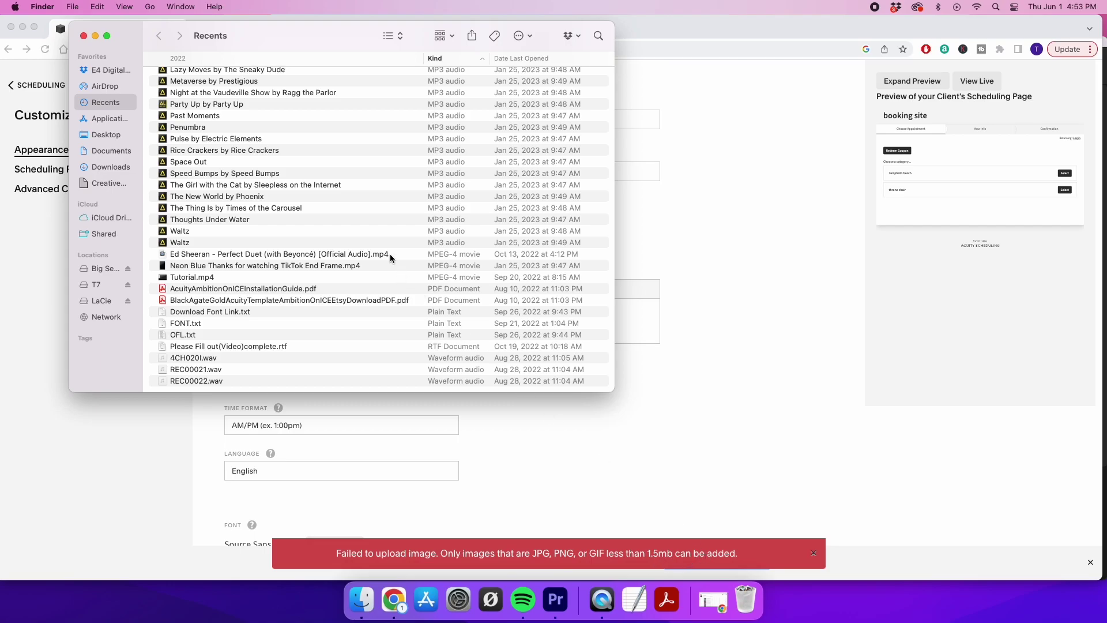
{"action": "left_click", "coordinate": [83, 36]}
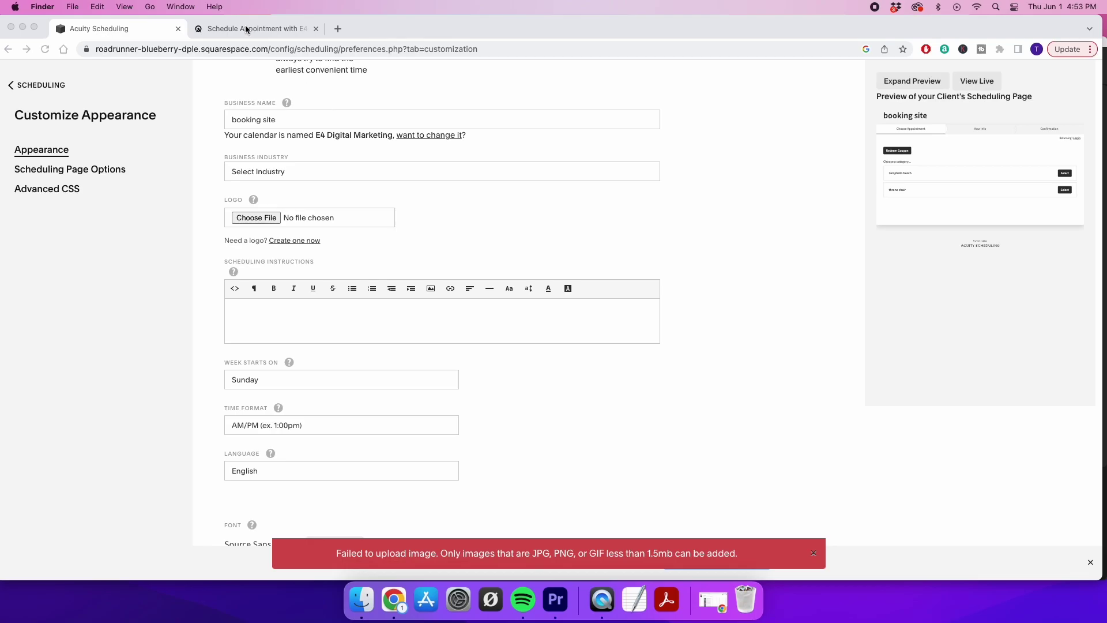
Scroll the live booking page from the logo and prices down to the Videography add-ons
{"action": "left_click", "coordinate": [246, 29]}
{"action": "scroll", "coordinate": [453, 139], "scroll_direction": "up", "scroll_amount": 10}
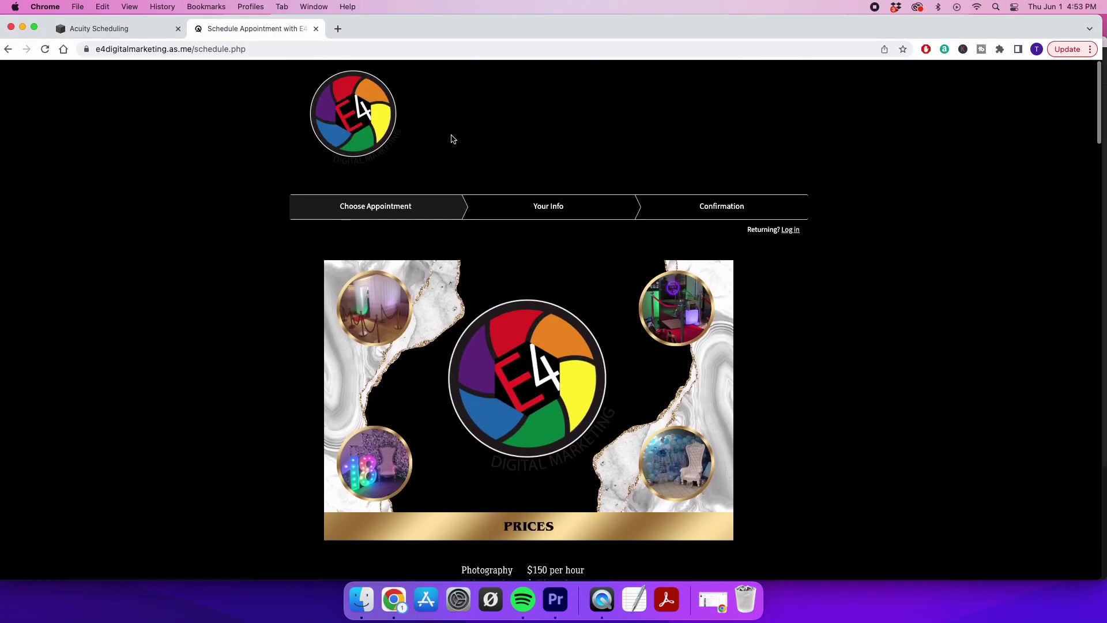
{"action": "scroll", "coordinate": [446, 499], "scroll_direction": "down", "scroll_amount": 5}
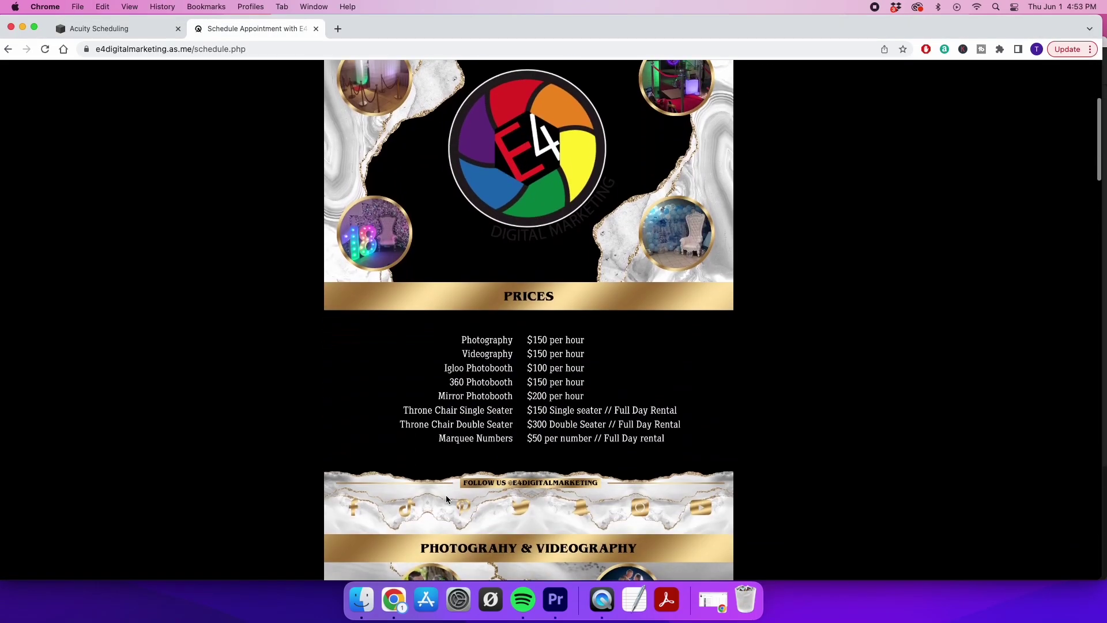
{"action": "scroll", "coordinate": [524, 410], "scroll_direction": "down", "scroll_amount": 3}
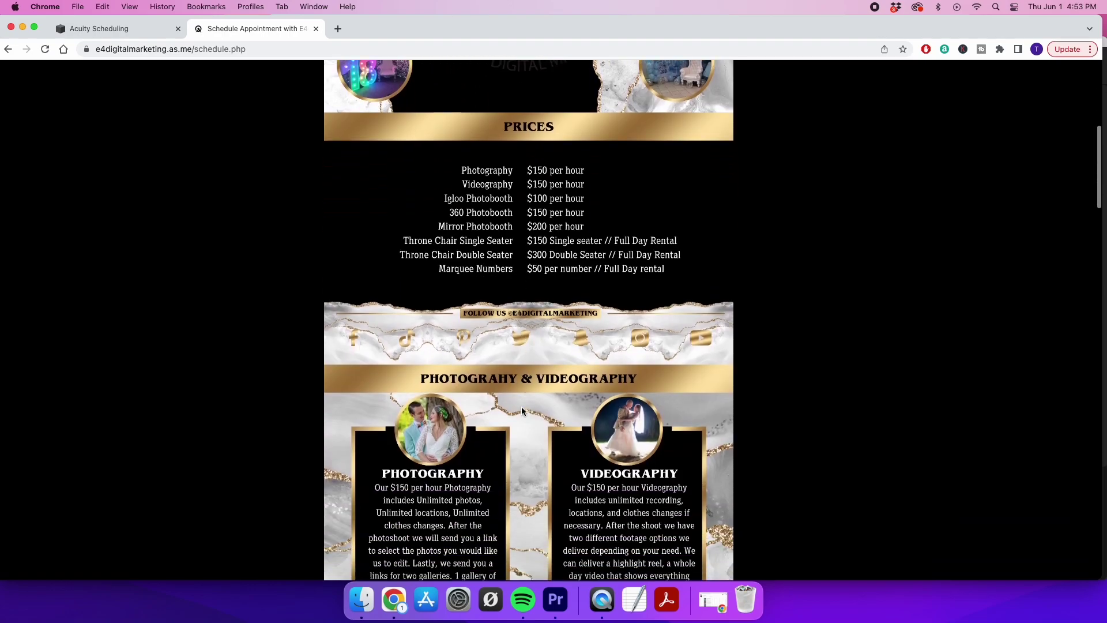
{"action": "scroll", "coordinate": [457, 398], "scroll_direction": "down", "scroll_amount": 5}
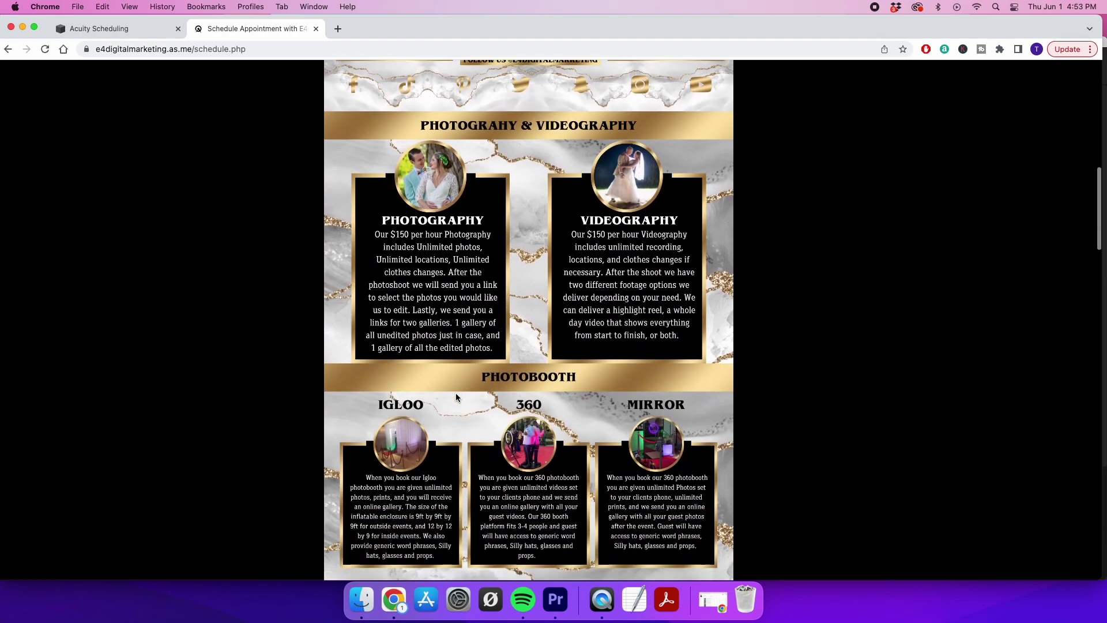
{"action": "scroll", "coordinate": [487, 440], "scroll_direction": "down", "scroll_amount": 5}
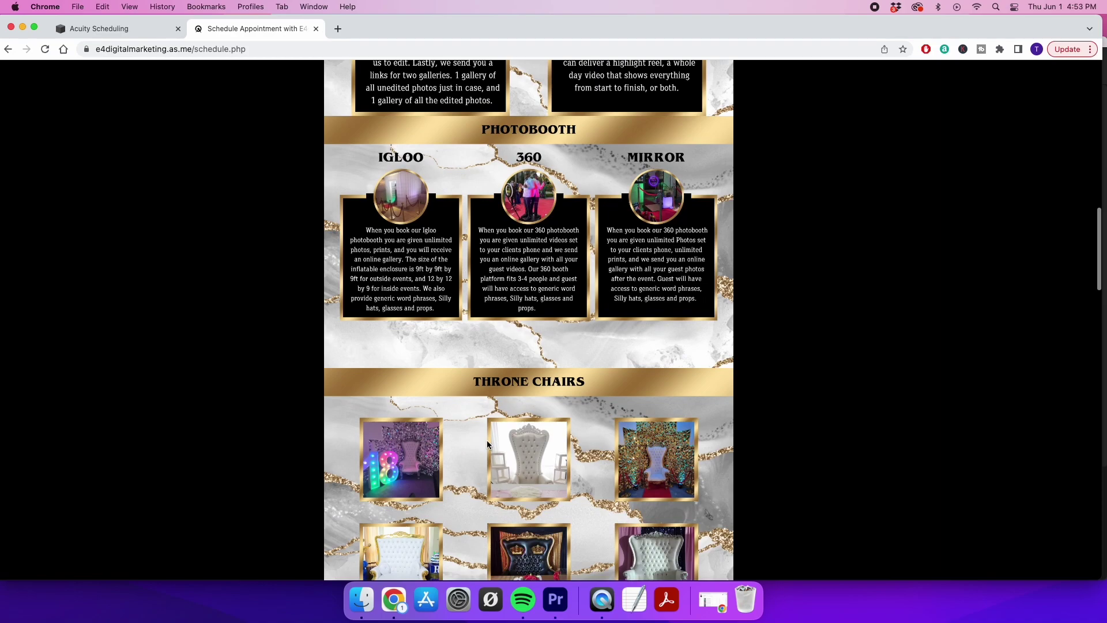
{"action": "scroll", "coordinate": [487, 441], "scroll_direction": "down", "scroll_amount": 2}
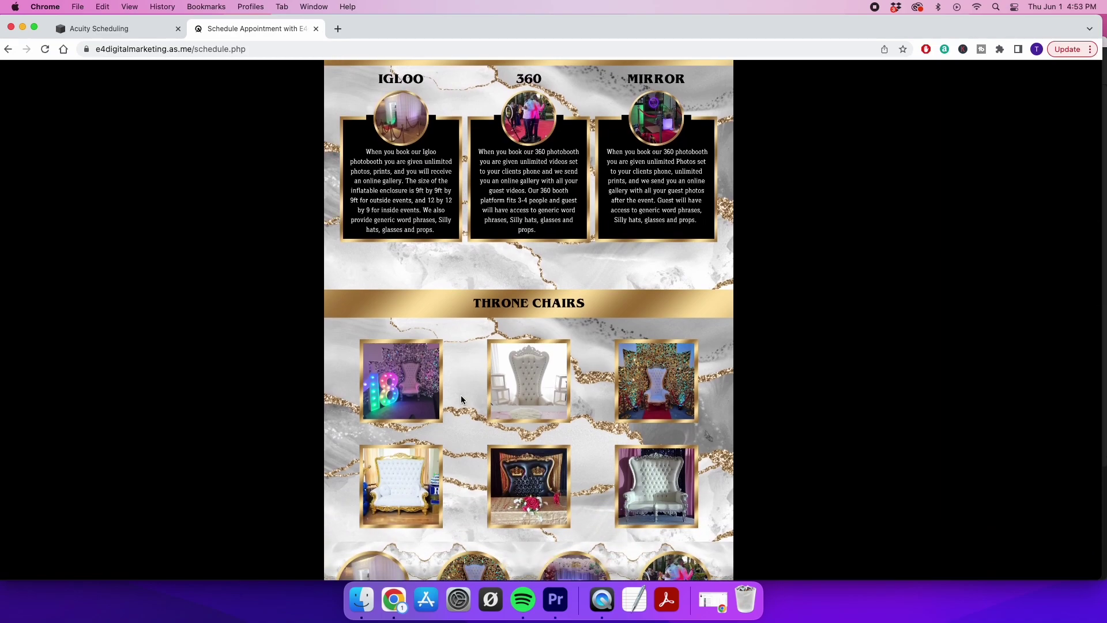
{"action": "scroll", "coordinate": [461, 398], "scroll_direction": "down", "scroll_amount": 7}
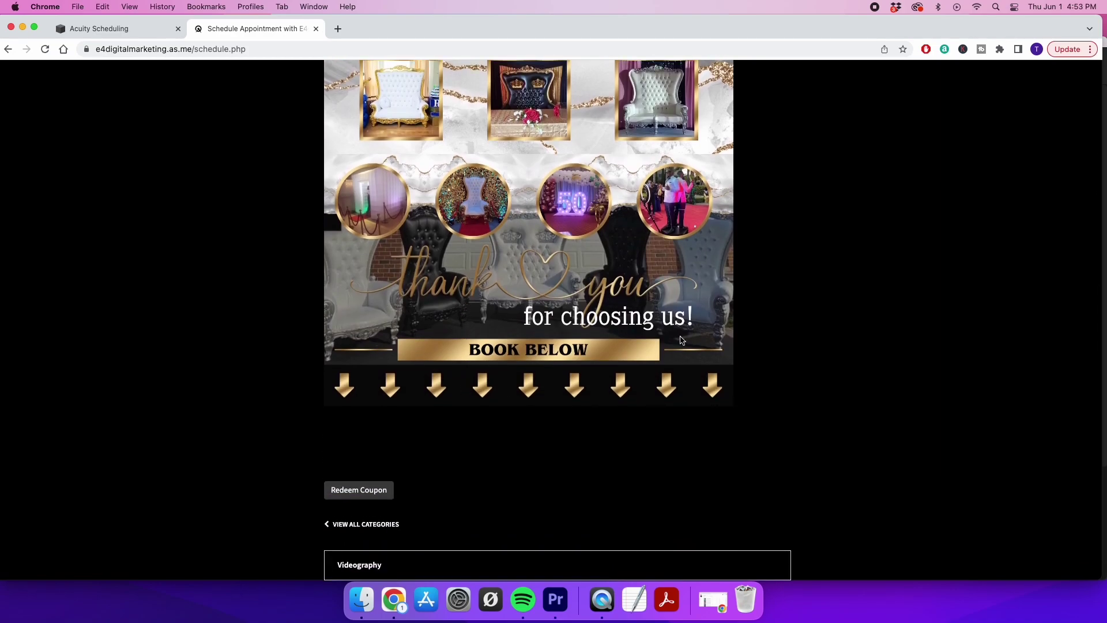
Compare the appearance settings with the booking page again, then return to the appearance settings
{"action": "left_click", "coordinate": [108, 35]}
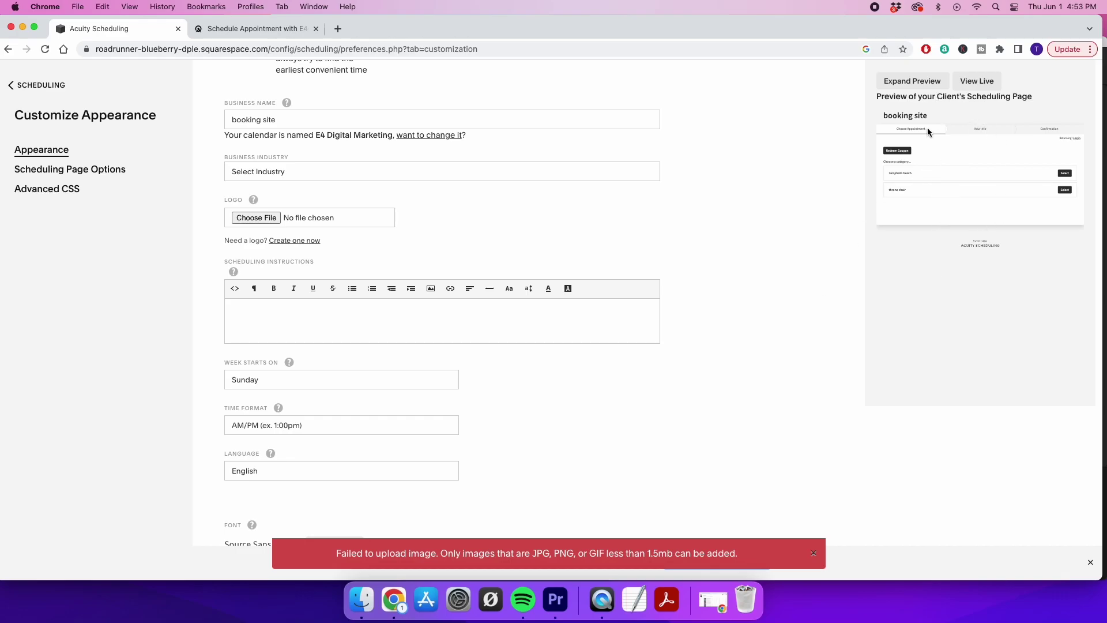
{"action": "left_click", "coordinate": [254, 28]}
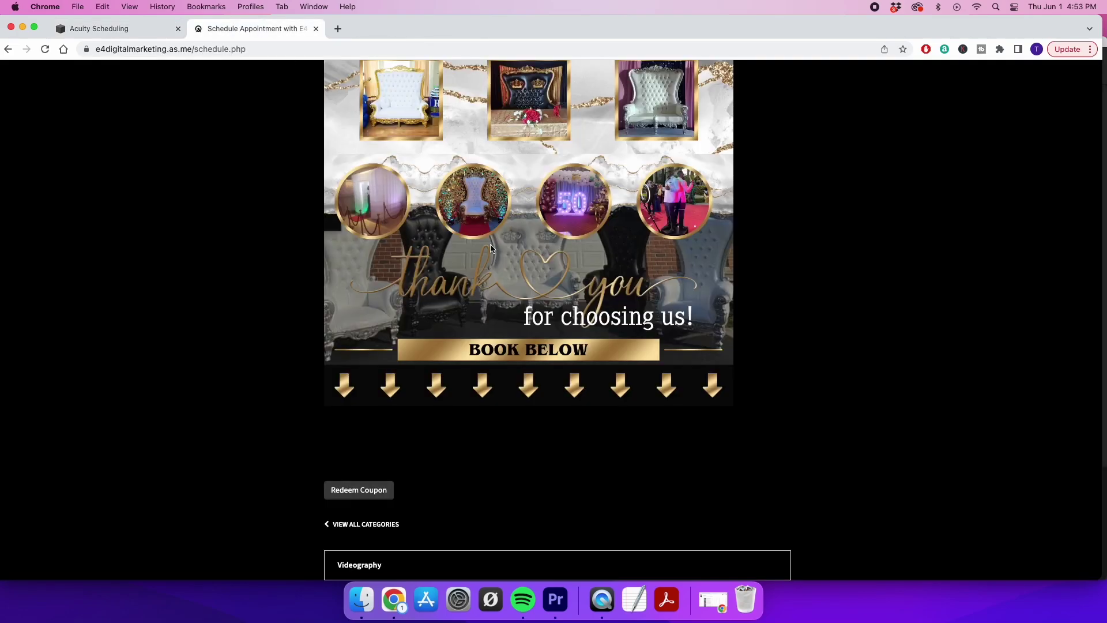
{"action": "scroll", "coordinate": [533, 283], "scroll_direction": "up", "scroll_amount": 15}
{"action": "scroll", "coordinate": [532, 283], "scroll_direction": "down", "scroll_amount": 20}
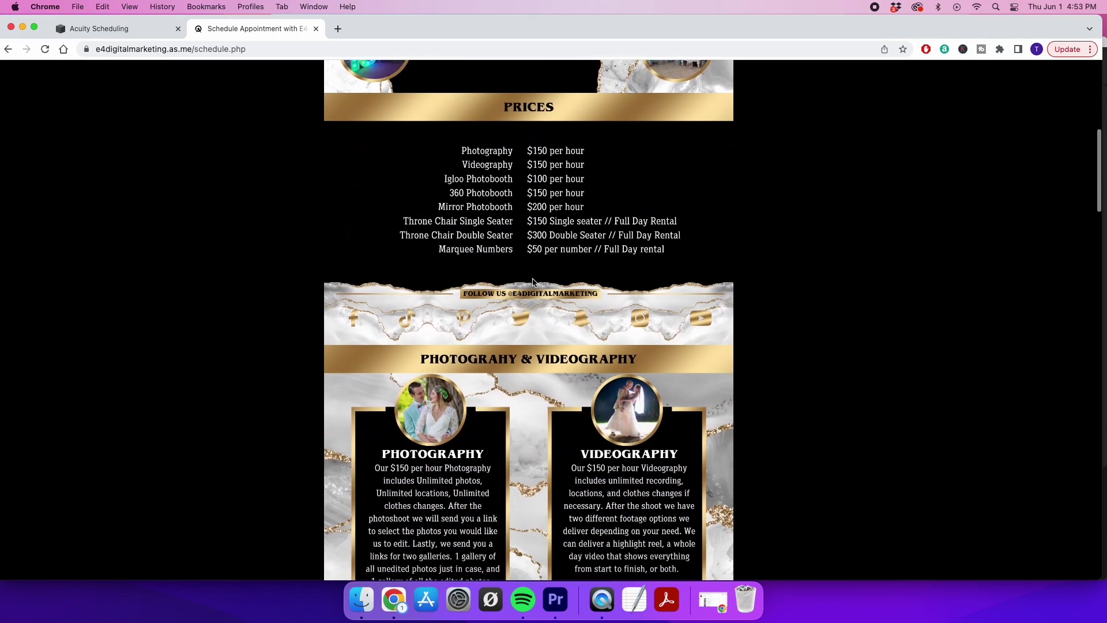
{"action": "scroll", "coordinate": [533, 283], "scroll_direction": "down", "scroll_amount": 10}
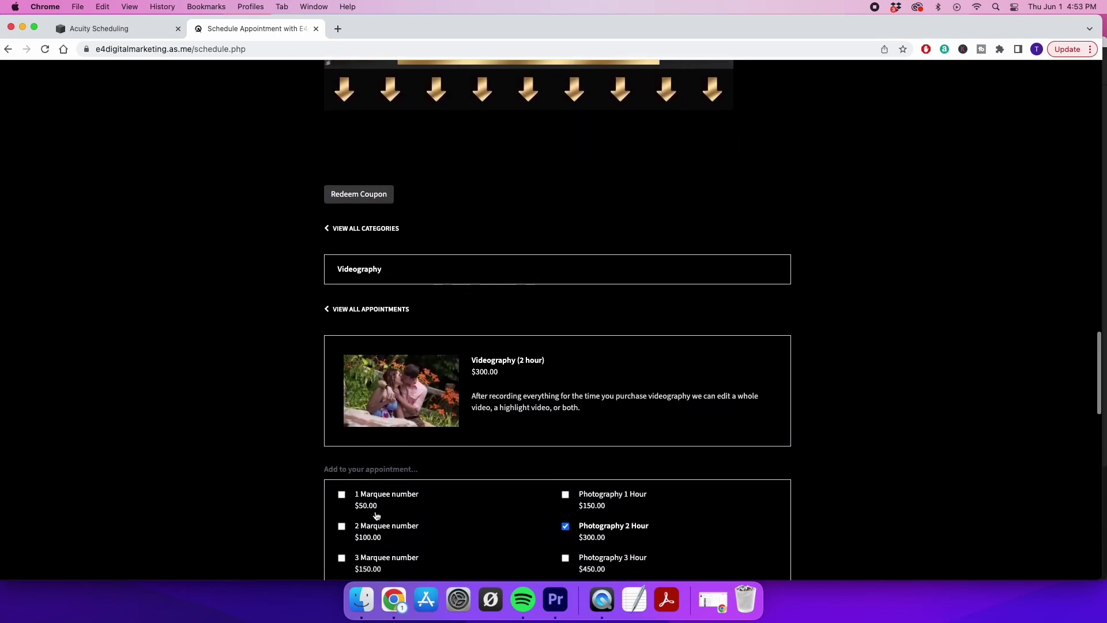
{"action": "scroll", "coordinate": [484, 430], "scroll_direction": "down", "scroll_amount": 5}
{"action": "scroll", "coordinate": [485, 430], "scroll_direction": "up", "scroll_amount": 20}
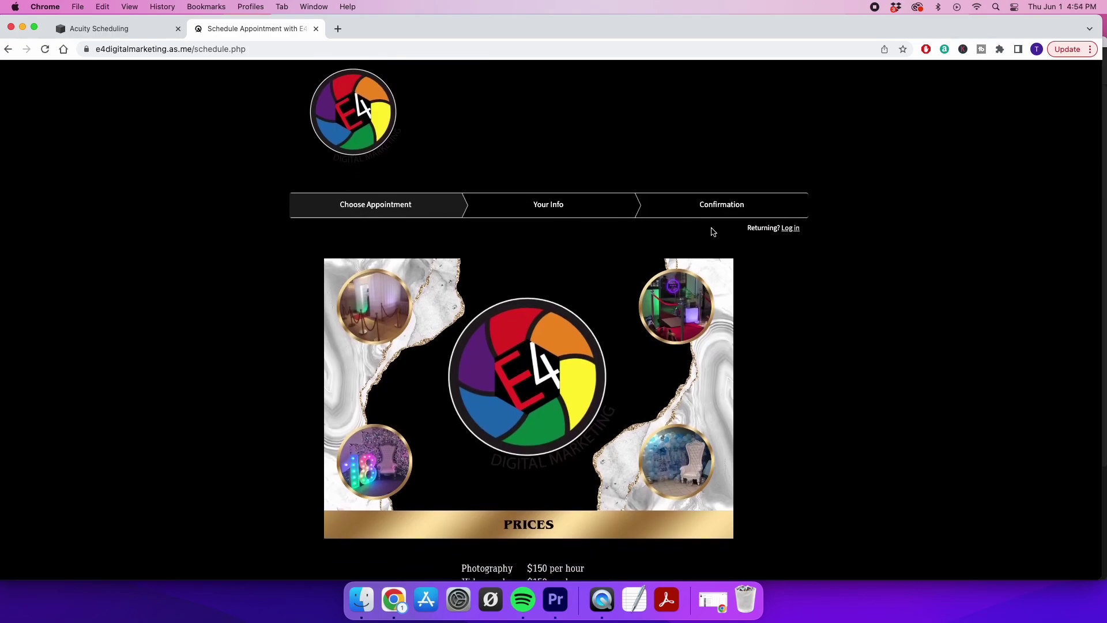
{"action": "left_click", "coordinate": [124, 29]}
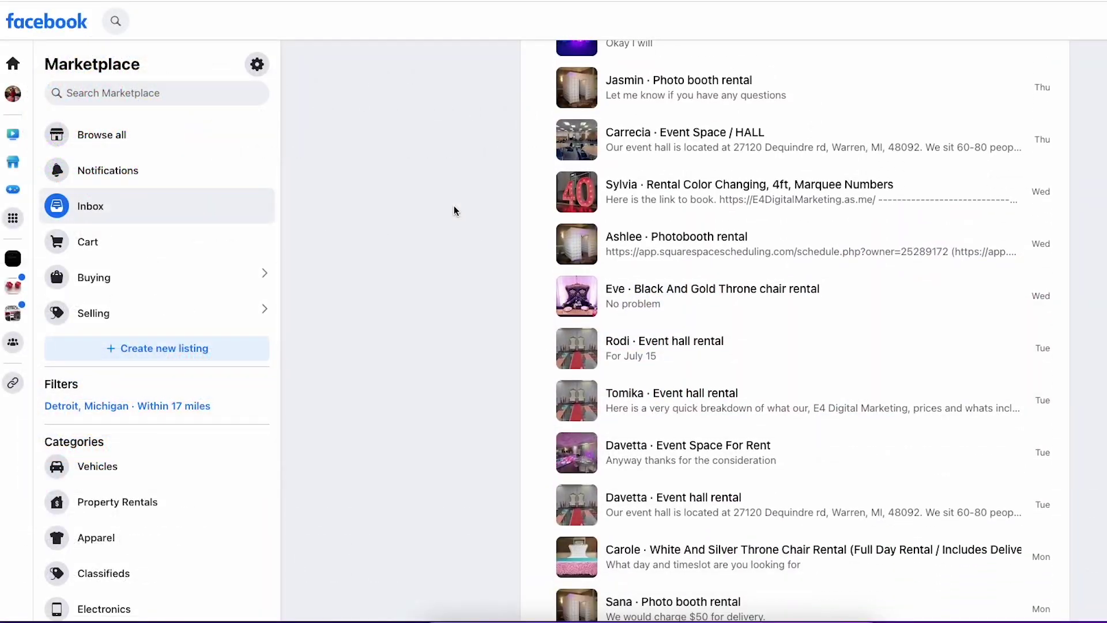
Open Selling in Marketplace and scroll through your photobooth and throne chair rental listings
{"action": "scroll", "coordinate": [453, 206], "scroll_direction": "down", "scroll_amount": 5}
{"action": "scroll", "coordinate": [455, 207], "scroll_direction": "down", "scroll_amount": 10}
{"action": "scroll", "coordinate": [454, 210], "scroll_direction": "down", "scroll_amount": 10}
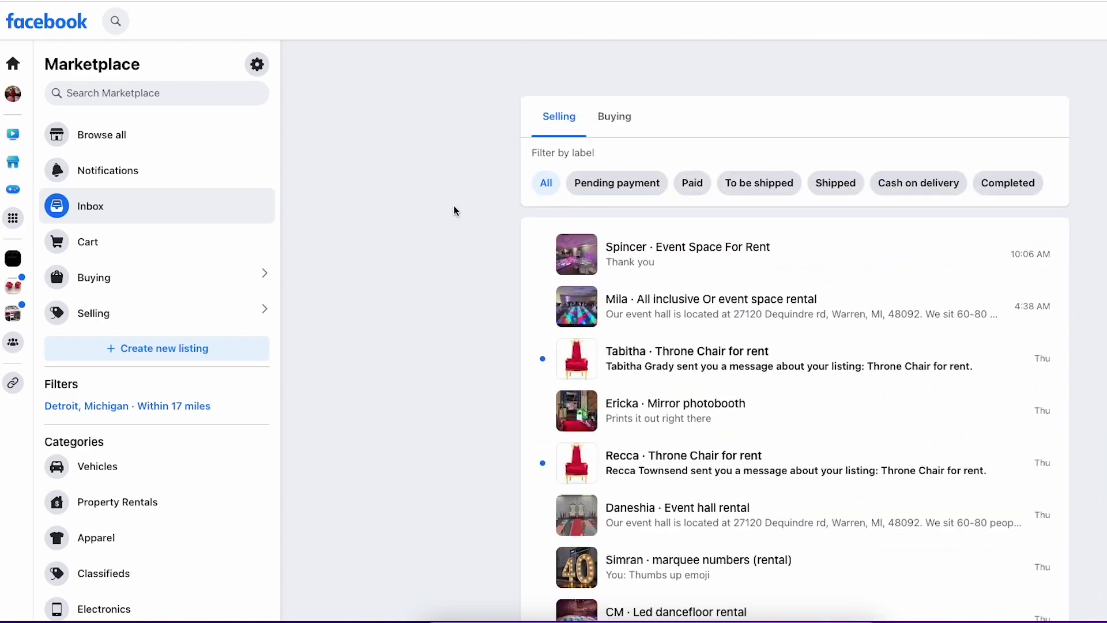
{"action": "scroll", "coordinate": [454, 210], "scroll_direction": "down", "scroll_amount": 1}
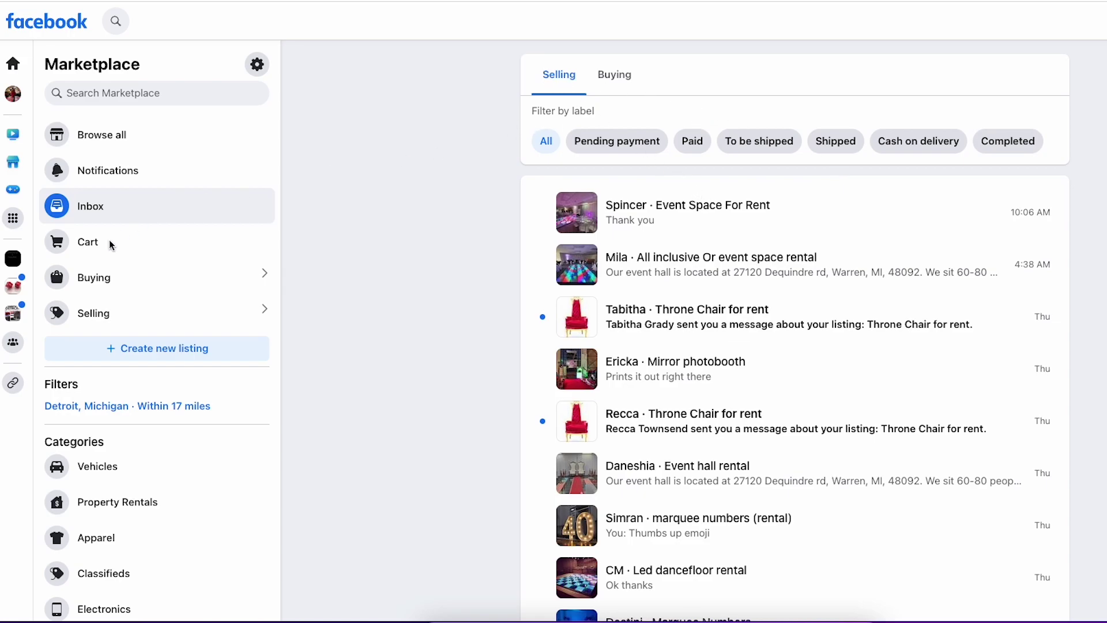
{"action": "left_click", "coordinate": [108, 312]}
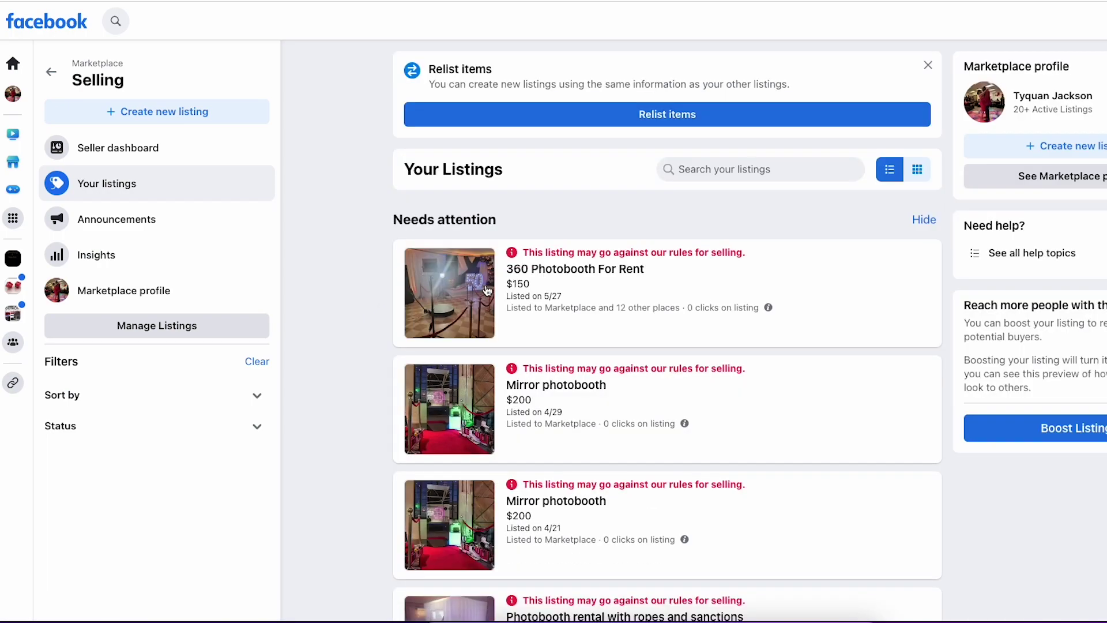
{"action": "scroll", "coordinate": [503, 299], "scroll_direction": "down", "scroll_amount": 4}
{"action": "scroll", "coordinate": [502, 299], "scroll_direction": "down", "scroll_amount": 10}
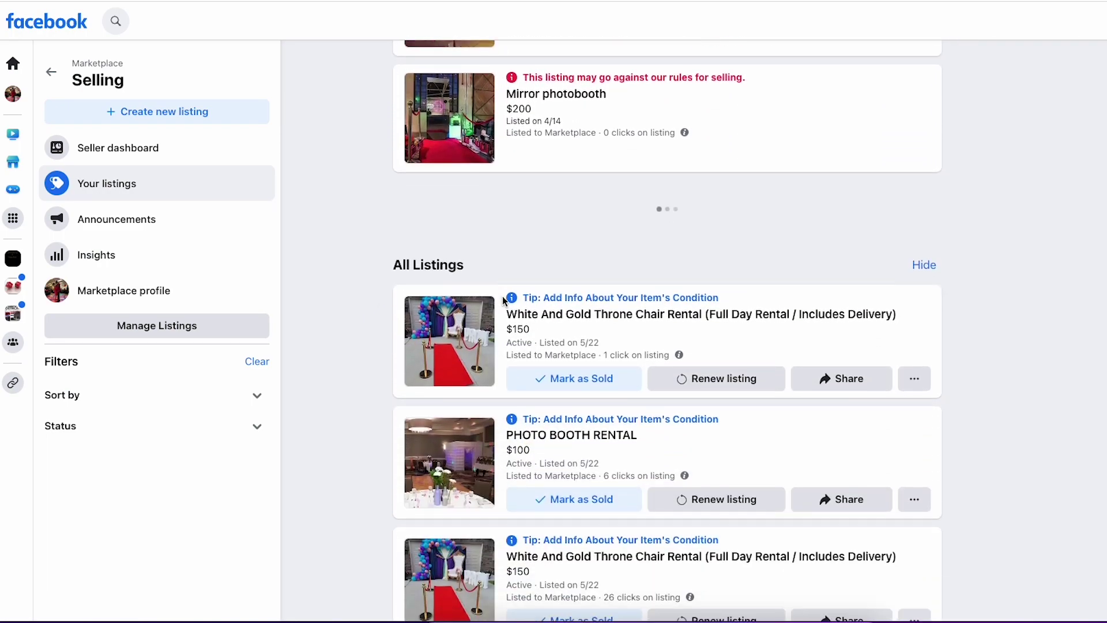
{"action": "scroll", "coordinate": [503, 300], "scroll_direction": "down", "scroll_amount": 7}
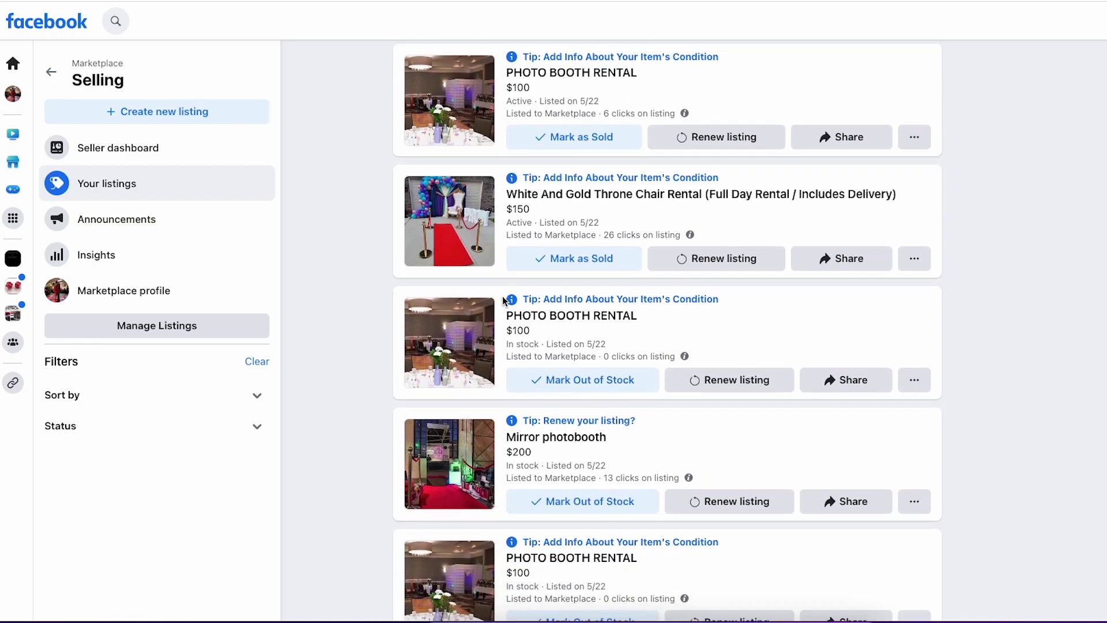
{"action": "scroll", "coordinate": [503, 301], "scroll_direction": "down", "scroll_amount": 11}
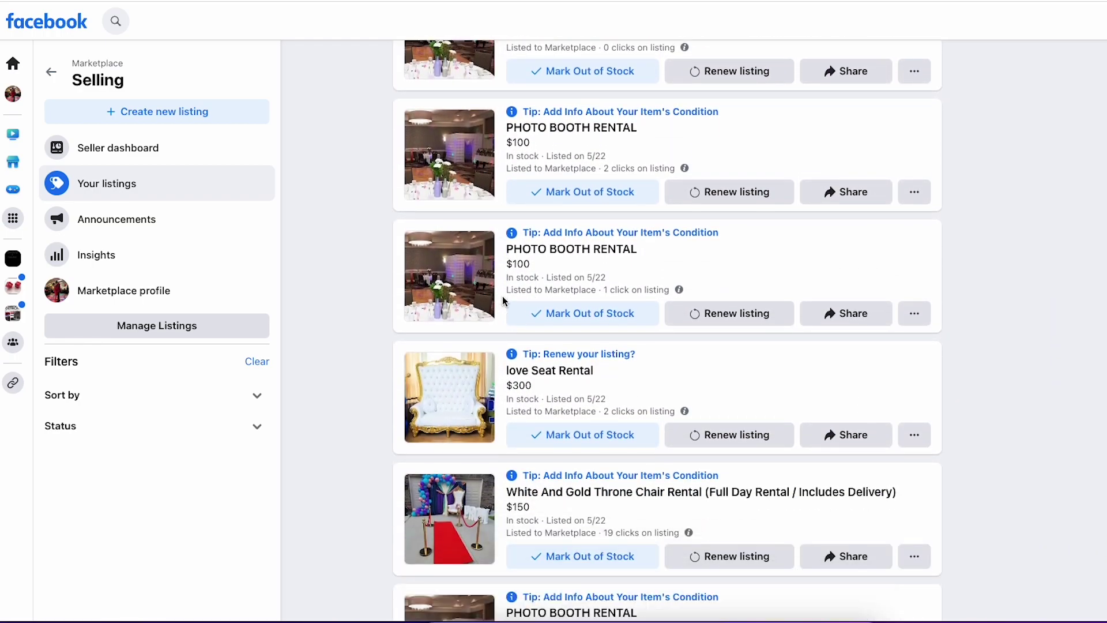
{"action": "scroll", "coordinate": [503, 300], "scroll_direction": "down", "scroll_amount": 5}
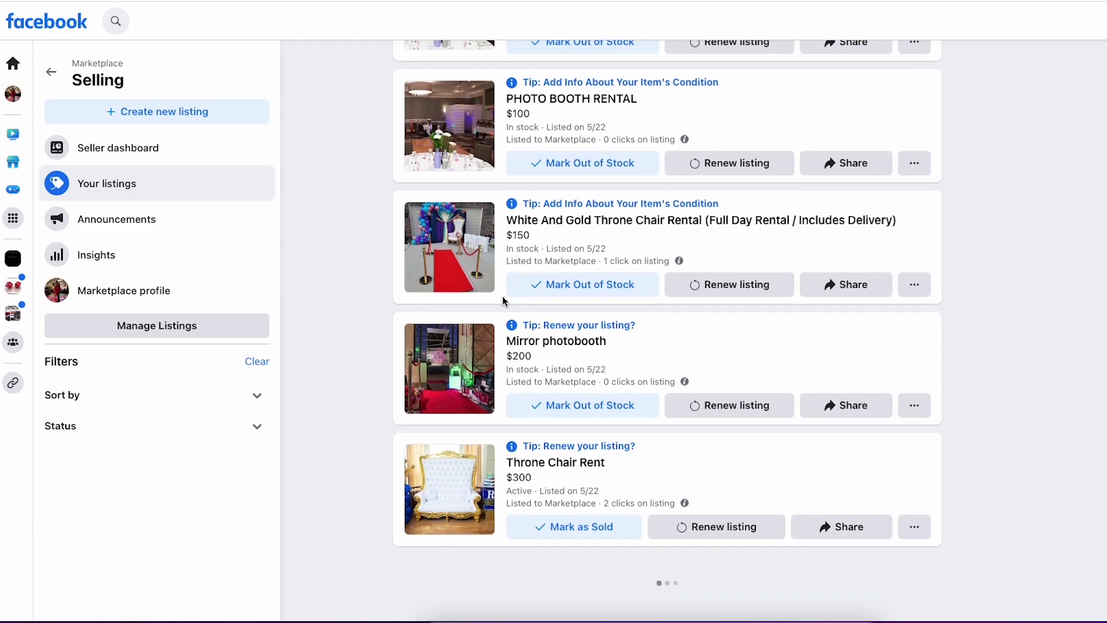
{"action": "scroll", "coordinate": [503, 300], "scroll_direction": "down", "scroll_amount": 4}
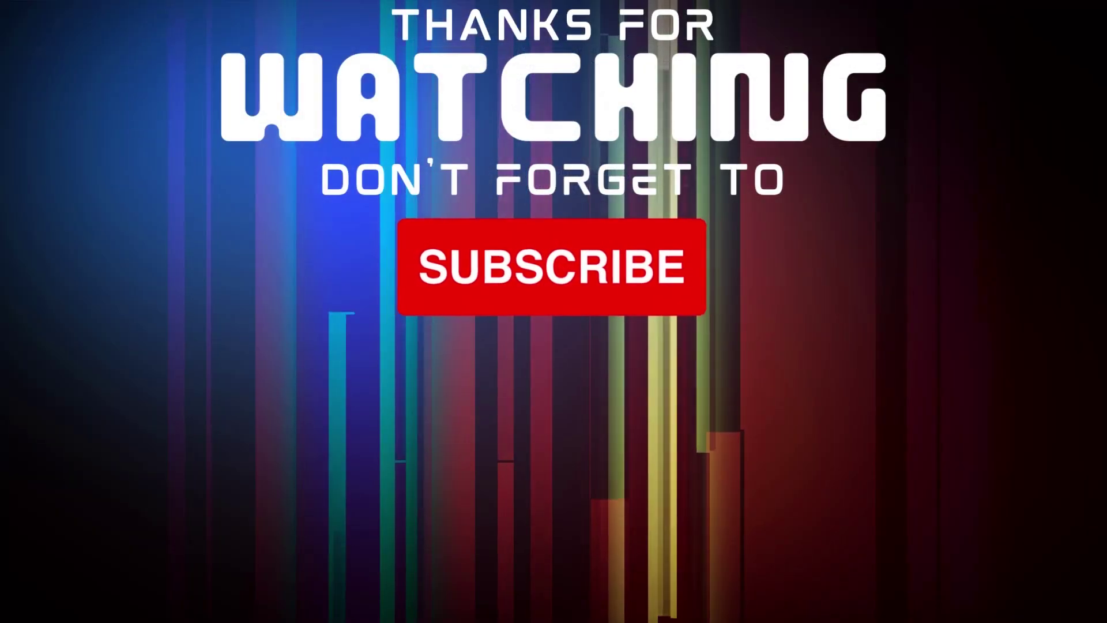